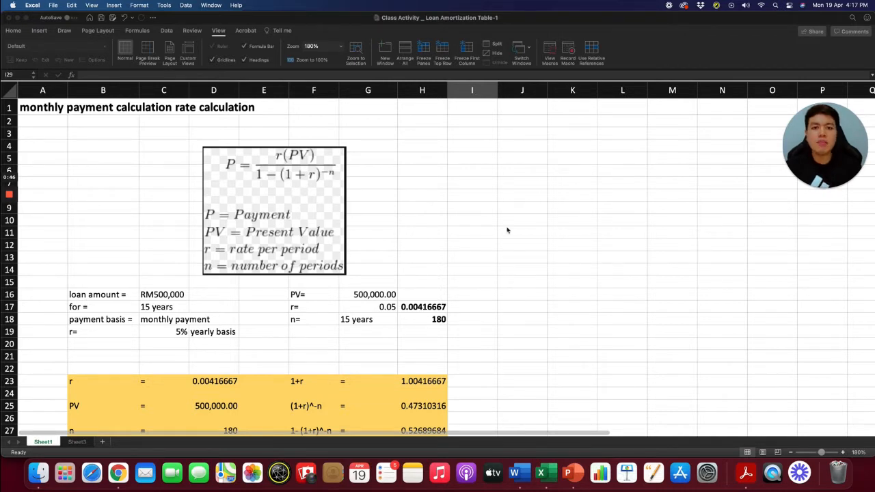
Step: Insert two blank rows above the "monthly payment calculation rate calculation" heading at the start of the sheet
click(15, 117)
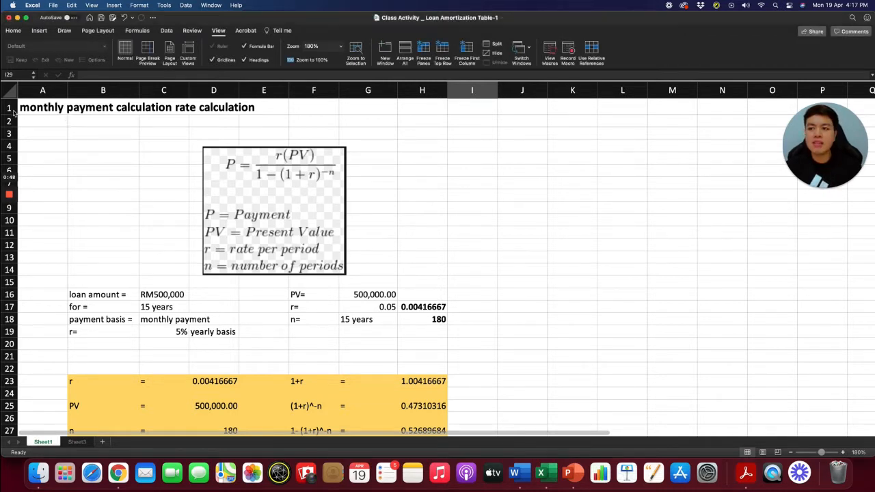
click(31, 121)
drag(9, 108, 9, 122)
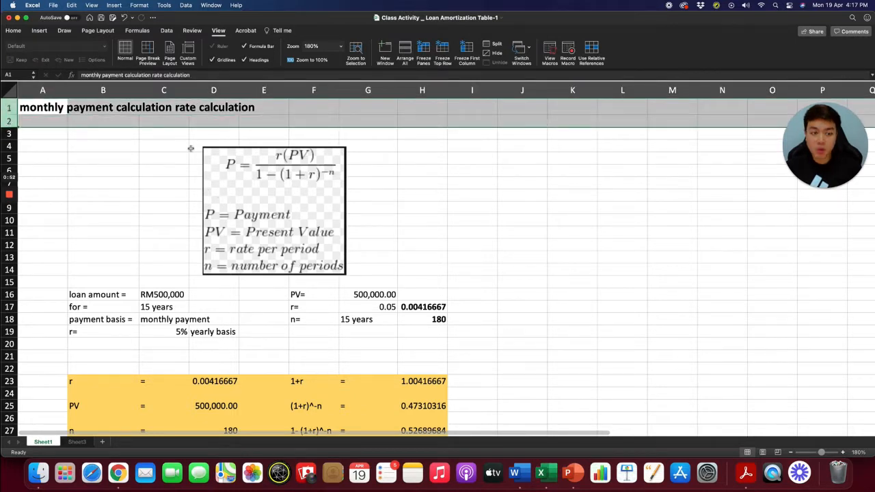
right_click(9, 121)
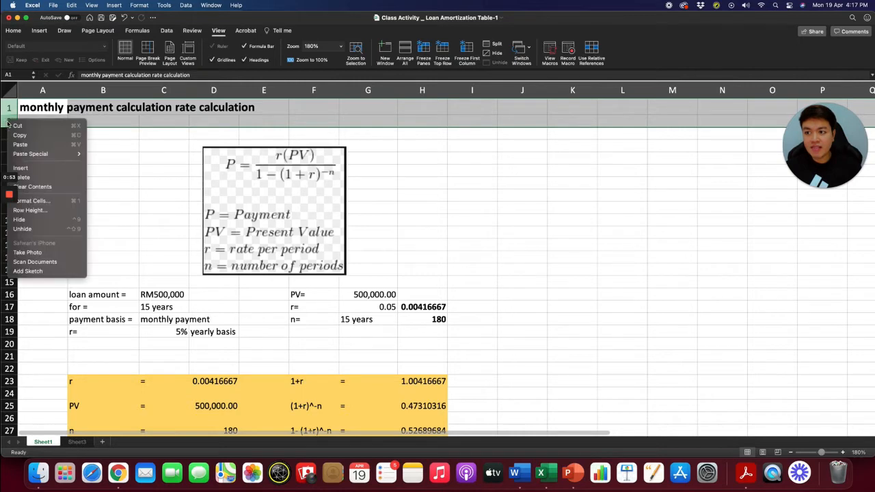
click(42, 169)
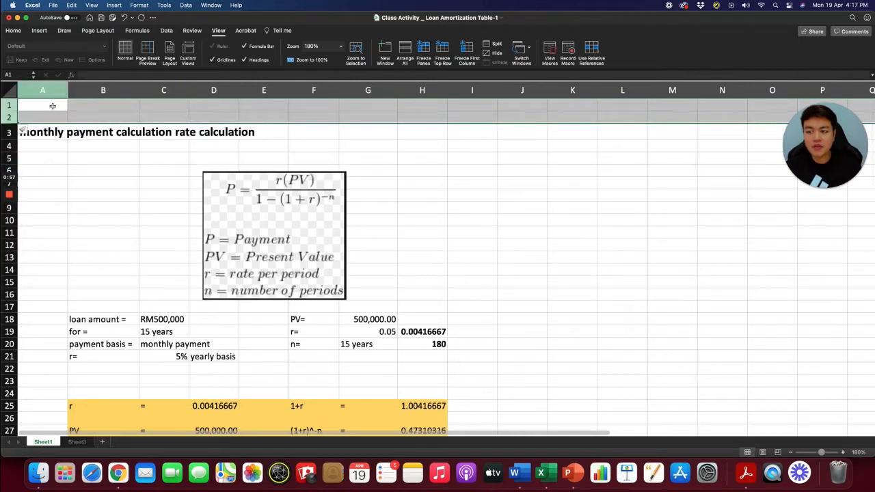
Step: Merge and centre cells E1 to L1 in the new first row
click(103, 104)
click(280, 107)
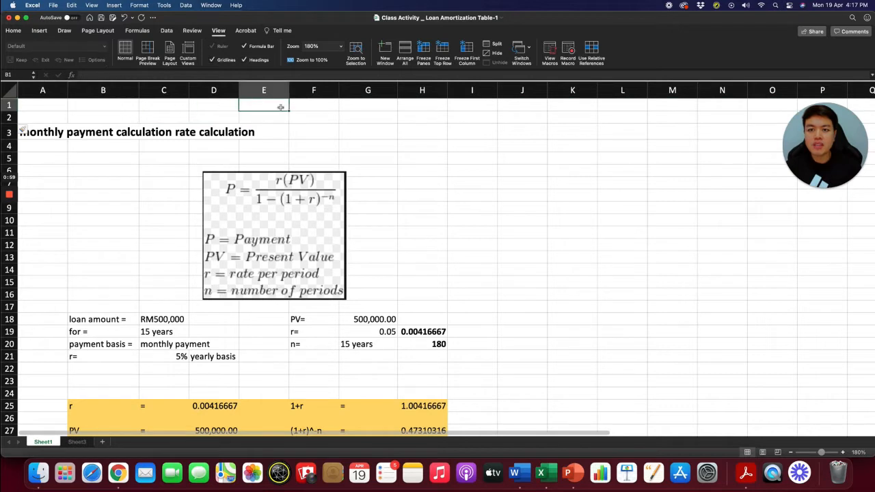
drag(280, 108, 628, 109)
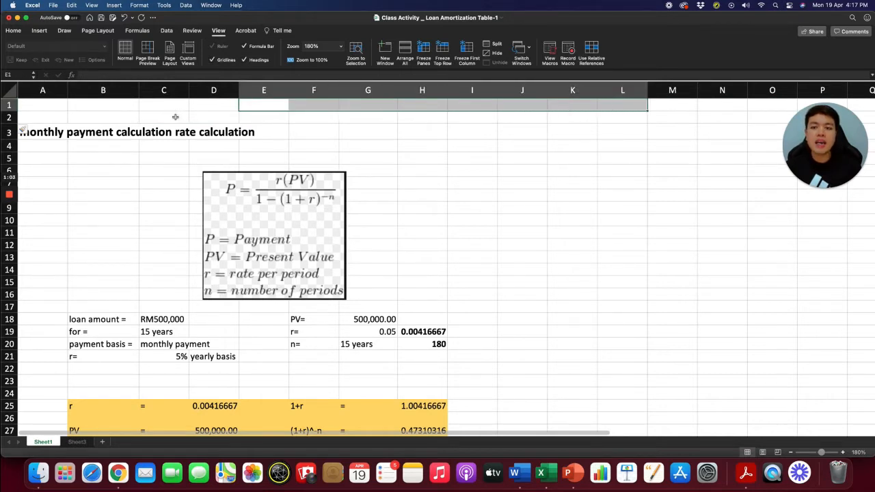
click(14, 31)
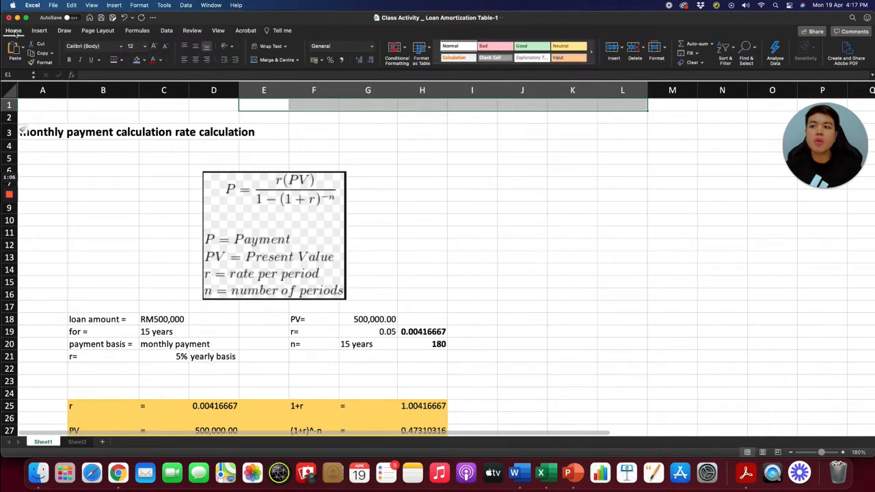
click(281, 62)
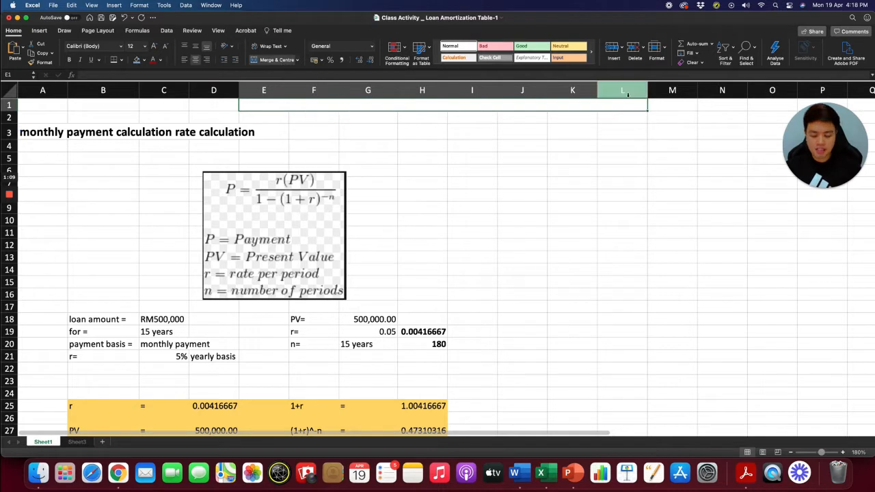
Step: Enter the title "LOAN AMORTIZATION TABLE" in the merged cell E1
text(LOAN AMO)
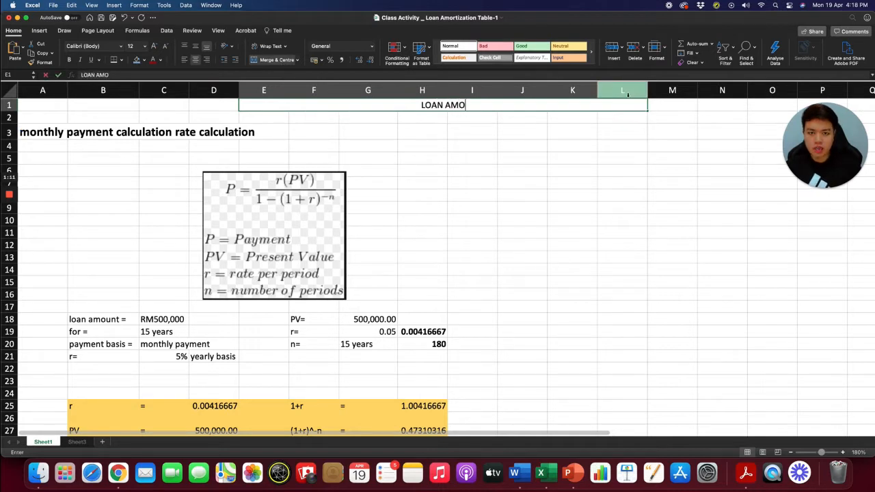
text(RTIZA)
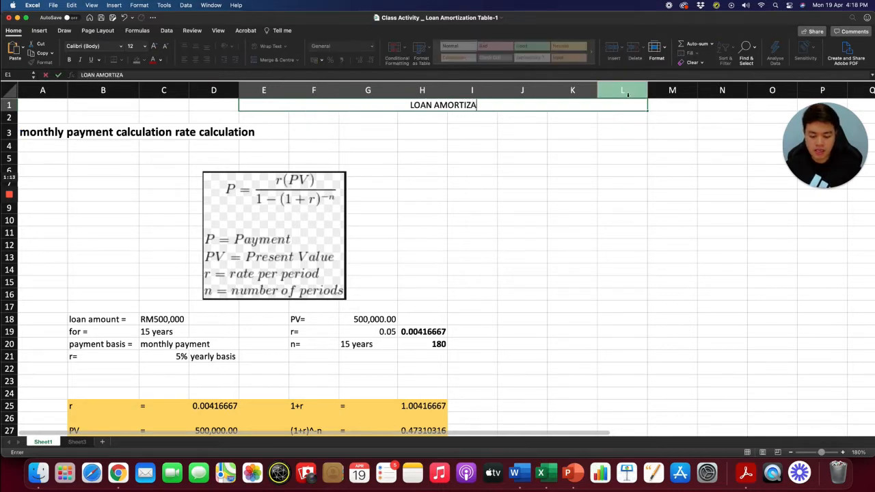
text(TION )
text(TABLE)
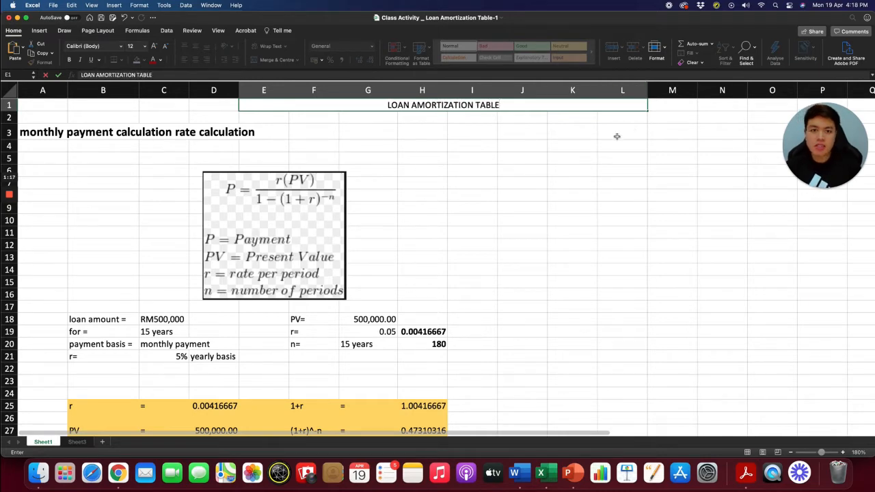
click(572, 145)
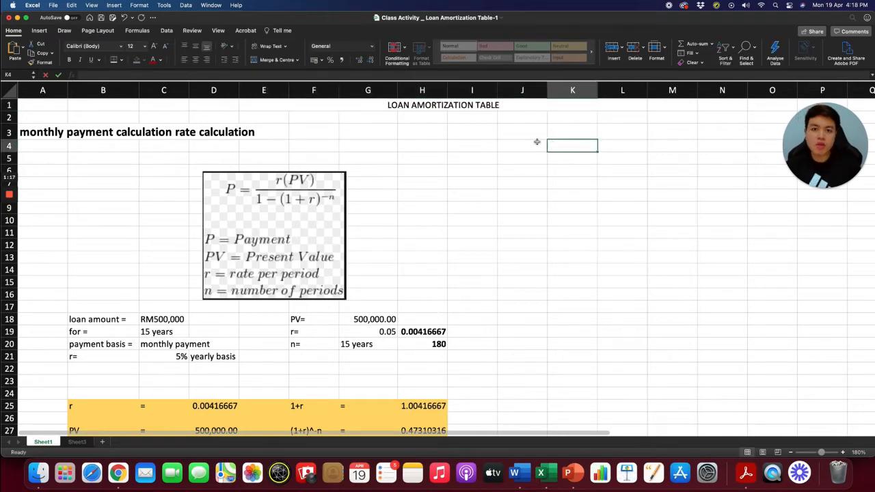
Step: Format the LOAN AMORTIZATION TABLE title as bold, dark red text with font size 16
click(441, 107)
key(super+b)
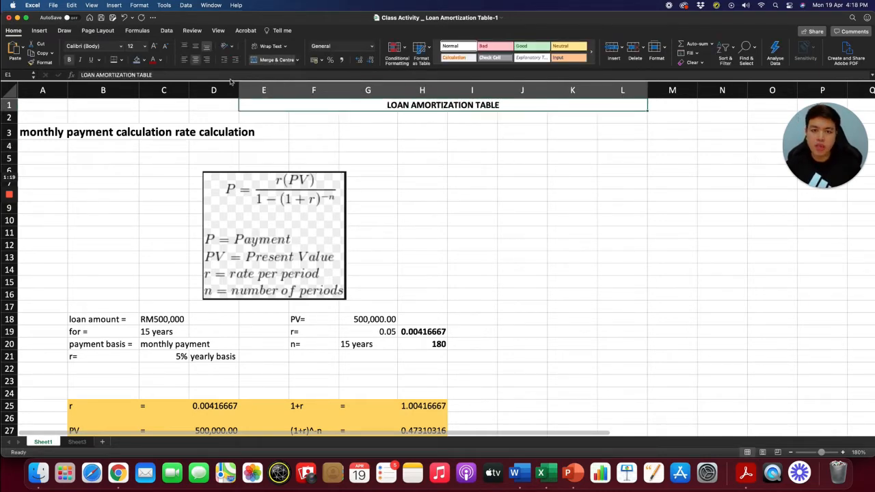
click(153, 60)
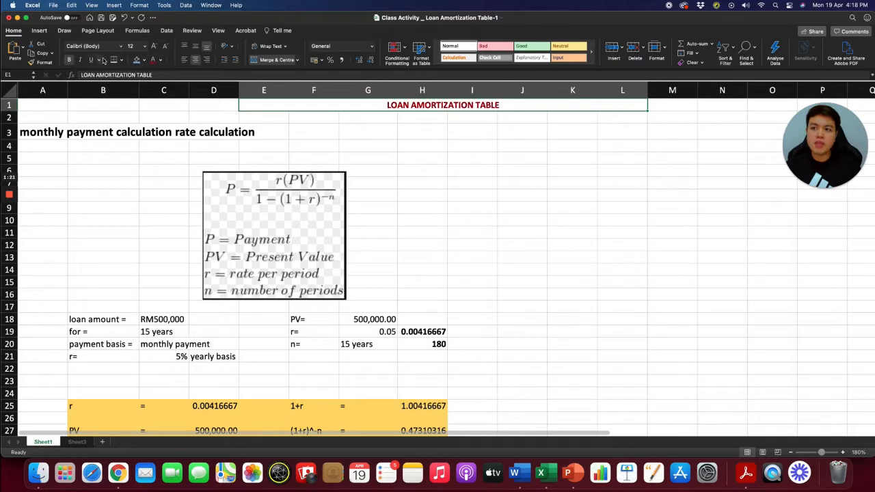
click(153, 46)
click(153, 46)
click(451, 173)
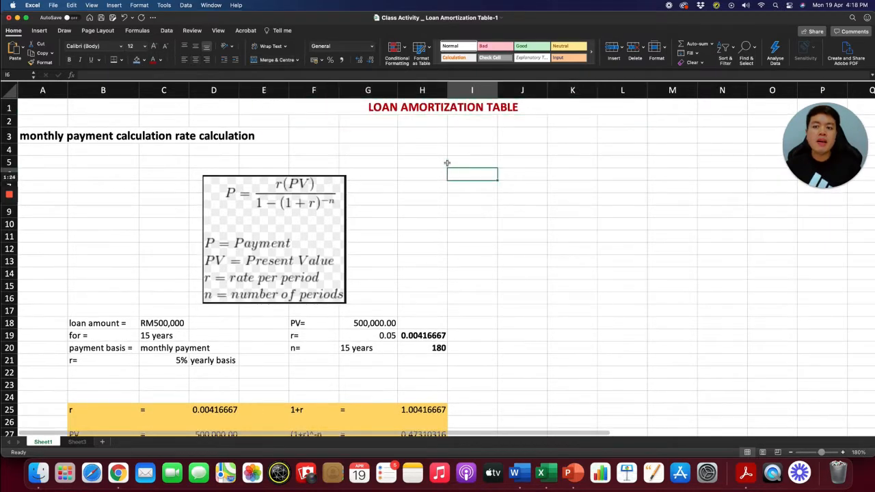
click(389, 106)
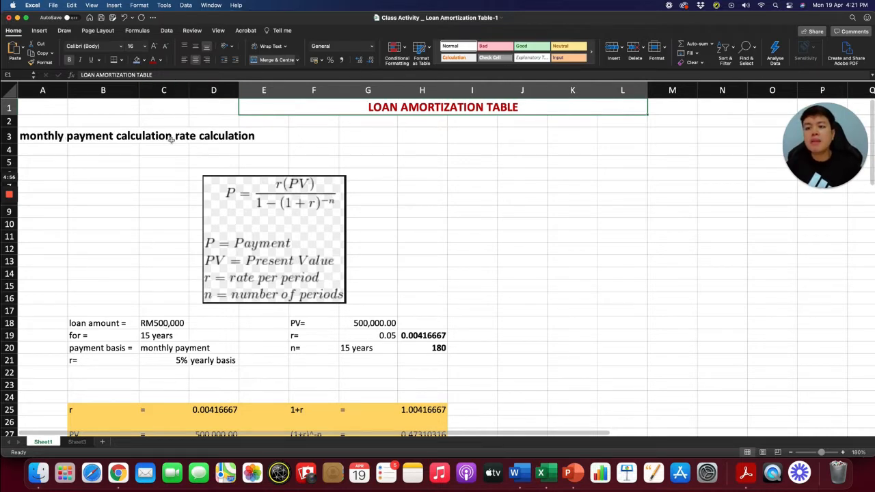
click(250, 185)
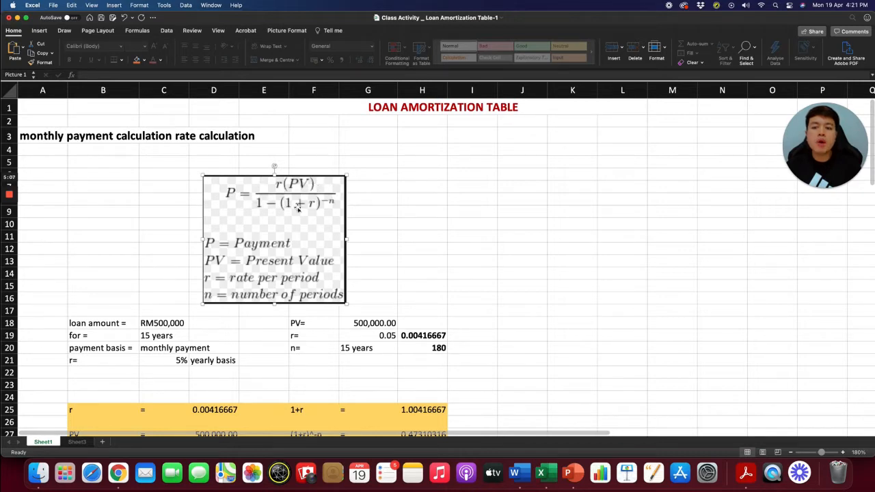
click(391, 211)
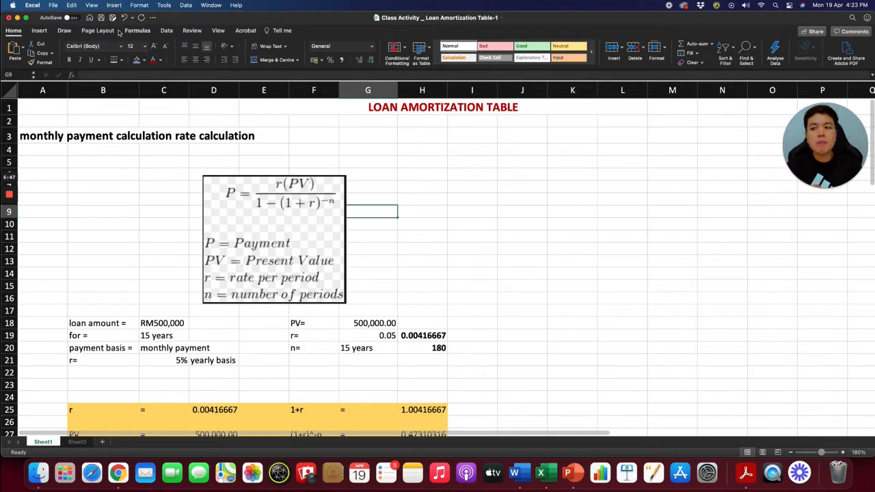
Step: Underline the words "monthly payment" in the row 3 heading with the red pen
click(68, 31)
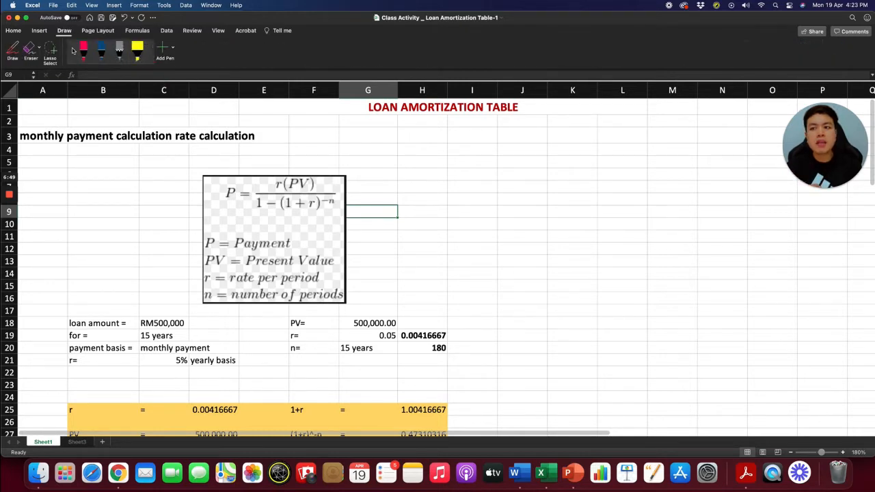
click(81, 49)
drag(32, 145, 100, 147)
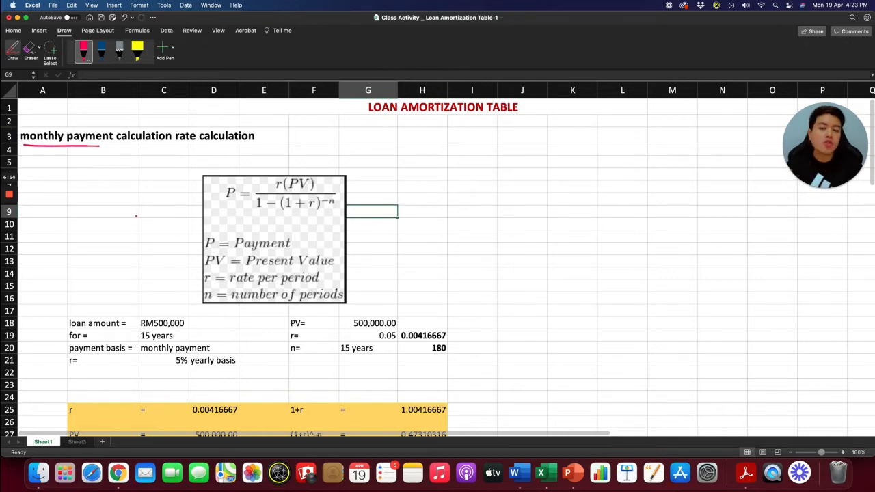
click(13, 31)
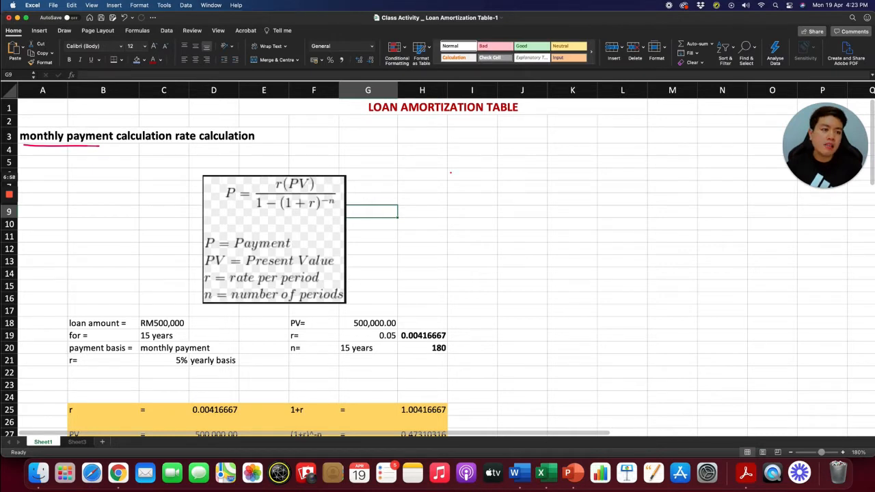
Step: Handwrite the calculation 12 x 5 = 60 in the empty cells beside the payment formula picture
mouse_move(474, 162)
mouse_down()
mouse_move(479, 176)
mouse_move(490, 161)
mouse_move(511, 174)
mouse_move(558, 175)
mouse_move(537, 179)
mouse_move(578, 163)
mouse_move(570, 175)
mouse_move(600, 152)
mouse_up()
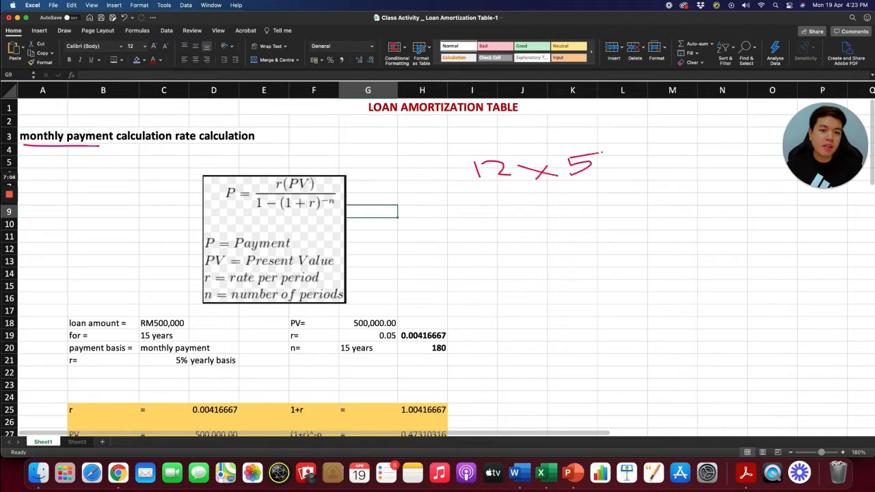
mouse_move(505, 201)
mouse_down()
mouse_move(589, 204)
mouse_move(593, 190)
mouse_up()
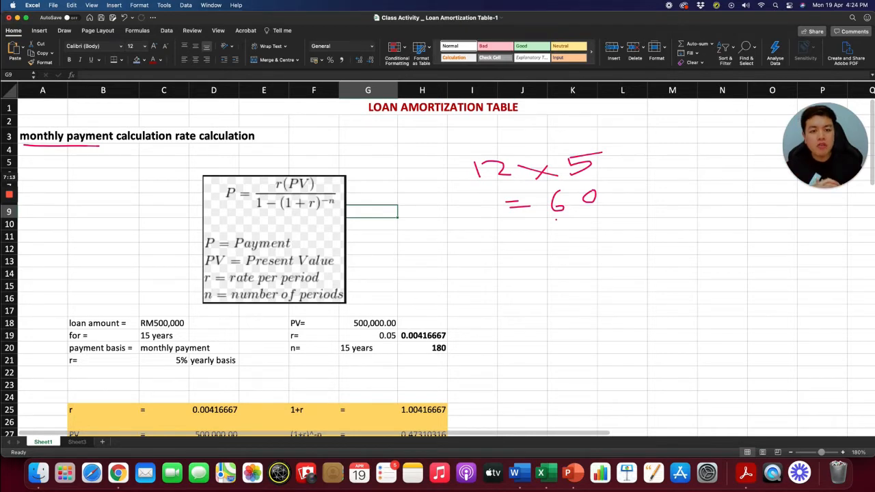
Step: Undo all pen strokes of the handwritten calculation, keeping the underline below "monthly payment"
key(super+z)
key(super+z)
key(super+z)
key(super+z)
key(super+z)
key(super+z)
key(super+z)
key(super+z)
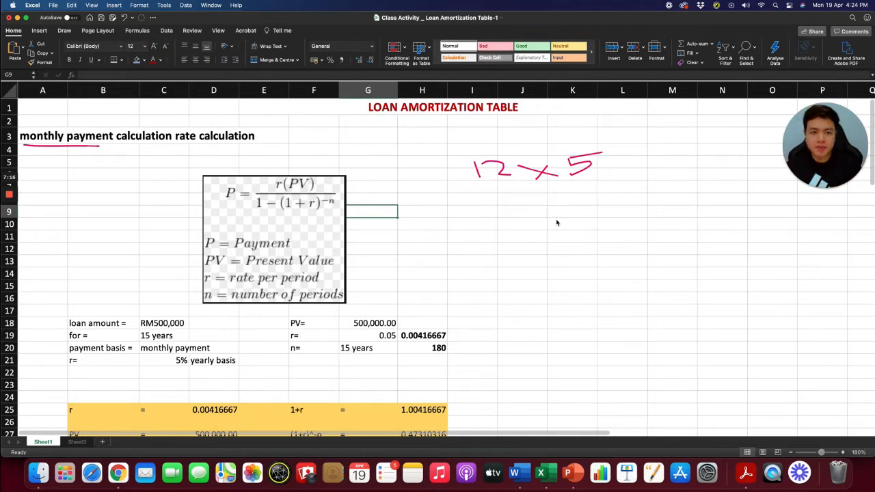
key(super+z)
key(super+z)
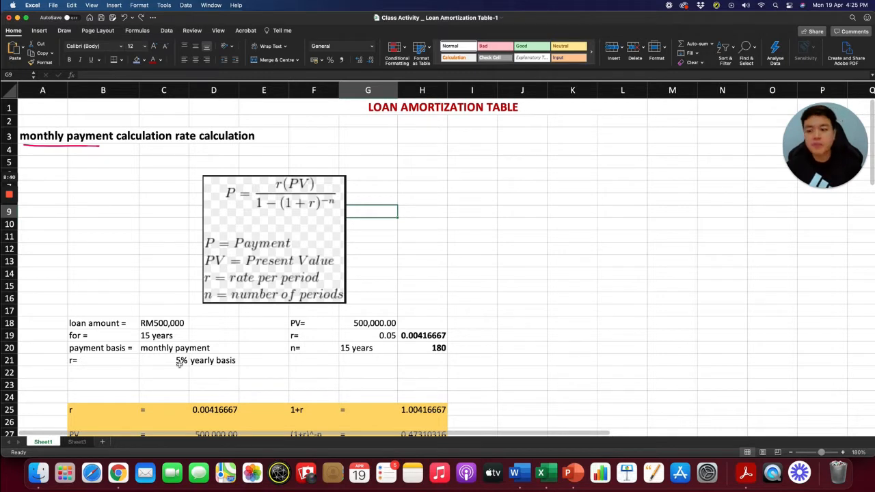
click(171, 363)
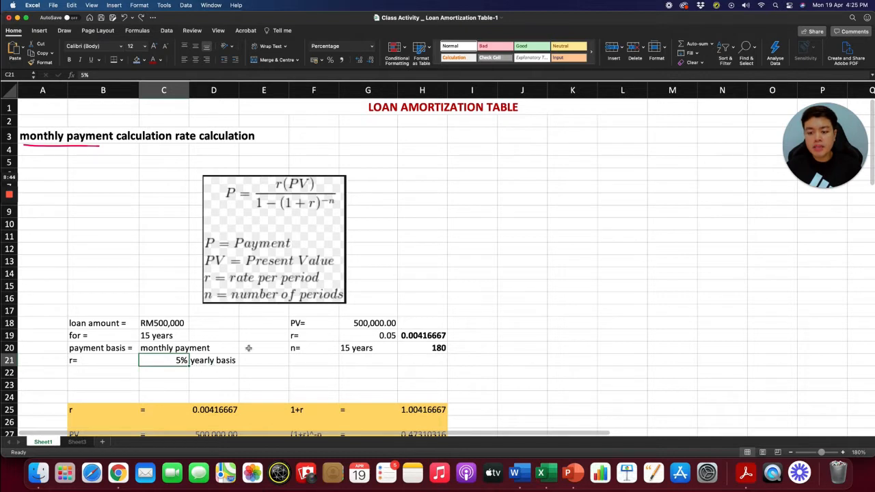
click(312, 323)
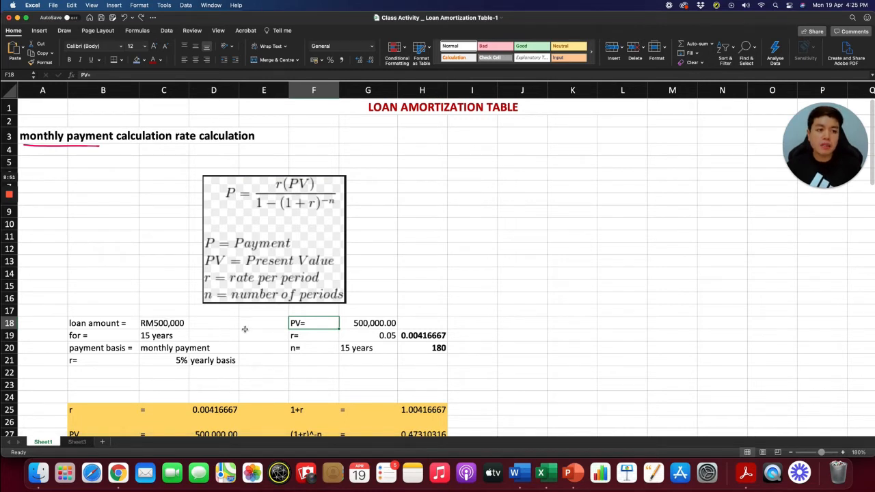
click(362, 324)
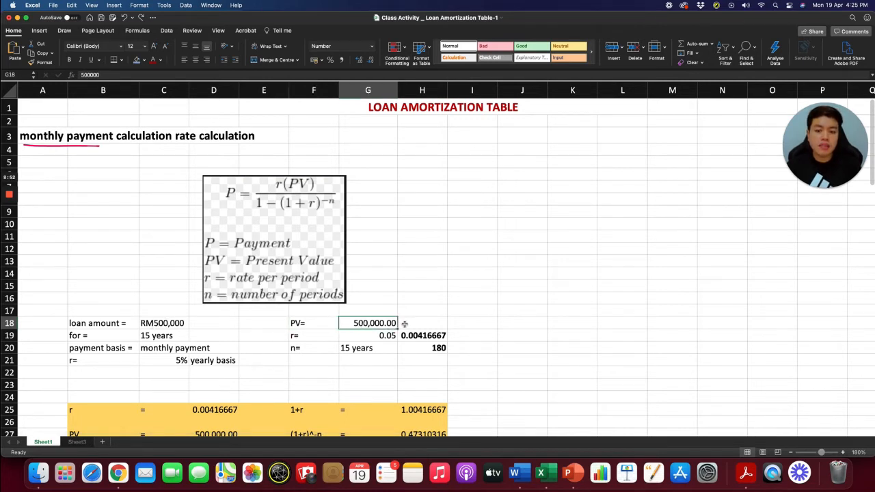
click(305, 334)
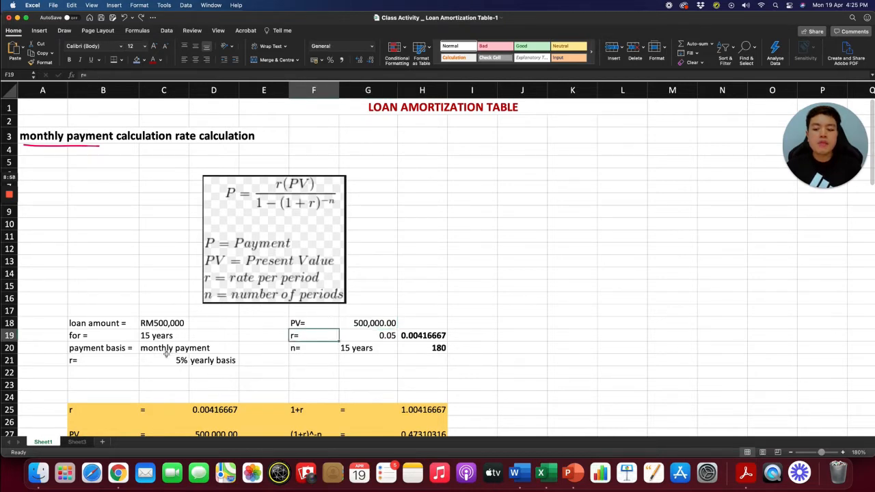
Step: Enter the yearly rate r in cell G19 as the formula =5/100
click(367, 335)
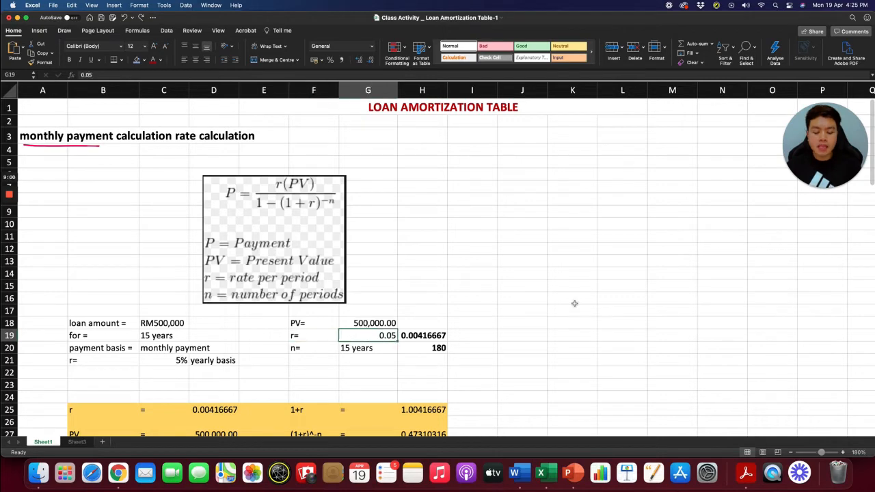
text(=)
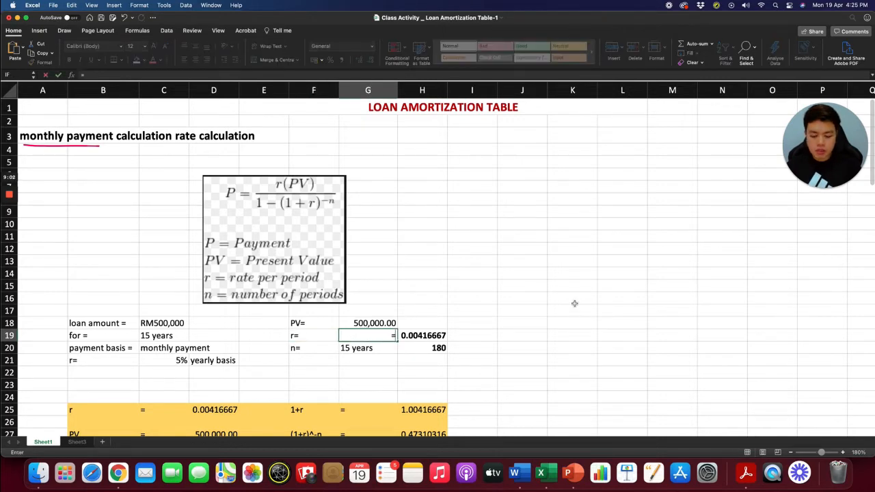
text(5/100)
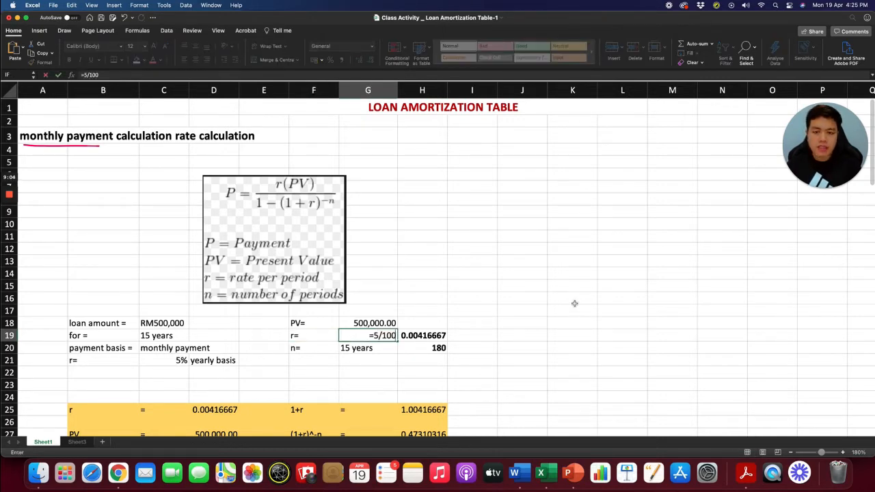
key(BackSpace)
key(BackSpace)
key(BackSpace)
key(BackSpace)
key(BackSpace)
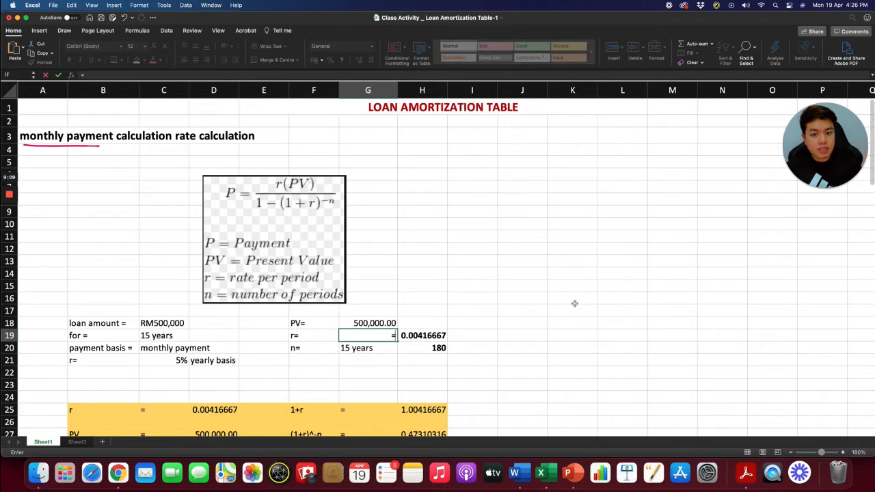
text(5/1)
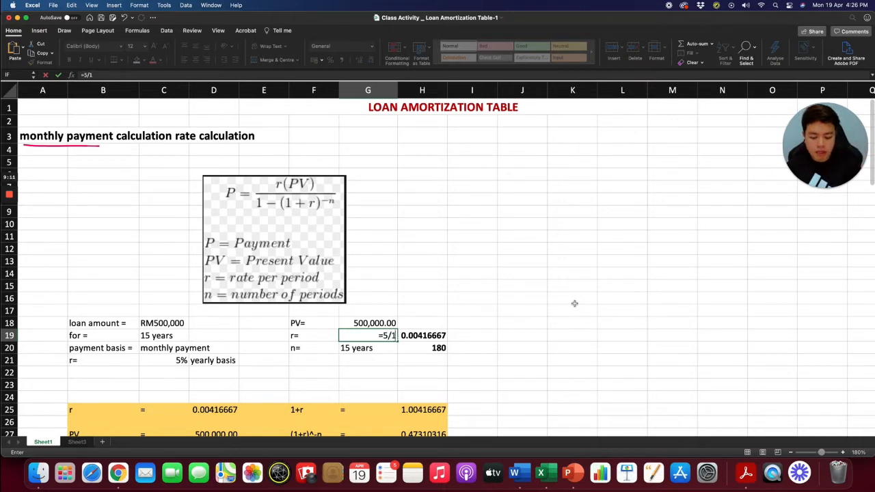
text(00)
key(Return)
scroll(554, 303, down, 1)
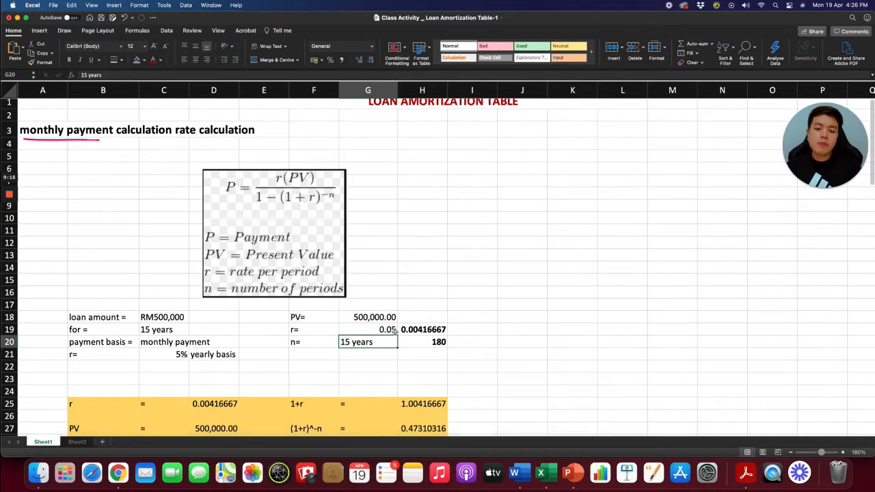
Step: Clear the existing monthly rate in H19 and number of payments in H20
click(426, 330)
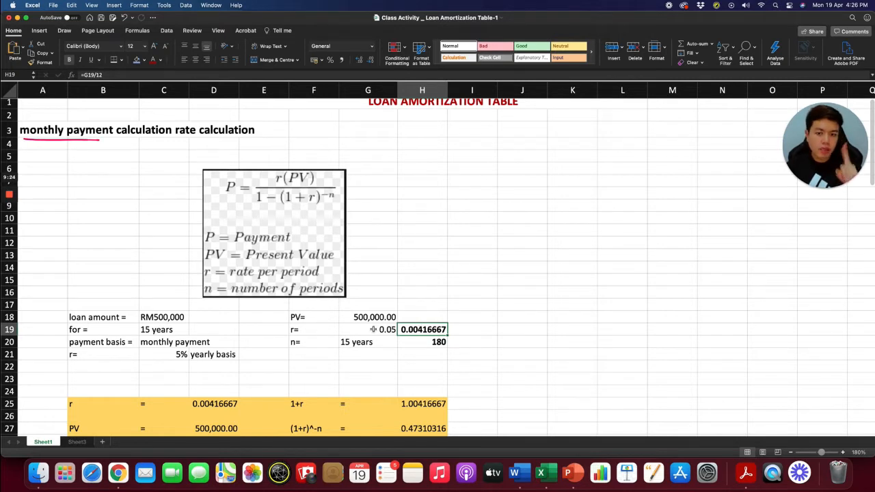
key(Delete)
click(427, 346)
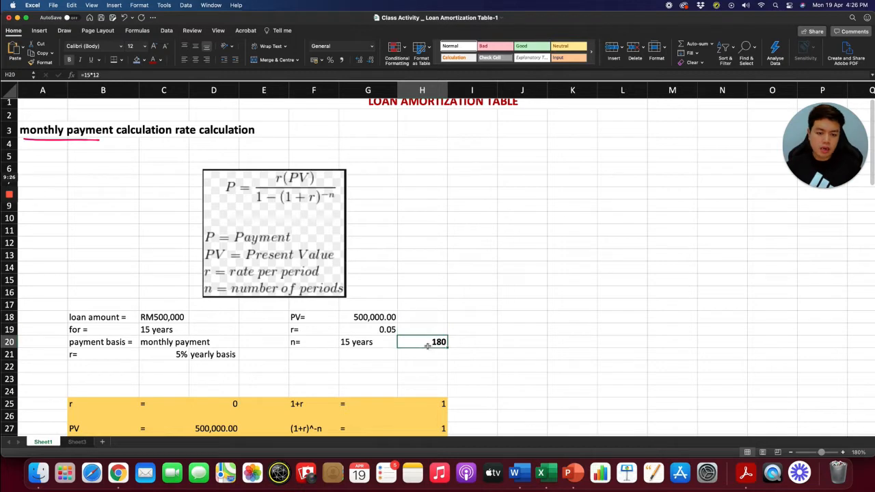
key(Delete)
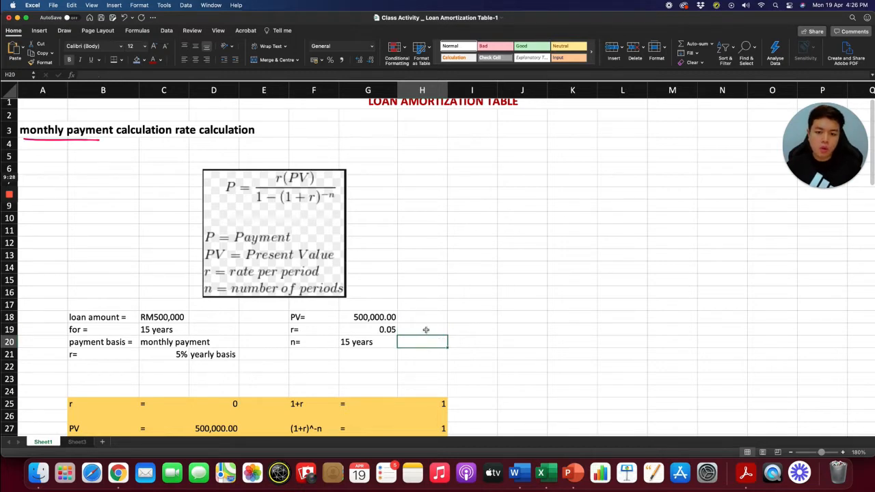
Step: Label the rate in row 19 as "yearly" in cell H19, without bold formatting
click(425, 329)
text(year)
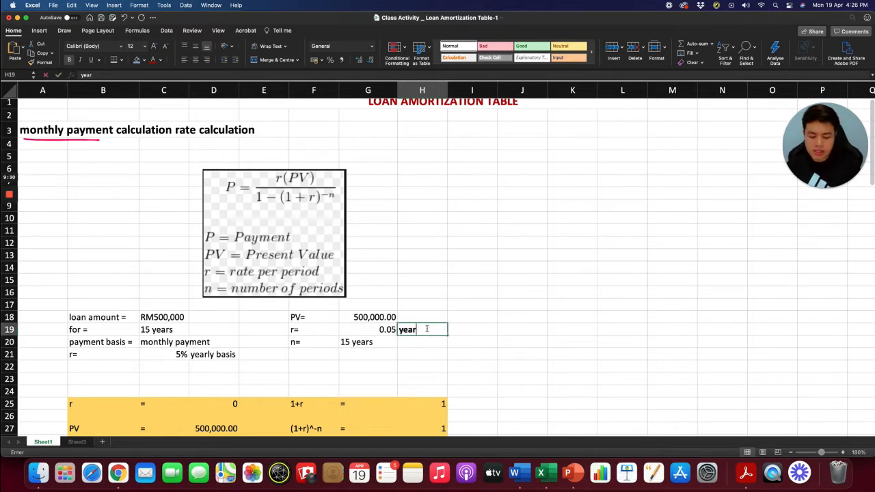
text(ly)
key(Return)
click(428, 329)
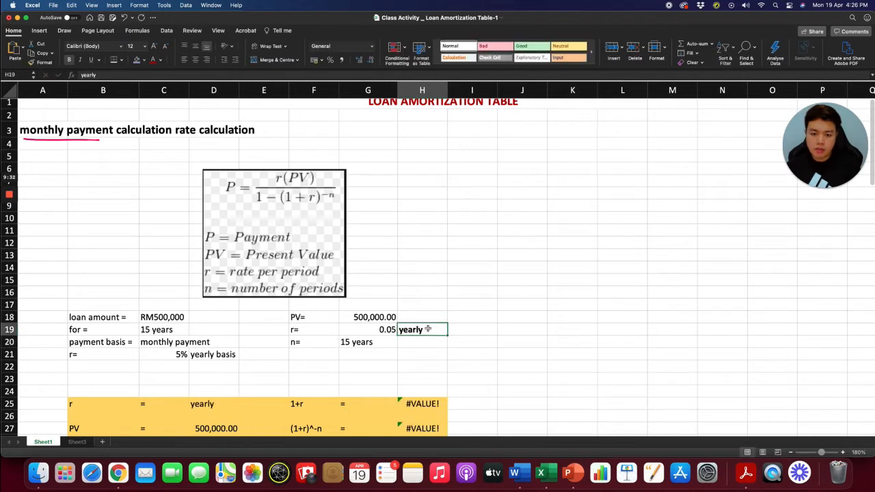
key(super+b)
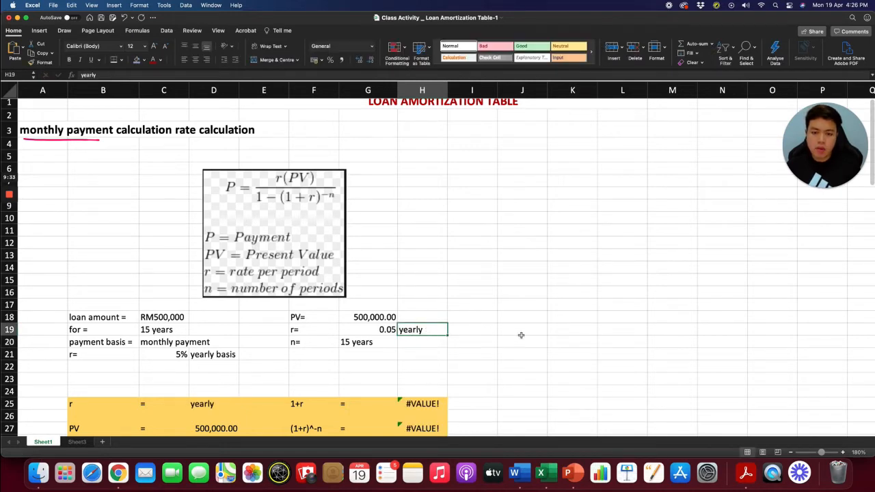
Step: Underline "monthly payment" in the payment basis row with the red pen
scroll(523, 341, up, 1)
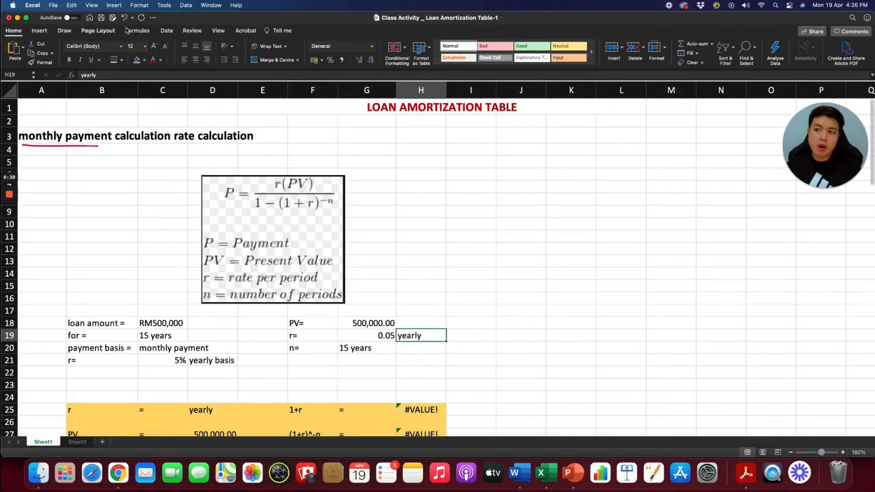
click(65, 31)
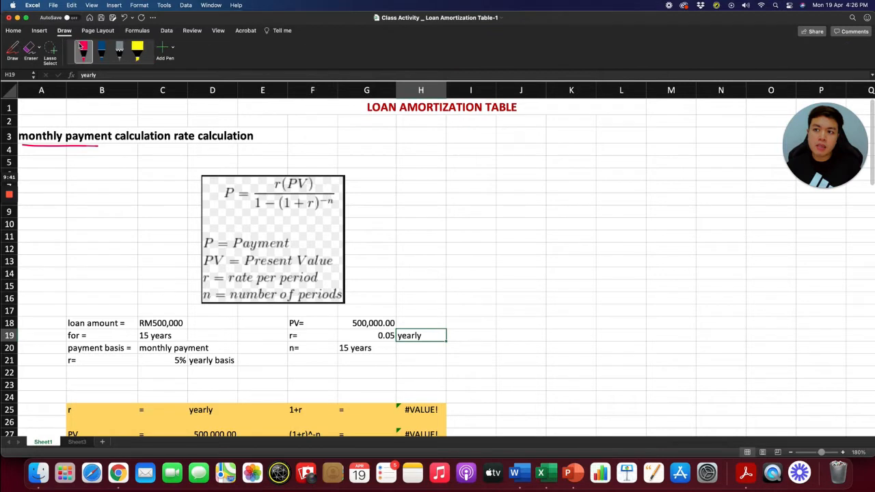
click(81, 48)
drag(149, 353, 207, 354)
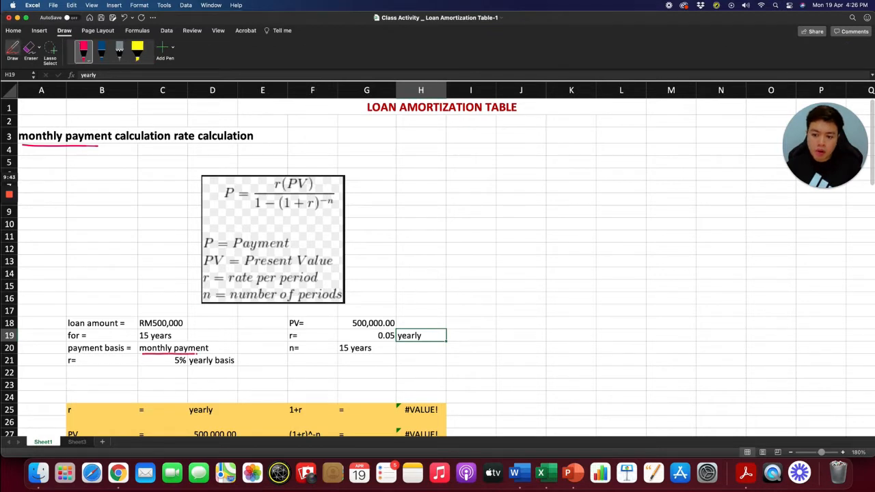
key(Escape)
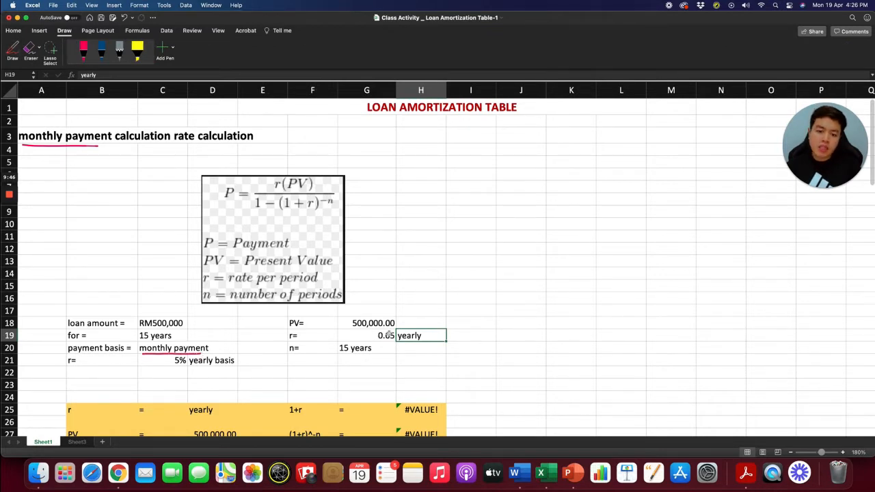
Step: Calculate the monthly rate in cell I19 with the formula =G19/12
click(472, 338)
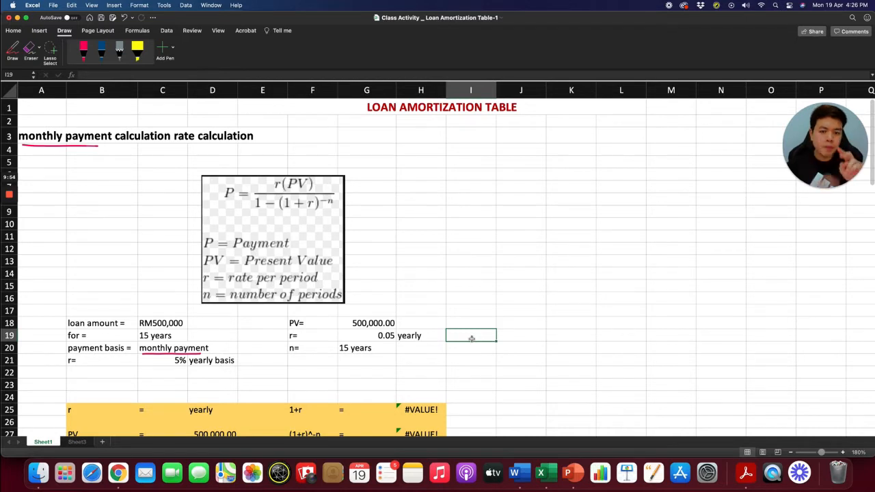
text(=)
click(369, 336)
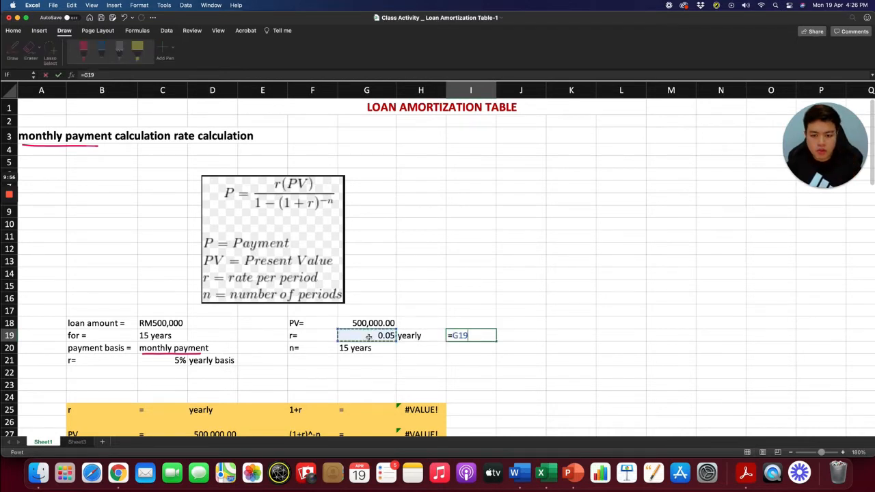
text(/12)
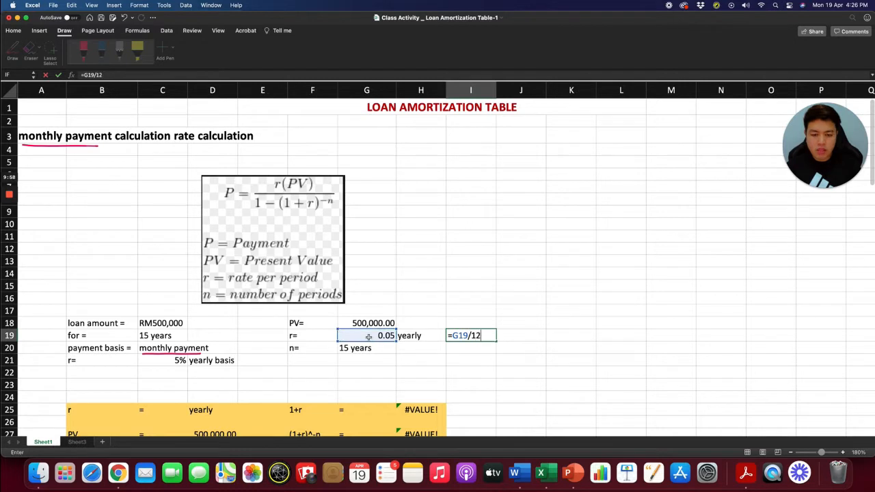
key(Return)
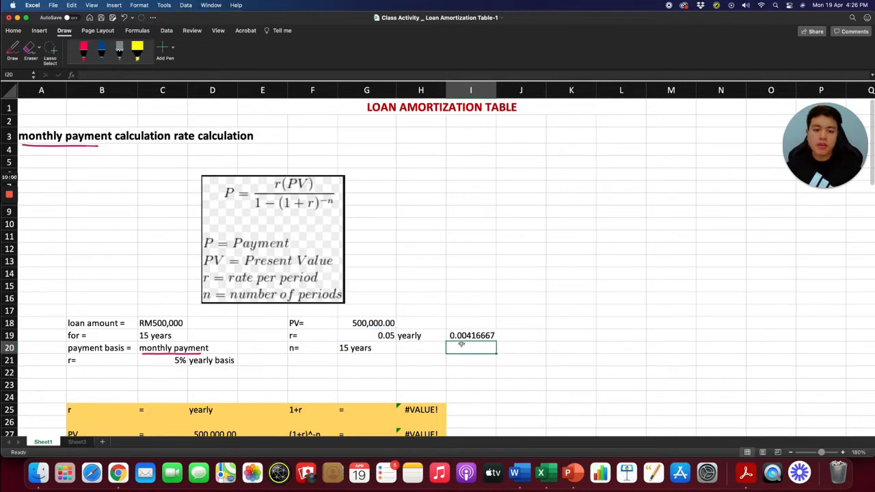
Step: Label the calculated rate as "monthly" in cell J19
click(507, 336)
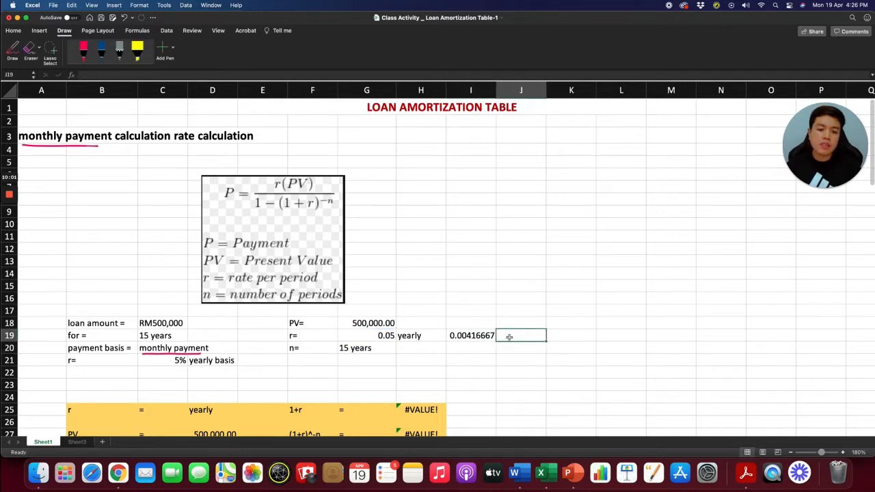
text(monthly)
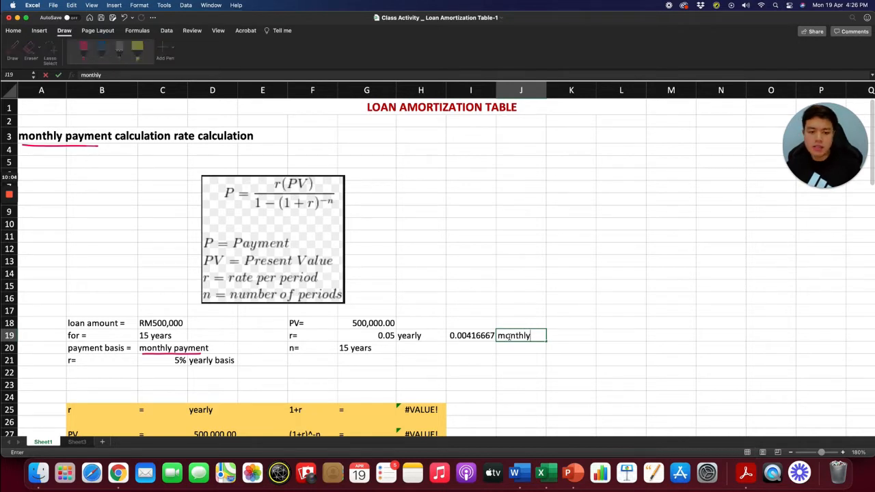
click(514, 349)
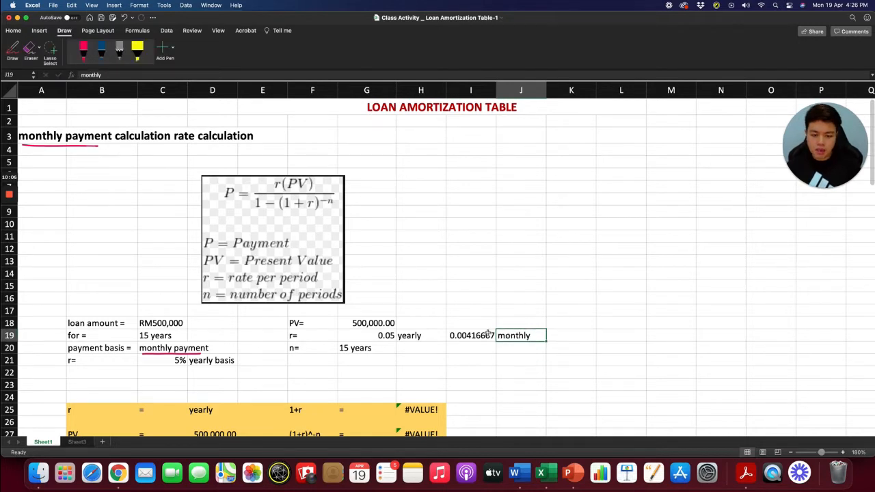
Step: Format the monthly rate and its label in I19:J19 as bold dark red text
drag(479, 335, 519, 335)
key(super+b)
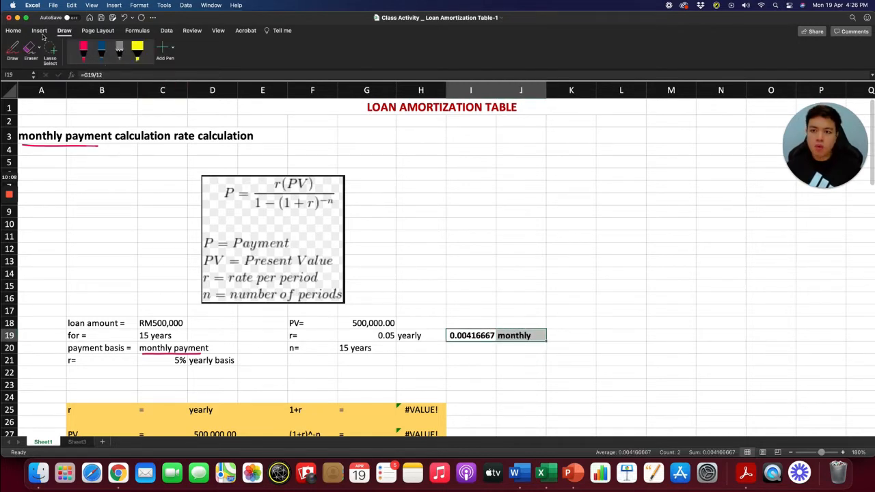
click(13, 30)
click(153, 60)
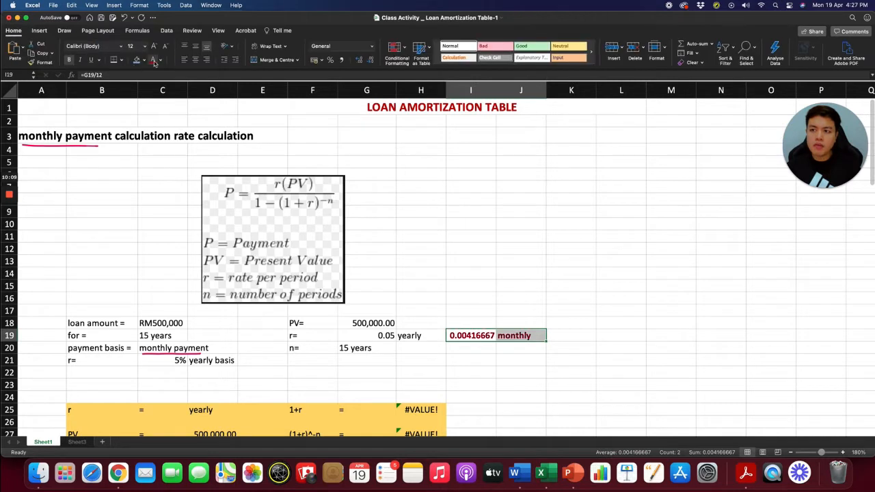
click(541, 350)
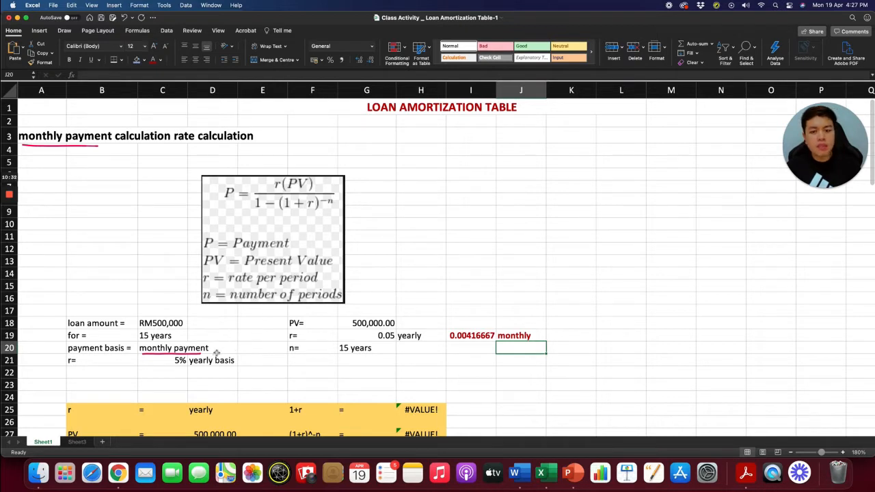
Step: Set the yearly interest rate in cell C21 to 2.5%
click(170, 362)
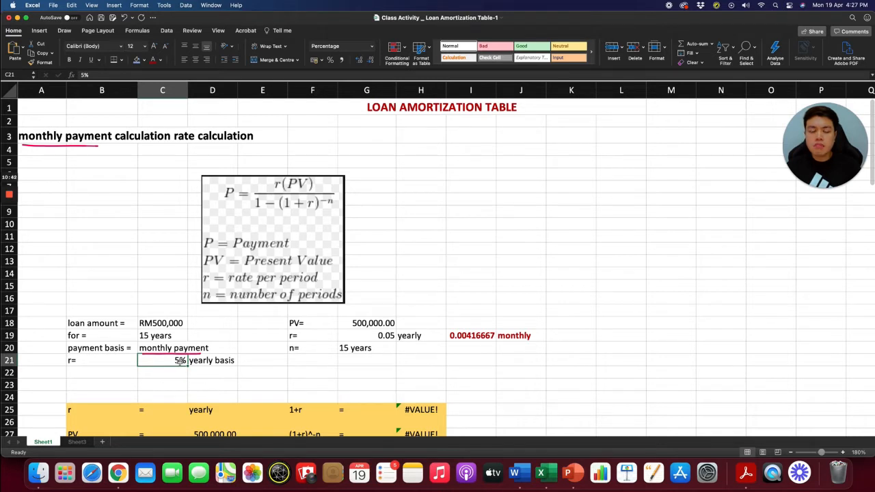
text(2.5)
key(Return)
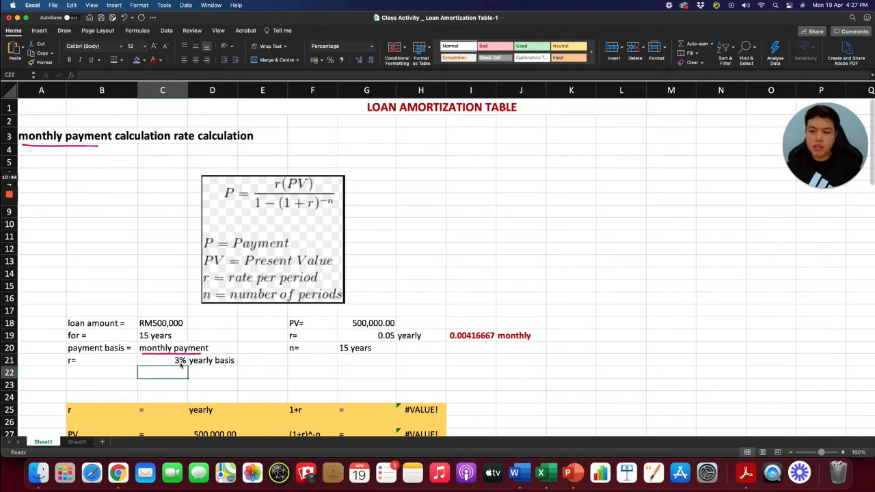
Step: Try linking the yearly rate r in G19 to the given rate with the formula =C21/100
click(385, 334)
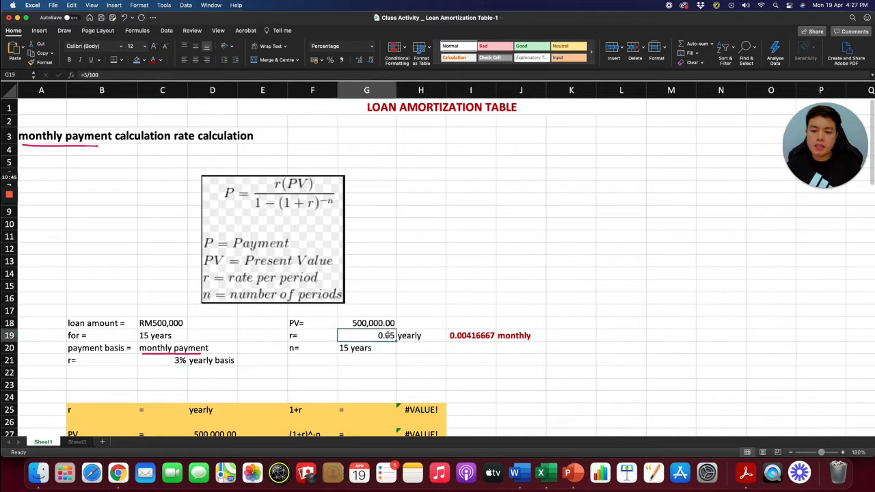
text(=)
click(170, 359)
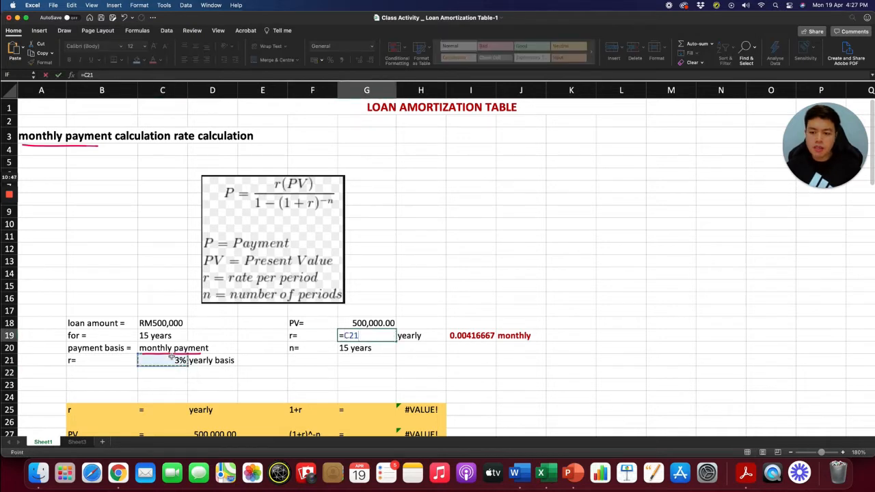
text(/100)
key(Return)
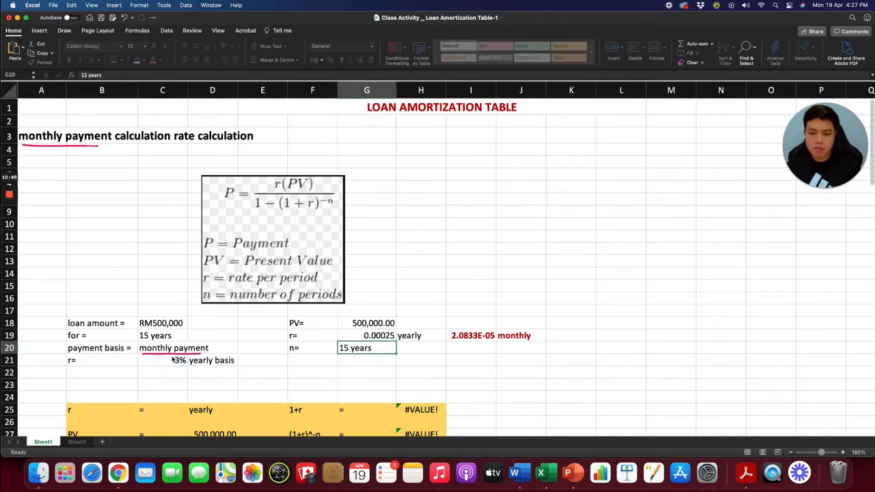
Step: Remove the division by 100 from the G19 formula, leaving =C21
double_click(380, 337)
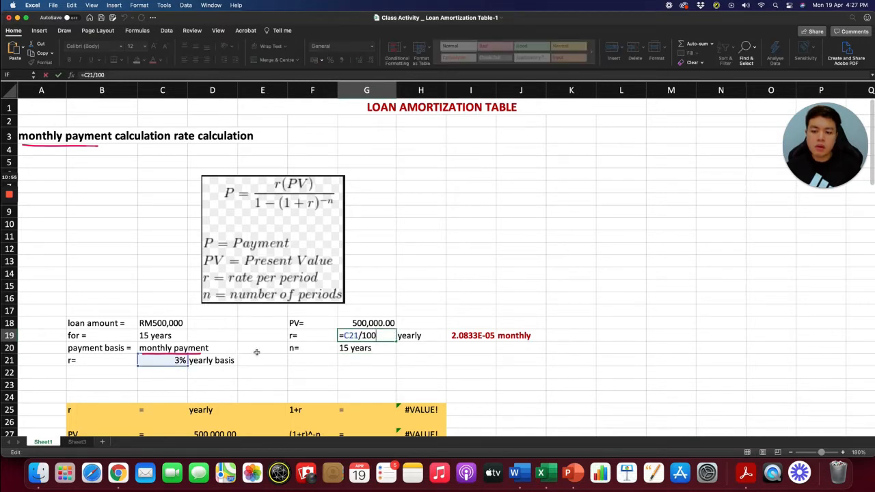
key(BackSpace)
key(BackSpace)
key(BackSpace)
key(BackSpace)
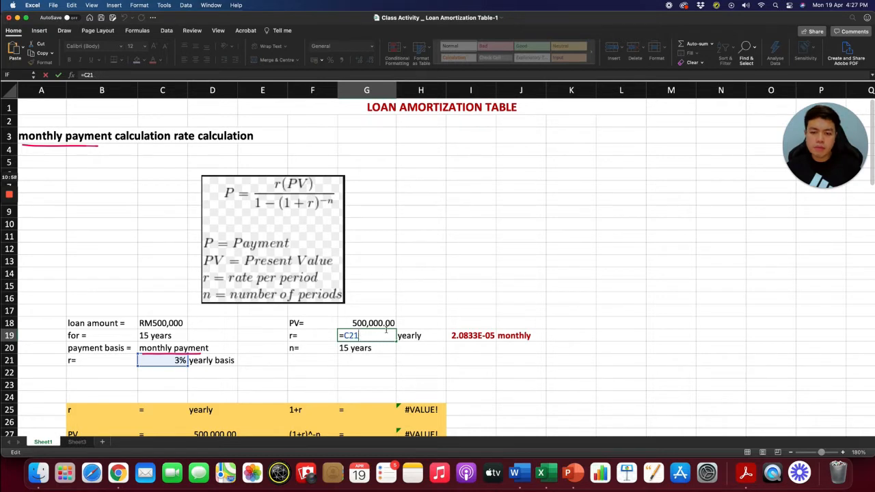
key(Return)
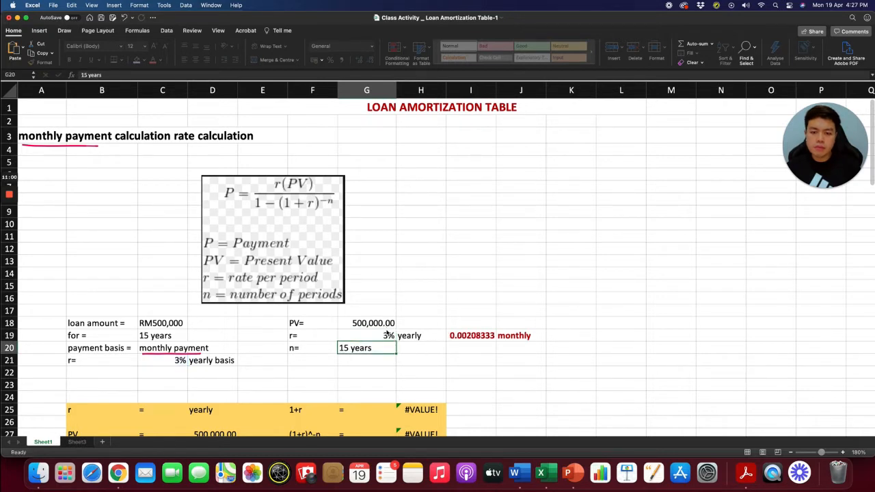
Step: Try re-entering the yearly rate in C21 as 2.5 without a percent sign
click(181, 360)
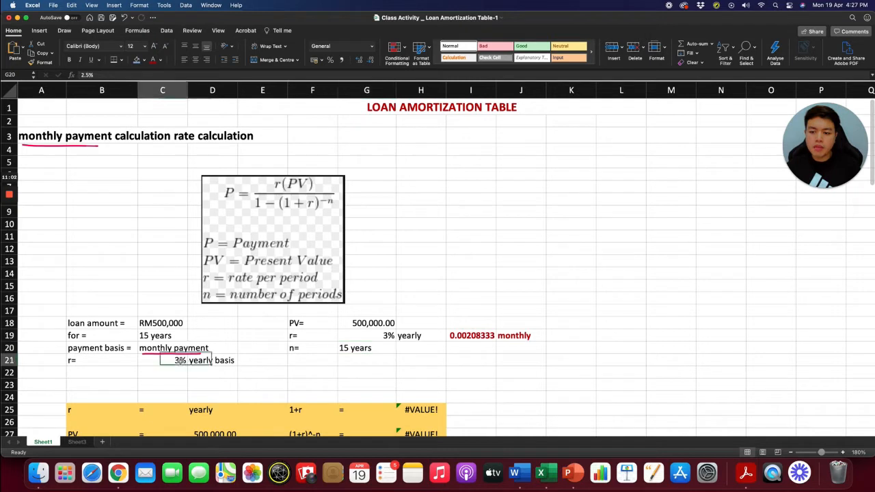
text(2.)
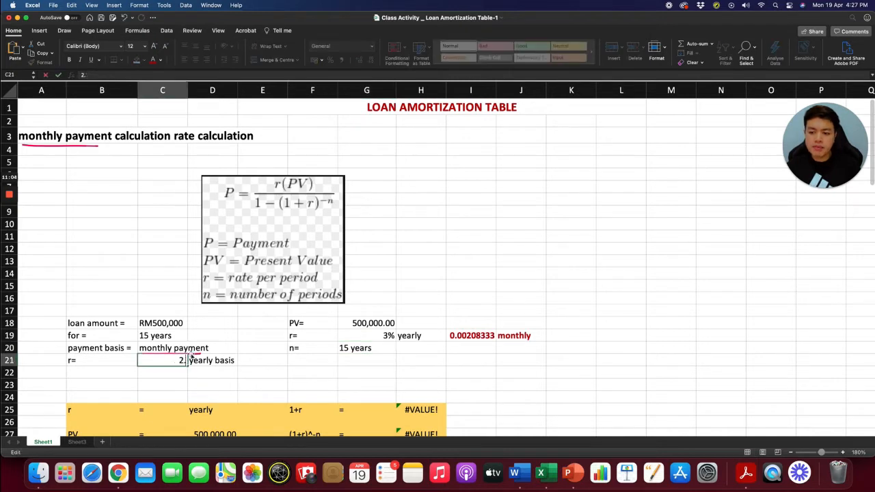
text(5)
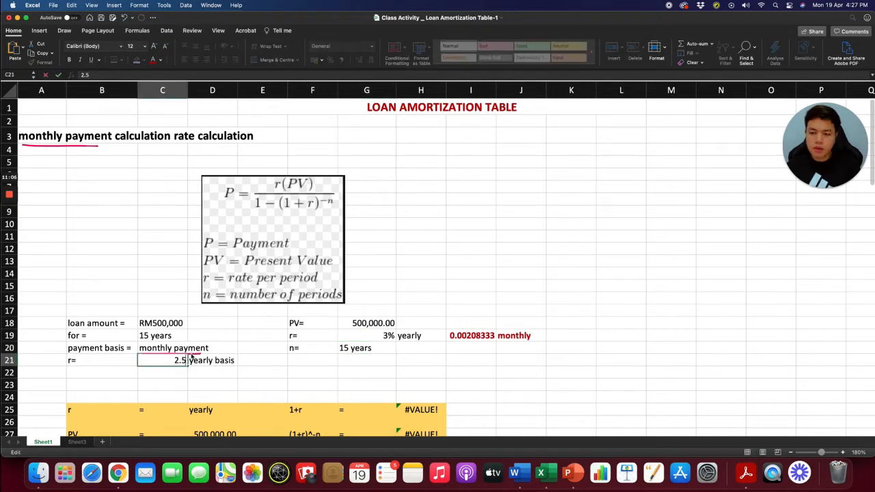
key(Return)
Step: Correct the yearly interest rate in cell C21 to 2.5%
scroll(158, 360, right, 1)
click(157, 360)
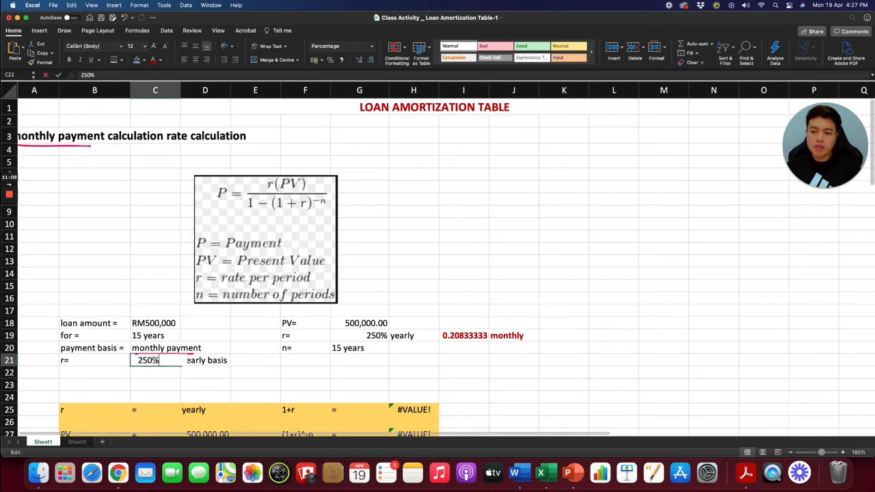
text(2)
text(.5)
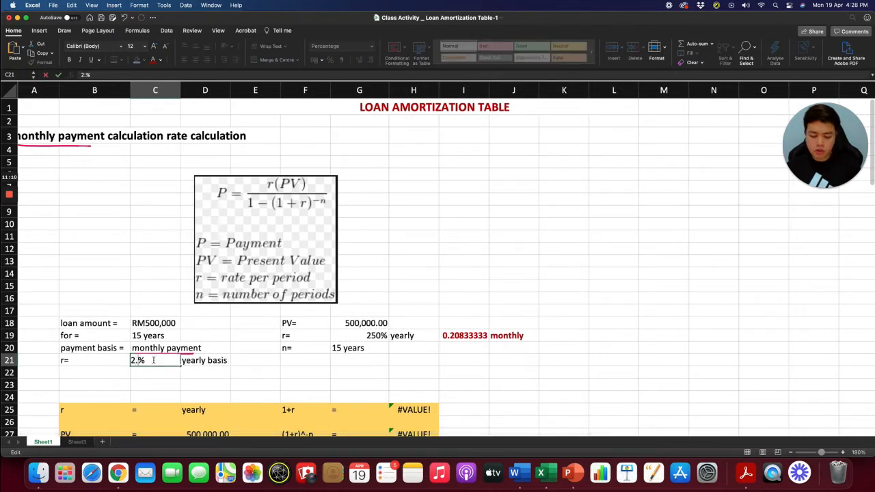
key(Return)
Step: Try entering the yearly rate r in G19 as the formula =2.5/100
click(363, 338)
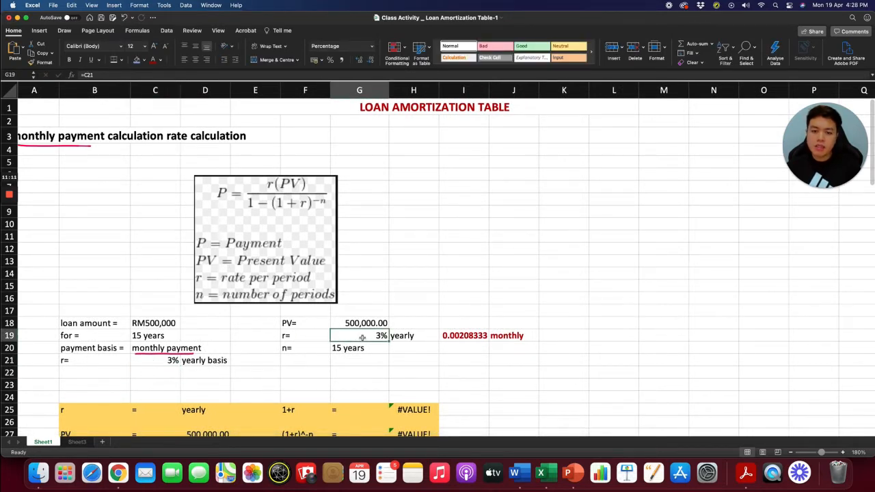
text(=)
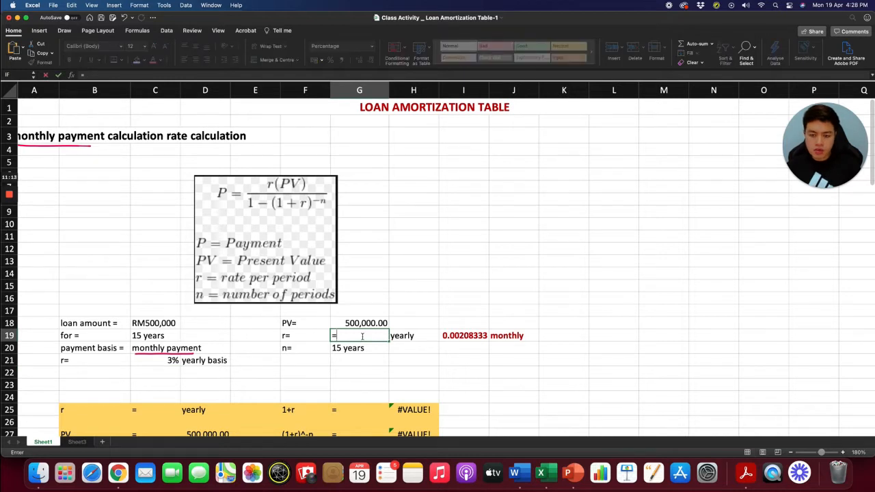
text(2.5/100)
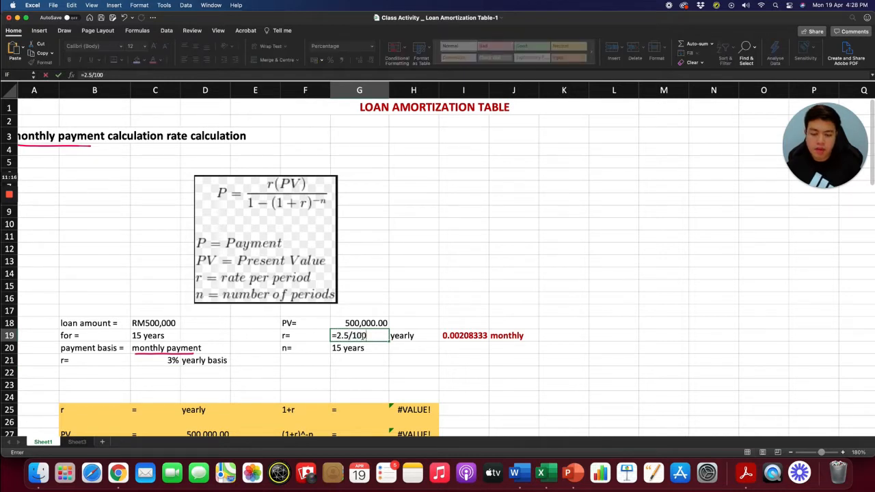
key(Return)
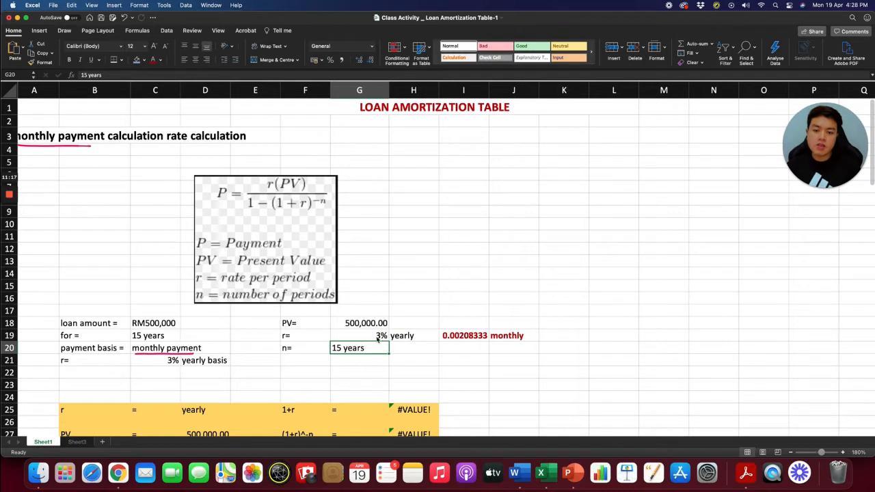
double_click(375, 335)
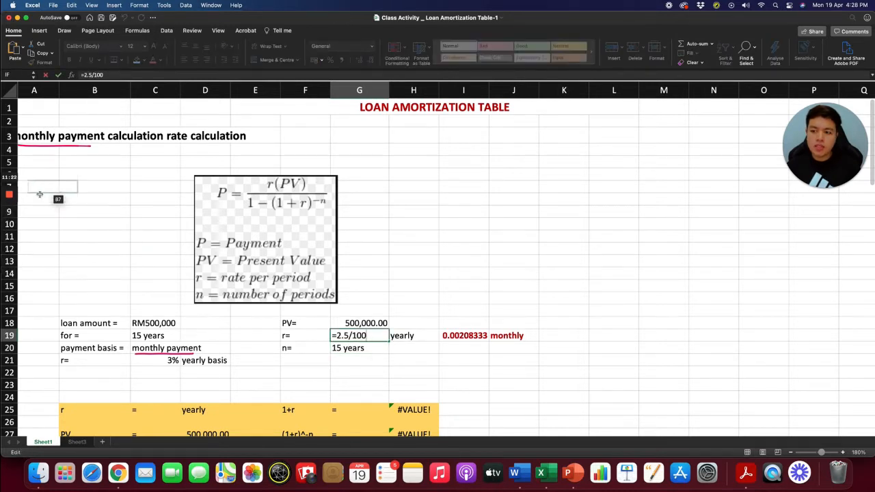
click(10, 230)
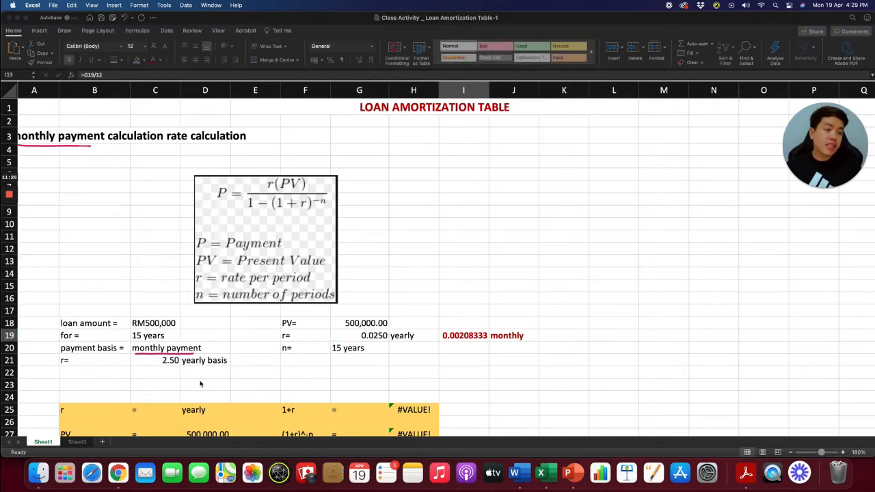
Step: Re-enter the yearly rate in C21 as 2.5 and check the formula behind r in G19
click(159, 360)
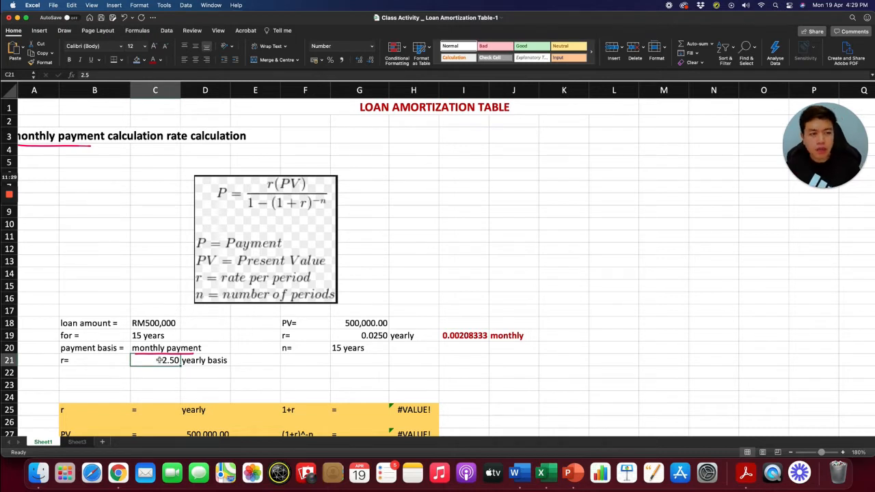
click(156, 372)
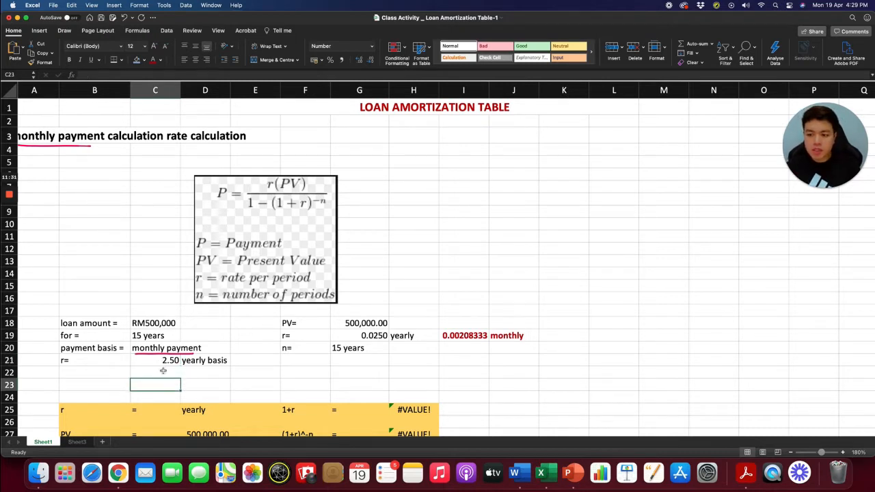
click(162, 363)
text(2.5)
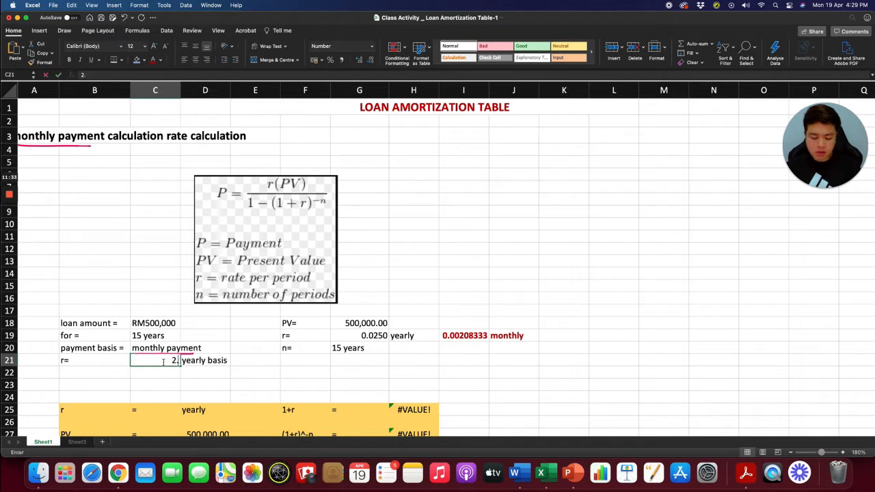
key(Return)
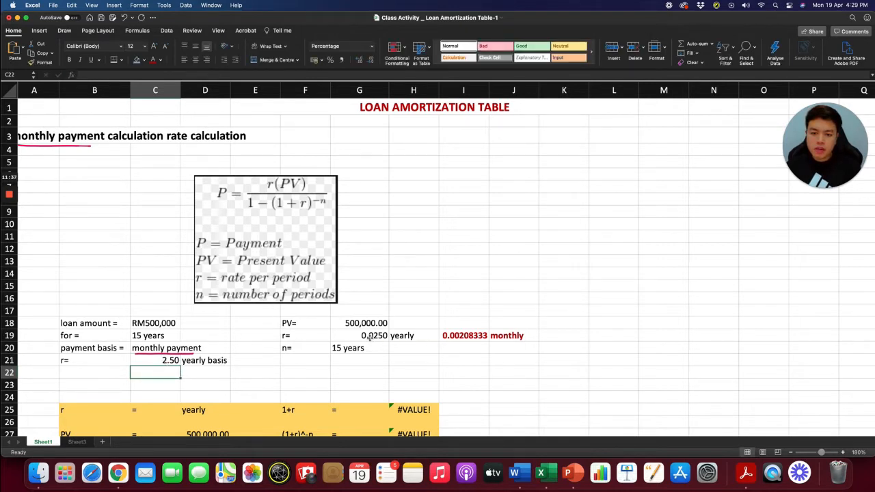
double_click(369, 335)
key(Escape)
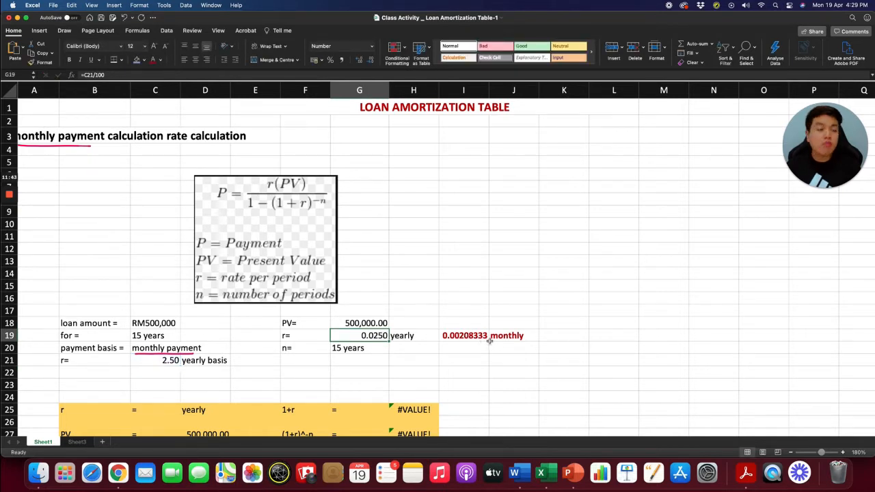
Step: Set the yearly interest rate in cell C21 to 5
click(151, 362)
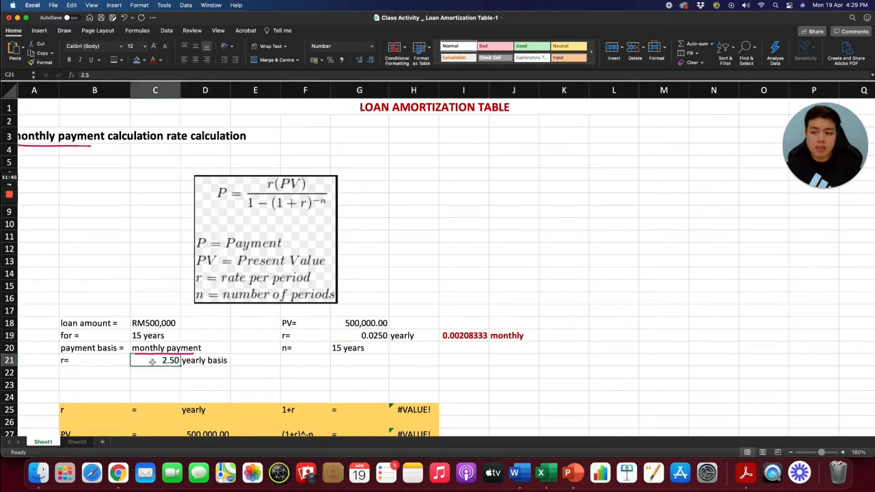
text(5)
key(Return)
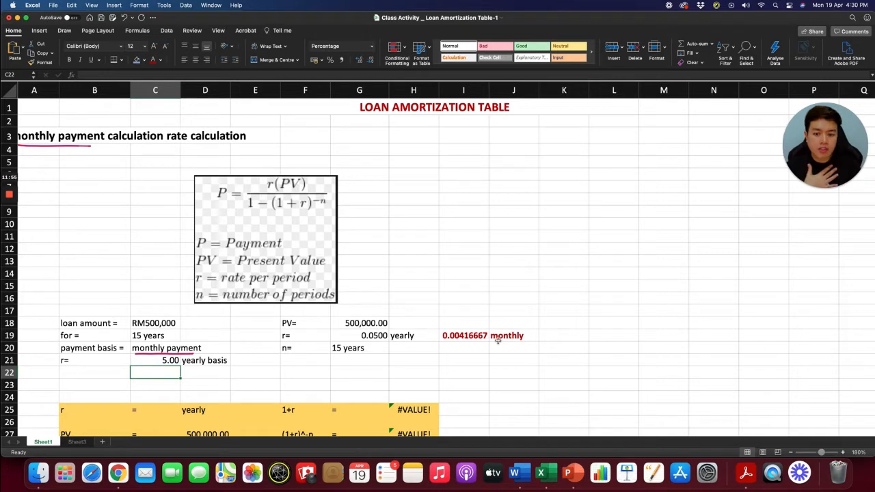
Step: Split the number of periods n into the number 15 in G20 and a non-bold label "years" in H20
scroll(293, 371, down, 1)
click(212, 390)
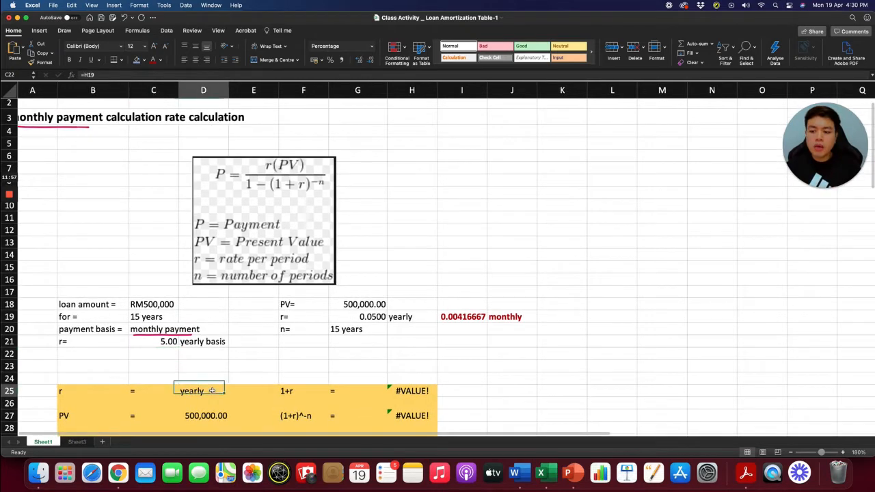
scroll(210, 393, down, 2)
scroll(210, 395, up, 3)
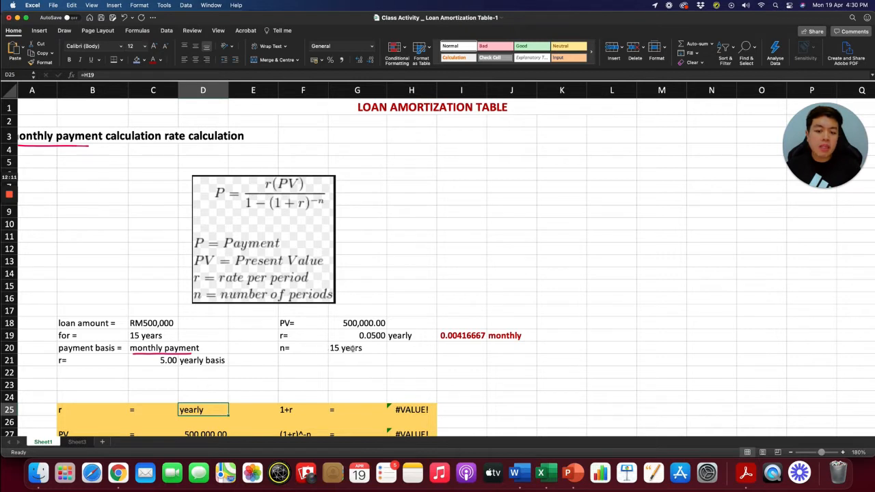
click(354, 349)
text(15)
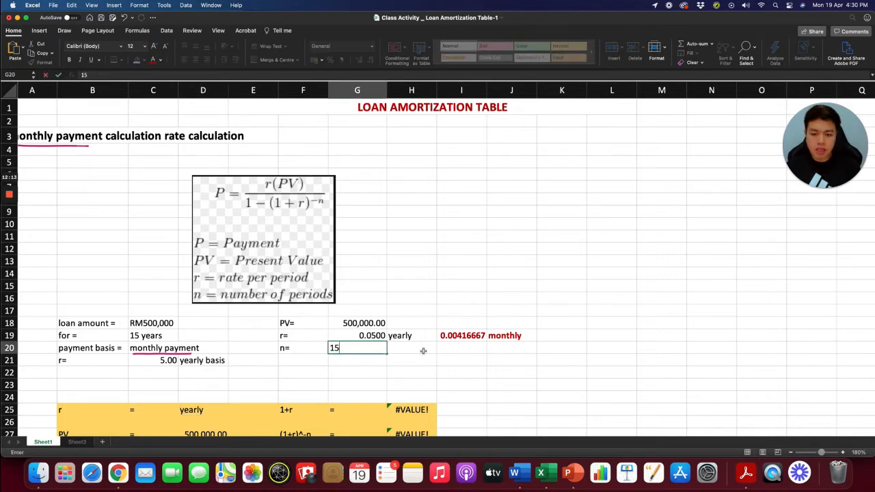
click(423, 350)
text(years)
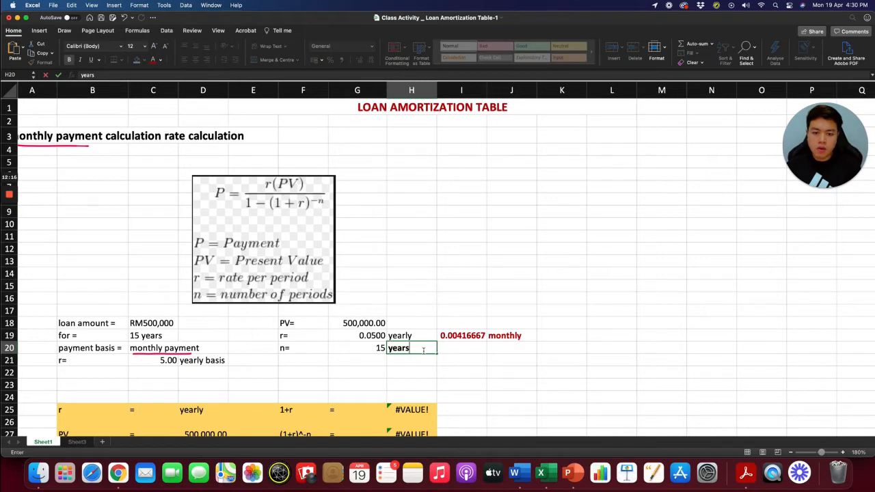
key(Return)
click(407, 348)
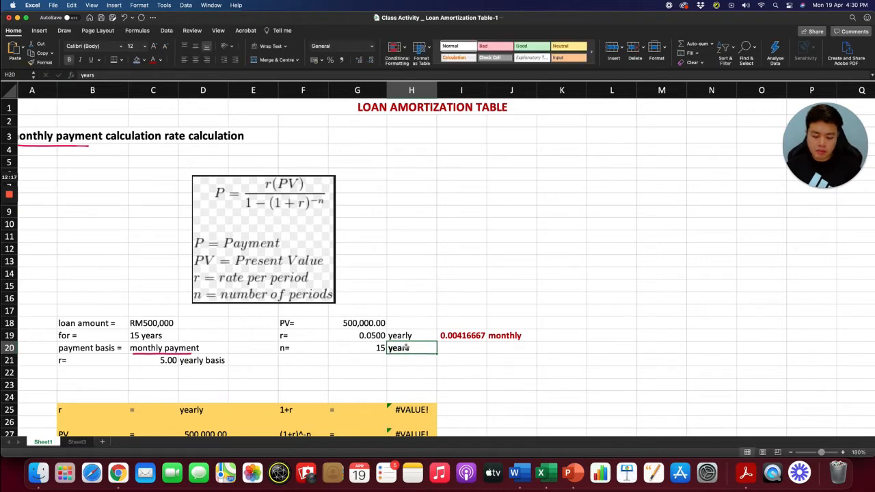
key(super+b)
Step: Add the label "months" in J20, below the "monthly" label of the rate
click(506, 350)
text(mo)
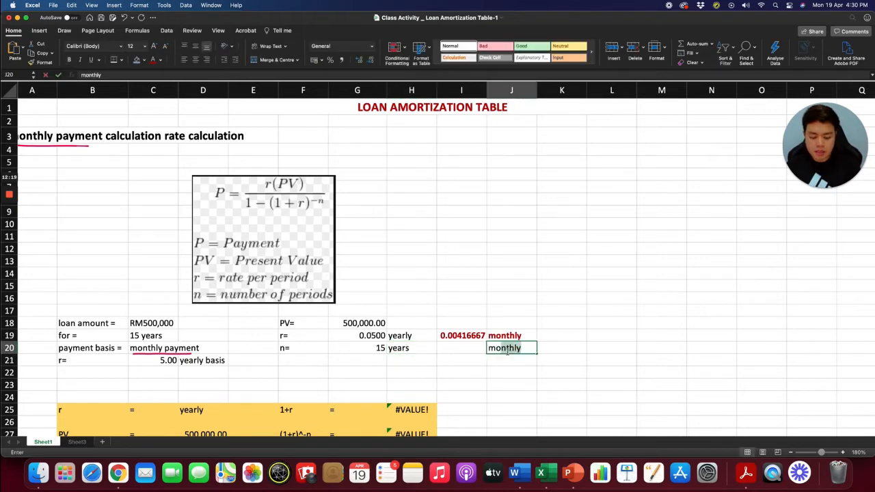
text(nths)
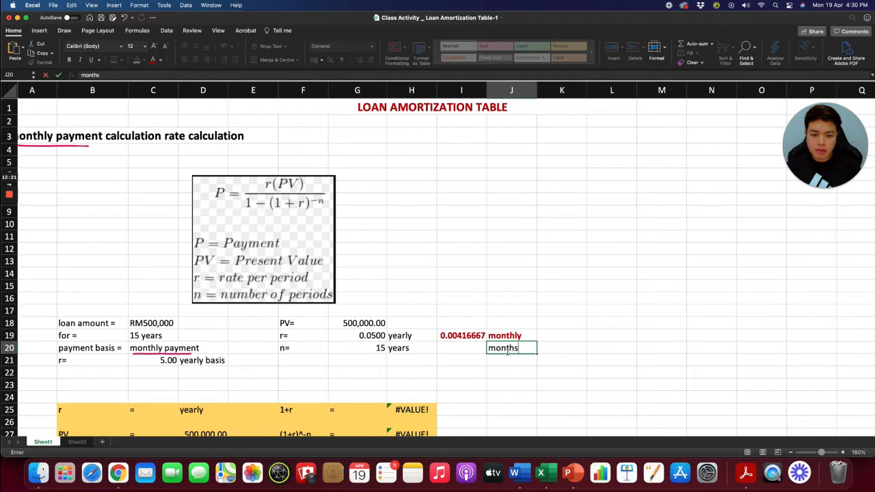
key(Return)
Step: Convert the loan term to months in I20 with the formula =G20*12
click(462, 350)
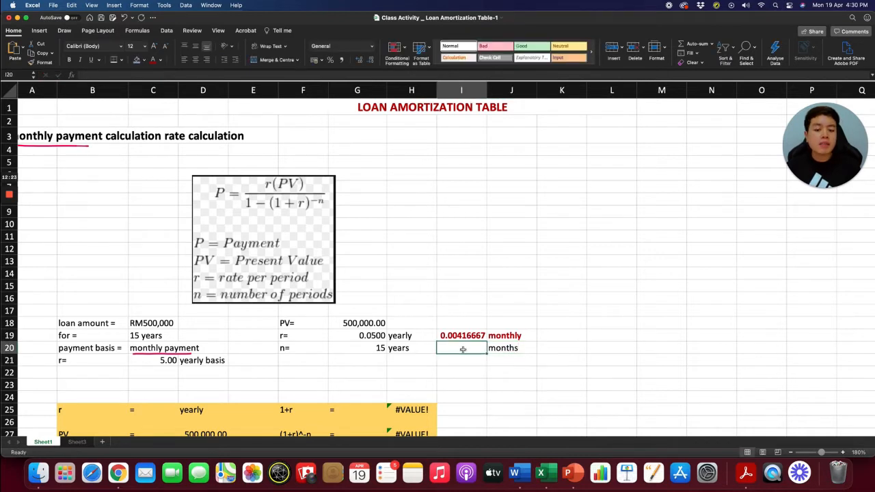
text(=)
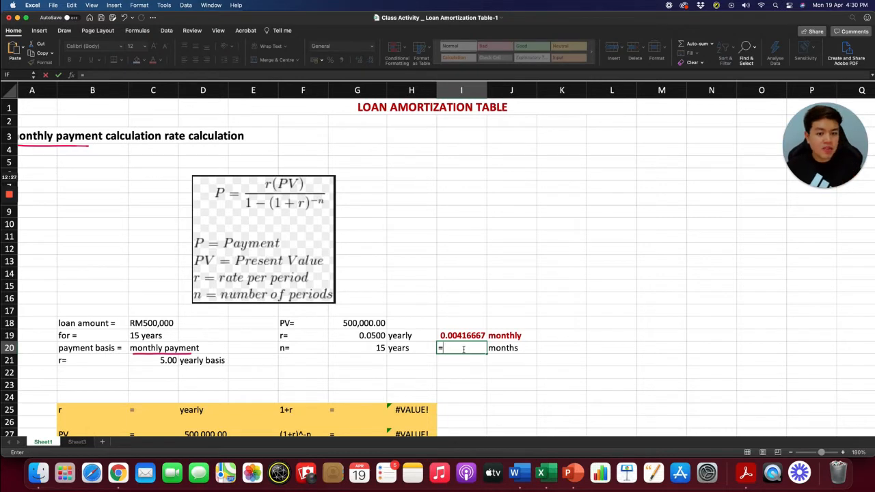
click(381, 348)
text(*)
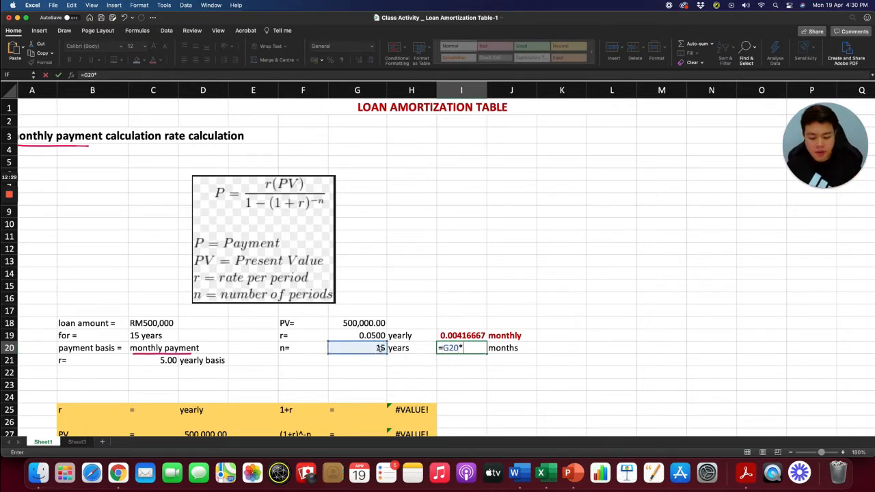
text(12)
key(Return)
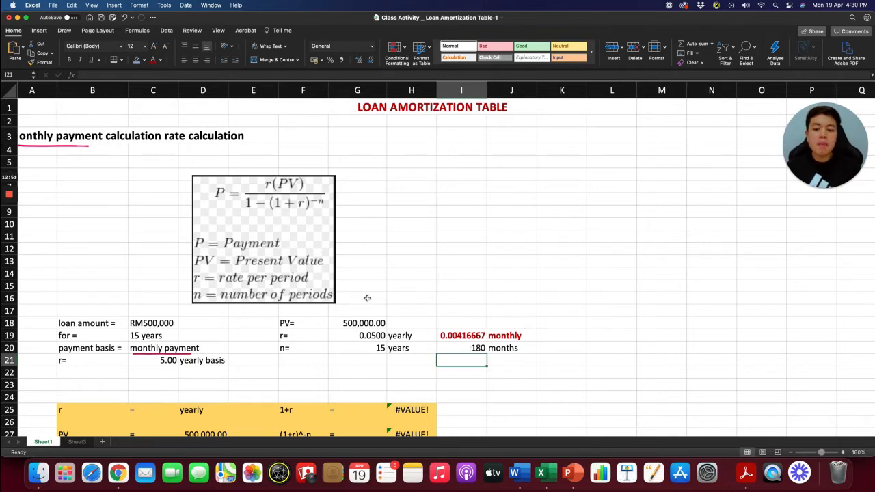
Step: Link r in cell D25 of the yellow calculation block to the monthly rate with the formula =I19
scroll(367, 297, down, 5)
scroll(226, 156, up, 3)
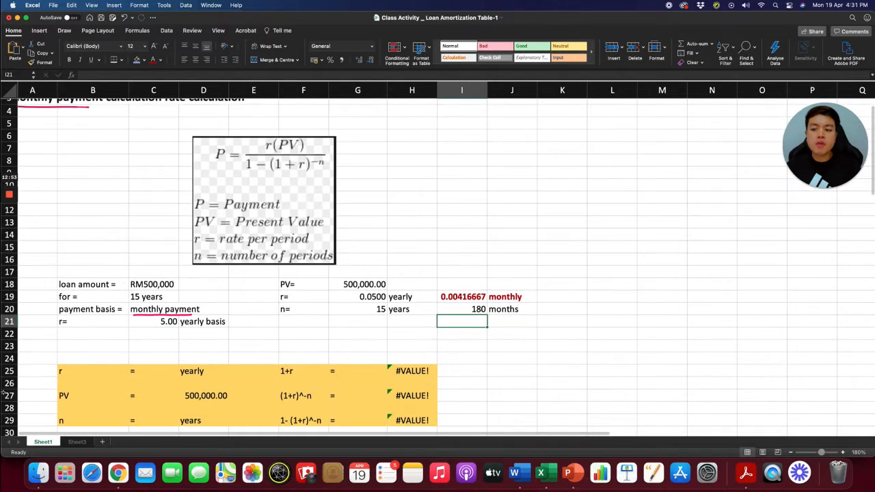
click(65, 371)
click(189, 370)
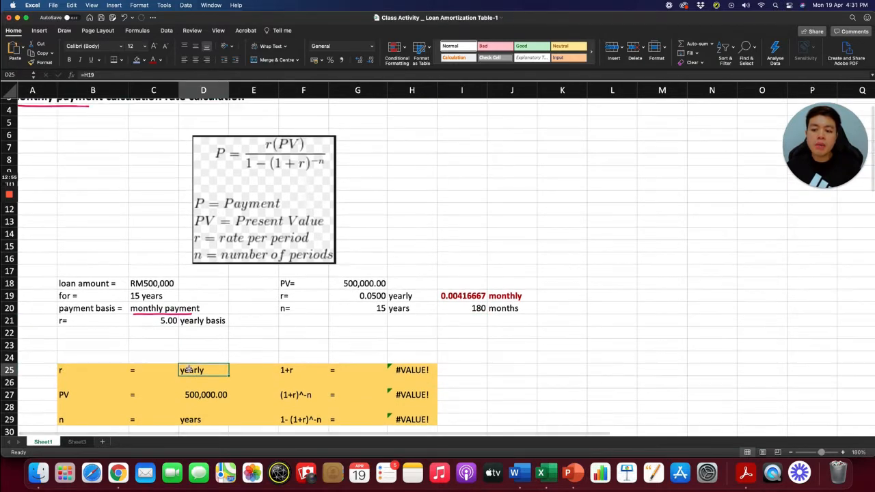
text(=)
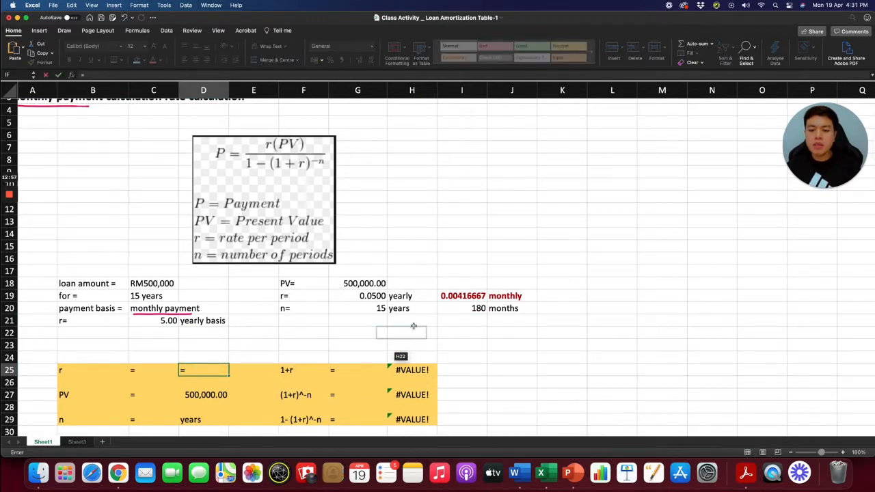
click(469, 299)
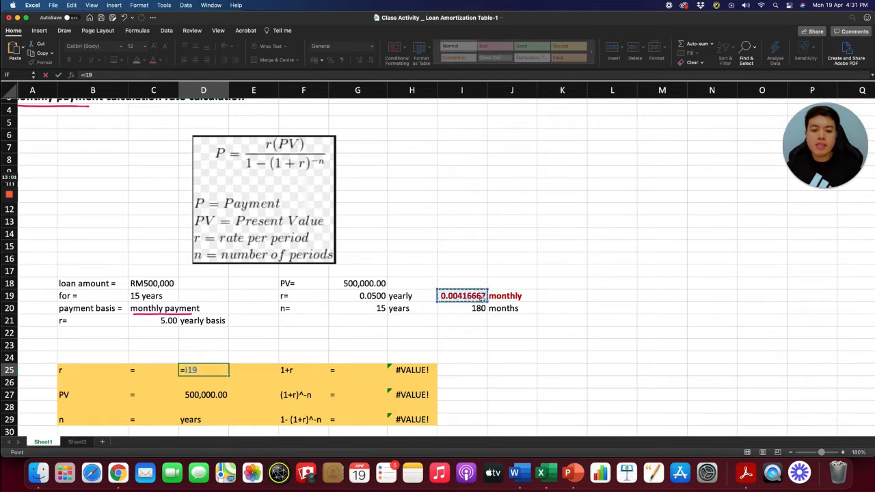
key(Return)
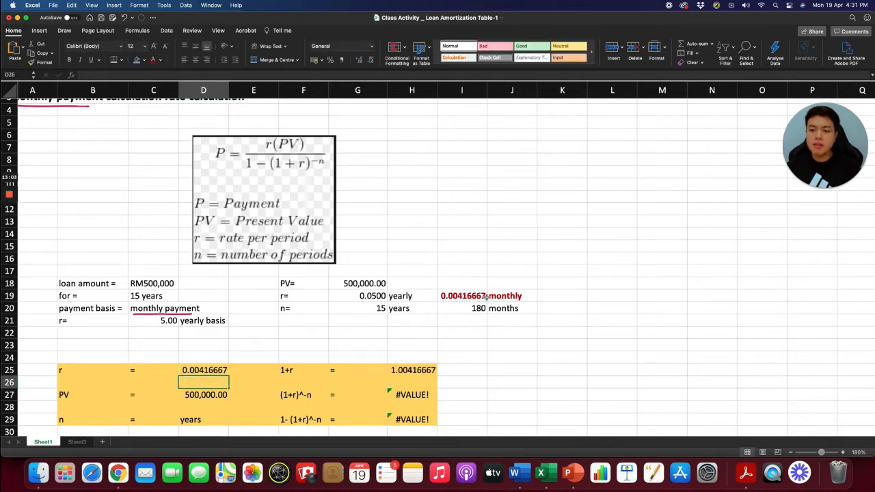
Step: Link PV in cell D27 of the yellow block to the loan amount with the formula =G18
click(214, 391)
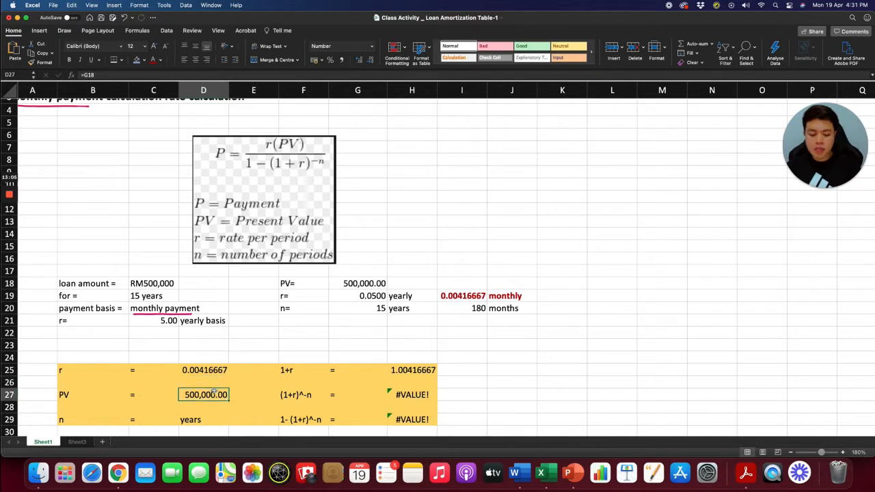
text(=)
click(356, 282)
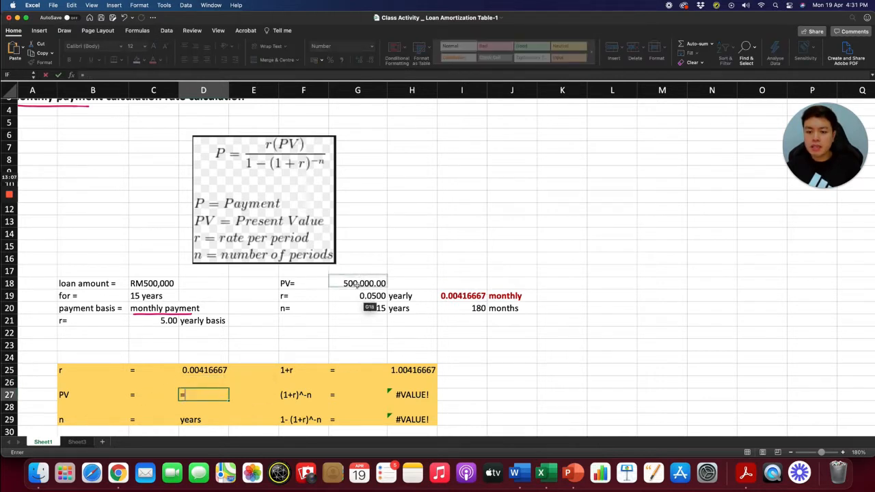
key(Return)
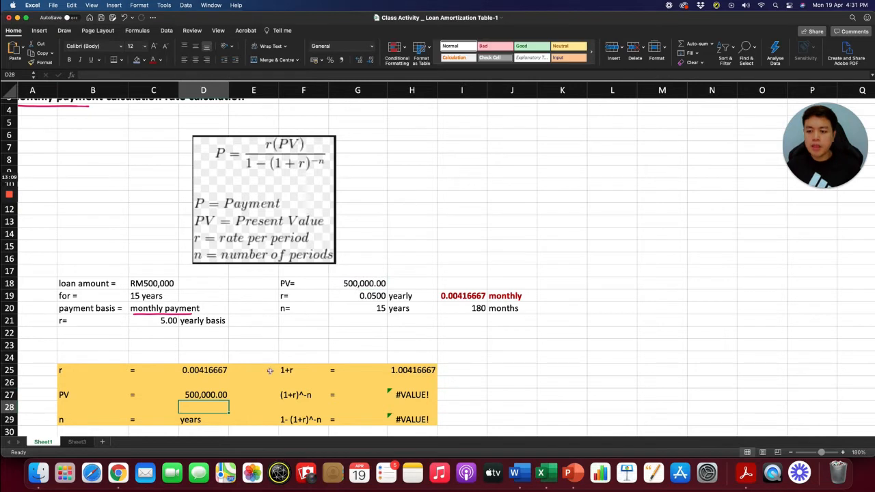
Step: Link n in cell D29 of the yellow block to the number of months with the formula =I20
click(209, 421)
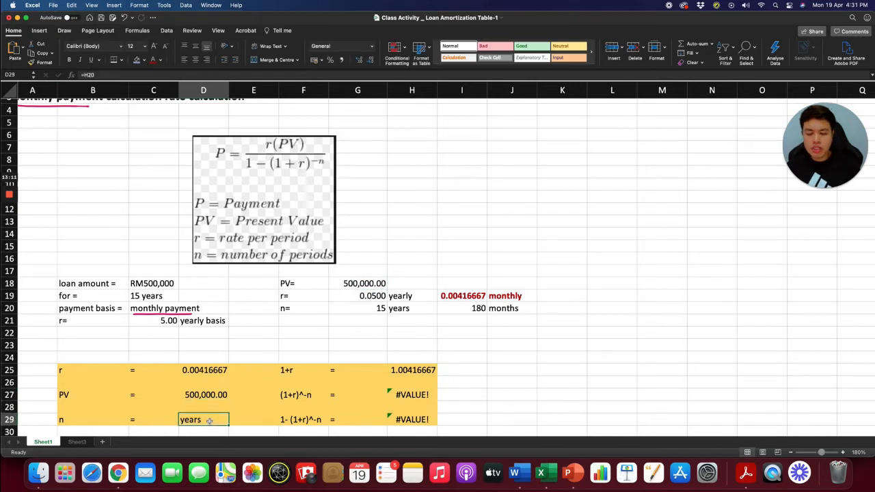
text(=)
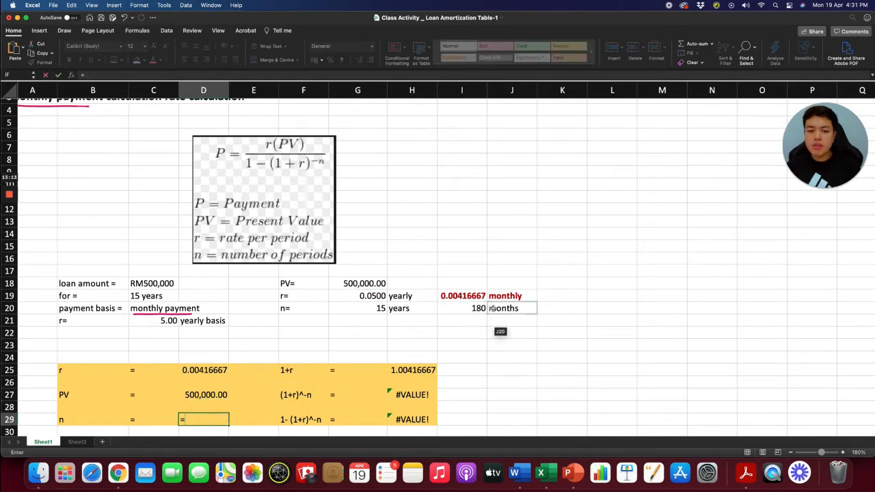
click(482, 308)
key(Return)
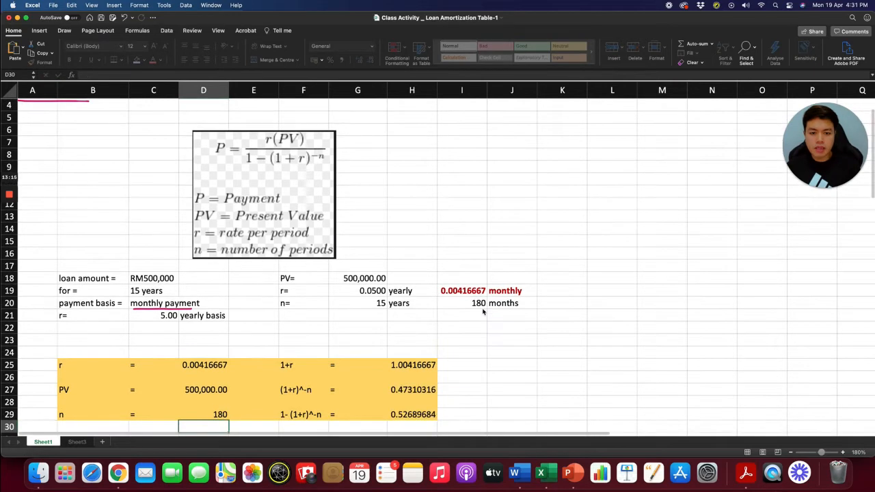
Step: Format the monthly term and its label in I20:J20 as bold dark red text
drag(483, 309, 511, 303)
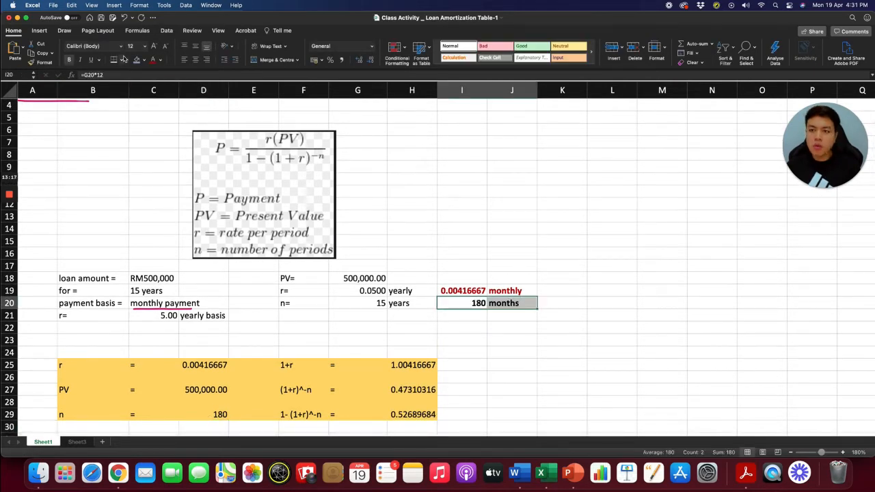
click(154, 59)
click(497, 318)
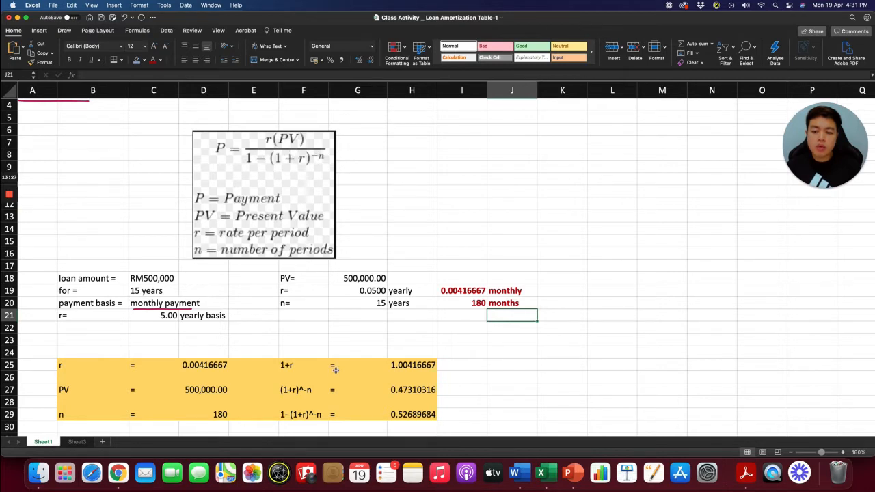
Step: Calculate 1+r in cell H25 of the yellow block with the formula =1+D25
scroll(335, 370, down, 5)
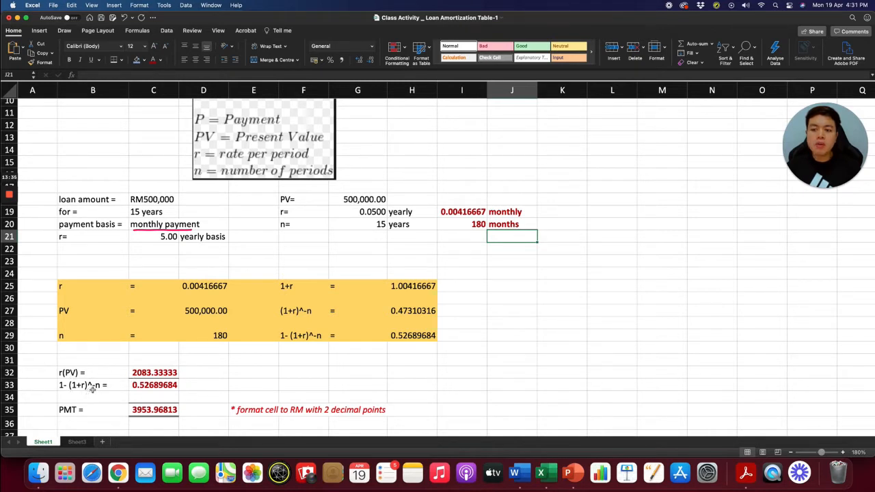
scroll(270, 188, up, 4)
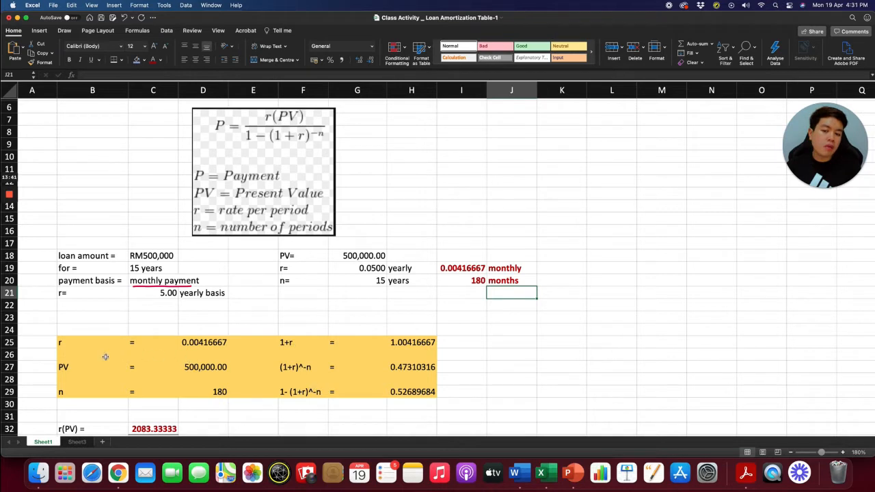
mouse_move(88, 345)
mouse_down()
mouse_move(287, 357)
mouse_move(410, 380)
mouse_move(398, 392)
mouse_up()
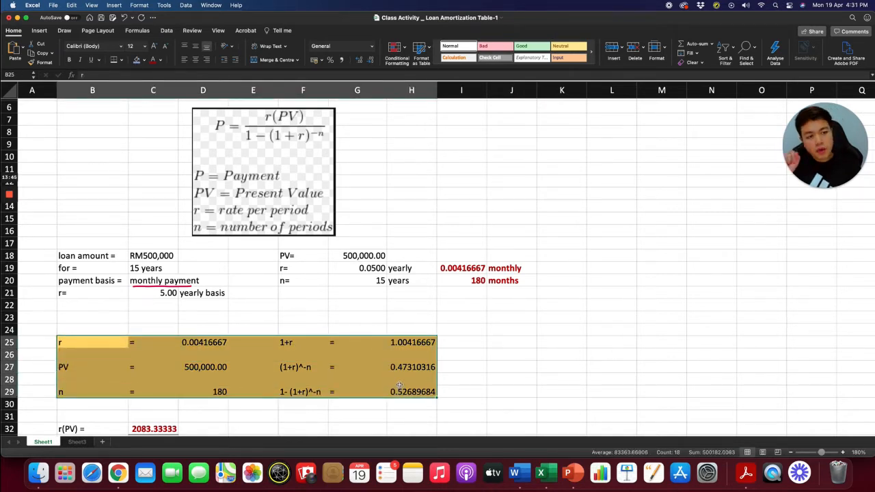
click(290, 341)
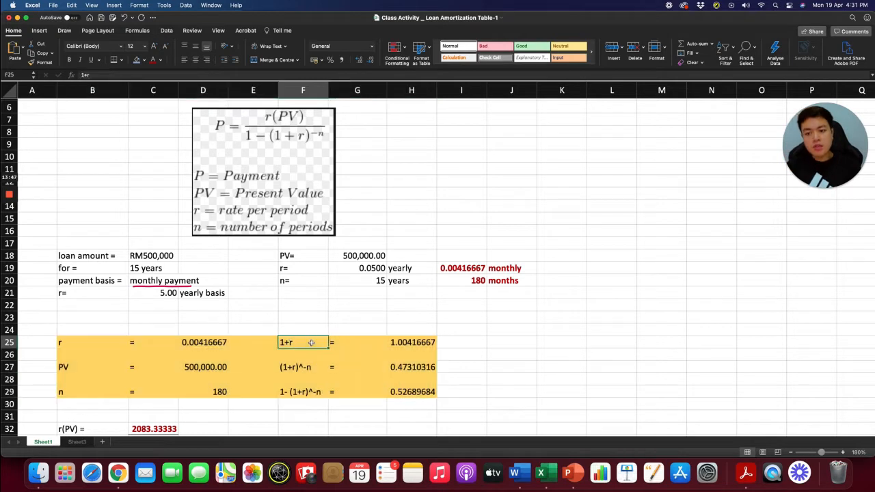
click(422, 341)
text(=)
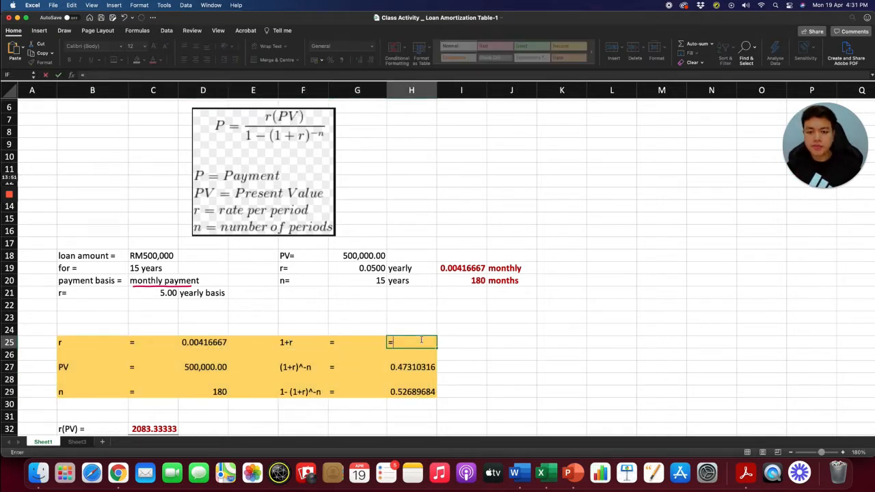
text(1)
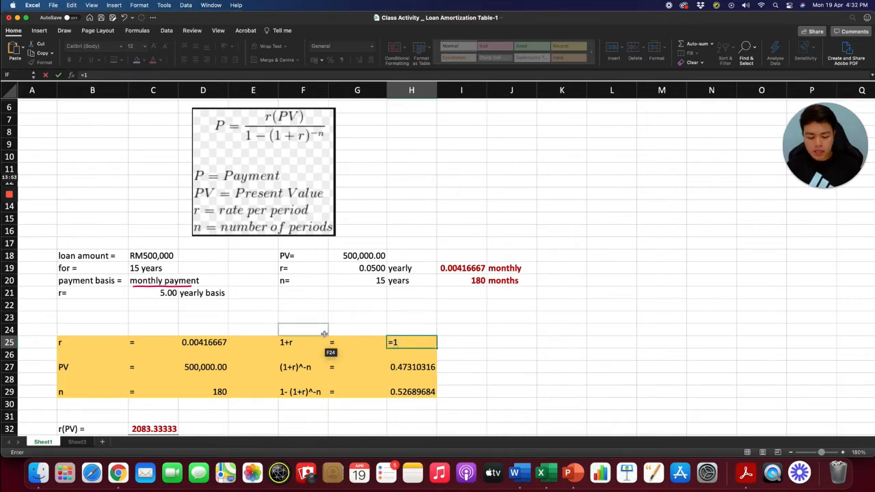
text(+)
click(225, 343)
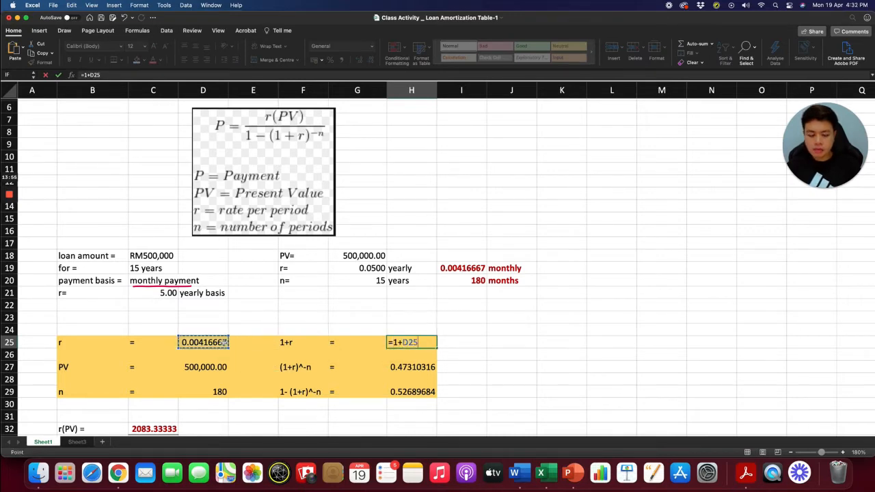
key(Return)
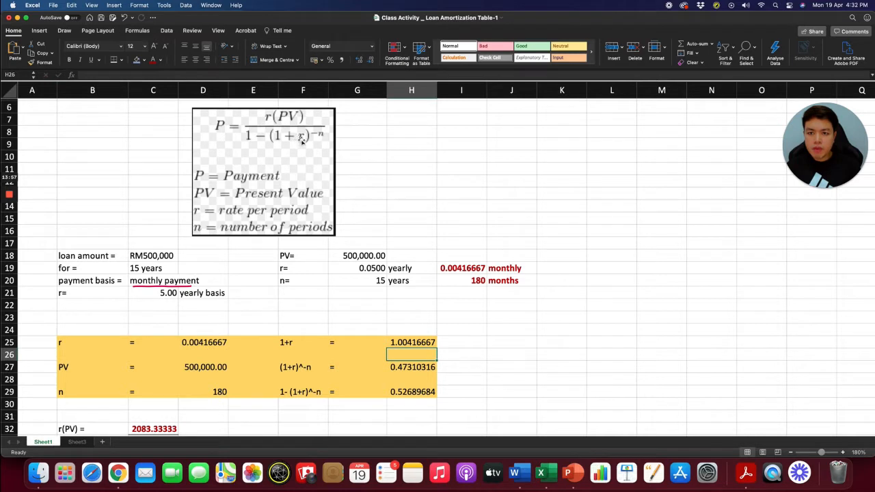
Step: Calculate (1+r)^-n in cell H27 of the yellow block with the formula =H25^-D29
click(423, 367)
double_click(423, 367)
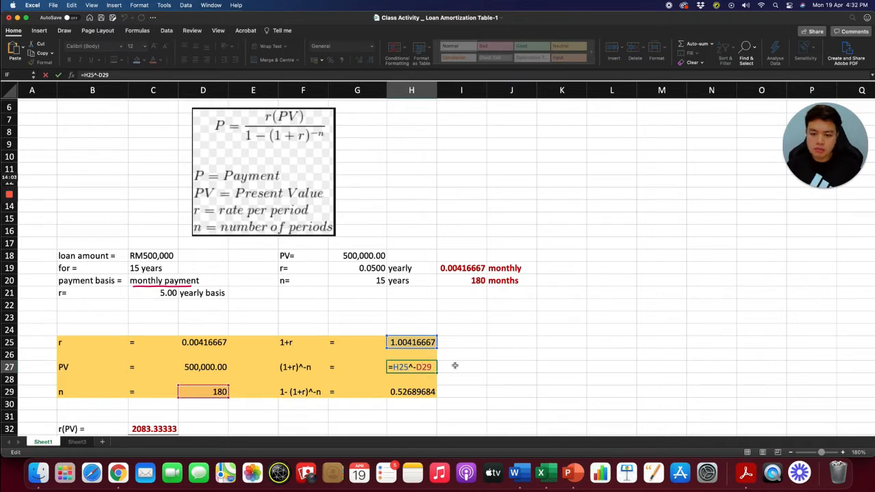
key(Escape)
text(=)
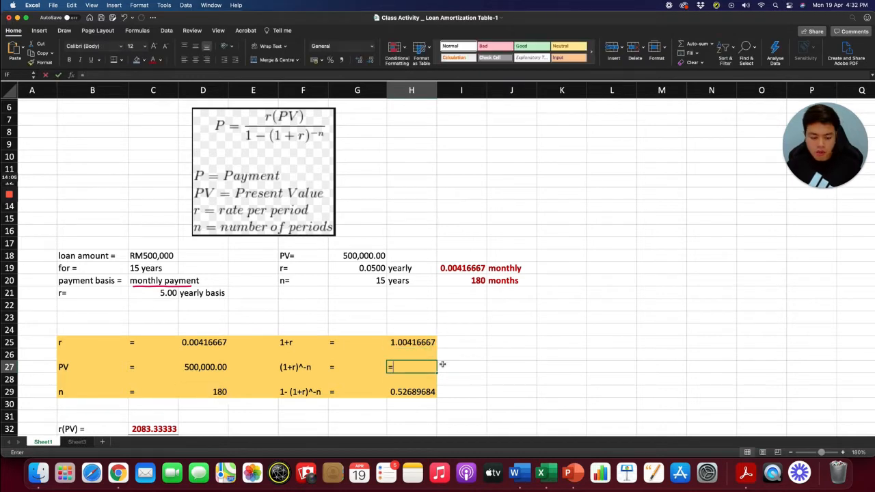
click(425, 342)
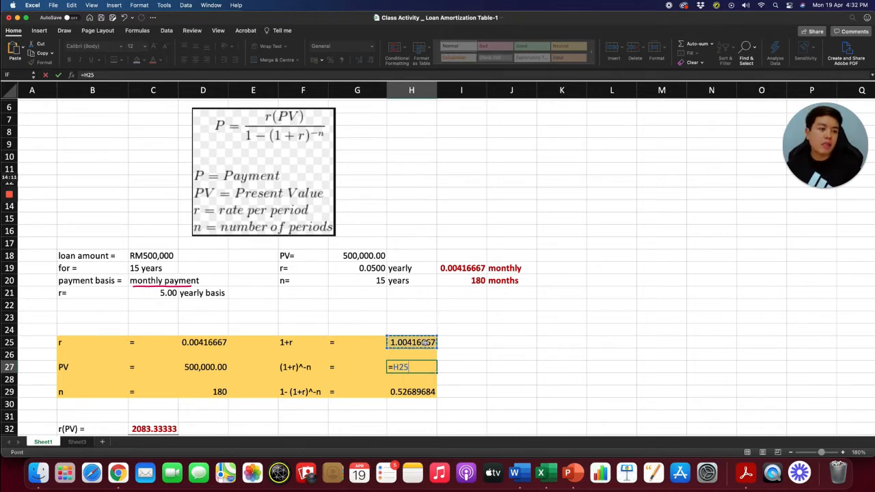
text(^-)
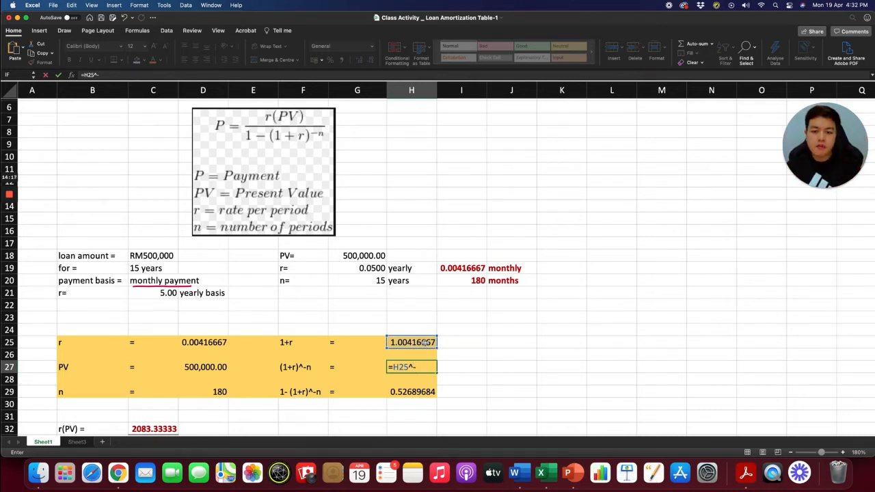
click(218, 393)
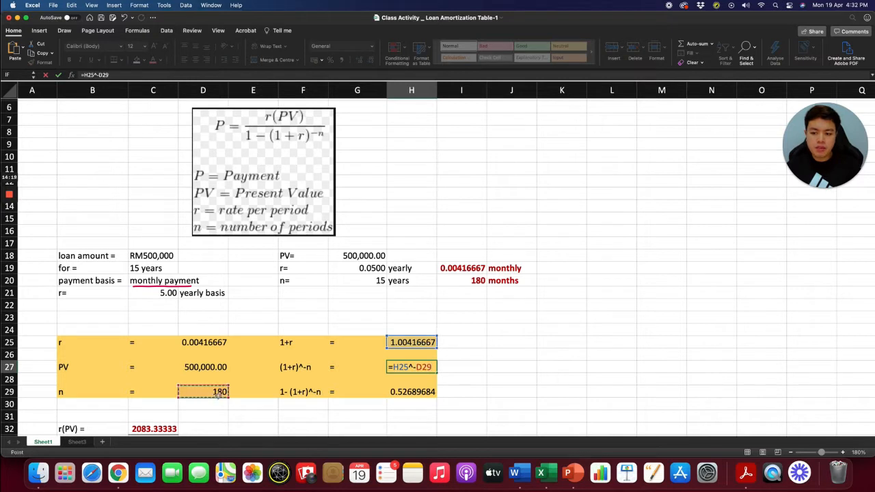
key(Return)
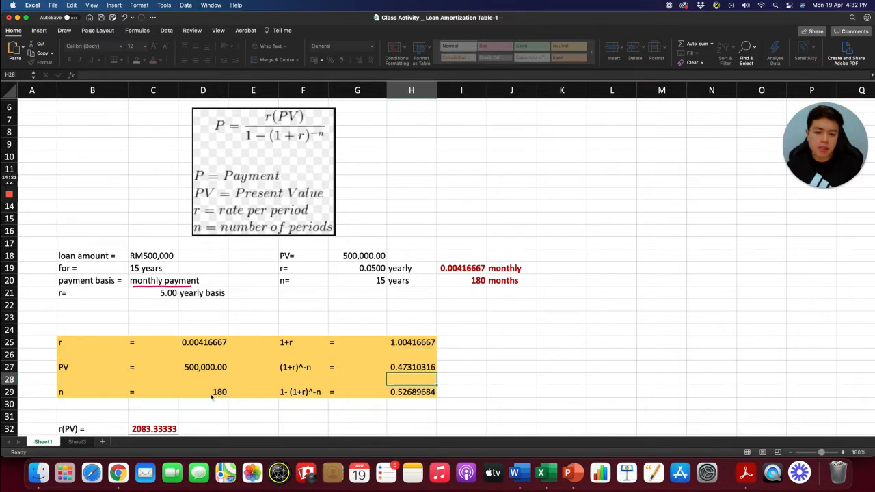
Step: Calculate 1-(1+r)^-n in cell H29 of the yellow block with the formula =1-H27
click(399, 393)
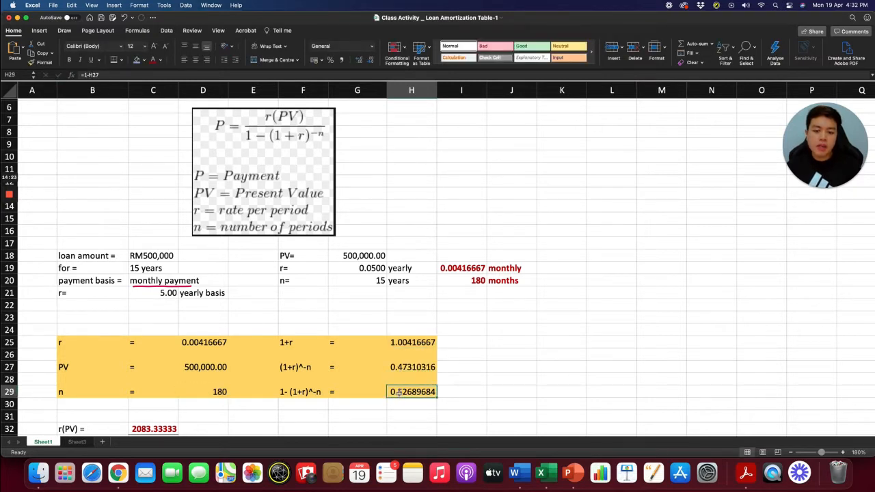
text(=)
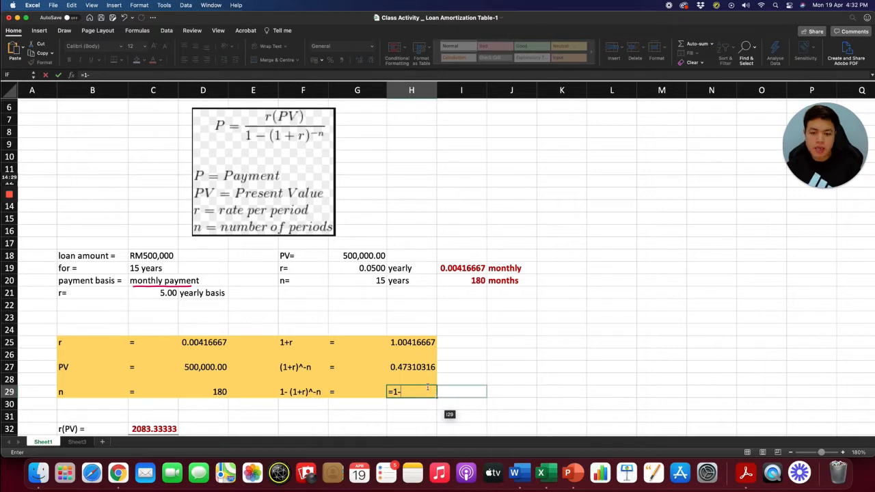
text(1-)
click(413, 367)
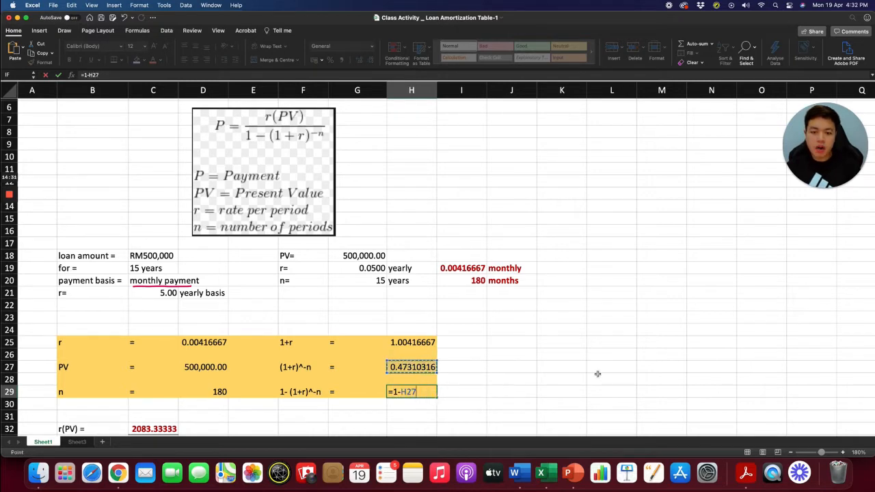
key(Return)
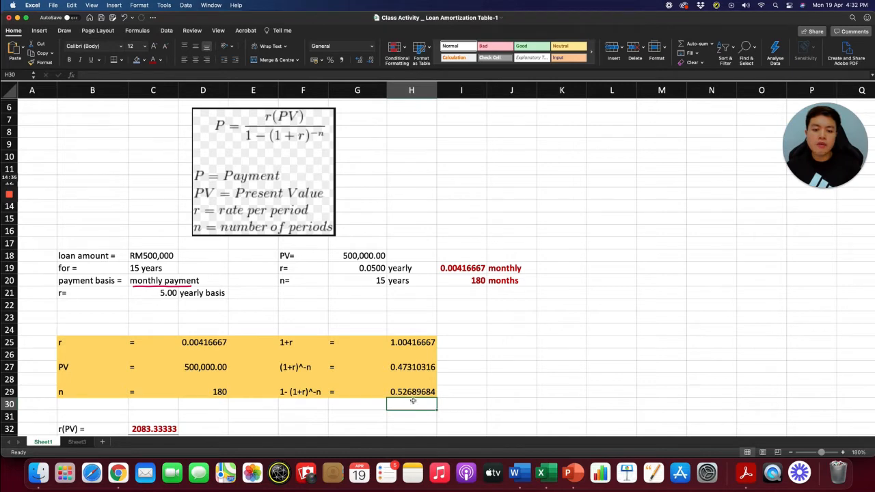
Step: Calculate the numerator r(PV) in cell C32 with the formula =D25*D27
scroll(415, 401, down, 3)
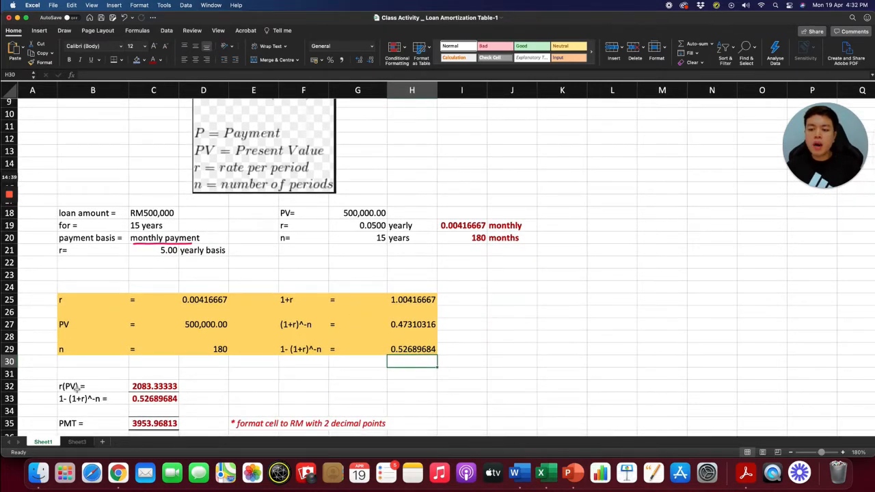
click(150, 387)
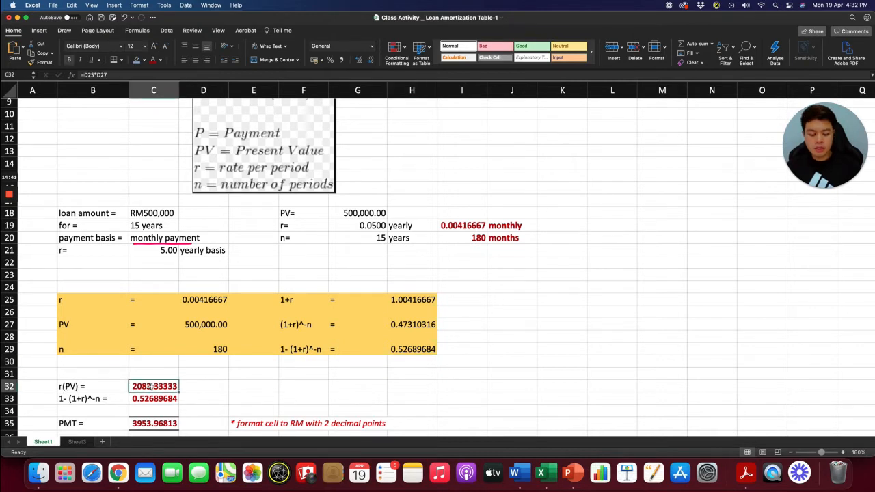
text(=)
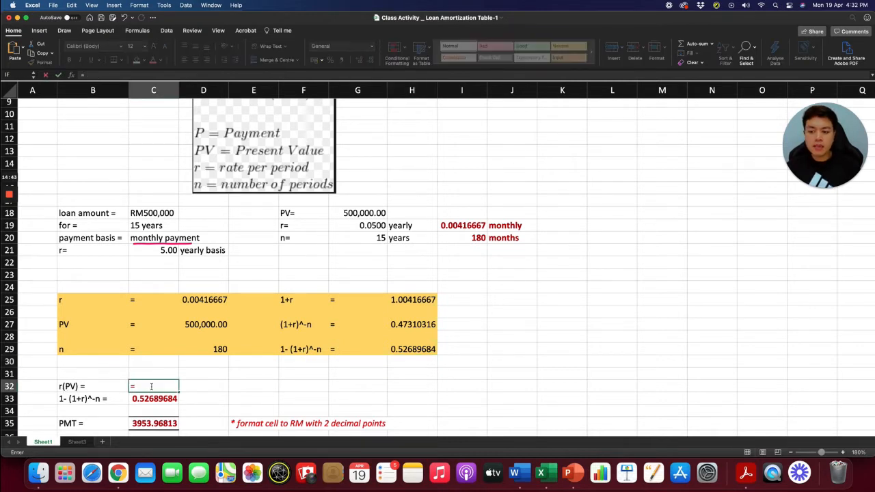
click(193, 299)
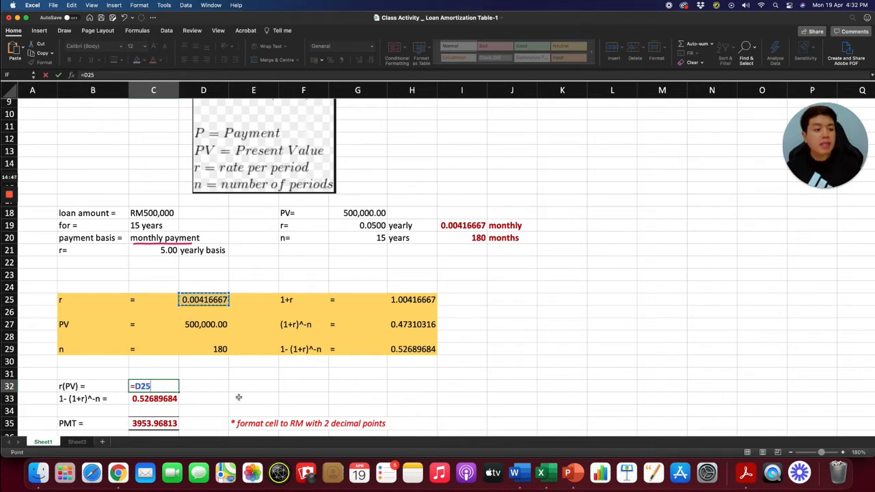
text(*)
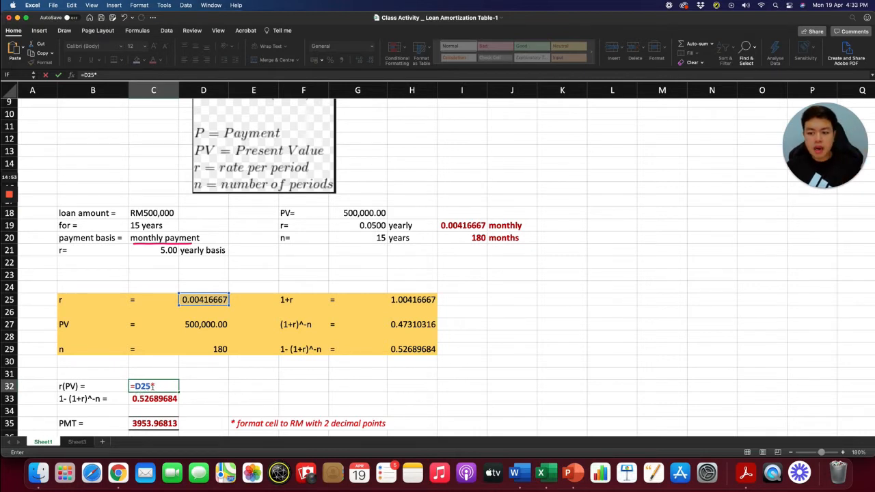
click(196, 322)
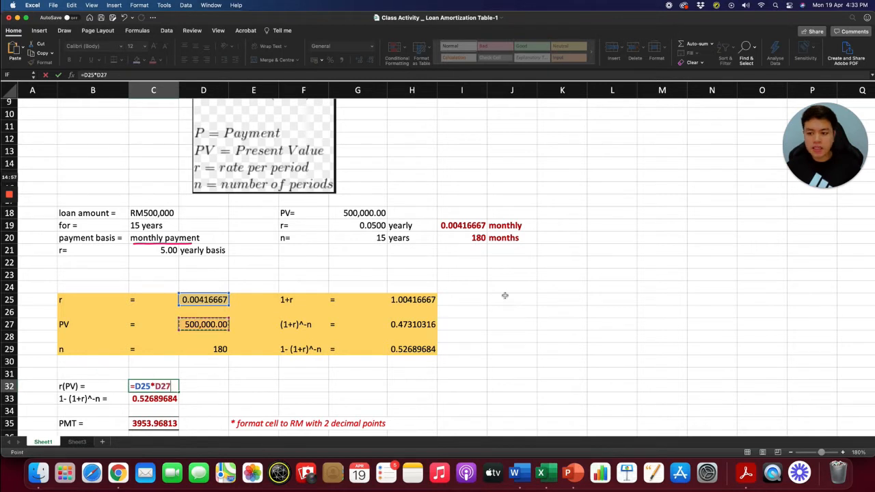
key(Return)
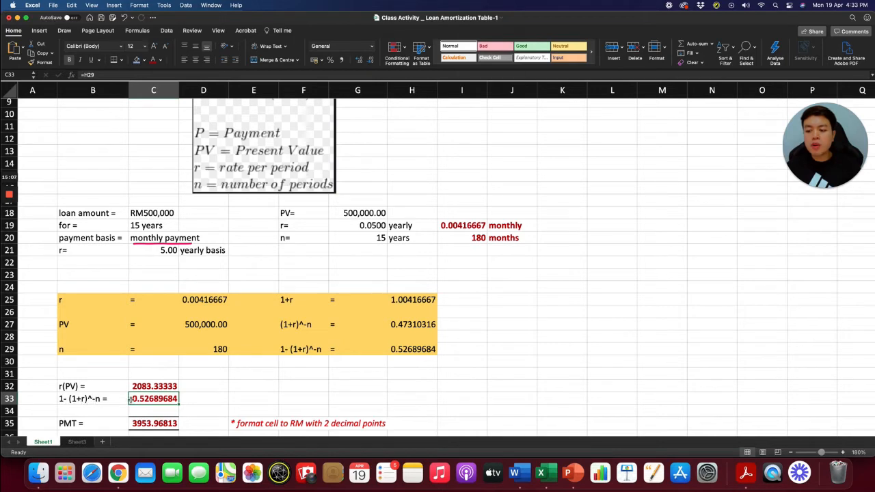
Step: Link the denominator 1-(1+r)^-n in cell C33 to the yellow block with the formula =H29
text(=)
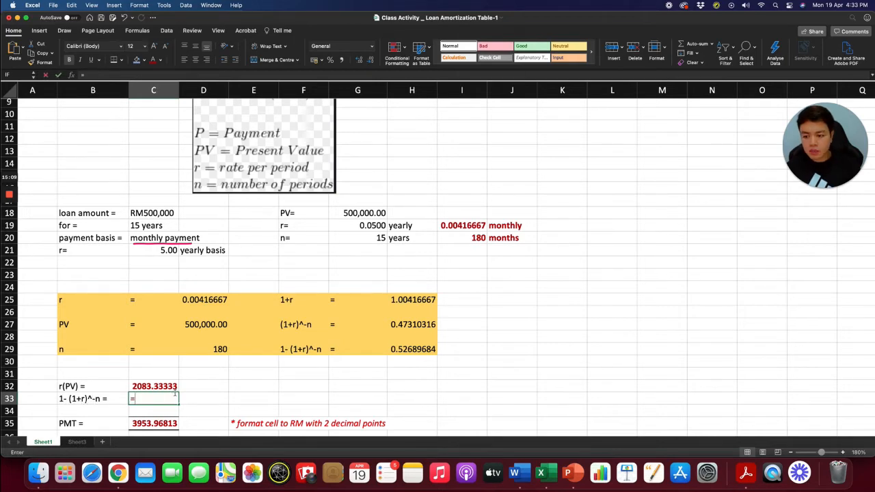
click(423, 346)
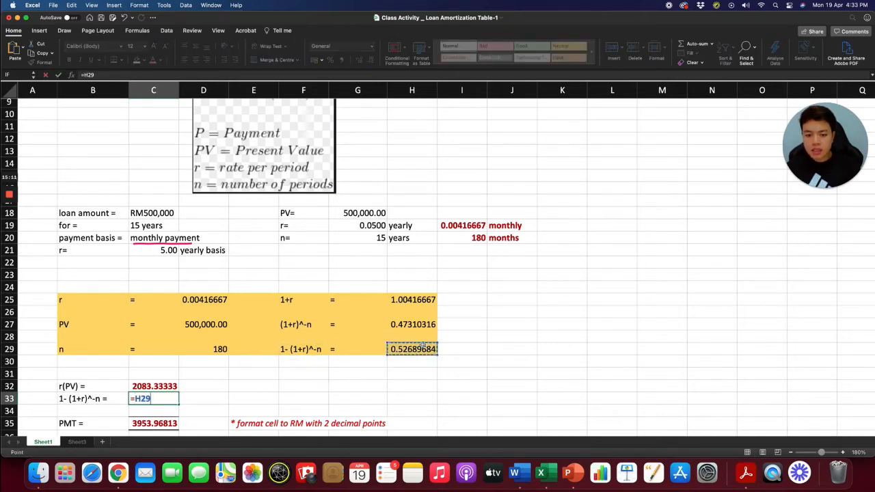
key(Return)
Step: Calculate the monthly payment PMT in cell C35 by dividing the numerator by the denominator with the formula =C32/C33
scroll(269, 378, down, 2)
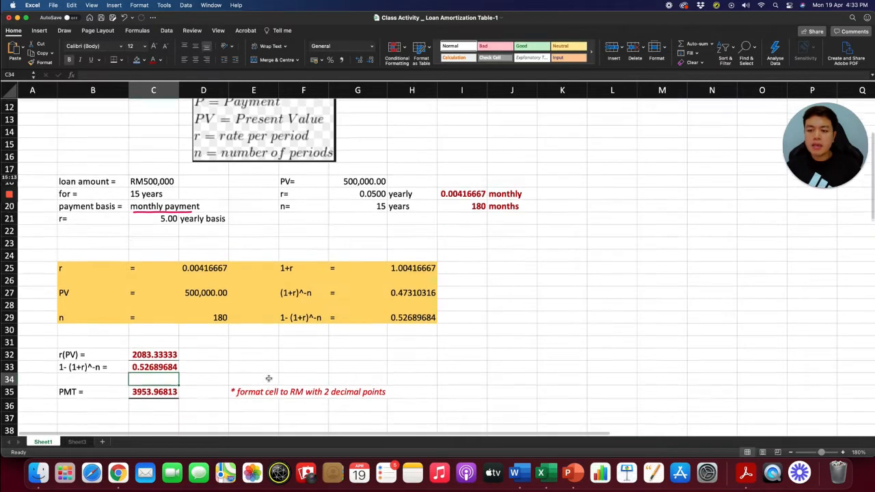
scroll(269, 378, up, 5)
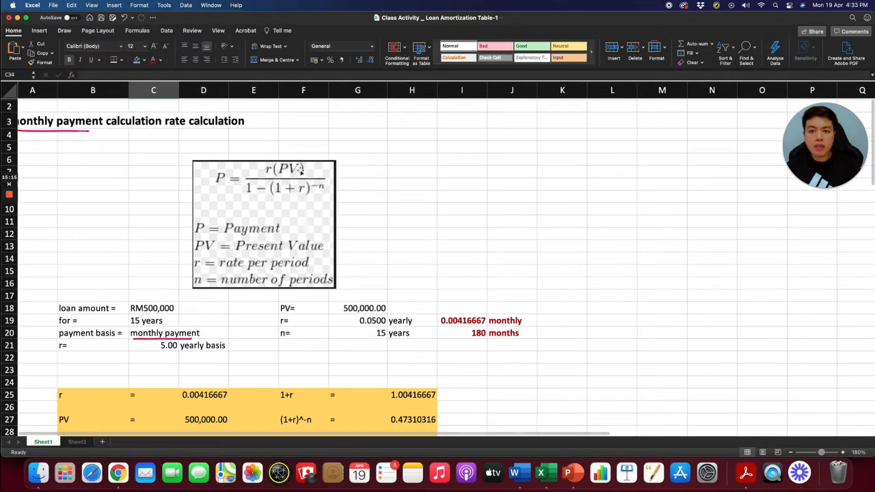
scroll(300, 171, down, 5)
click(174, 321)
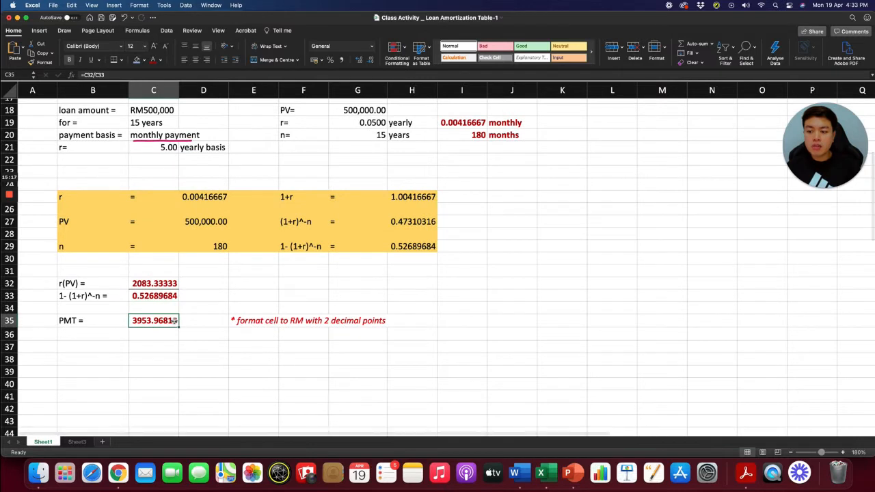
text(=)
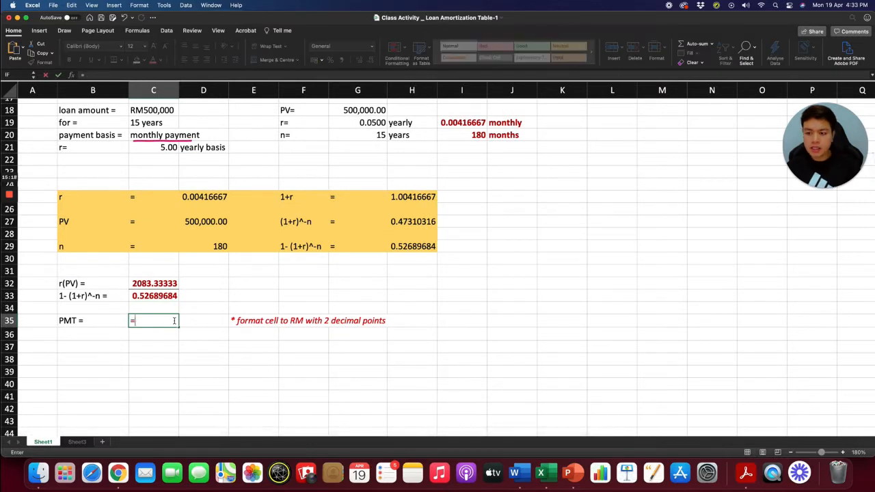
click(165, 287)
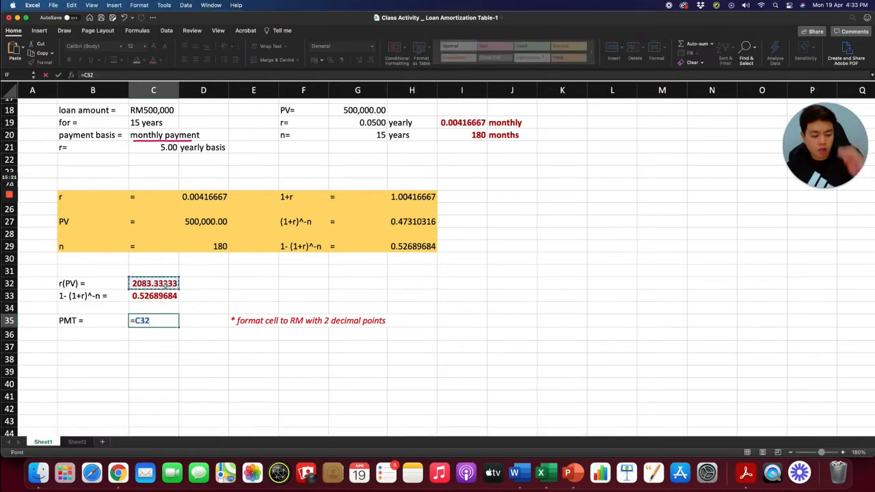
text(/)
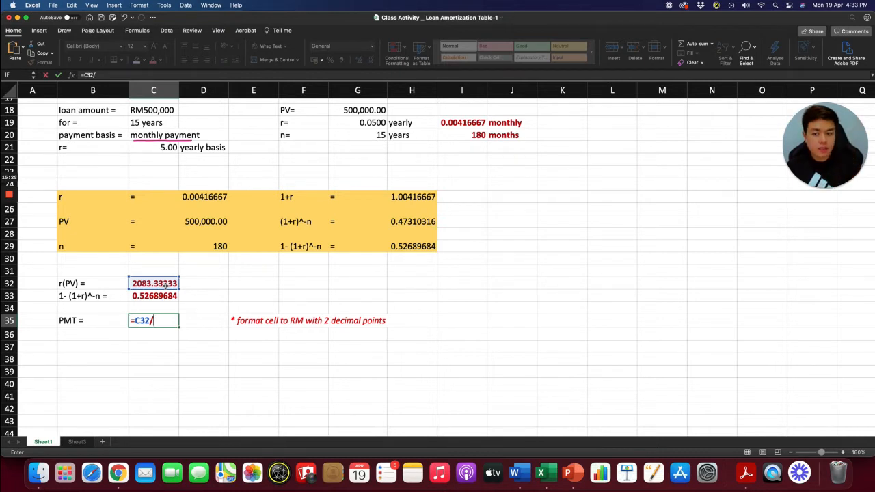
click(163, 295)
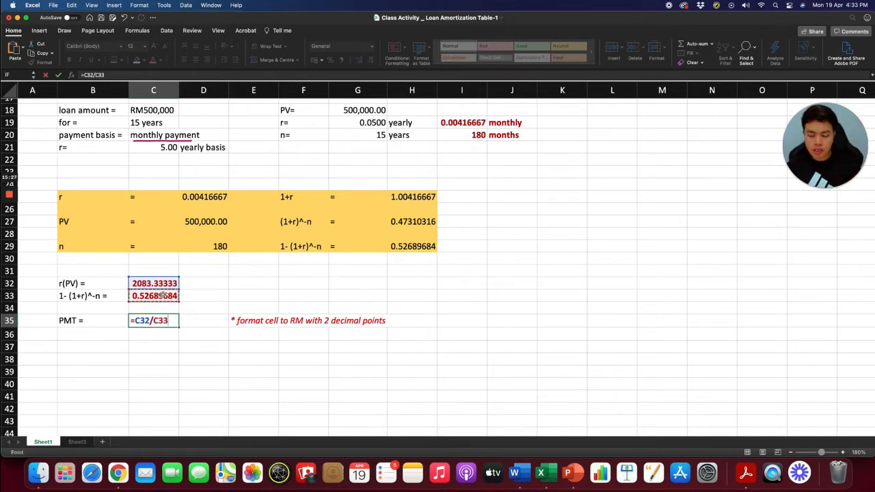
key(Return)
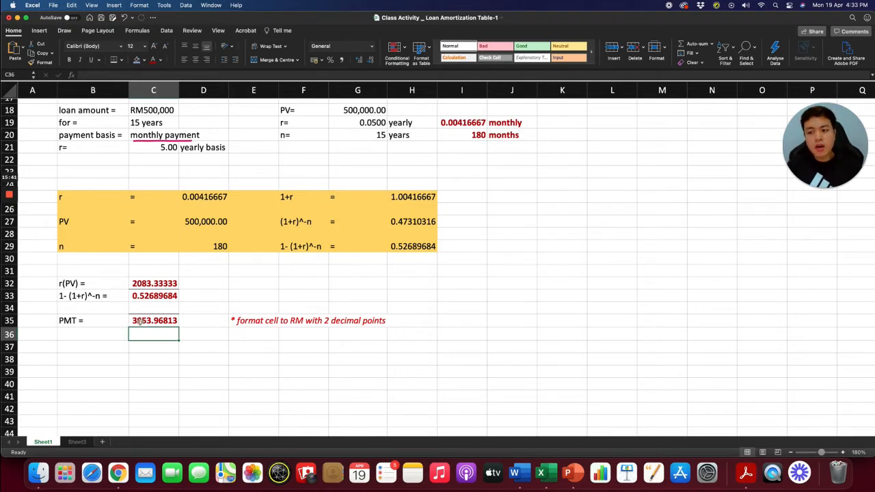
Step: Format the PMT result in cell C35 as Currency with the RM symbol and 2 decimal places
click(144, 319)
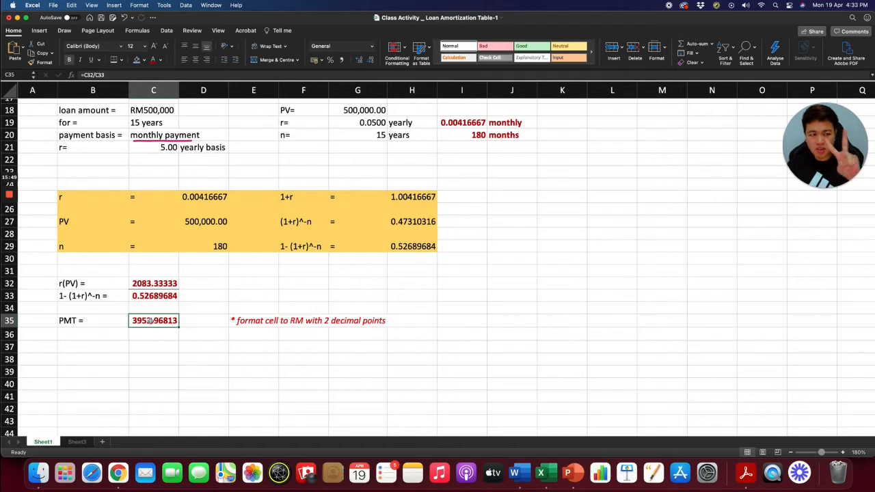
right_click(150, 321)
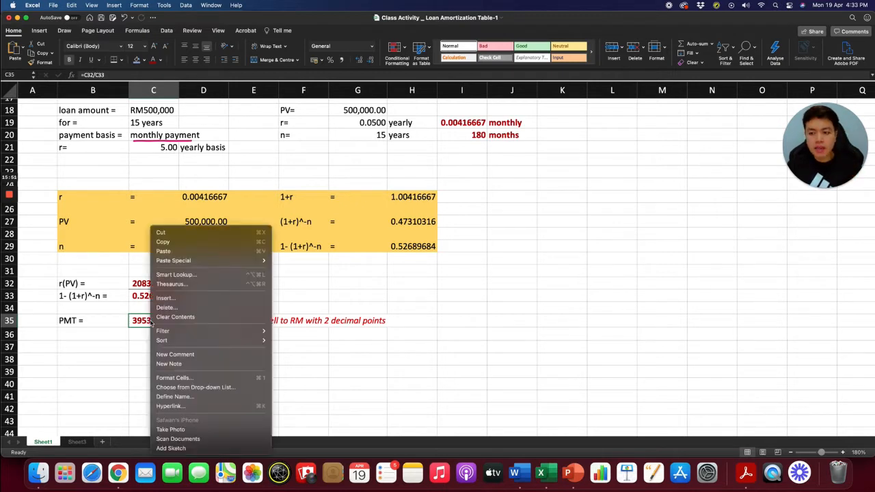
click(179, 378)
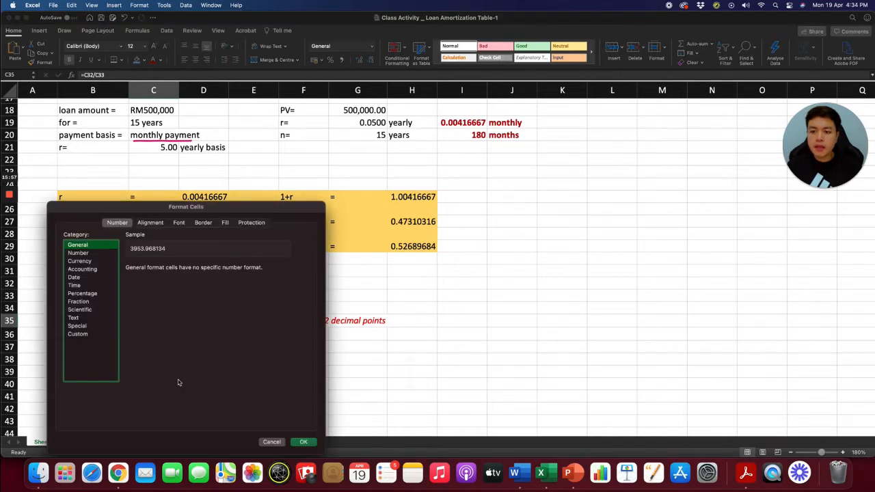
click(79, 253)
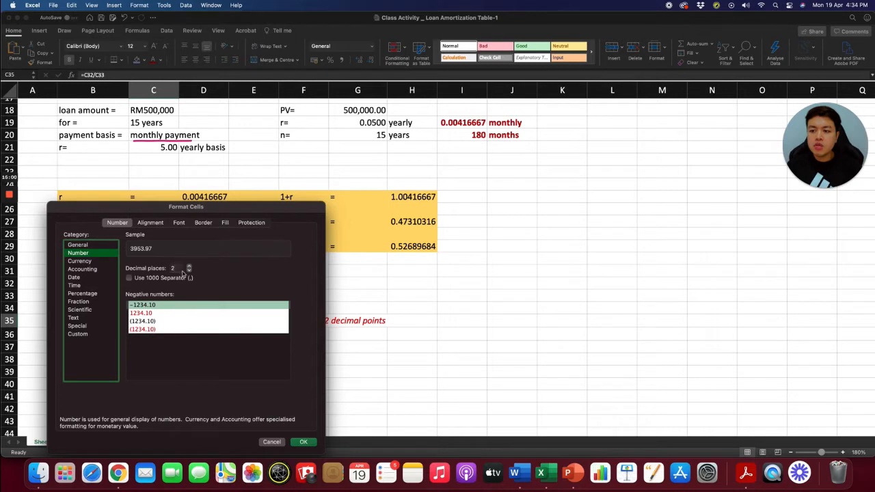
click(129, 279)
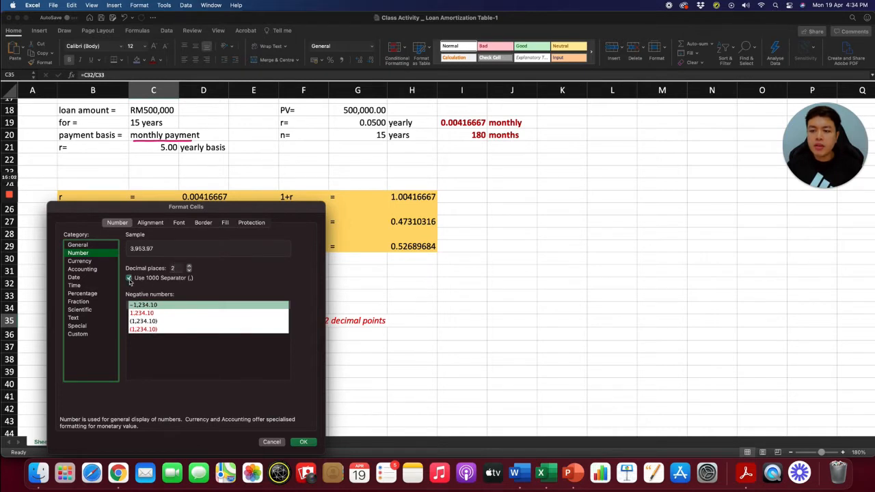
click(92, 263)
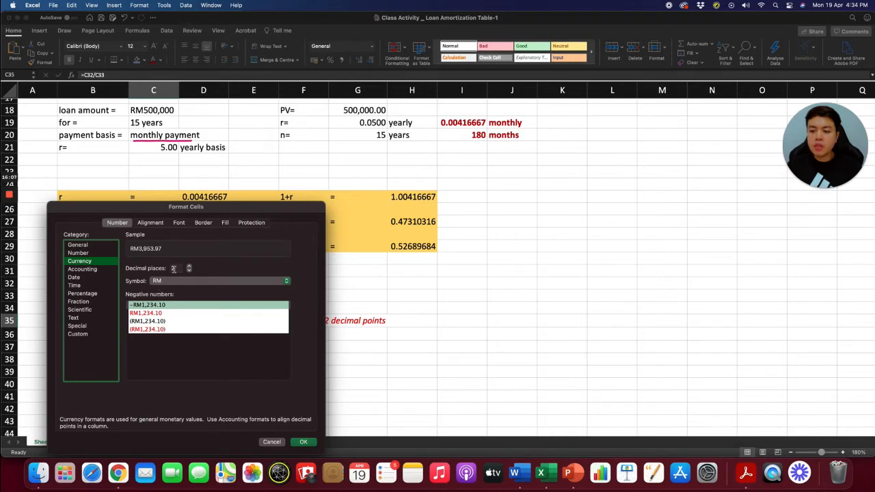
click(309, 443)
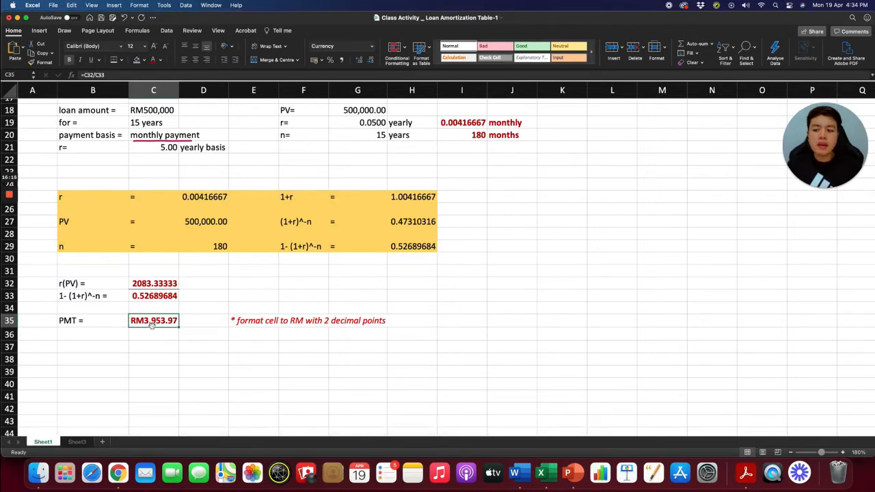
Step: Set the yearly interest rate in cell C21 to 2.5
scroll(160, 333, up, 1)
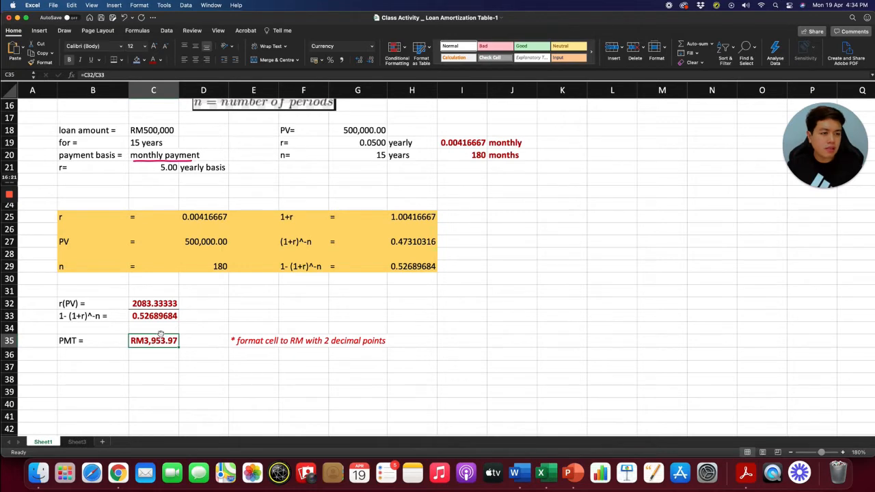
scroll(161, 334, up, 1)
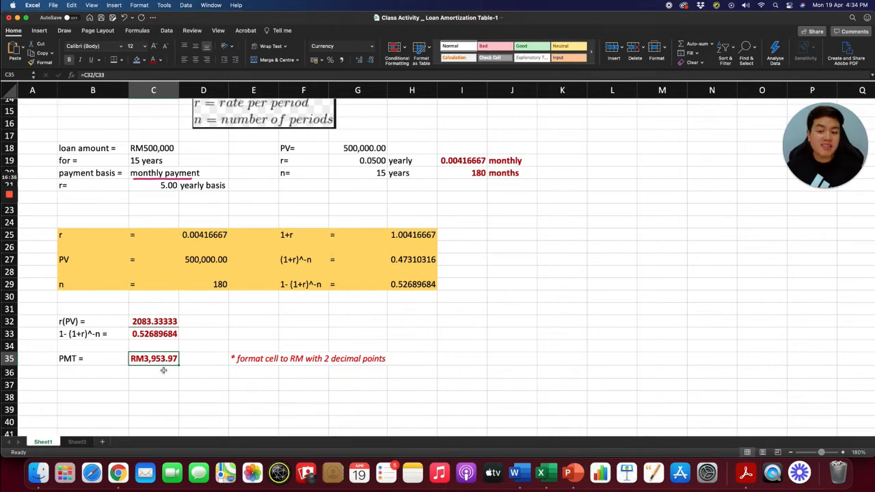
scroll(157, 345, up, 3)
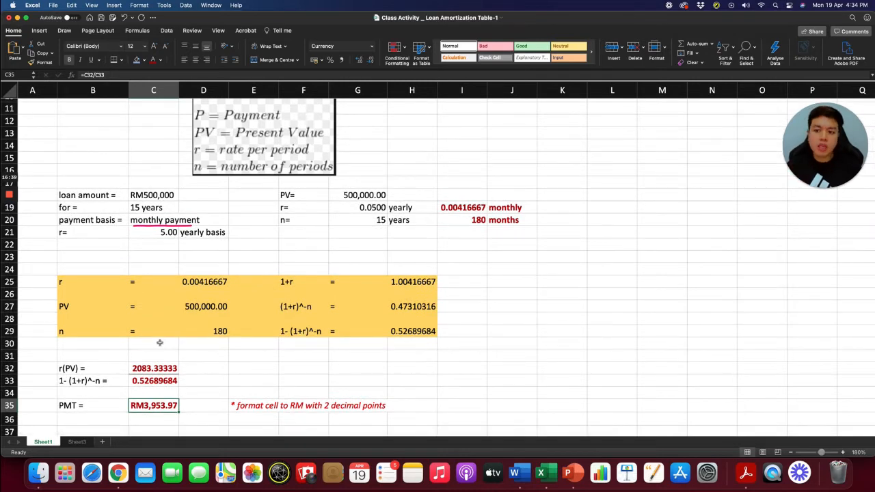
scroll(159, 342, down, 3)
scroll(158, 345, up, 2)
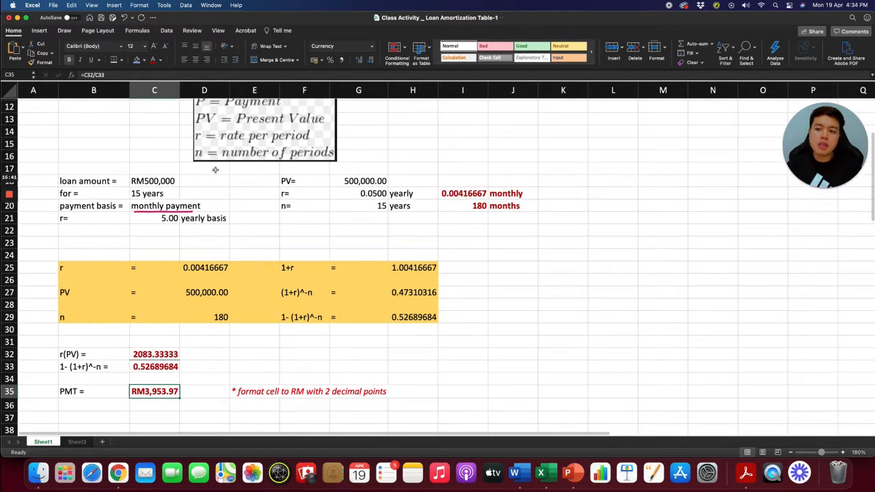
click(141, 219)
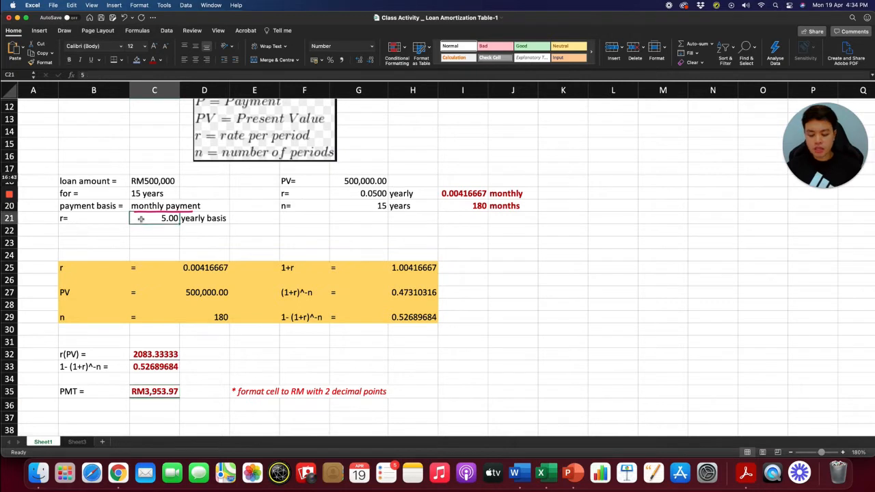
text(2.5)
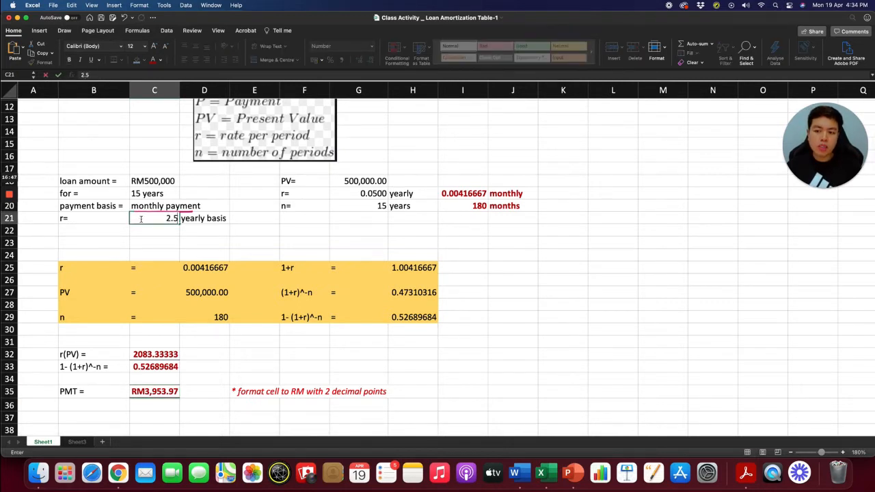
key(Return)
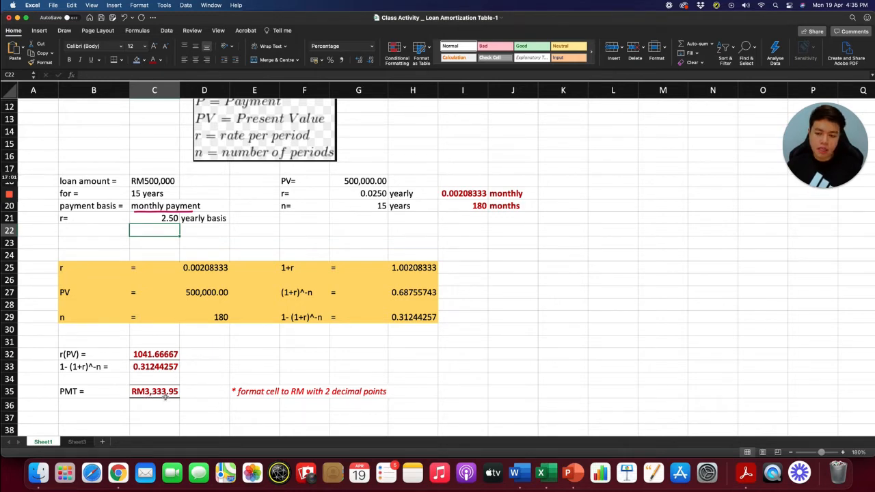
Step: Undo the interest rate change in cell C21 and restore it to compare the resulting monthly payments
key(super+z)
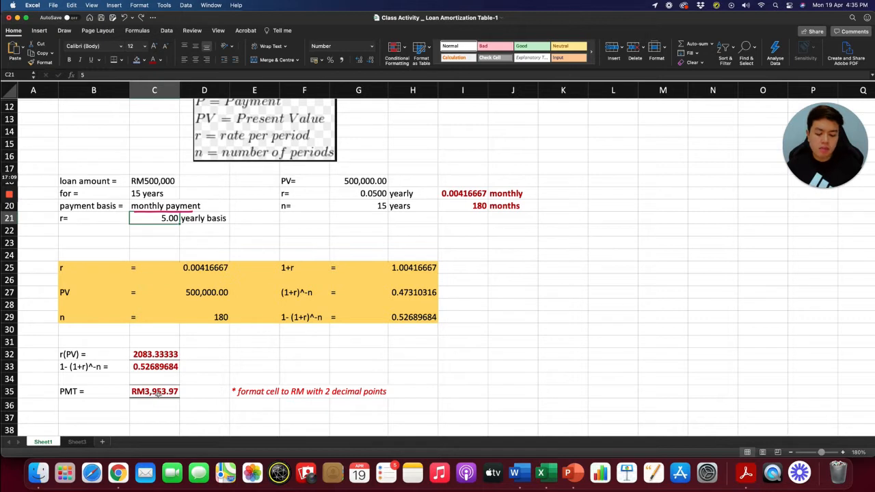
key(super+z)
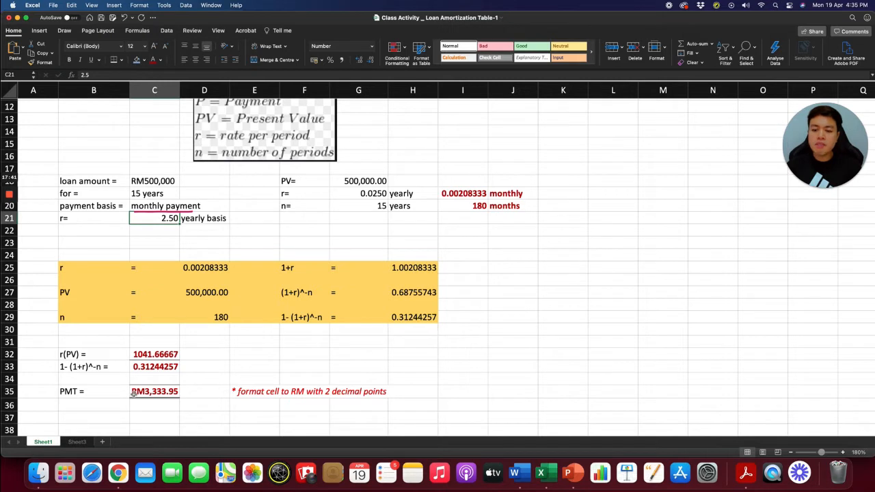
click(134, 393)
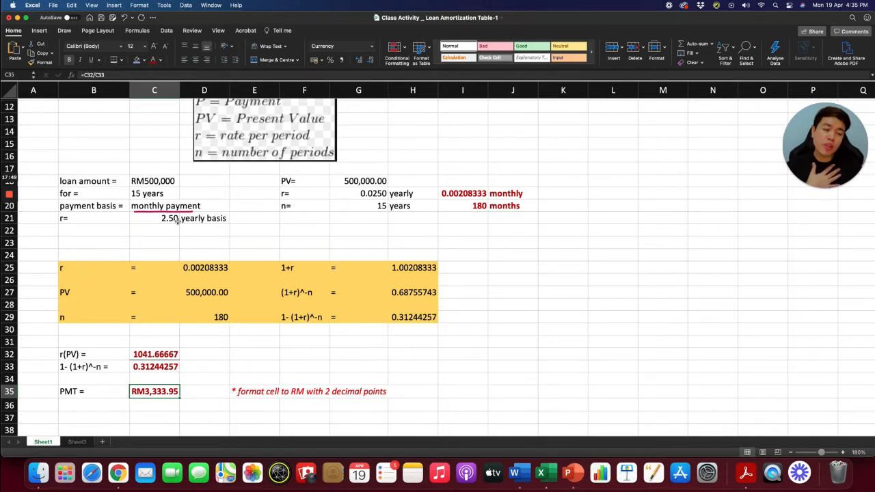
Step: Split the loan term into the number 15 in cell C19 and the unit "years" in cell D19
click(356, 208)
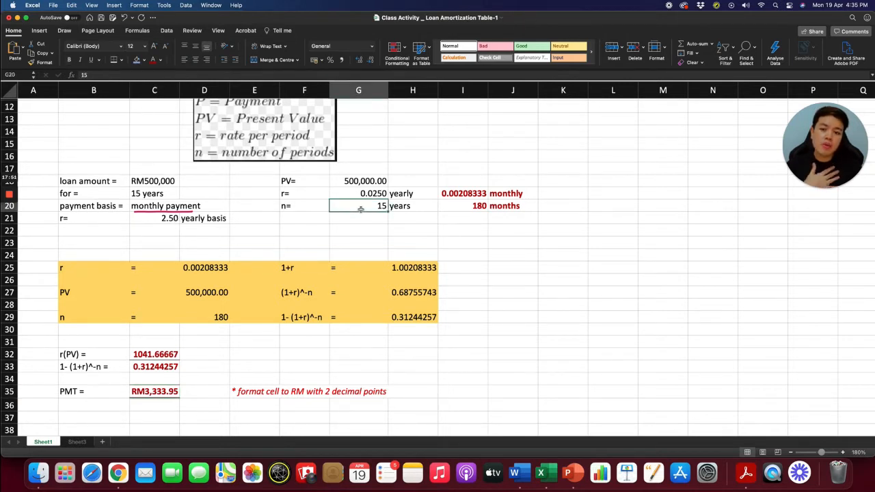
click(149, 194)
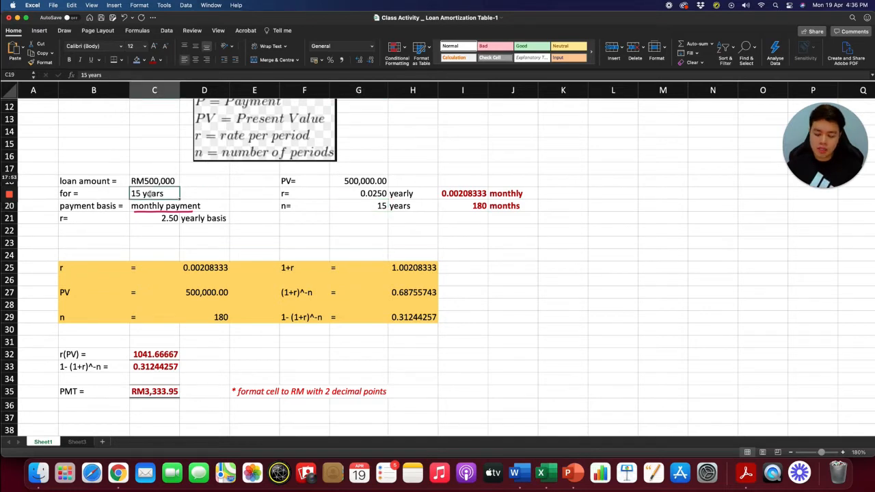
text(15)
click(214, 191)
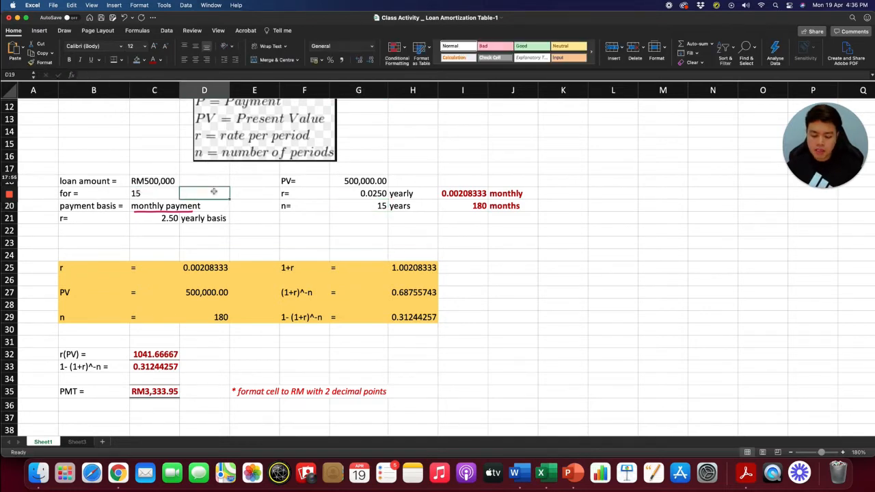
text(years)
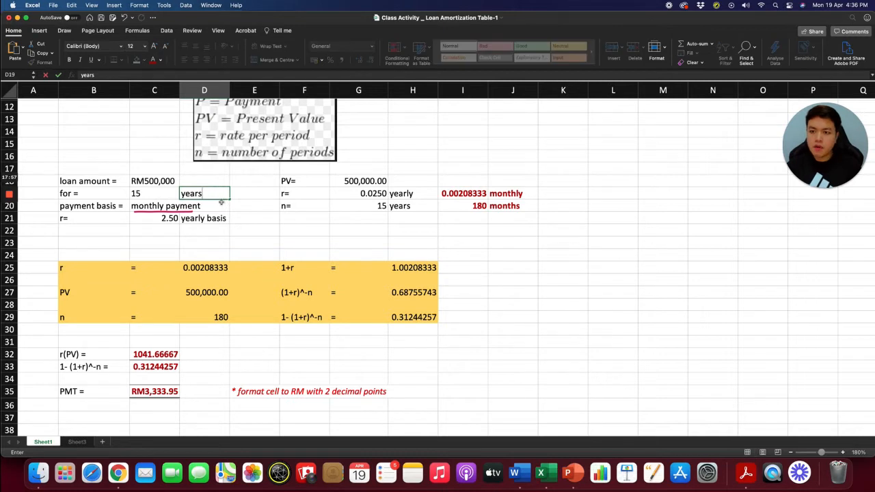
click(241, 215)
Step: Link the number of years n in cell G20 to the loan term with the formula =C19
click(156, 195)
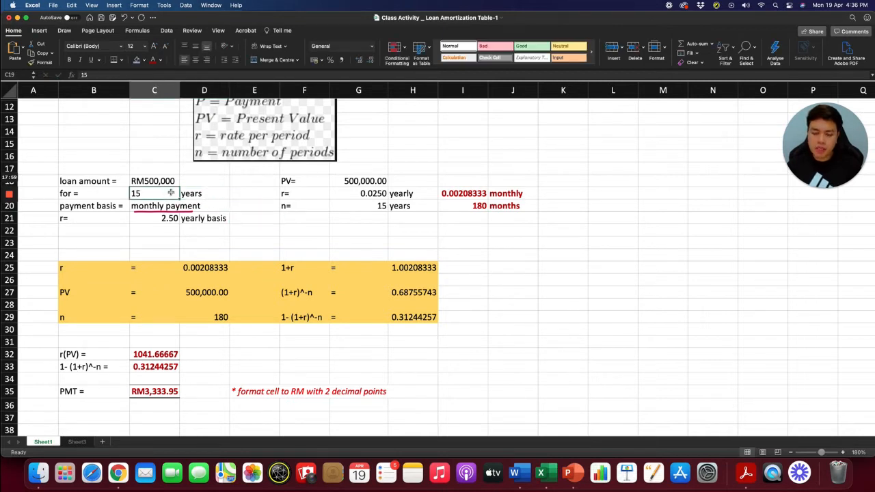
click(362, 206)
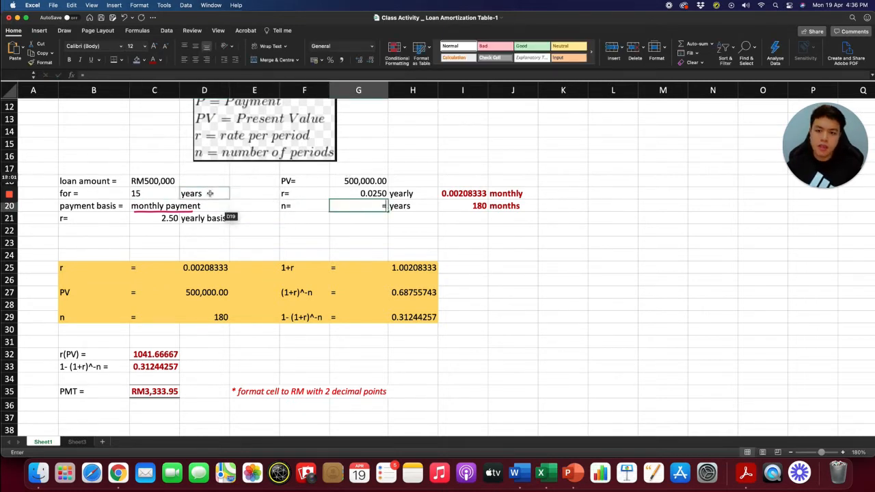
text(=)
click(149, 196)
key(Return)
Step: Try a loan term of 35 years in cell C19 to compare the monthly payment, and undo that change
double_click(149, 195)
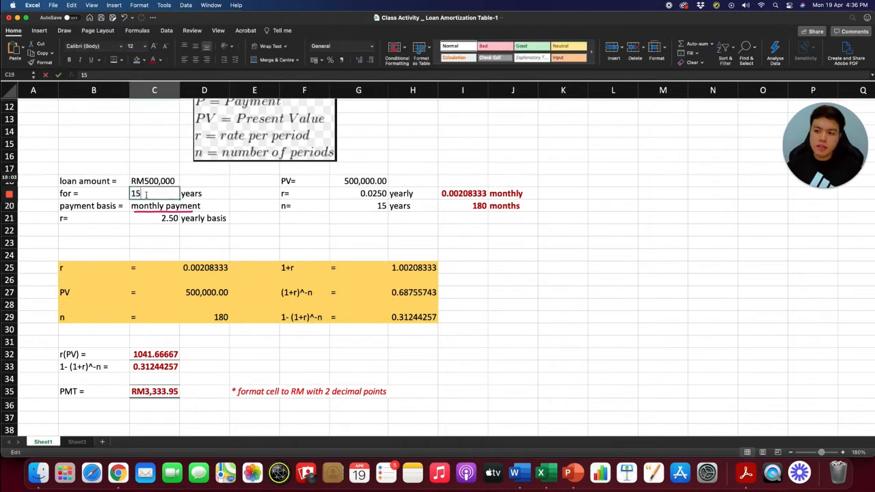
key(BackSpace)
key(BackSpace)
text(35)
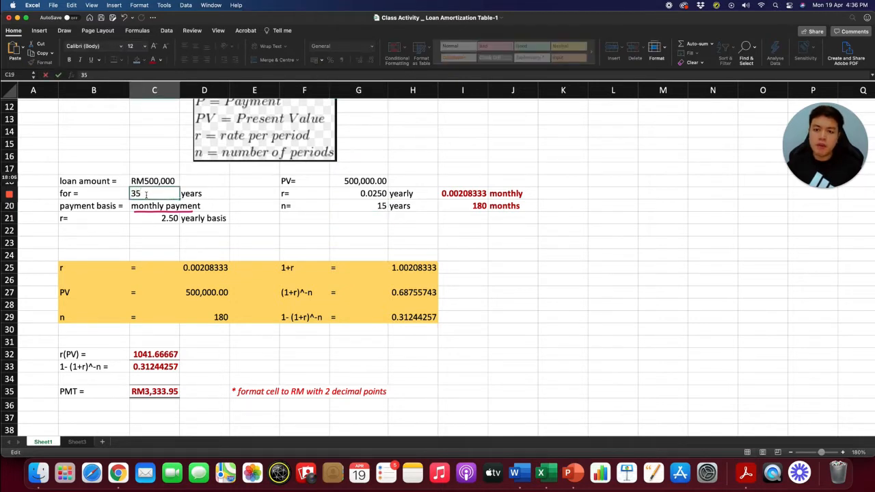
key(Return)
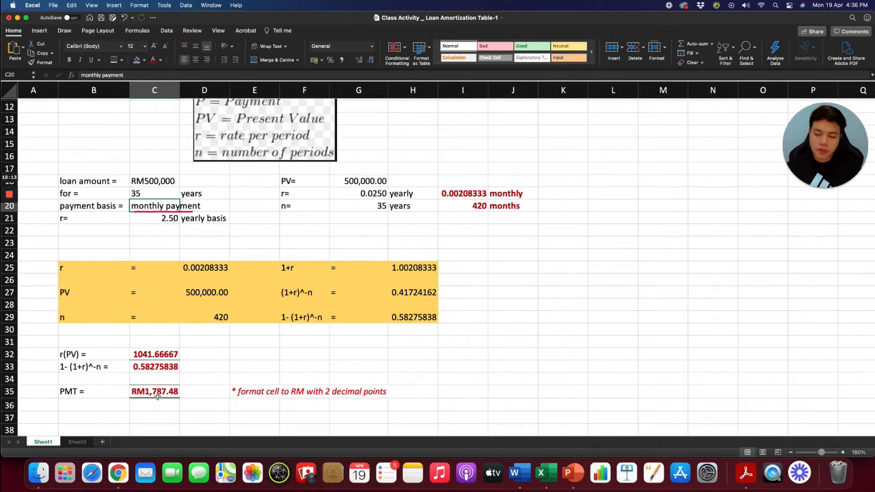
key(super+z)
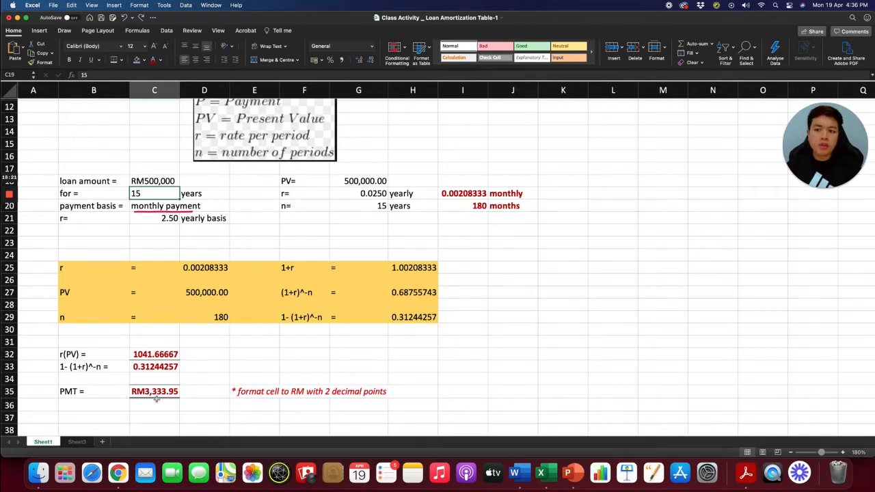
Step: Try loan terms of 35 and 10 years in cell C19 to compare the monthly payments, and set the term back to 15
key(super+y)
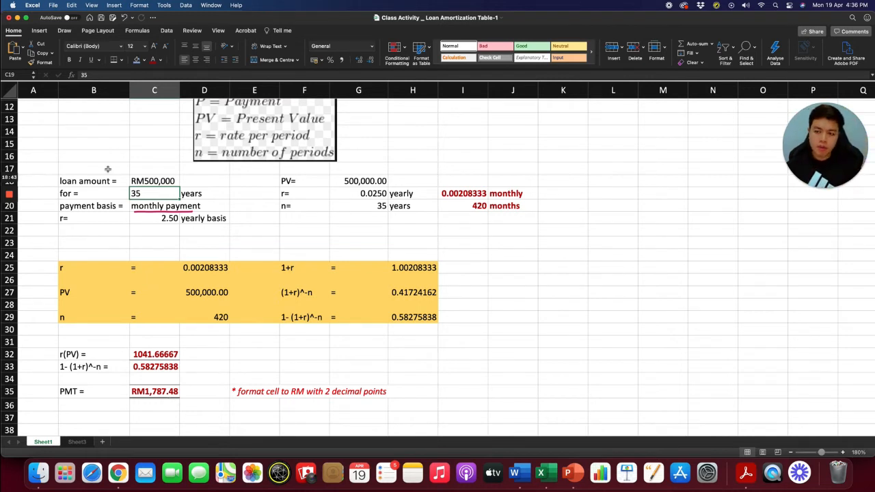
text(10)
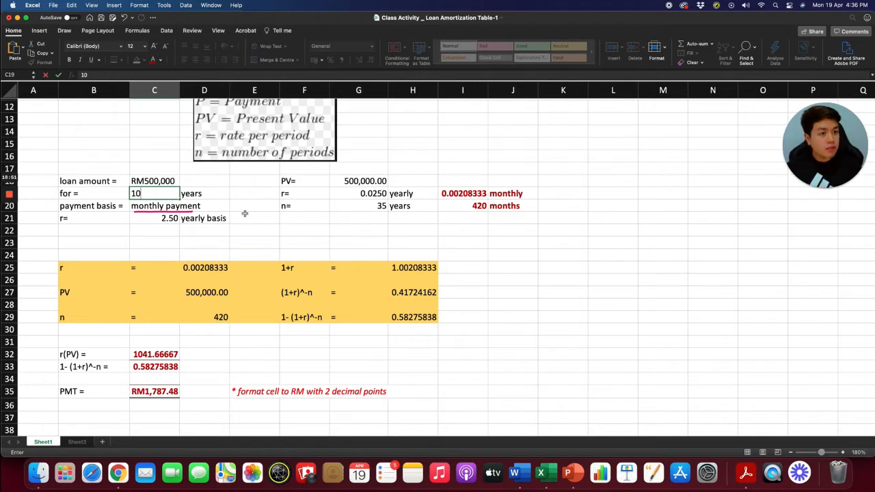
key(Return)
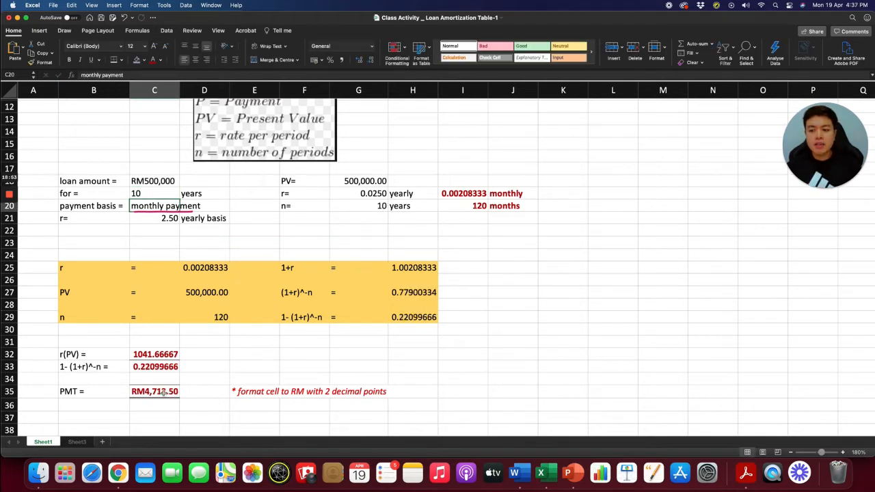
click(145, 193)
text(15)
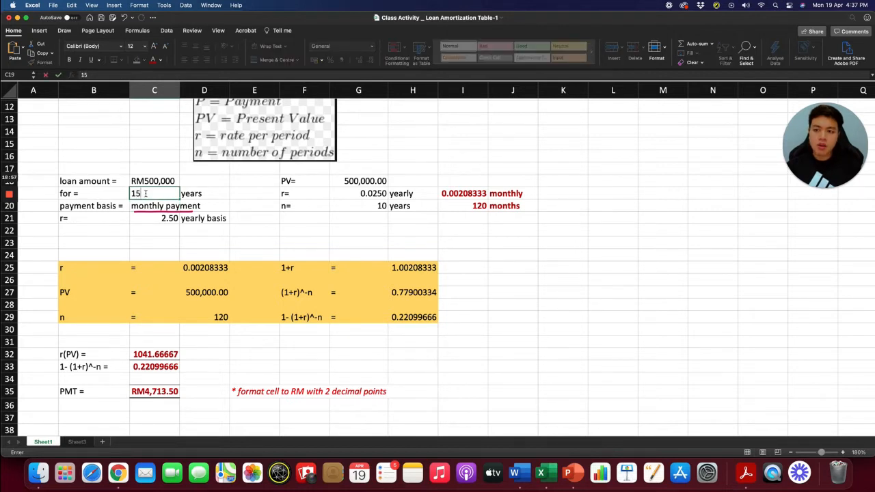
key(Return)
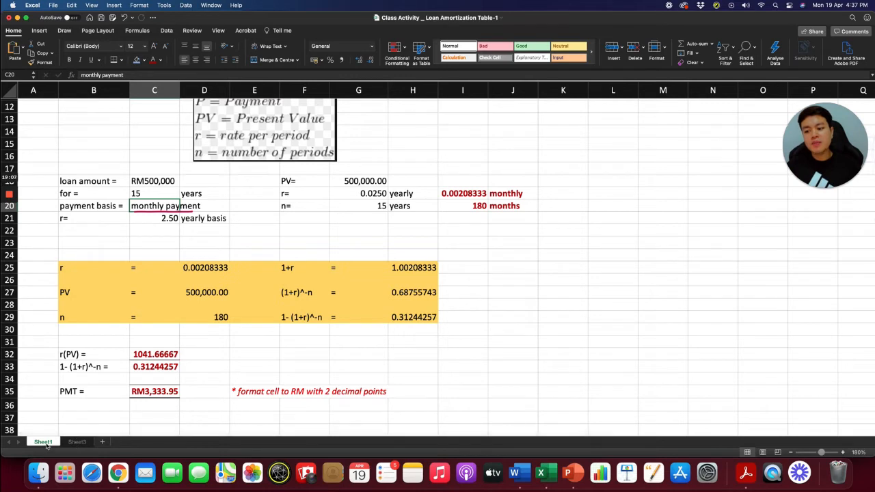
Step: Look through the existing amortization table on Sheet3 and compare it with the payment calculation on Sheet1
click(72, 443)
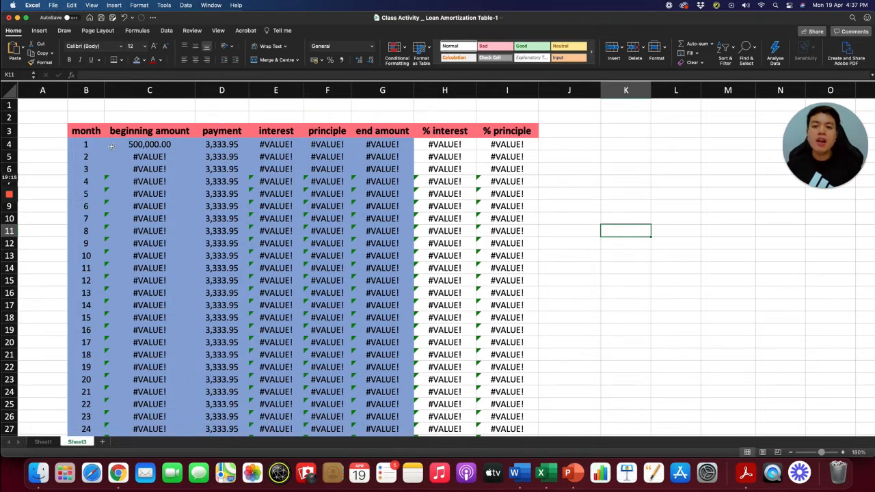
click(43, 441)
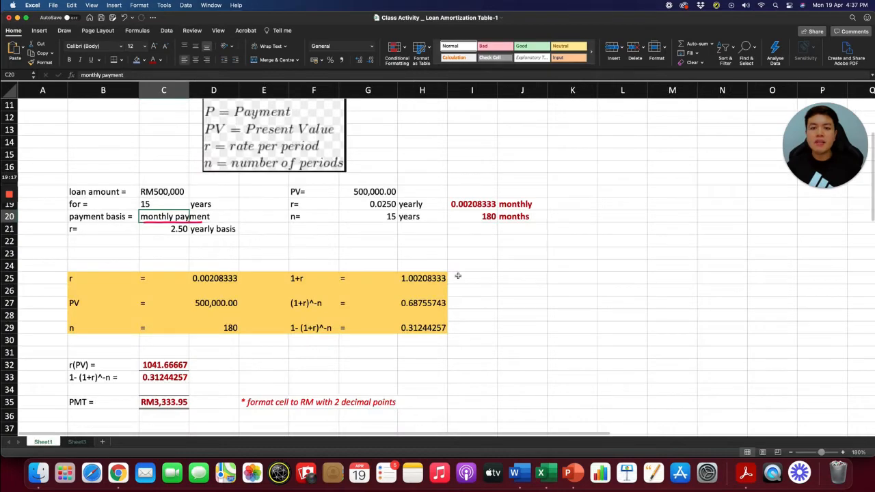
scroll(458, 276, up, 4)
scroll(458, 275, down, 3)
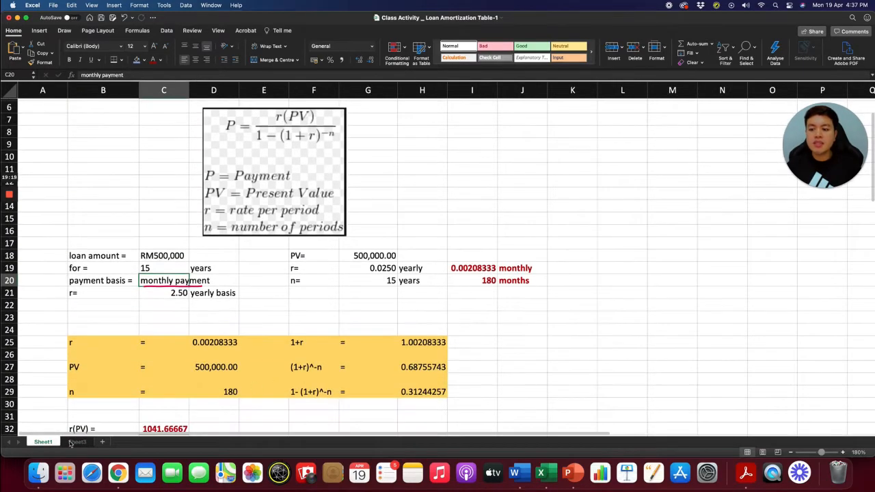
click(77, 441)
scroll(486, 308, down, 15)
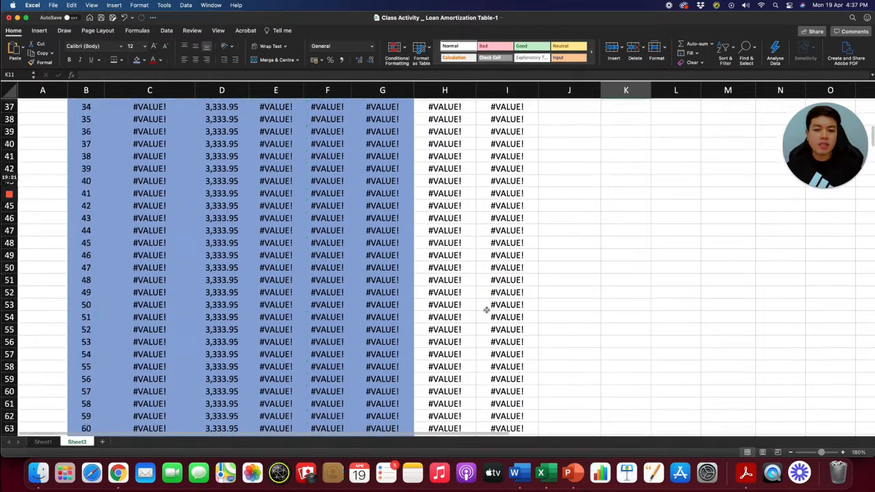
scroll(486, 309, up, 15)
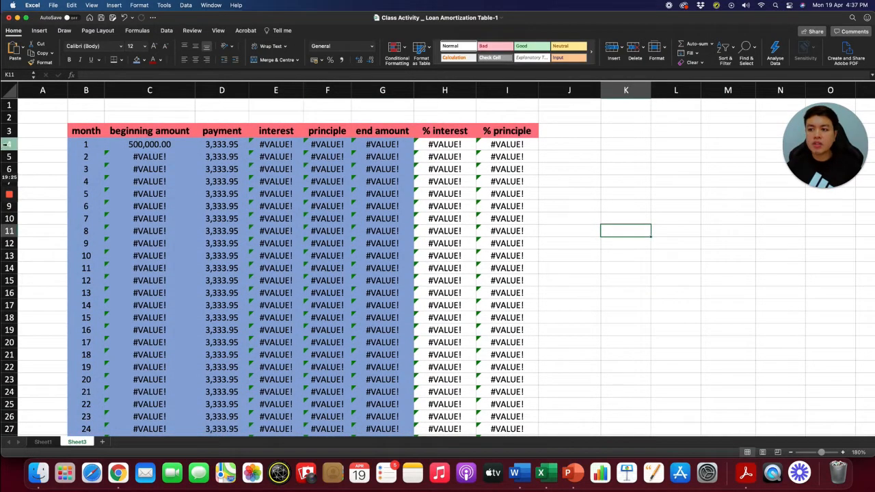
Step: Delete all rows below the header row of the Sheet3 amortization table, from row 4 through the totals row
click(6, 145)
drag(6, 144, 8, 429)
right_click(7, 299)
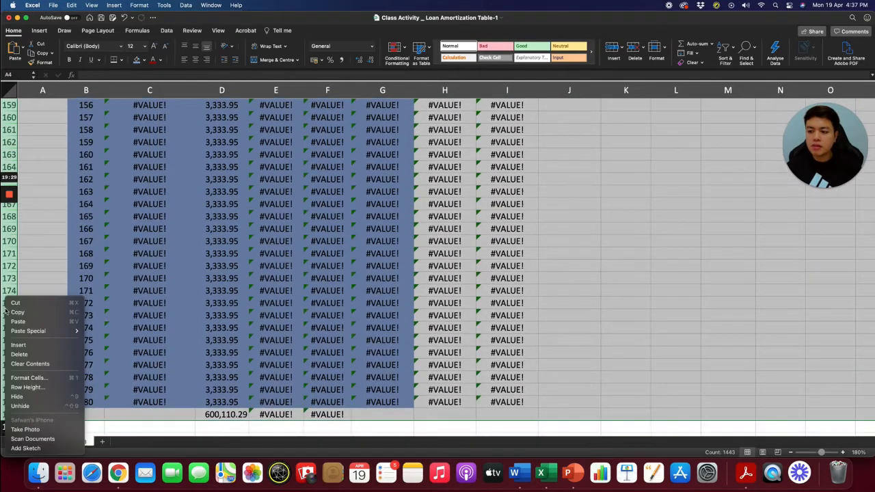
click(50, 354)
scroll(533, 271, up, 20)
click(553, 258)
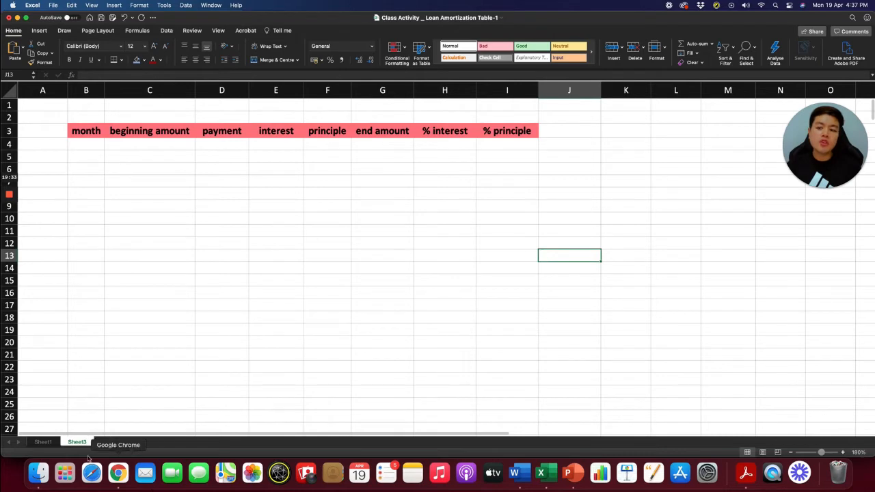
Step: Copy the merged title LOAN AMORTIZATION TABLE from row 1 of Sheet1 into cell F1 of Sheet3
click(42, 442)
scroll(460, 107, up, 3)
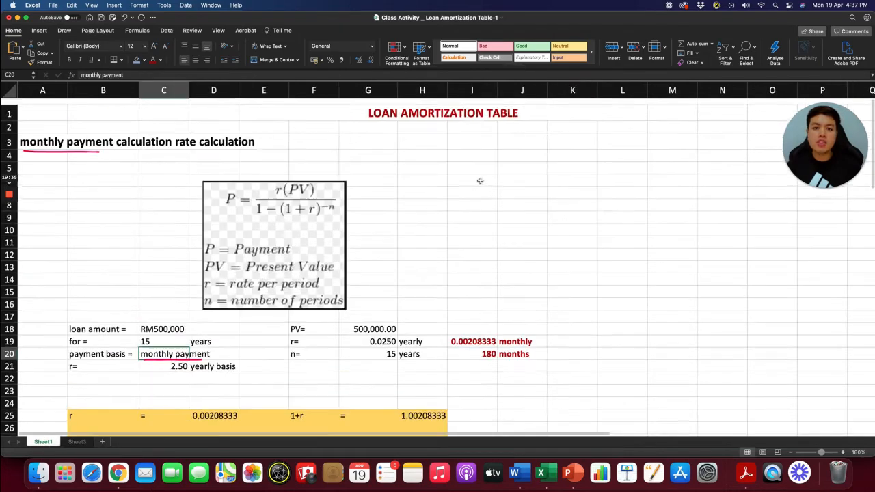
click(472, 162)
click(443, 107)
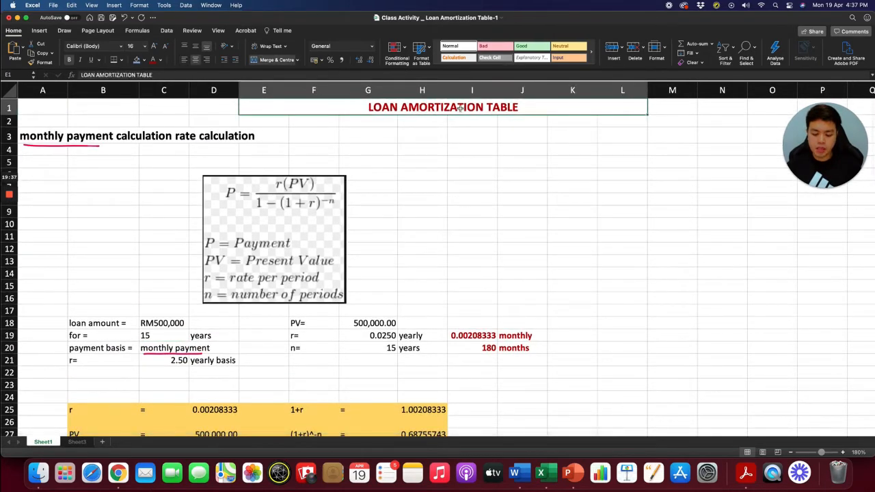
key(super+c)
click(77, 442)
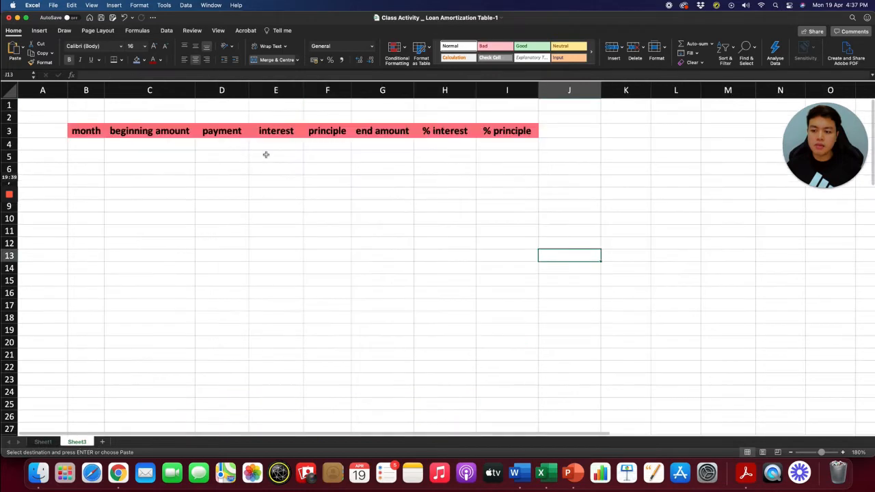
click(328, 102)
key(super+v)
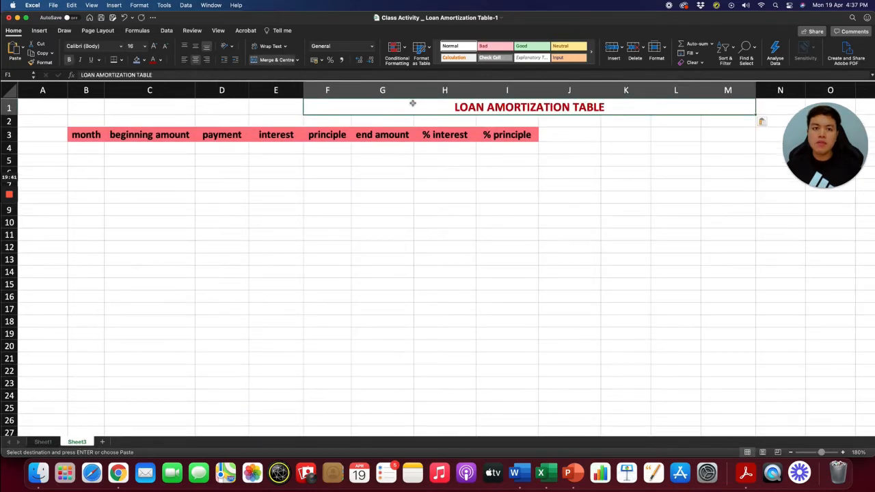
Step: Undo the title paste and try to paste the title starting at cell E1 instead
key(super+z)
click(288, 105)
key(super+v)
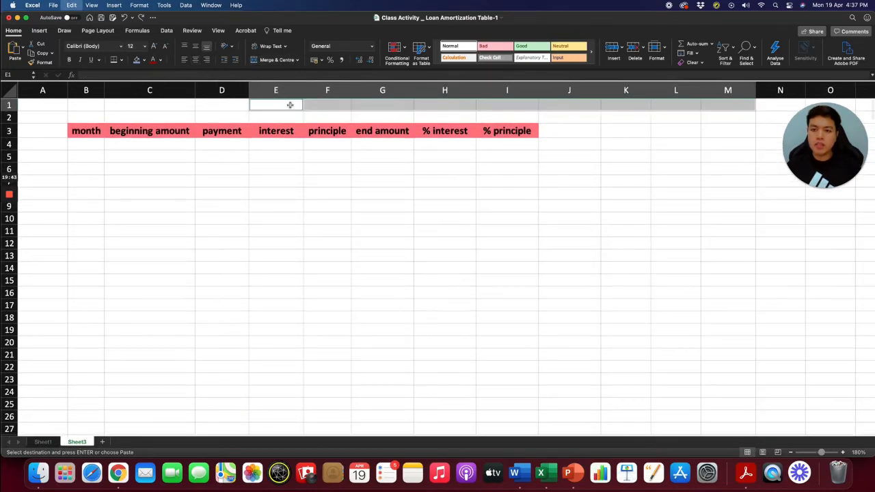
click(451, 175)
click(480, 220)
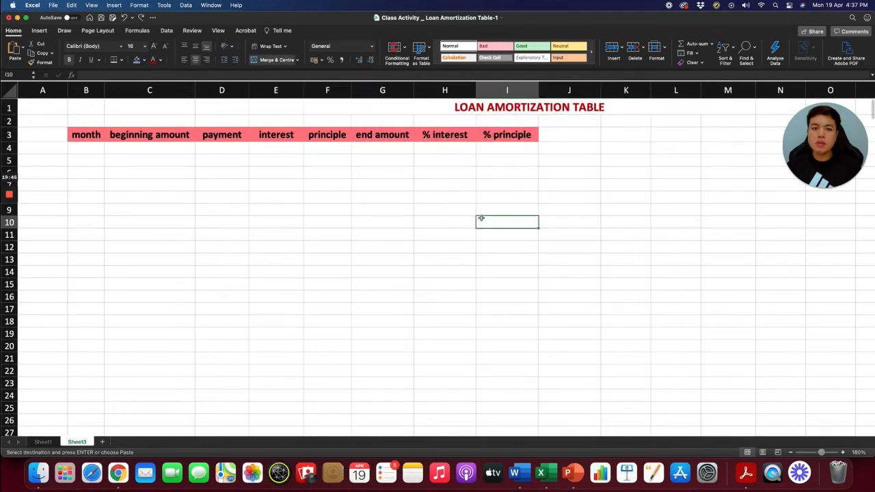
Step: Copy the title from F1 on Sheet3 into cell E1, accepting that merged cells are unmerged
click(520, 104)
key(super+c)
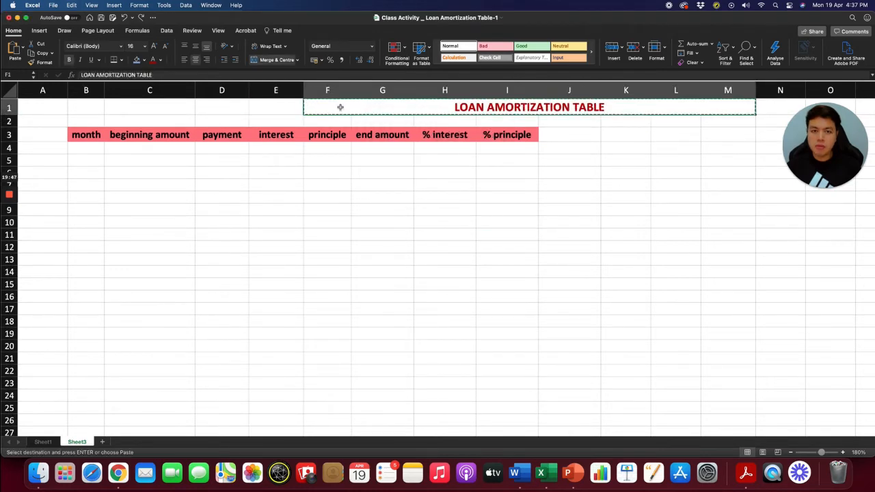
click(296, 110)
key(super+v)
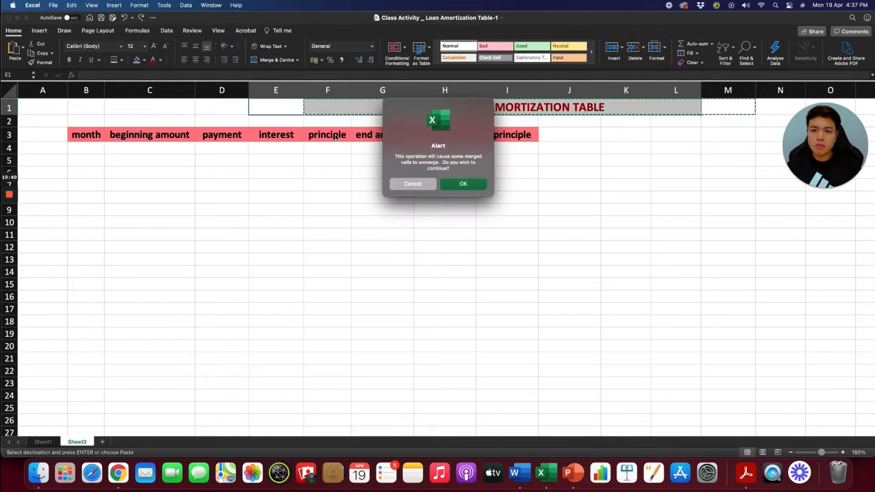
click(455, 185)
Step: Merge and centre the title LOAN AMORTIZATION TABLE across cells D1:J1
drag(225, 107, 568, 102)
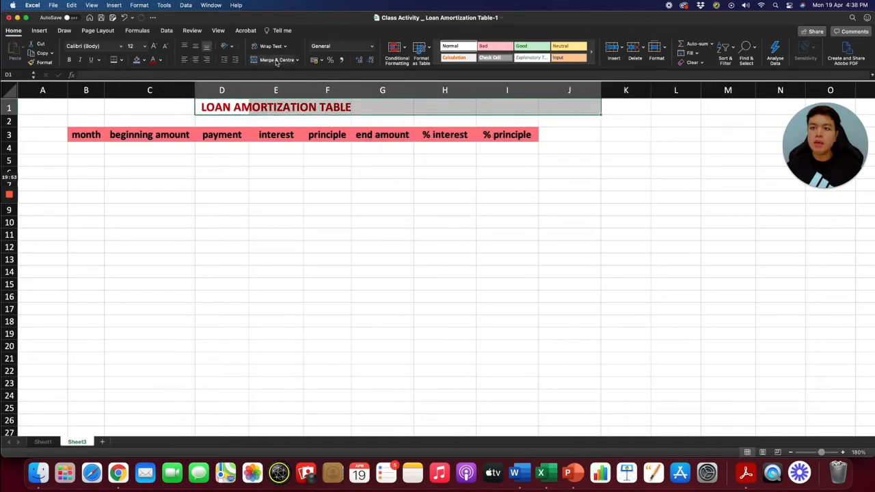
click(273, 59)
click(388, 220)
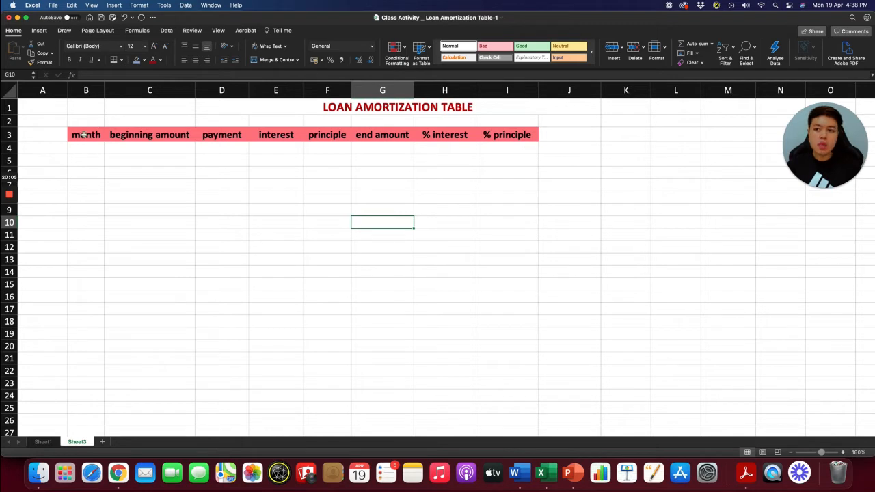
Step: Review each column heading of the table in B3:I3, from month through % principle
drag(82, 135, 507, 134)
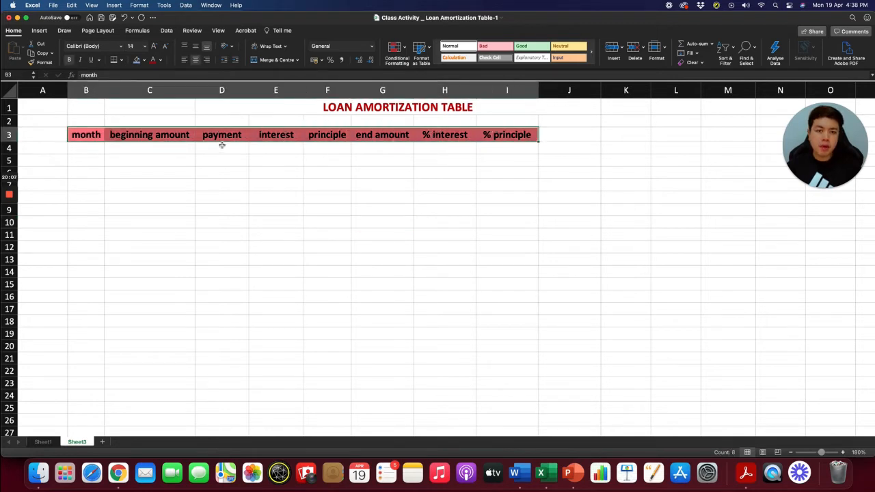
click(90, 137)
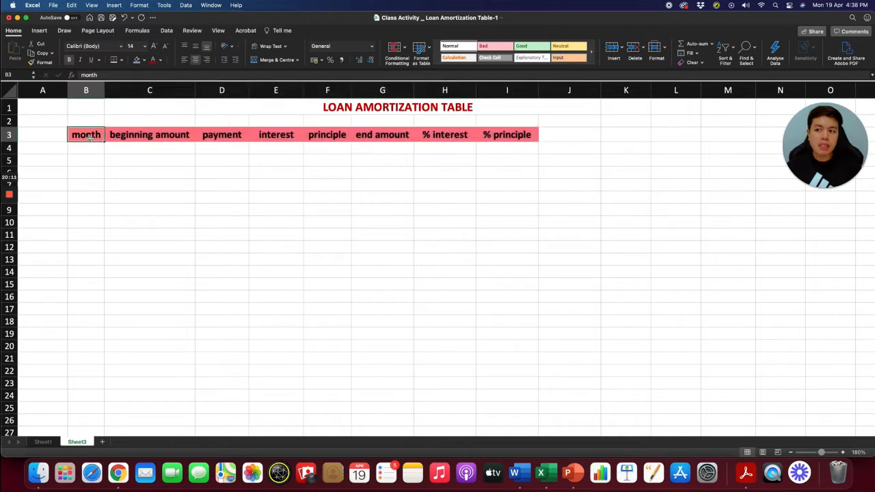
click(165, 138)
click(232, 135)
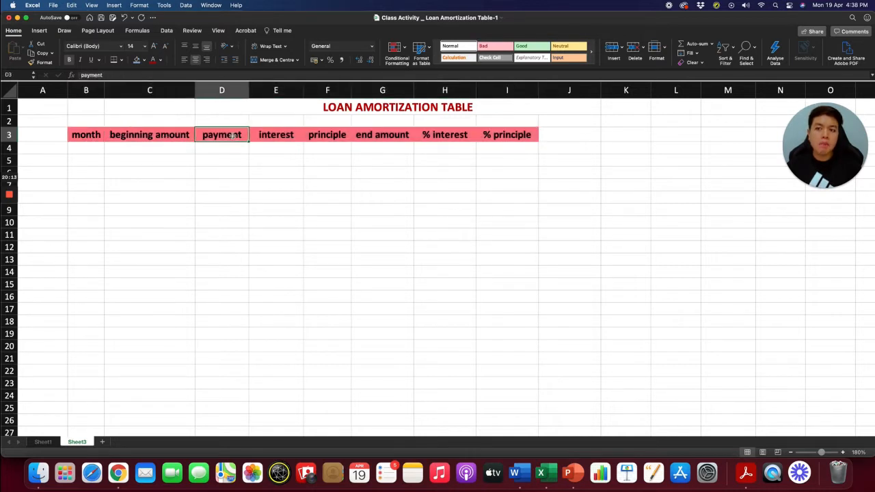
click(287, 136)
click(319, 135)
click(376, 135)
click(458, 135)
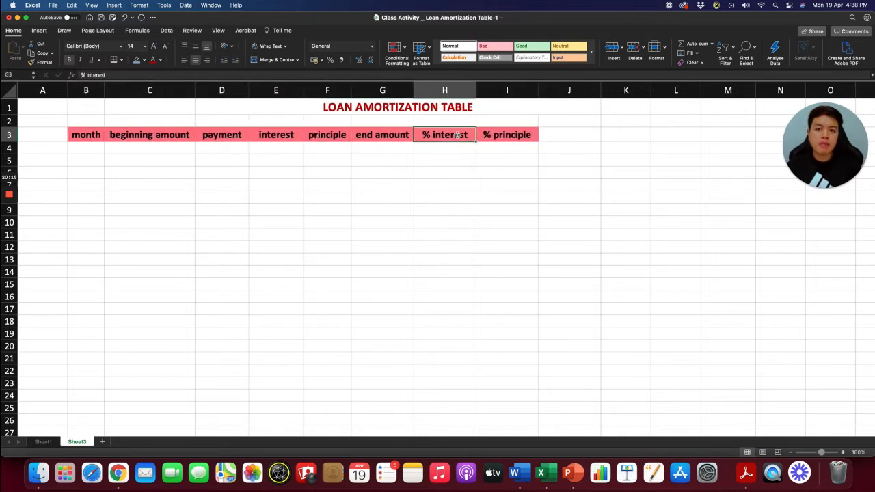
click(511, 137)
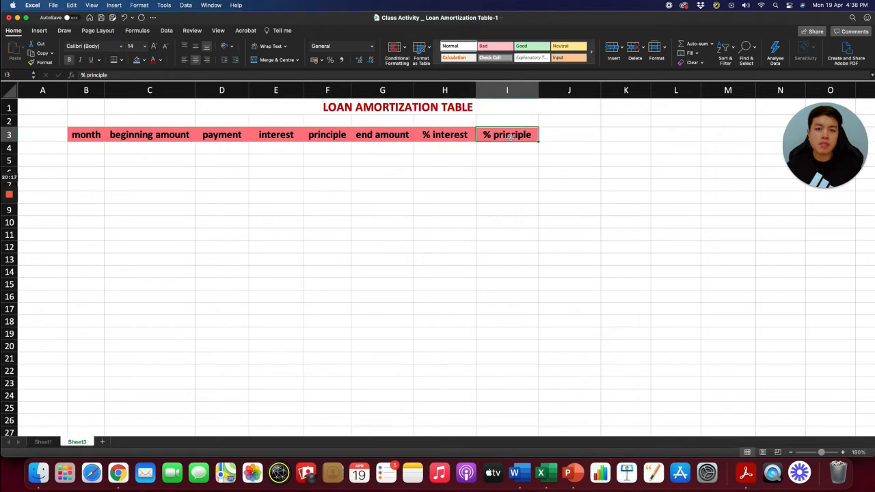
Step: Check the loan term in months in I20:J20 on Sheet1 and return to cell B4 on Sheet3
click(88, 149)
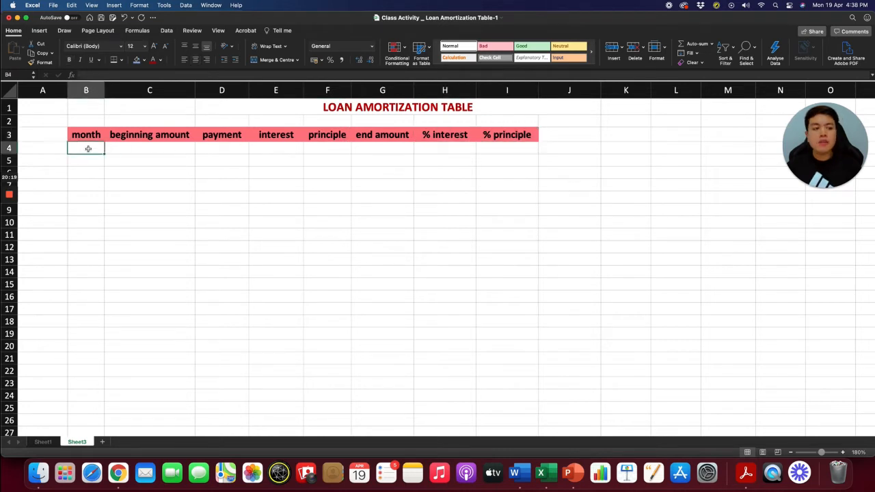
click(43, 441)
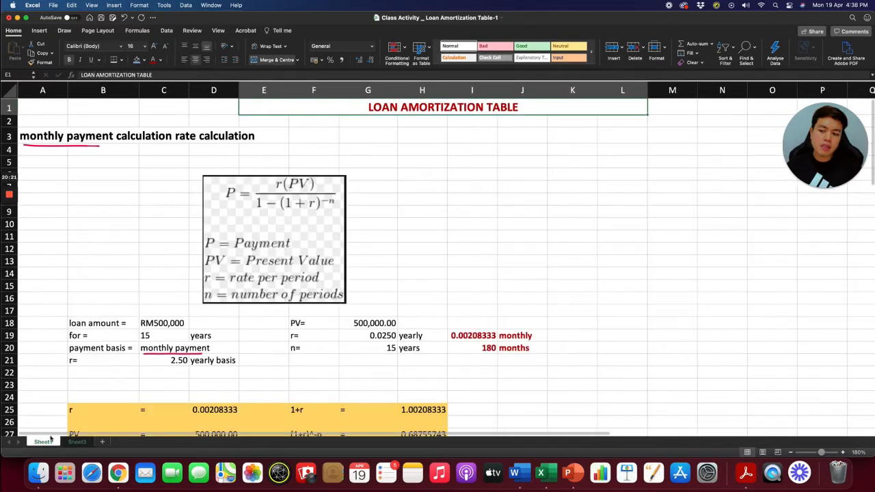
drag(473, 348, 526, 348)
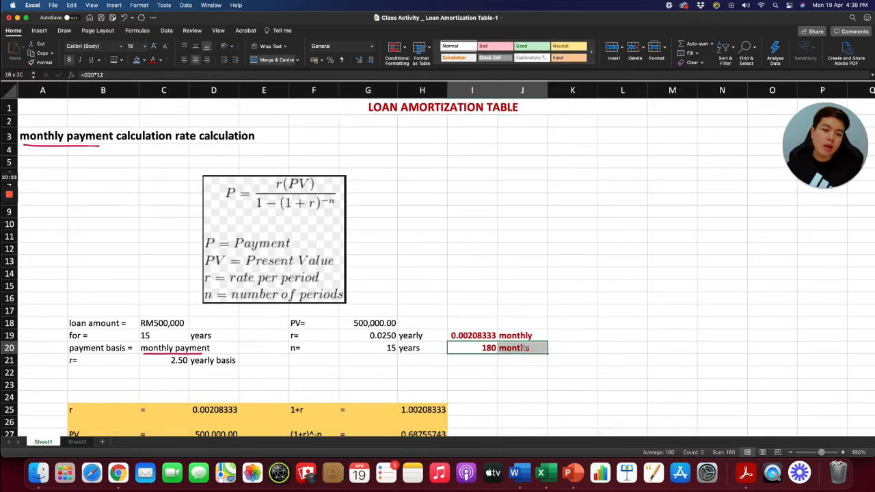
click(79, 442)
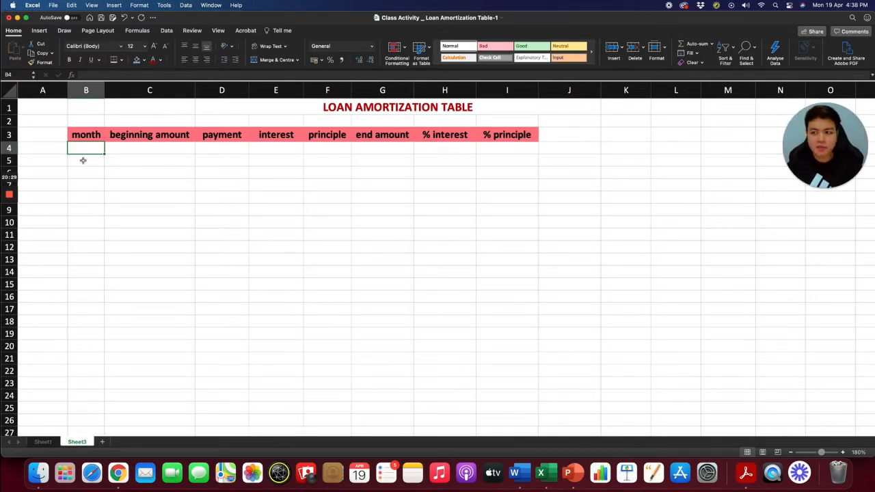
Step: Enter the month numbers 1, 2, 3 and 4 in cells B4 to B7
text(1)
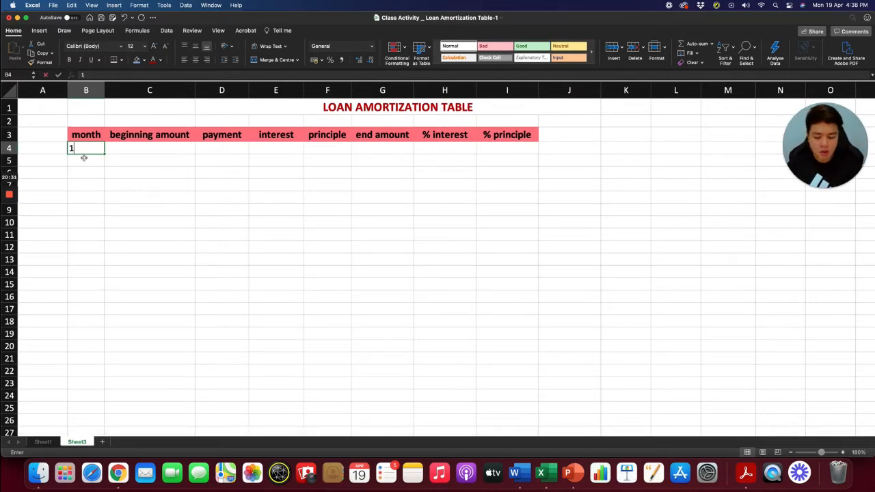
key(Return)
text(2)
key(Return)
text(3)
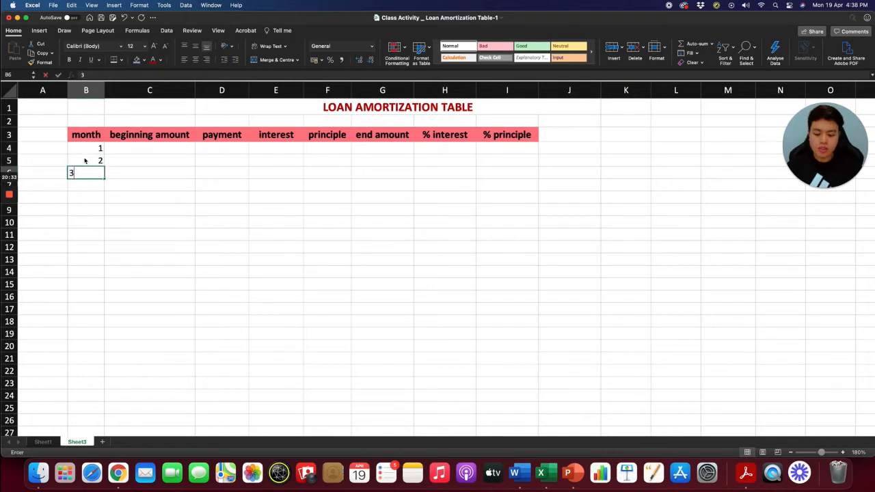
key(Return)
text(4)
key(Return)
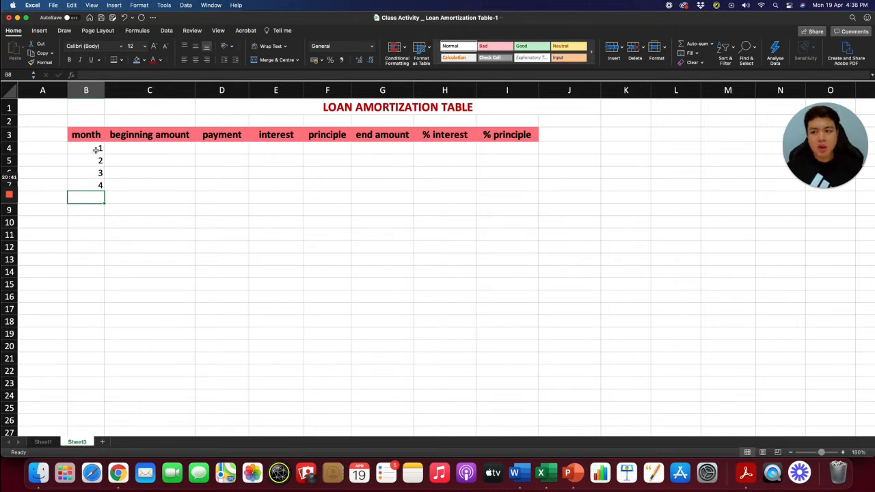
Step: Undo the last two month number entries, in cells B7 and B6
click(97, 148)
key(super+z)
key(super+z)
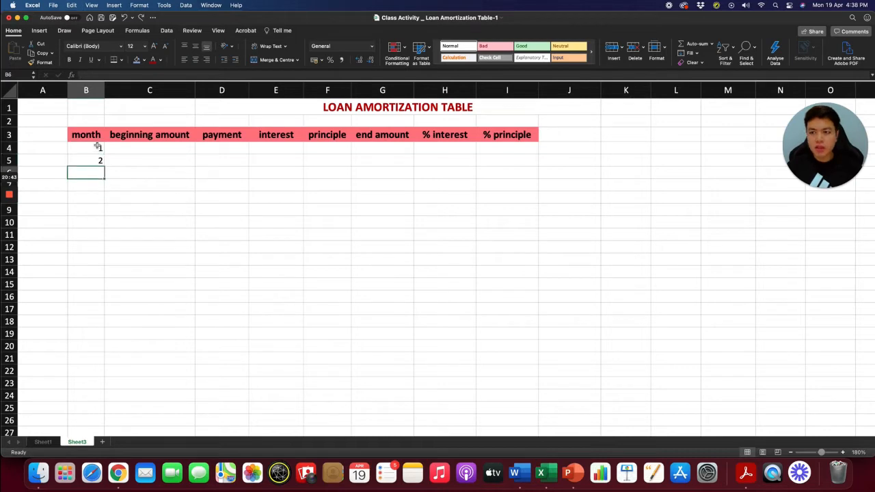
Step: Fill the month series from B4:B5 down to month 180 in cell B183
mouse_move(97, 148)
mouse_down()
mouse_move(111, 346)
mouse_move(88, 426)
mouse_move(105, 74)
mouse_move(84, 154)
mouse_up()
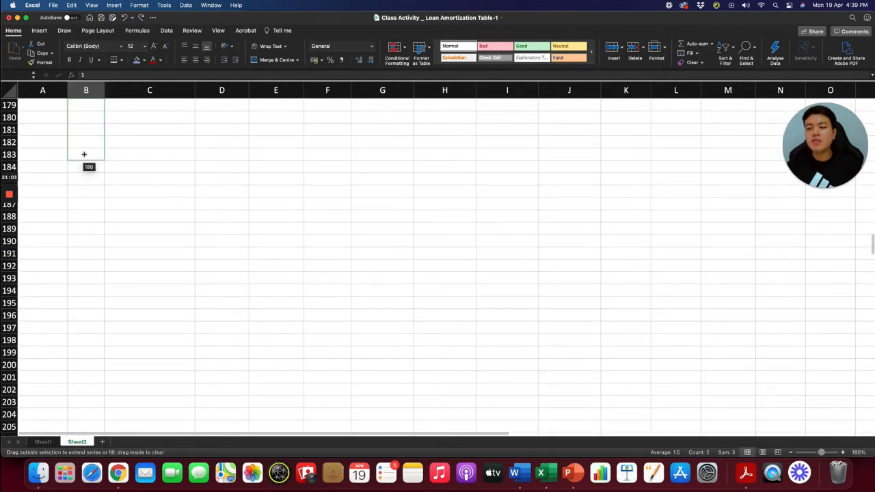
drag(84, 155, 85, 156)
scroll(245, 226, up, 20)
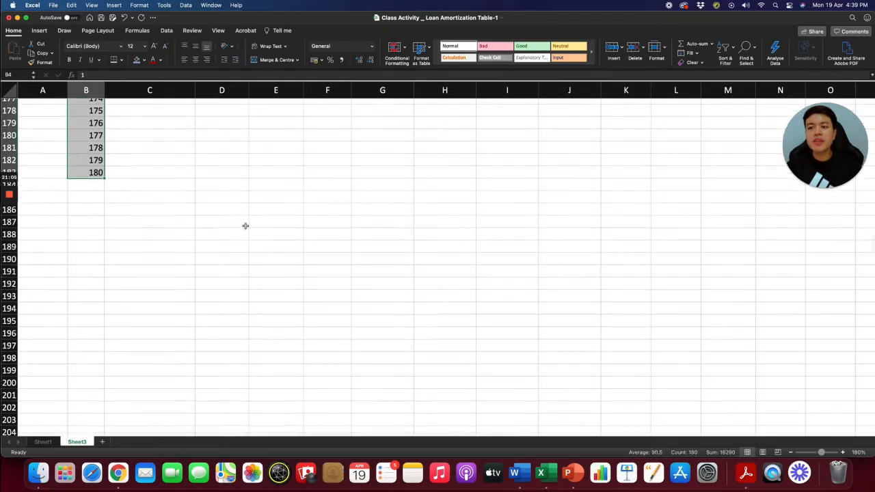
scroll(244, 225, up, 20)
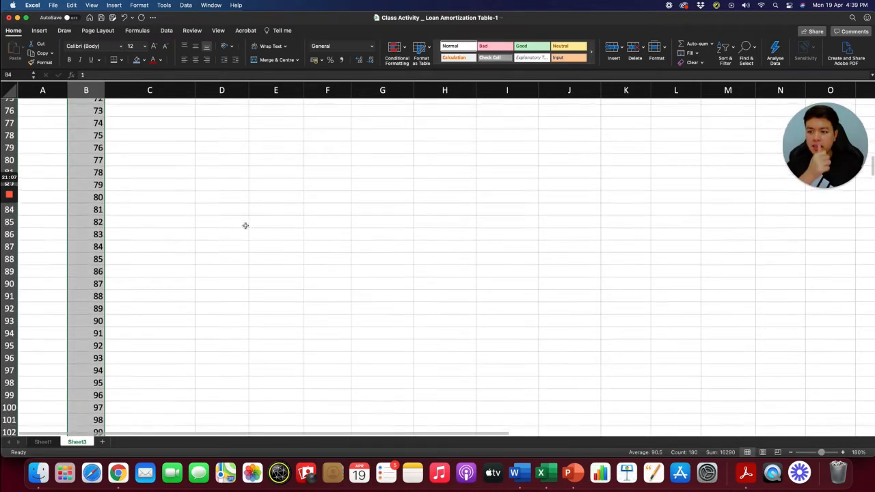
scroll(245, 226, up, 10)
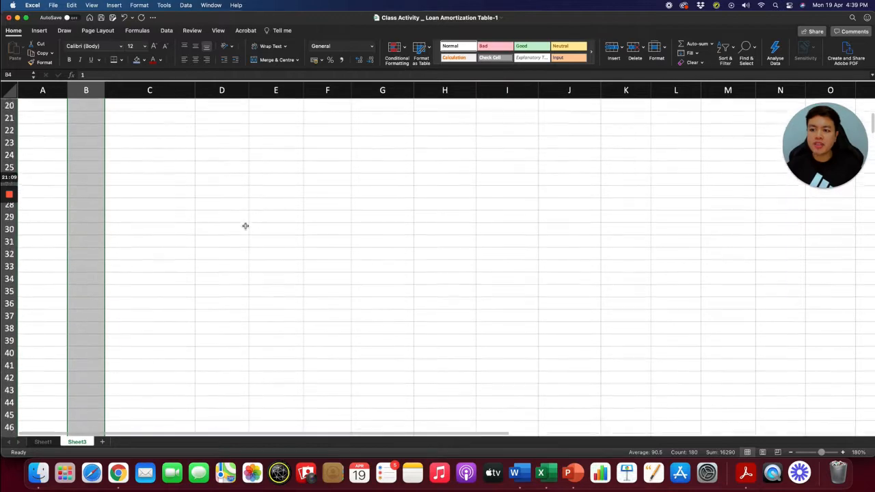
Step: Examine the filled month numbers in column B from the first row down to the last month
click(156, 164)
click(318, 218)
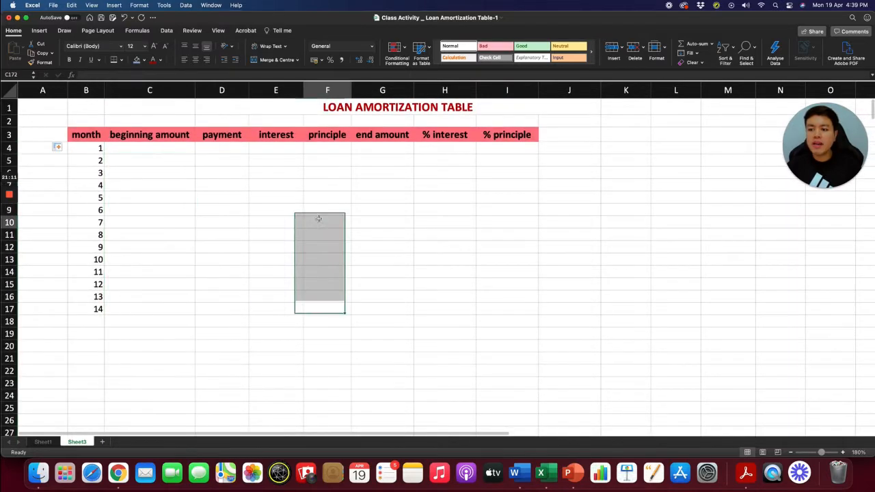
click(96, 322)
click(97, 349)
scroll(97, 348, down, 10)
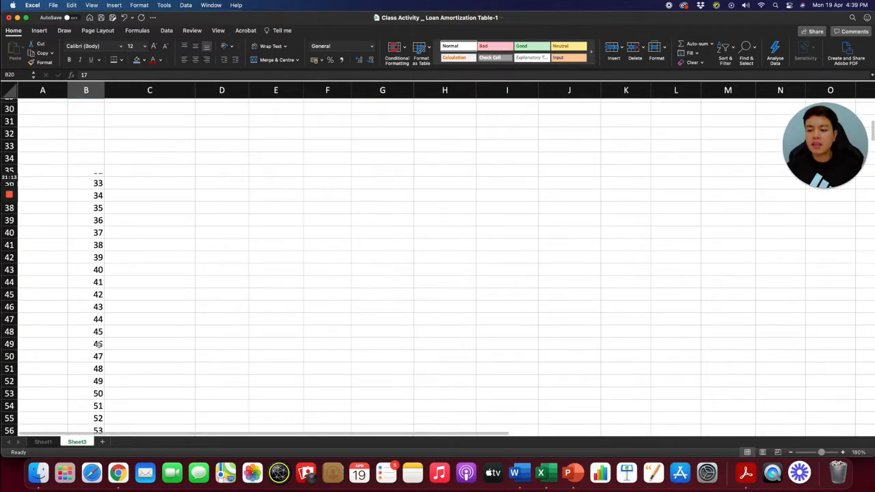
scroll(97, 343, up, 10)
scroll(98, 284, down, 20)
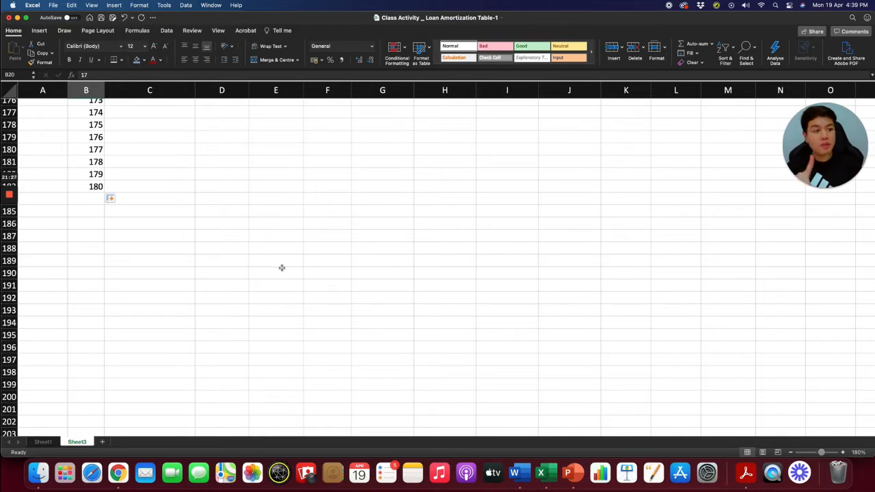
scroll(281, 268, up, 20)
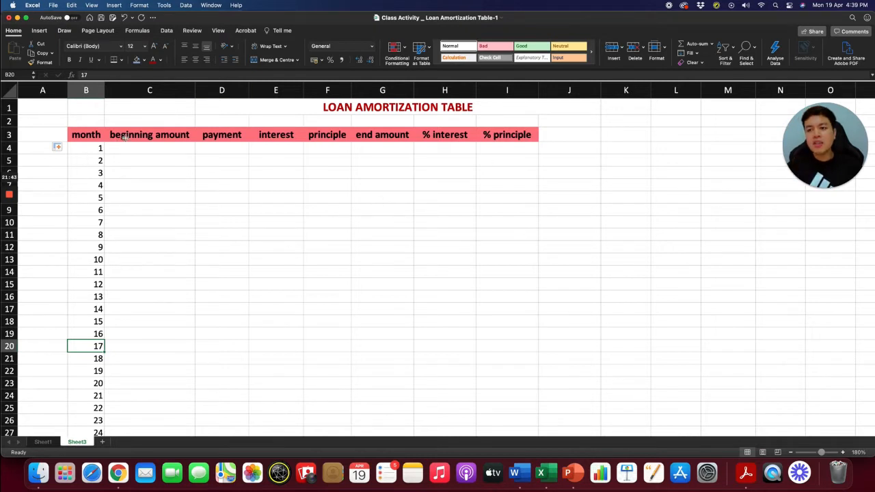
Step: Link the first beginning amount in C4 to the loan amount with =Sheet1!C18
click(151, 150)
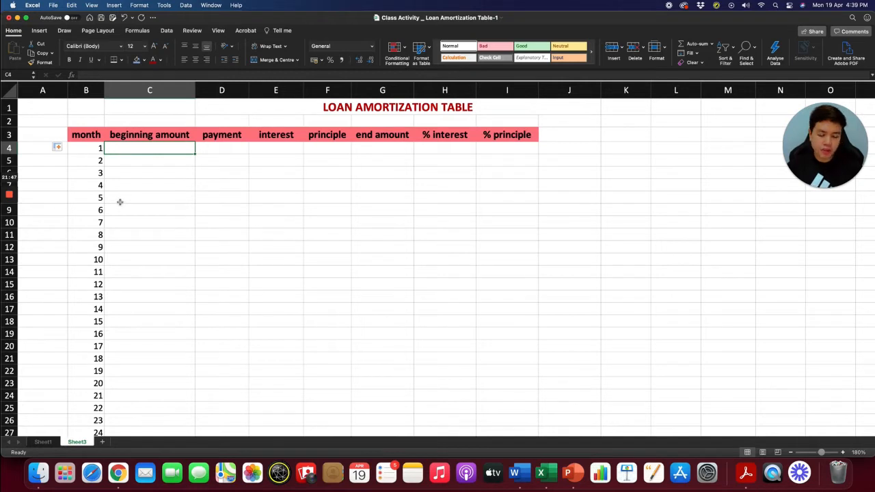
text(=)
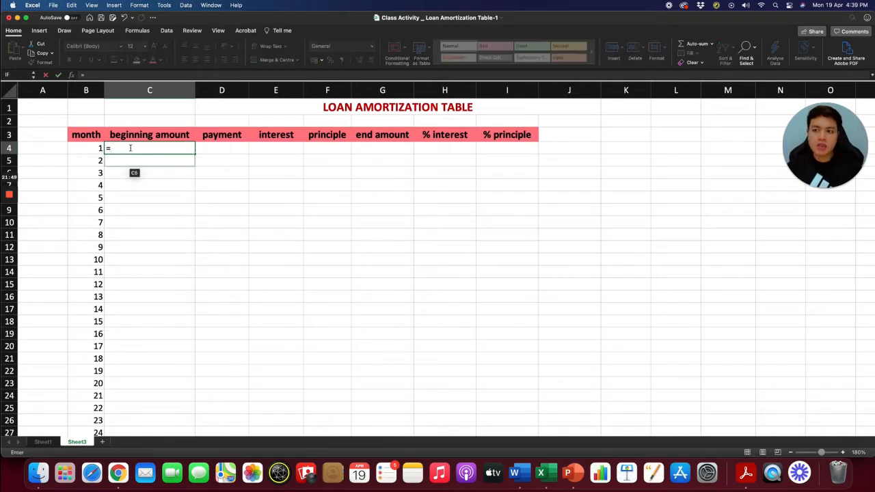
click(45, 442)
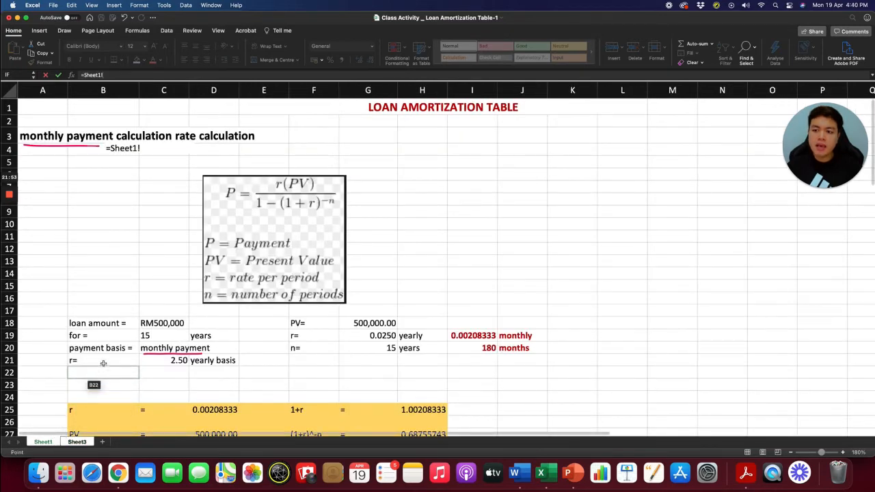
click(162, 321)
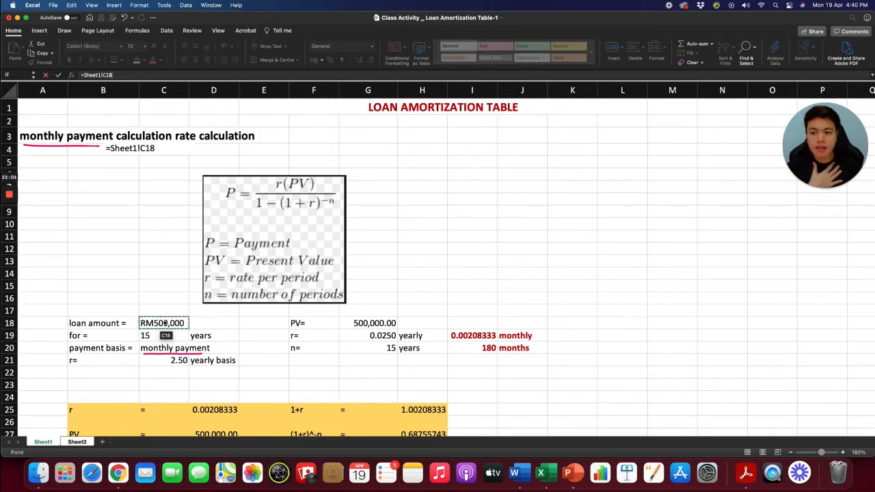
key(Return)
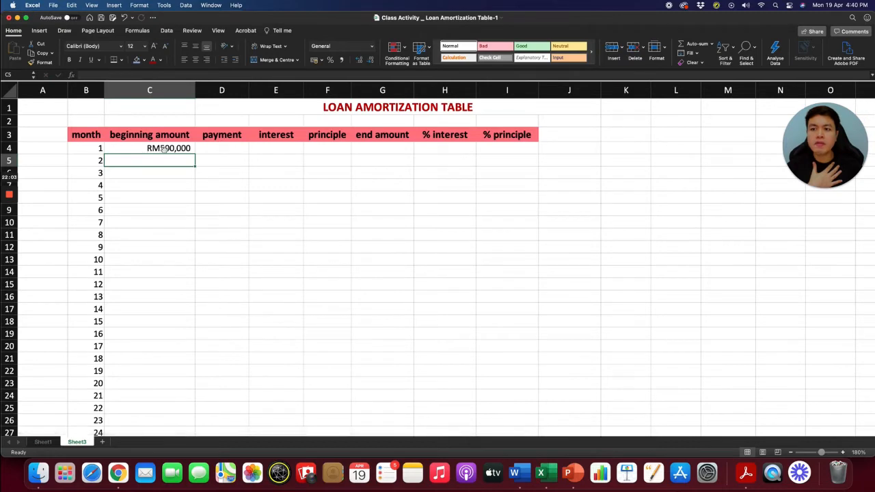
Step: Link the first payment in D4 to the PMT result with =Sheet1!C35
click(219, 150)
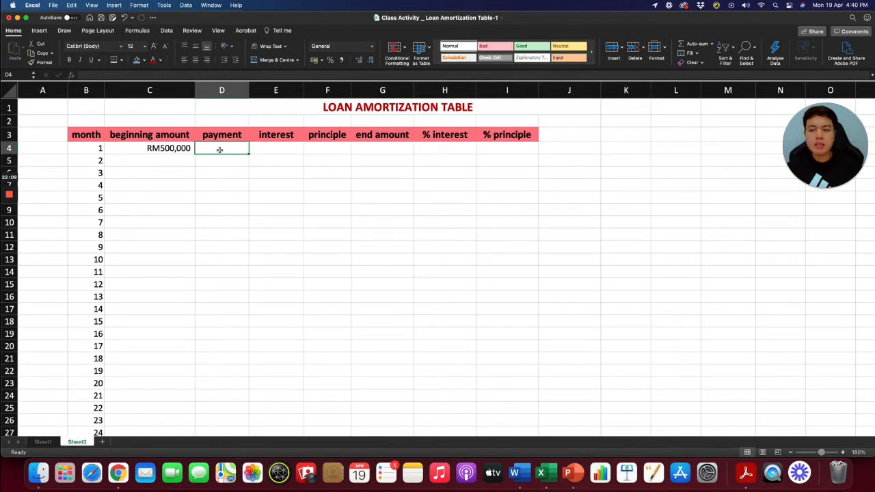
text(=)
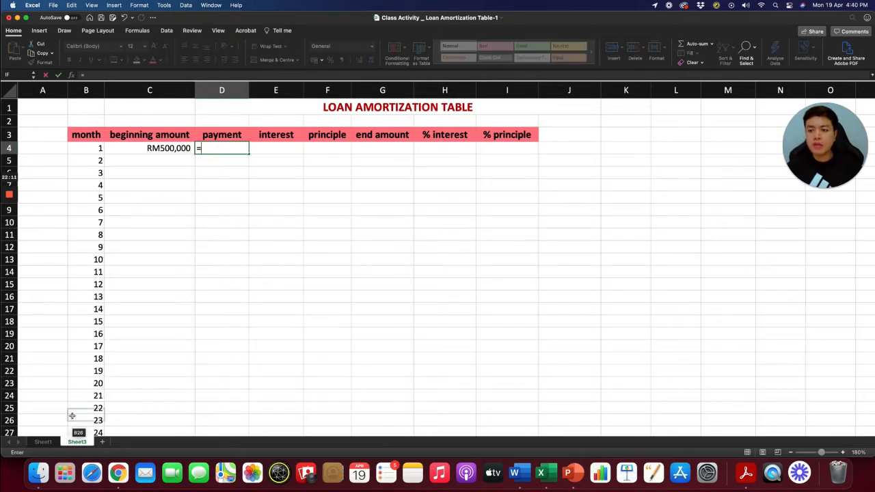
click(43, 441)
scroll(176, 309, down, 10)
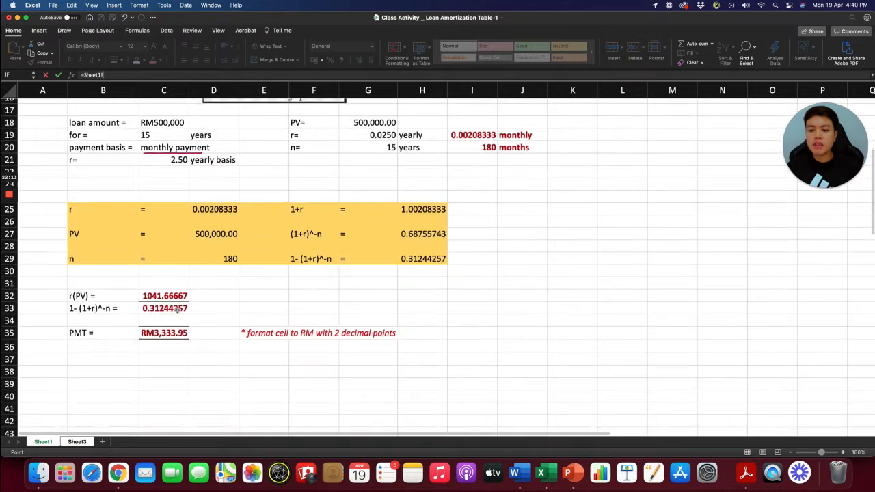
click(168, 334)
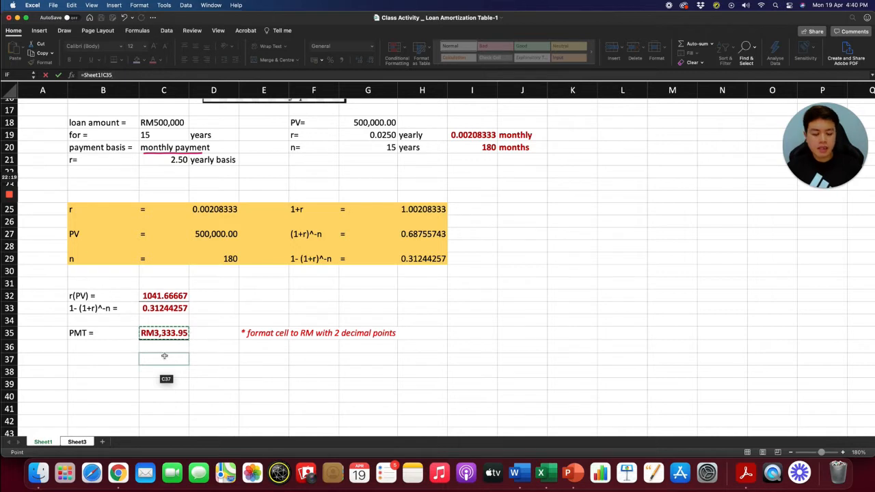
key(Return)
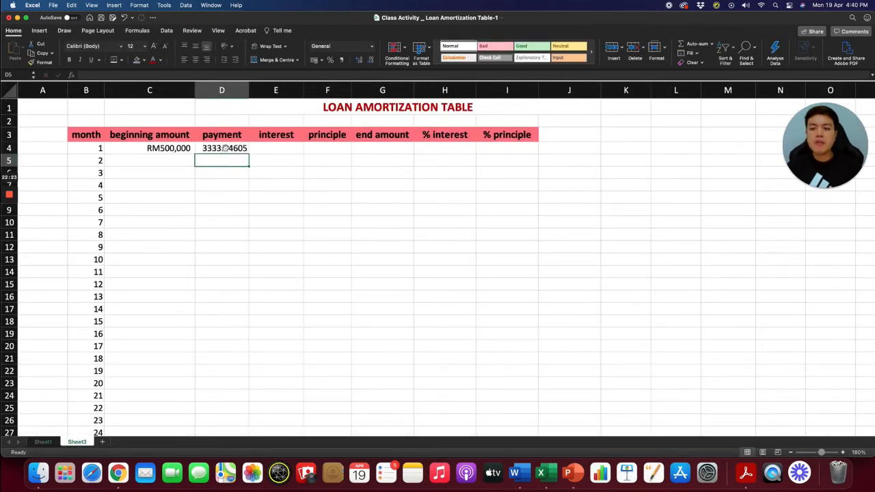
click(226, 148)
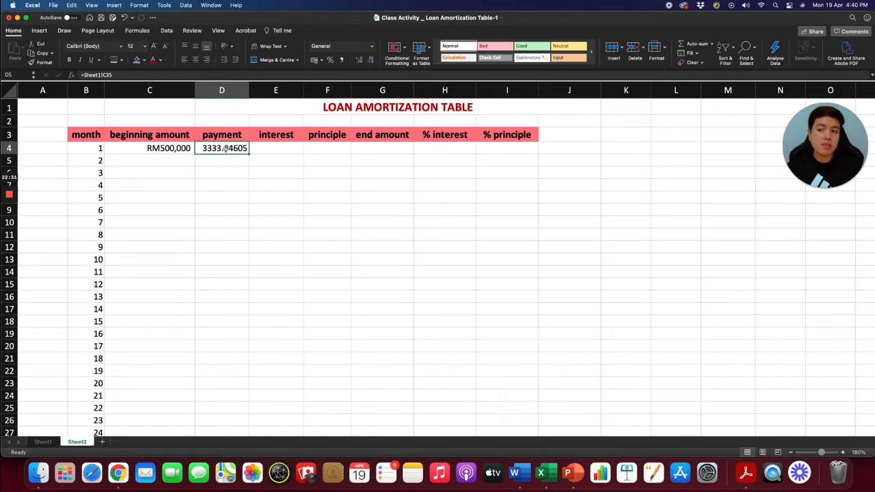
drag(225, 148, 240, 395)
scroll(314, 334, up, 20)
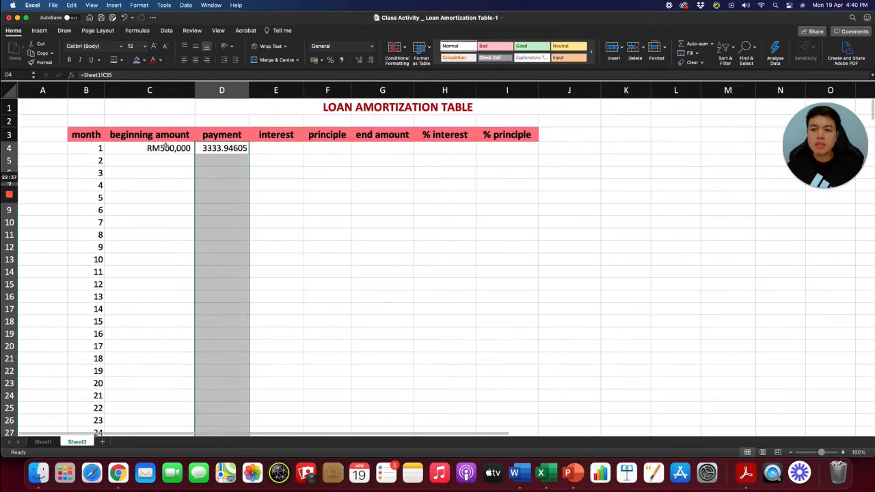
Step: Format the beginning amount through end amount columns, C4:G183, as Currency with 2 decimal places and the RM symbol
drag(165, 149, 377, 410)
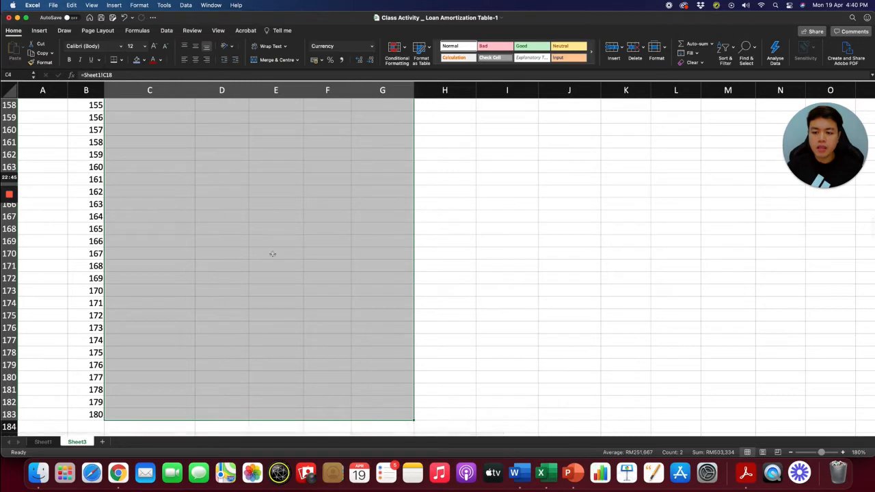
right_click(261, 228)
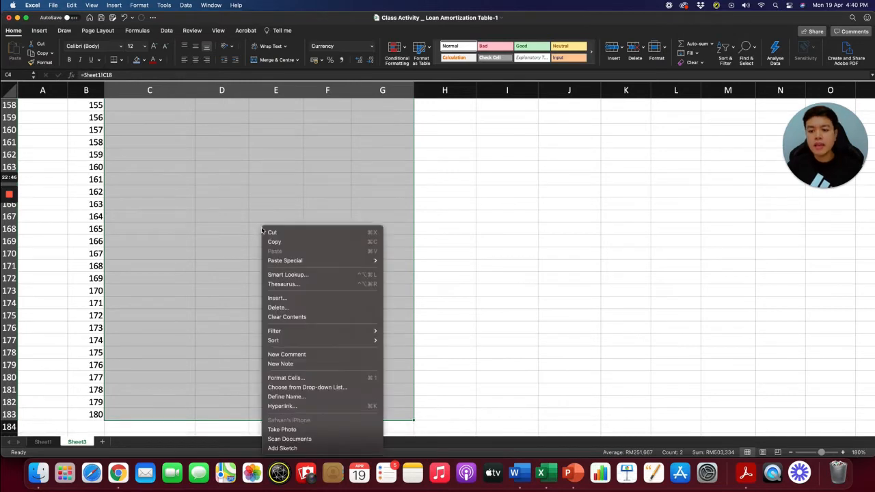
click(302, 377)
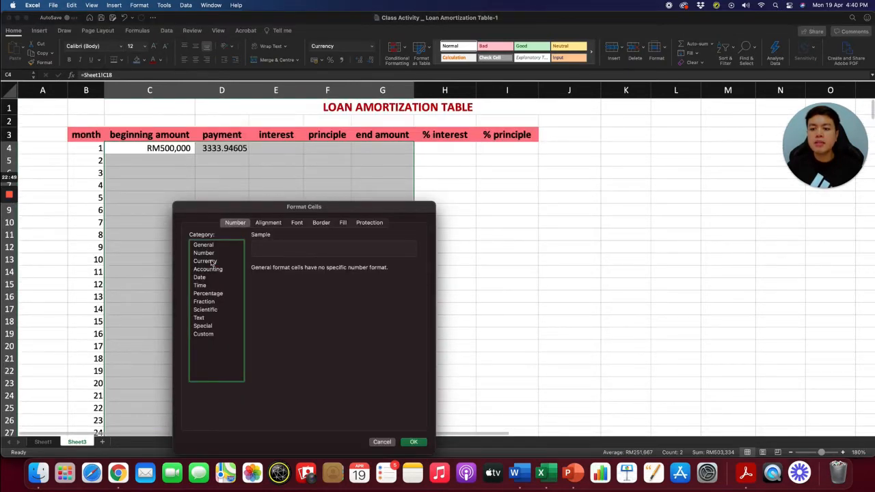
click(206, 261)
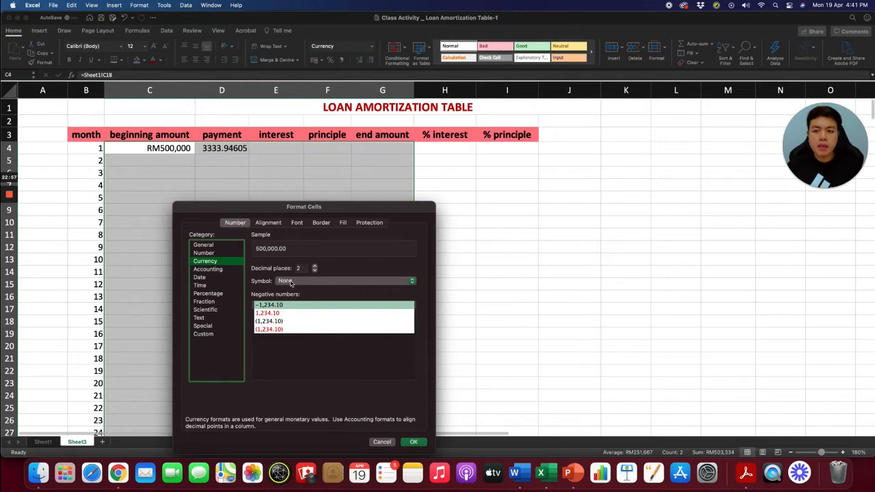
click(290, 282)
click(291, 292)
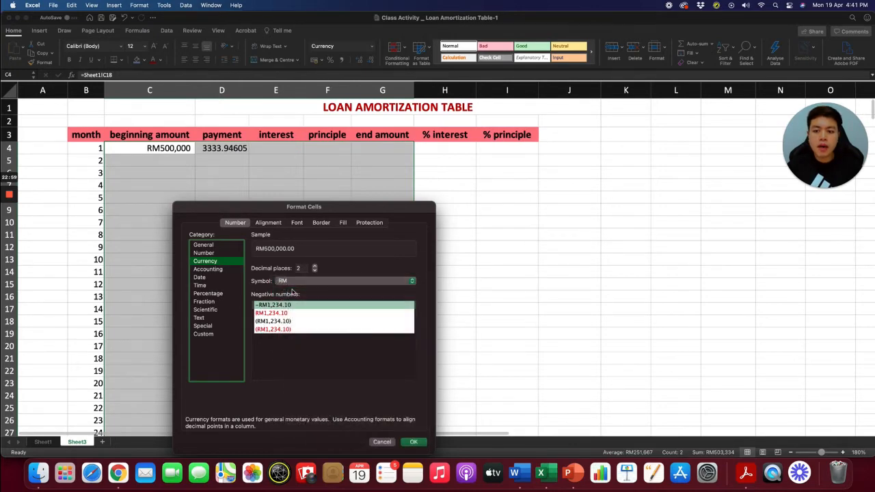
click(414, 443)
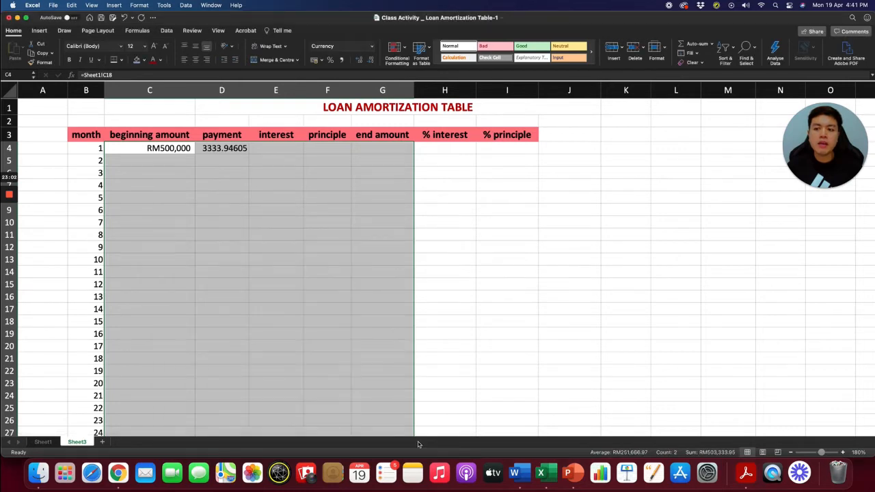
click(328, 246)
scroll(240, 195, down, 5)
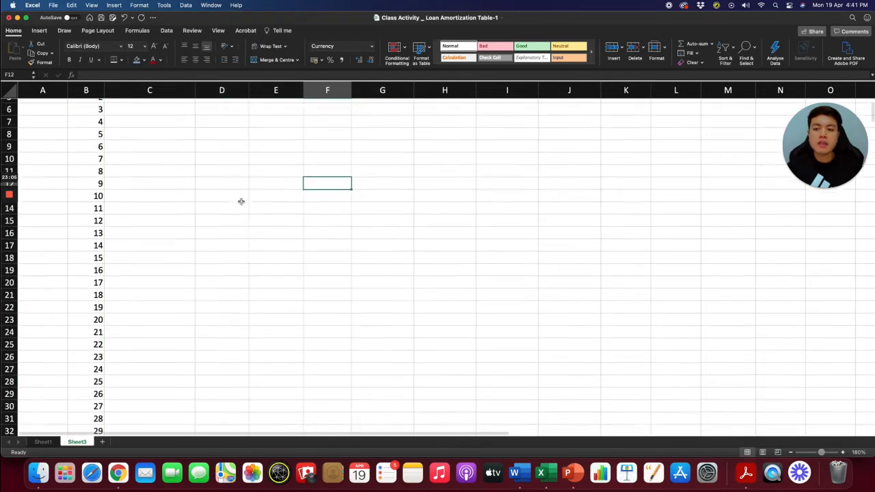
scroll(241, 200, up, 5)
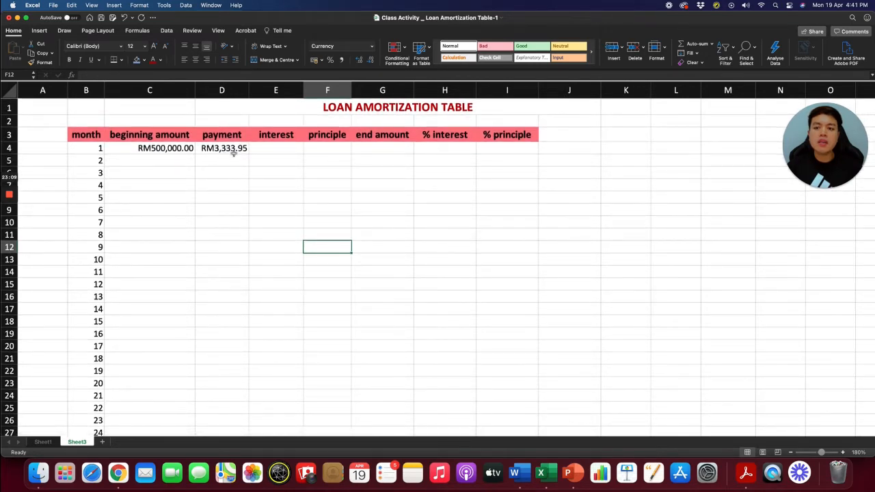
Step: Compare the PMT value on Sheet1 with the payment in D4 on Sheet3
click(43, 441)
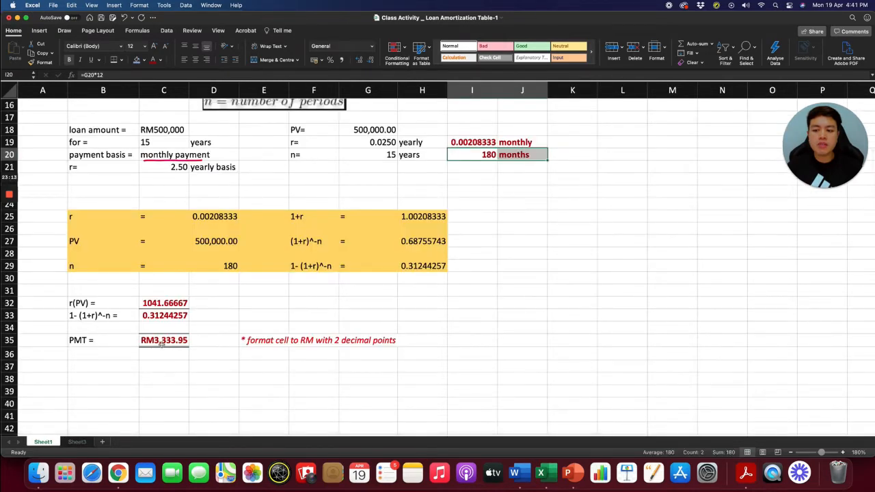
click(78, 441)
click(238, 148)
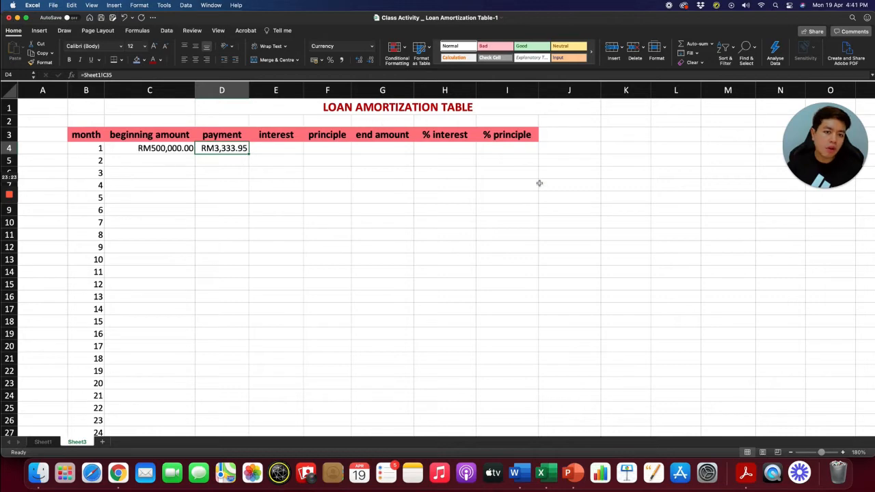
click(240, 161)
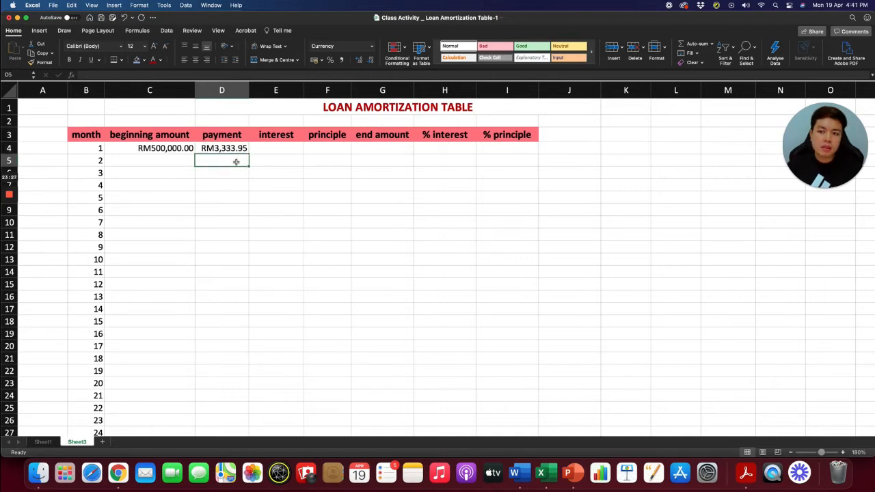
click(235, 171)
click(236, 185)
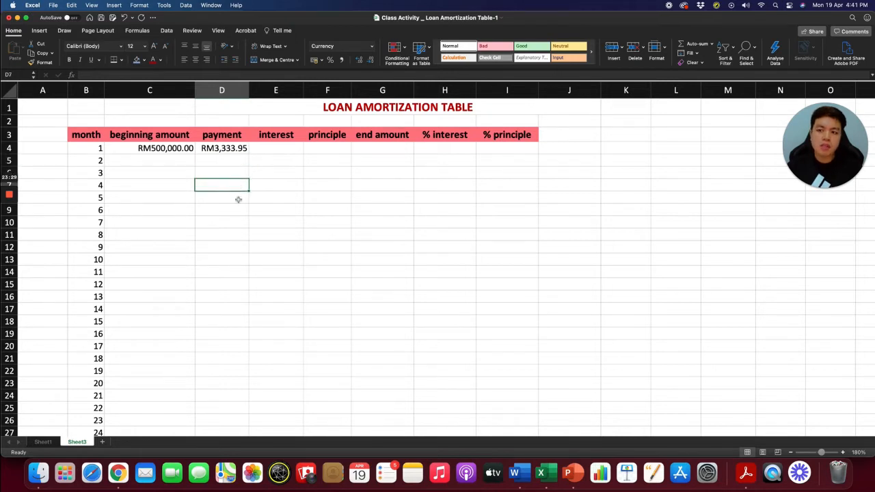
click(237, 198)
click(239, 147)
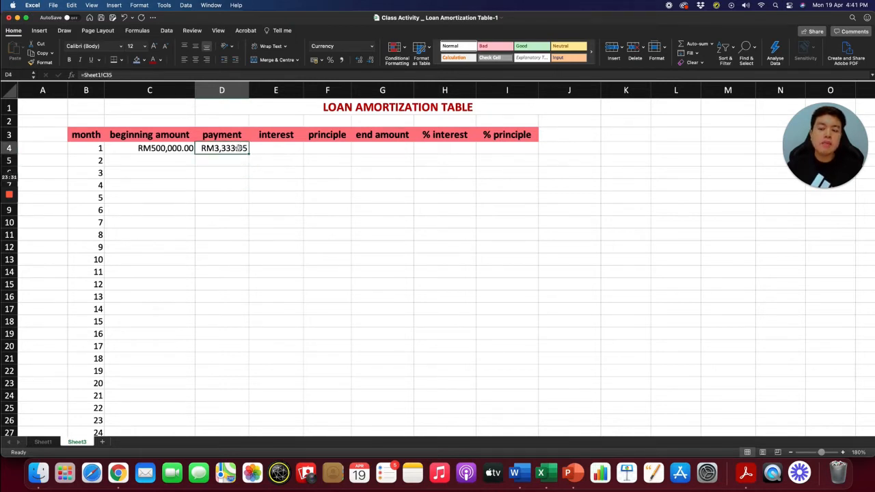
drag(239, 147, 237, 173)
click(237, 195)
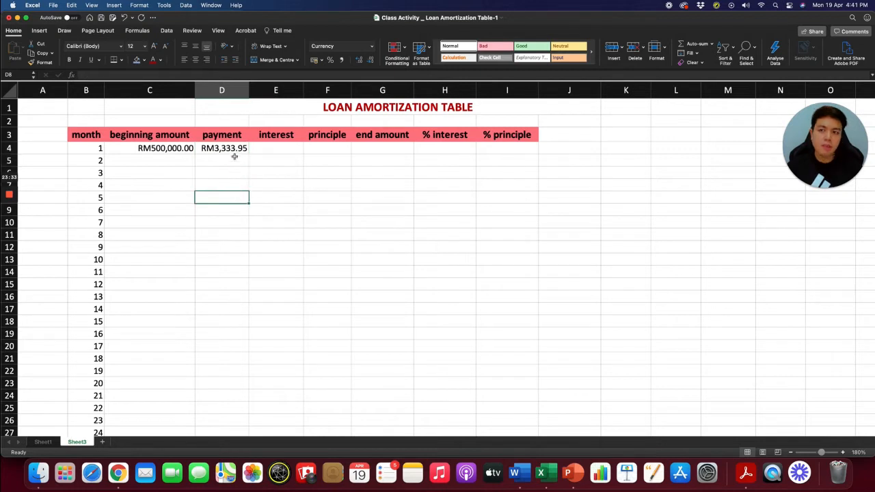
click(235, 150)
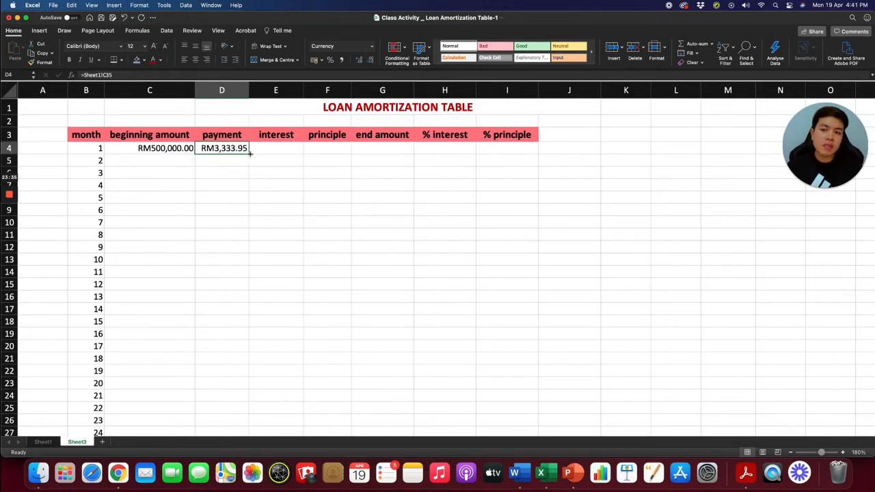
Step: Try to fill the payment formula from D4 down through D7
drag(250, 153, 250, 194)
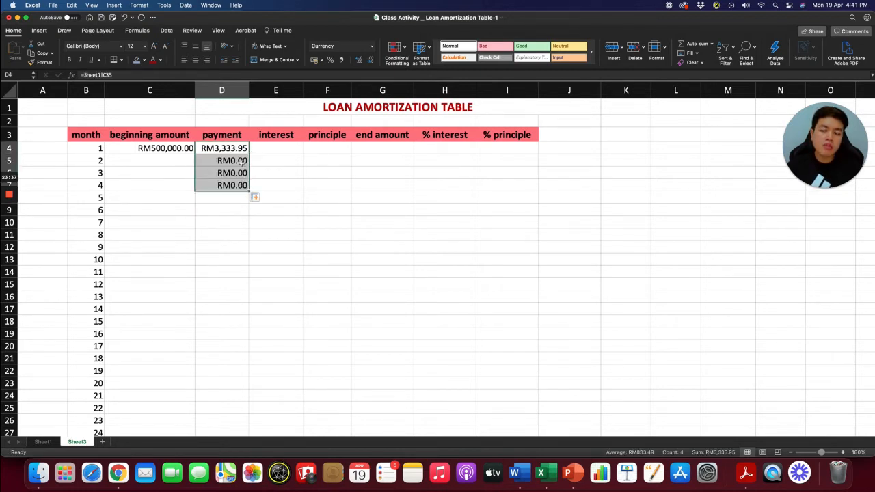
click(259, 163)
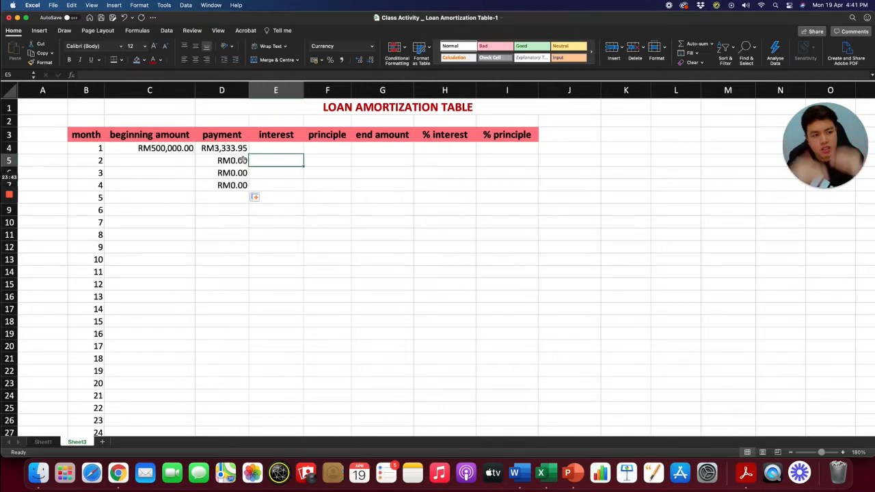
Step: Check which Sheet1 cells the payment formulas in D4, D5 and D6 refer to, comparing them with the PMT cell
click(235, 160)
double_click(235, 160)
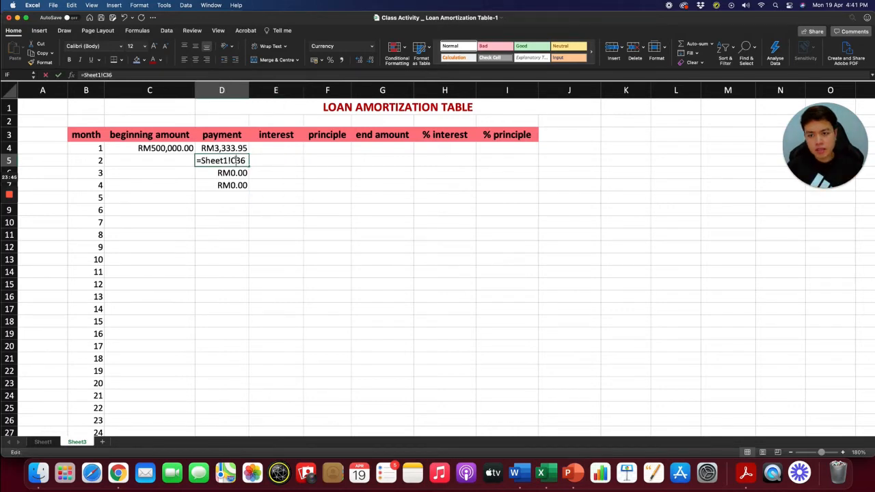
click(43, 442)
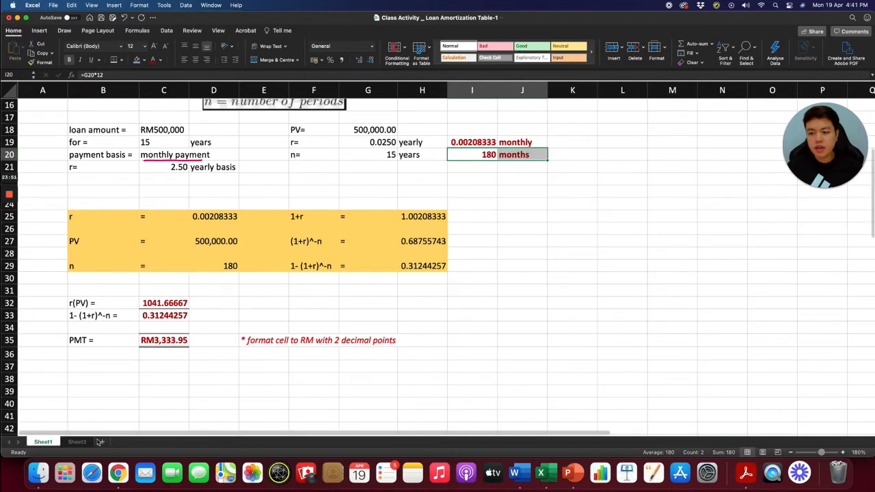
click(76, 442)
click(239, 176)
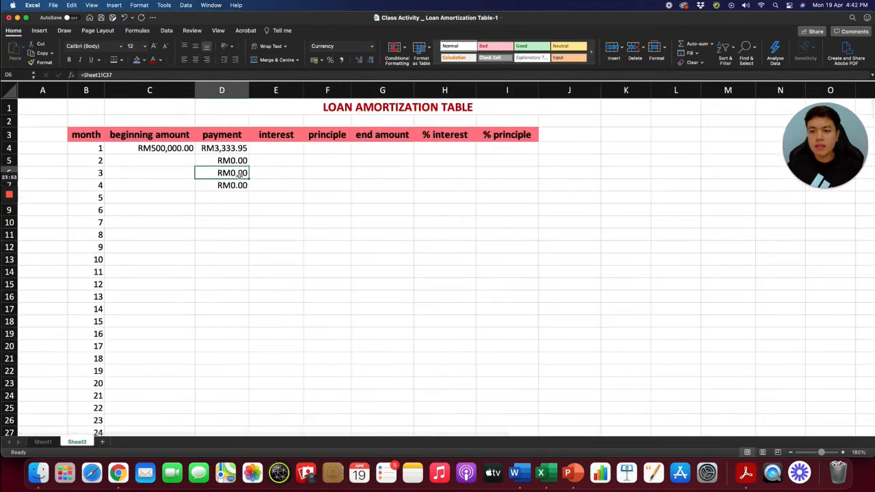
click(42, 442)
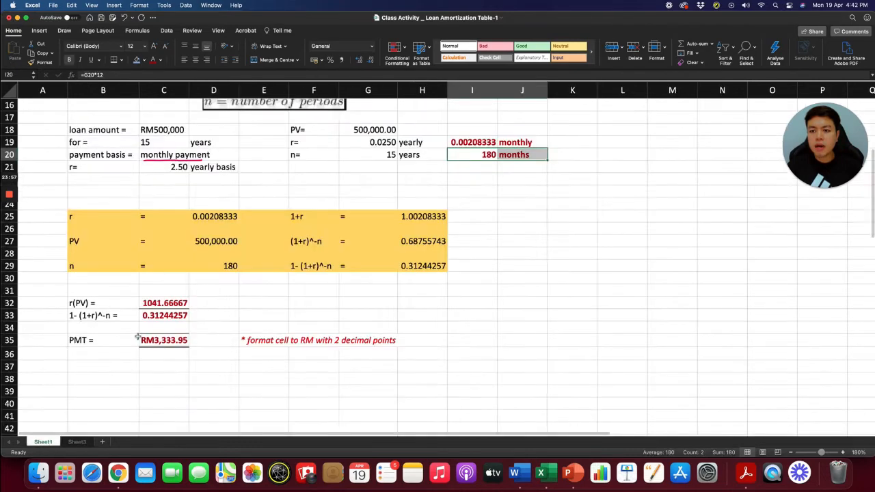
click(166, 367)
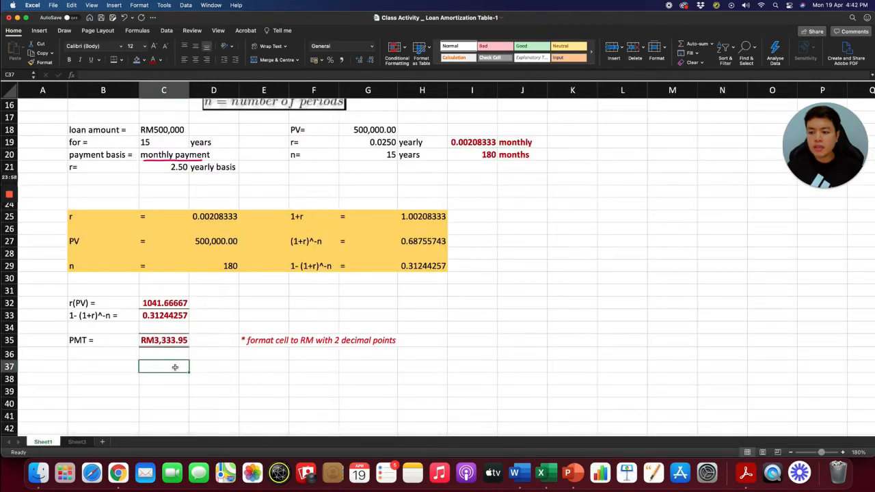
click(77, 442)
double_click(218, 151)
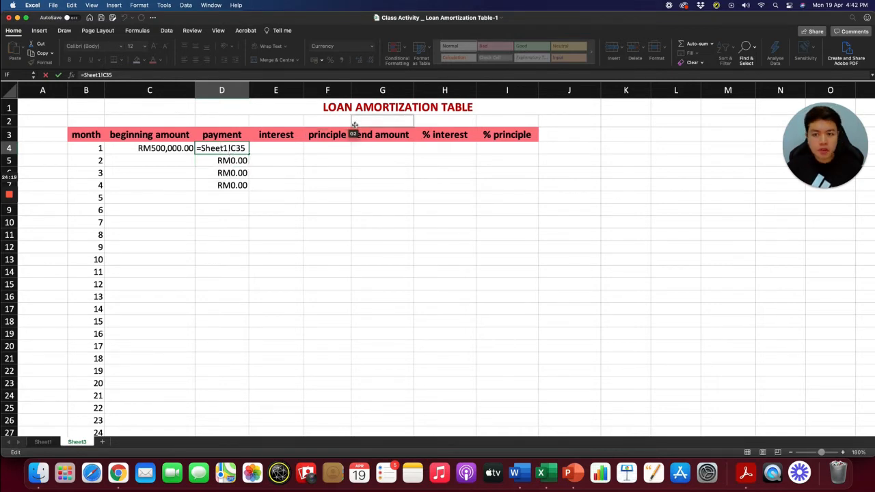
key(Return)
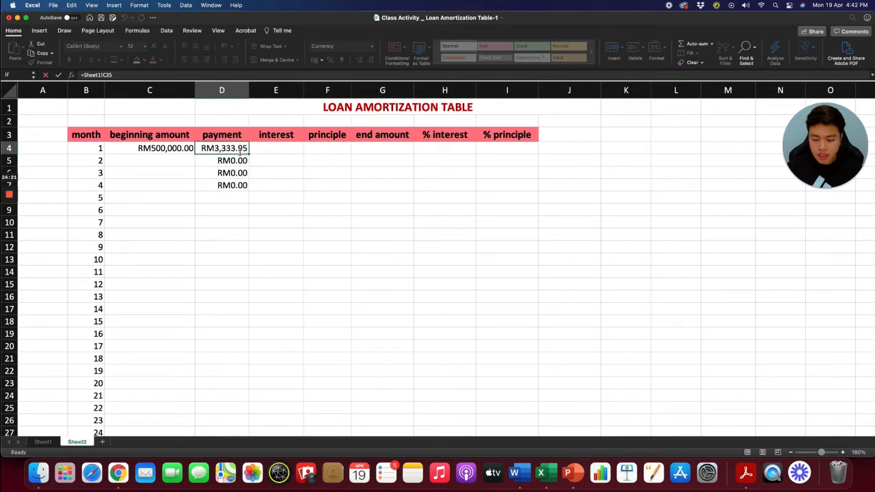
Step: Make the payment reference in D4 absolute with =Sheet1!$C$35
click(843, 453)
click(843, 452)
click(843, 452)
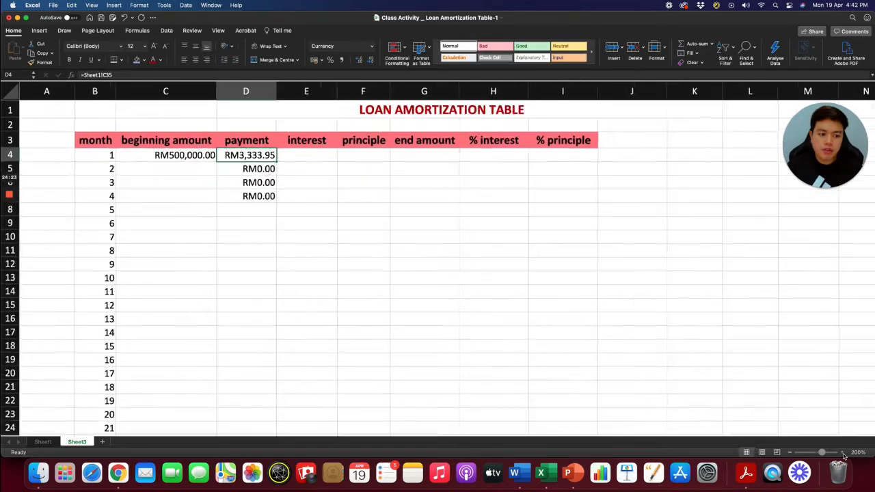
click(842, 452)
click(843, 452)
click(842, 452)
click(843, 453)
click(843, 452)
click(842, 452)
click(842, 453)
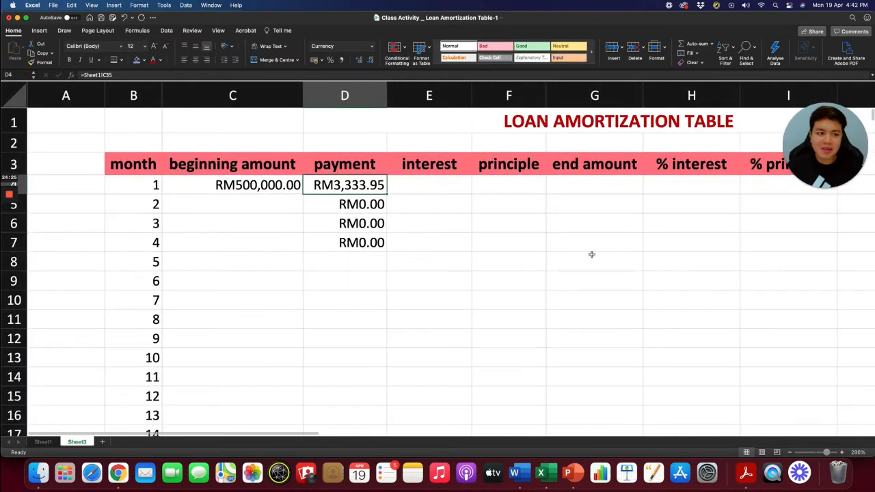
double_click(337, 185)
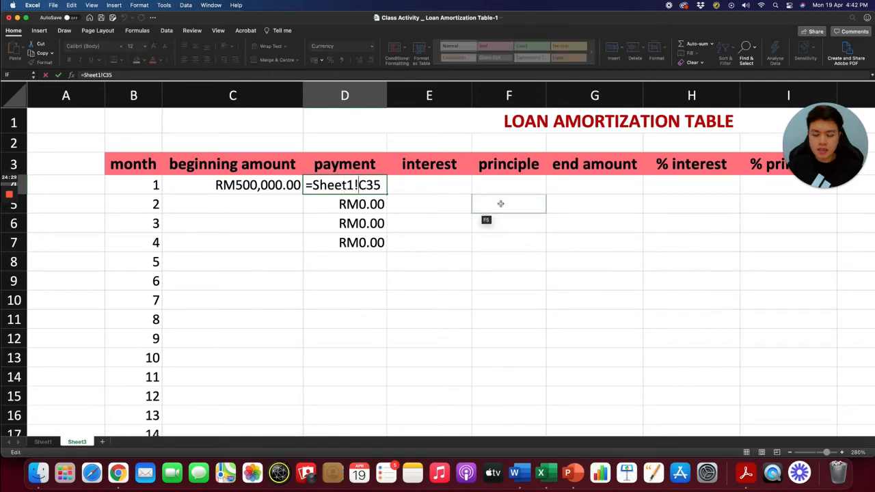
text($C)
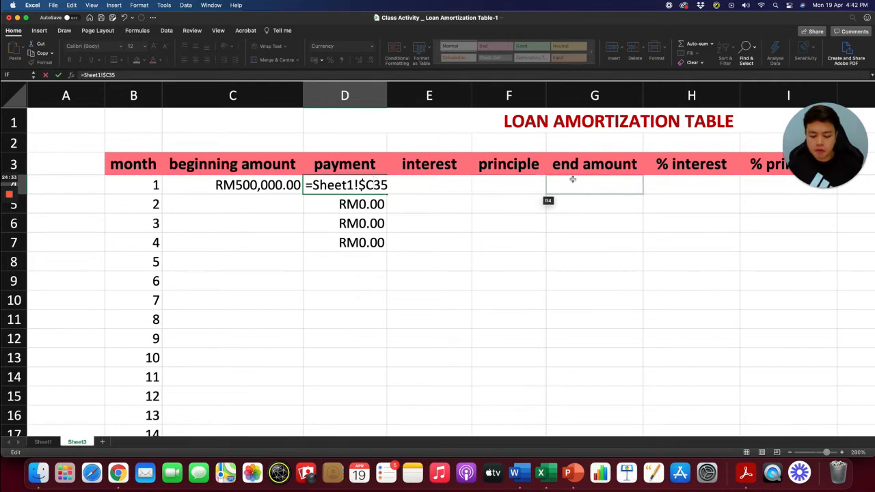
text($)
key(Return)
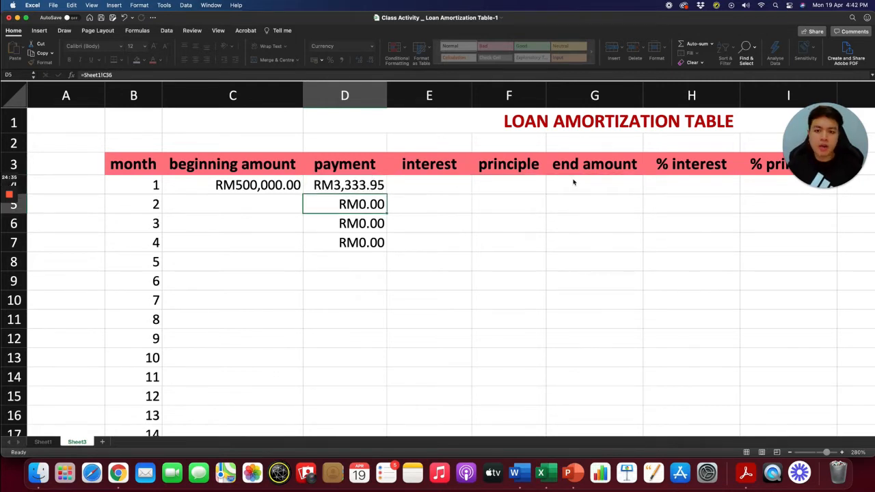
Step: Fill the absolute payment formula from D4 down the payment column through month 180
click(379, 186)
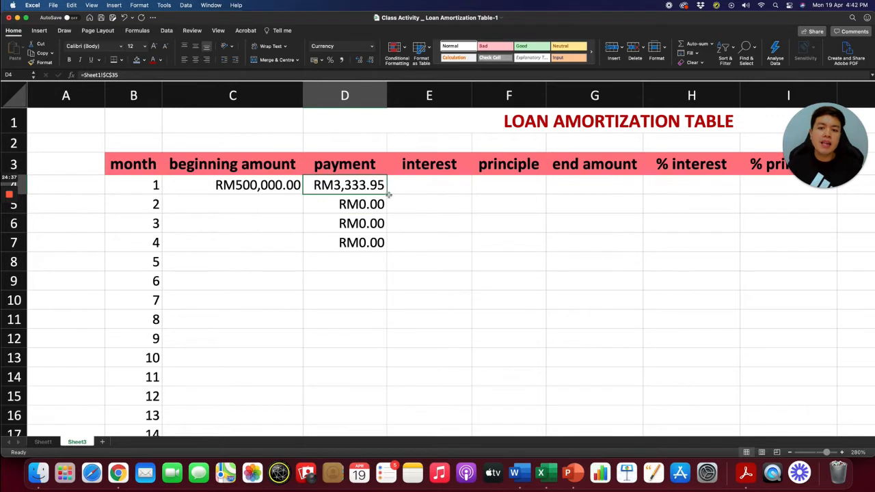
drag(388, 194, 381, 307)
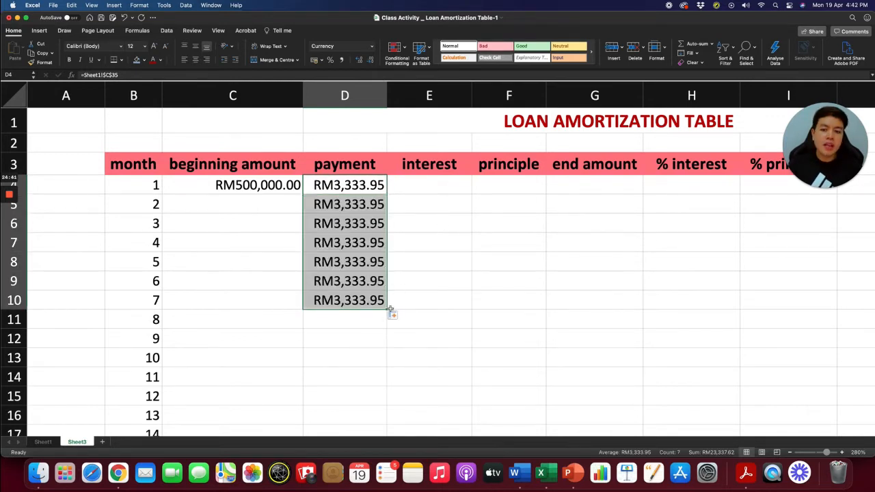
drag(387, 310, 373, 408)
click(523, 352)
scroll(433, 299, up, 15)
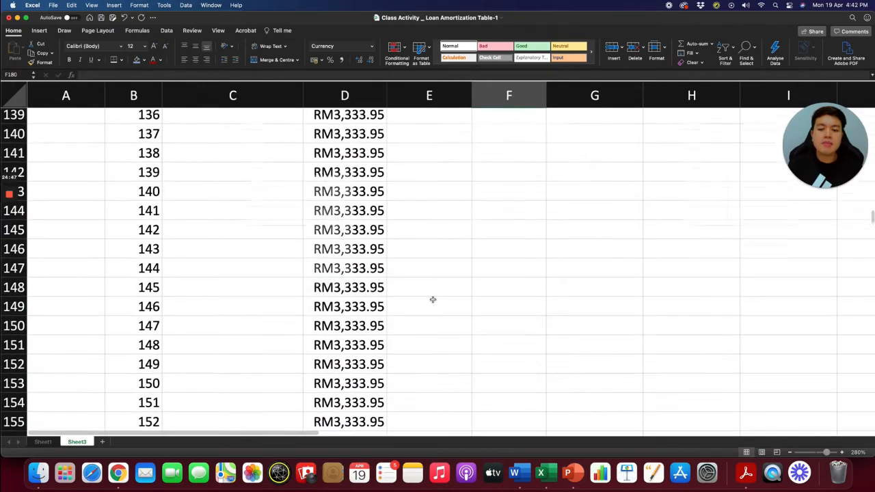
scroll(433, 299, up, 20)
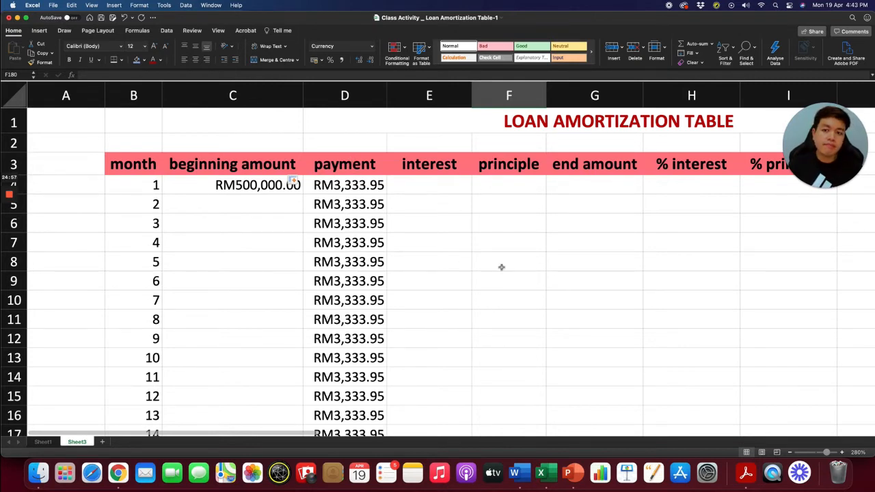
Step: Enter the first interest formula in E4 as =Sheet3!D25*Sheet3!C4
click(442, 187)
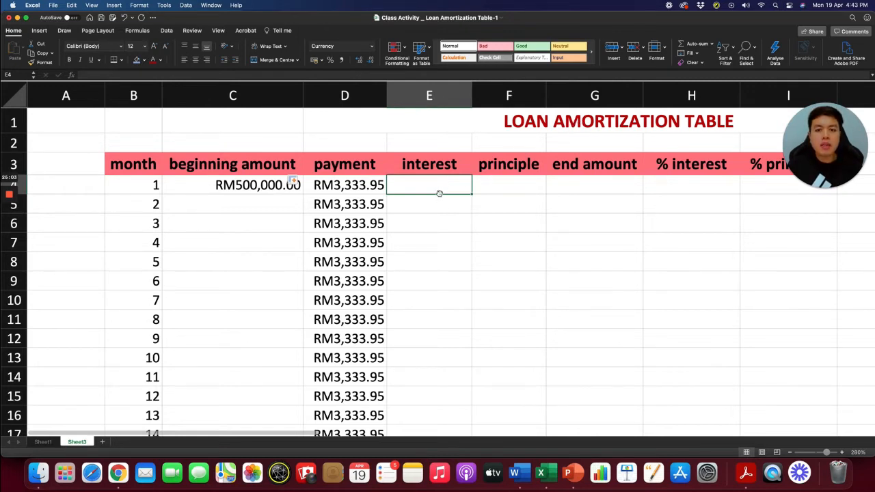
text(=)
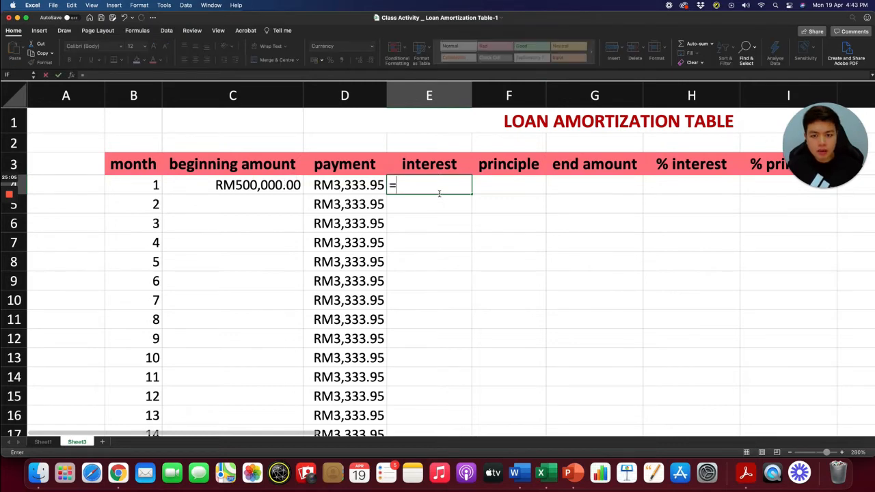
click(42, 441)
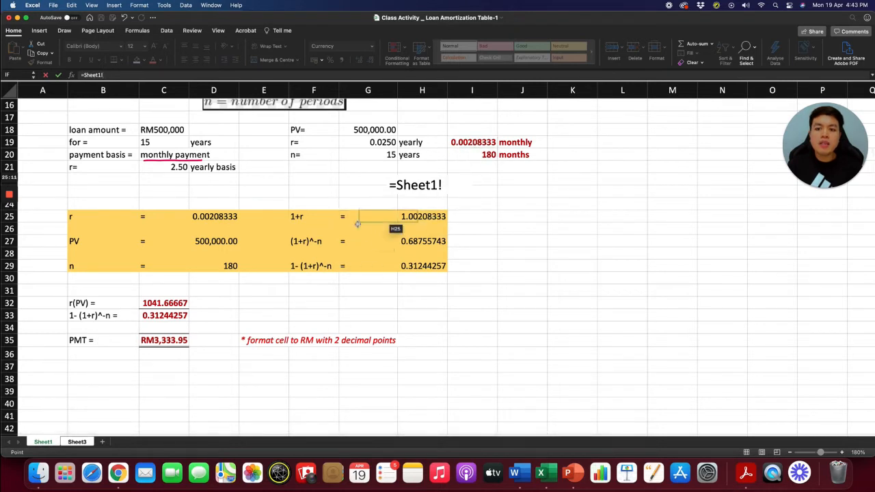
click(208, 217)
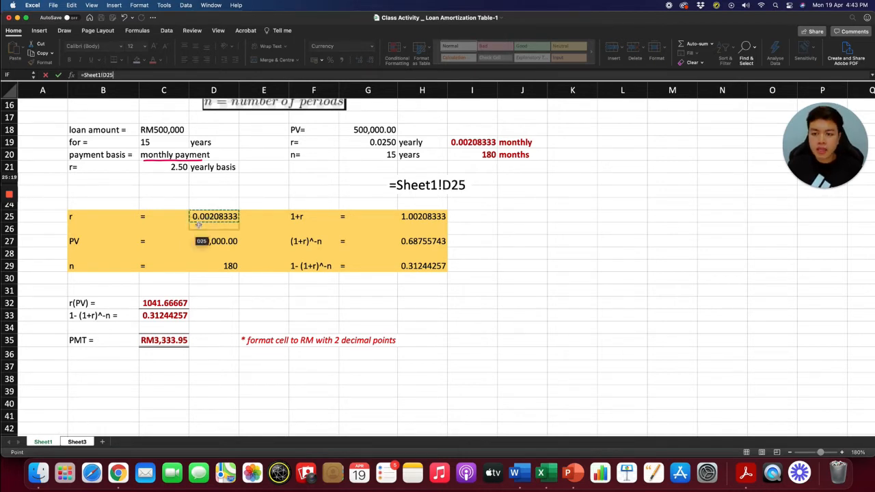
click(81, 443)
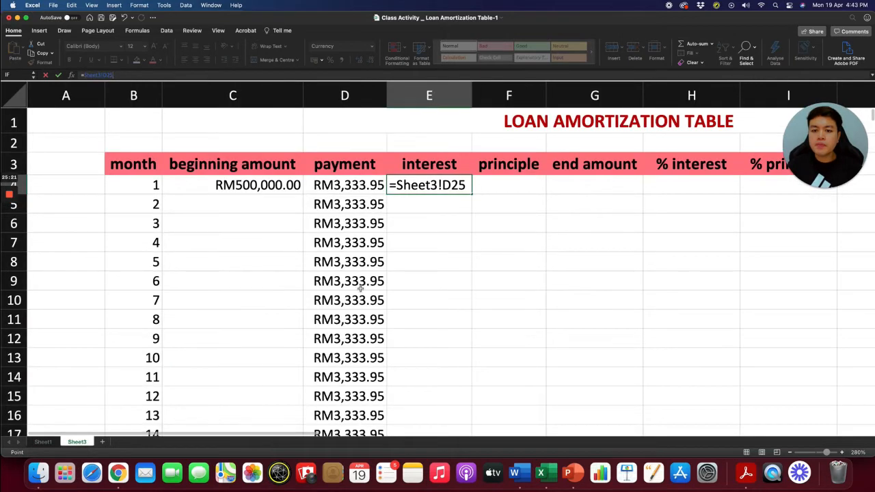
click(467, 185)
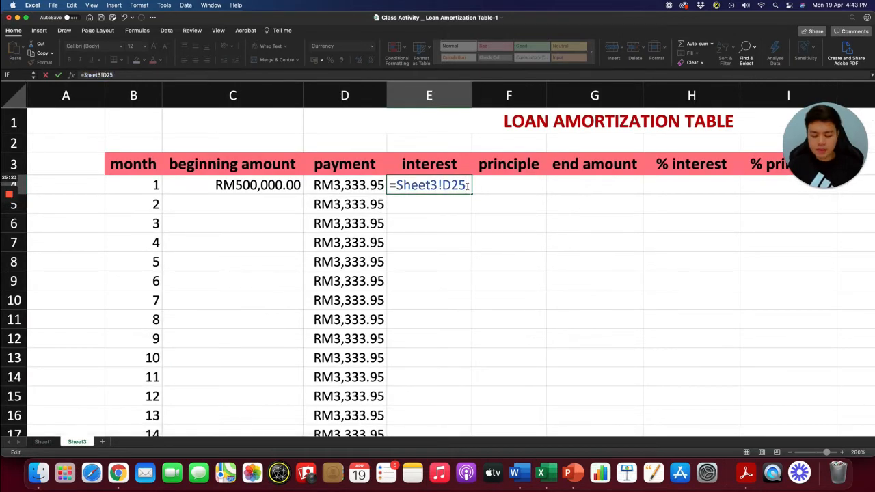
text(*)
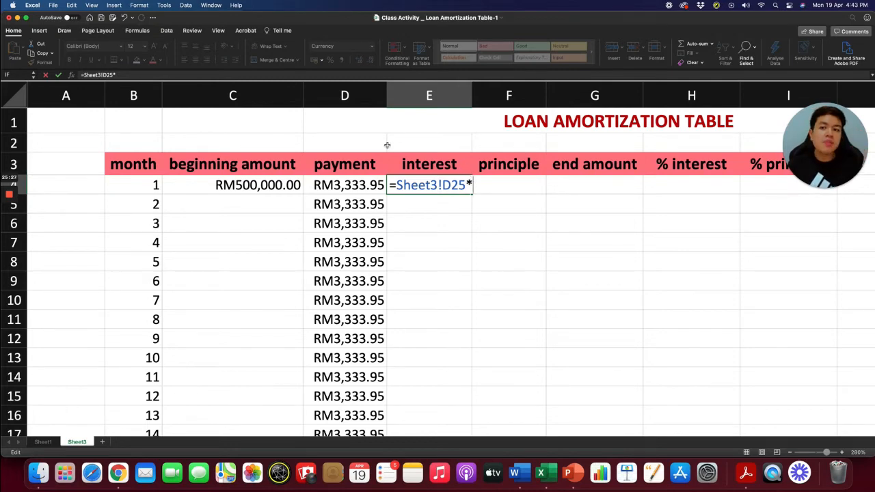
click(258, 186)
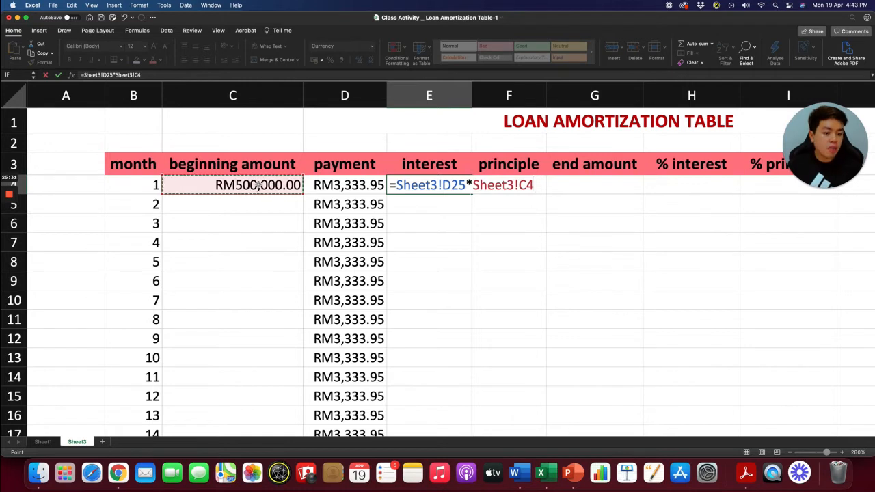
key(Return)
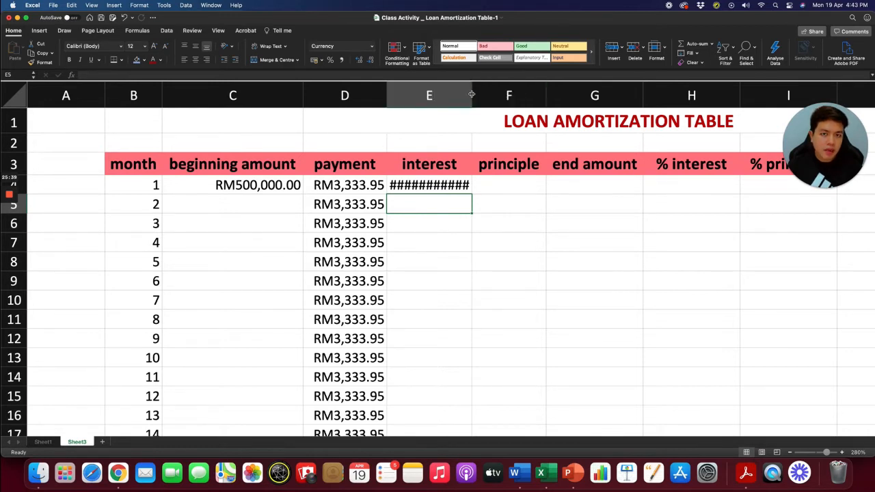
Step: Widen the interest column and correct the E4 formula to use the monthly rate on Sheet1, =Sheet1!D25*Sheet3!C4
drag(471, 93, 517, 94)
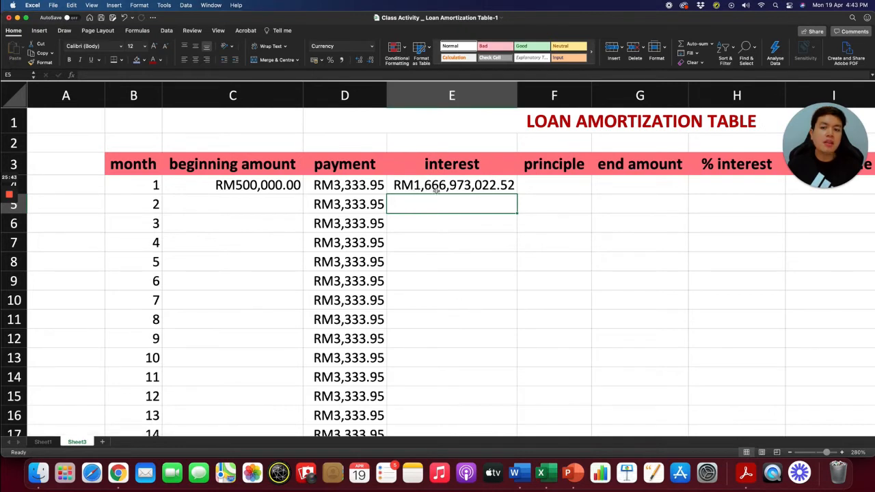
double_click(493, 189)
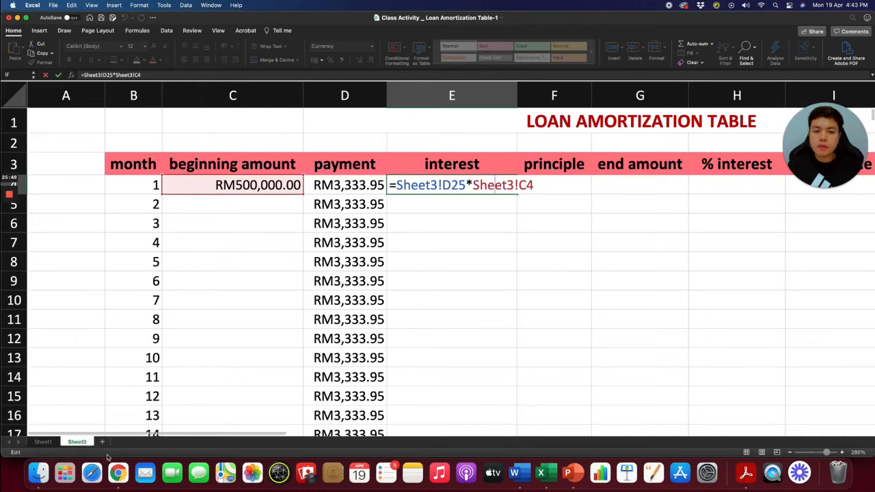
click(43, 442)
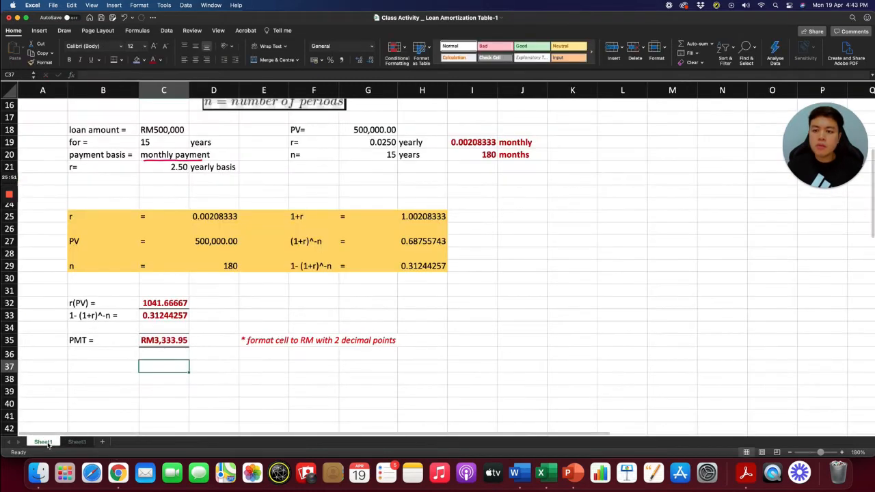
click(222, 218)
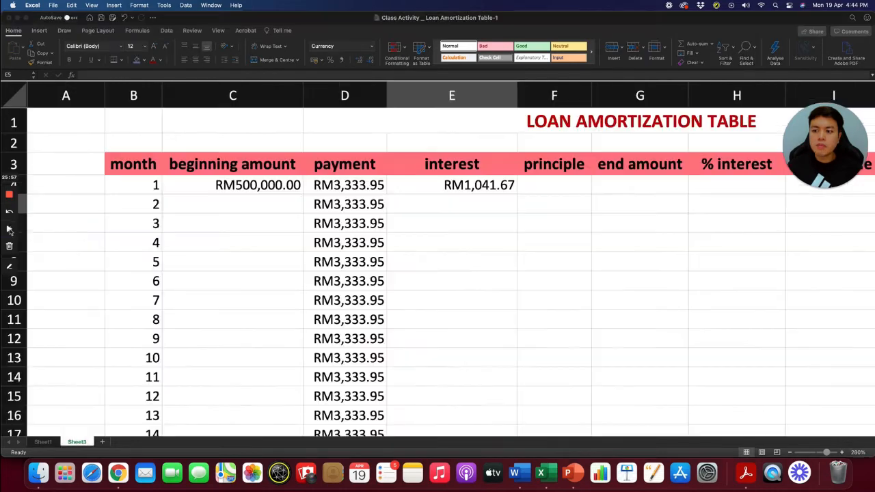
Step: Check the E4 interest formula against the monthly rate in D25 on Sheet1, leaving the formula as it was
double_click(448, 191)
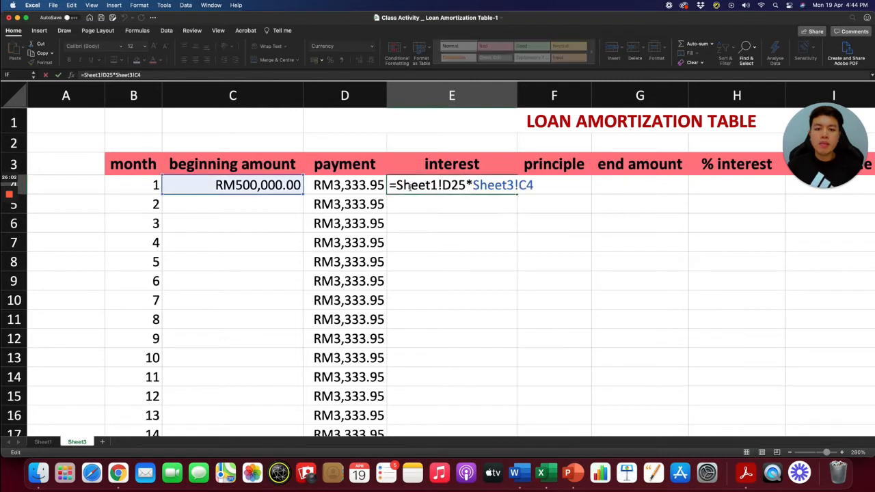
click(43, 442)
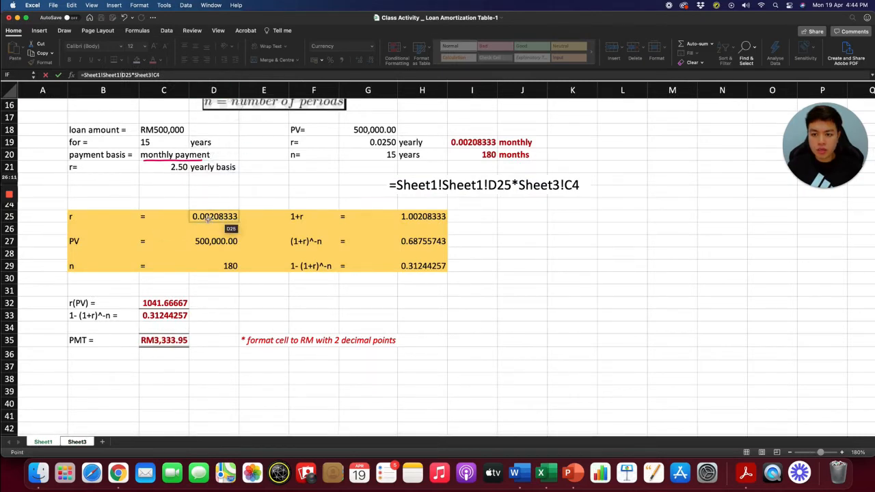
click(77, 442)
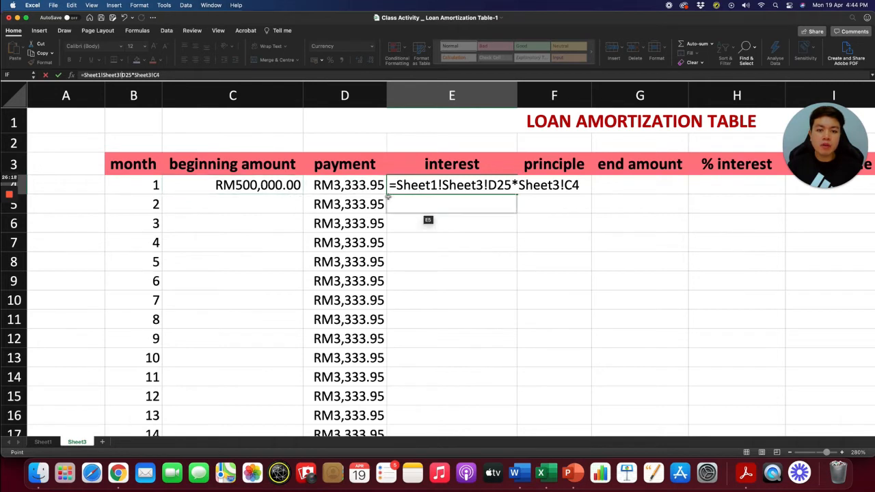
key(Return)
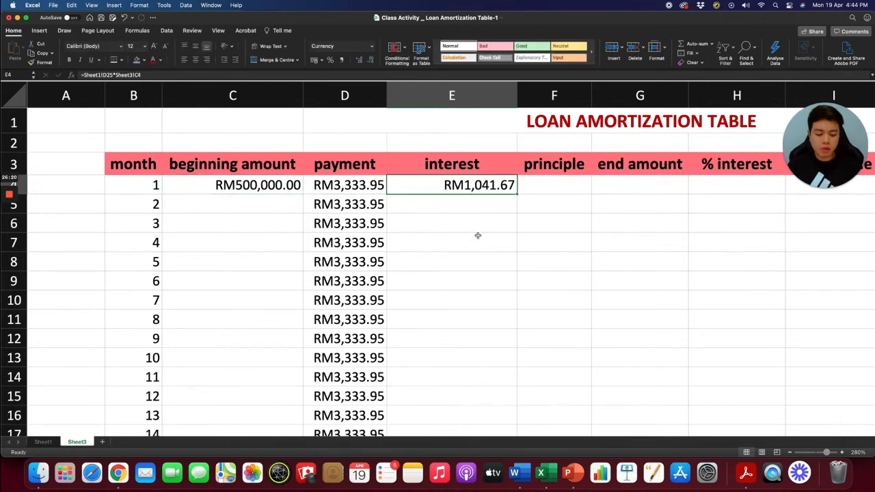
Step: Re-enter the month 1 interest formula in E4 as =Sheet1!D25*Sheet3!C4
text(=)
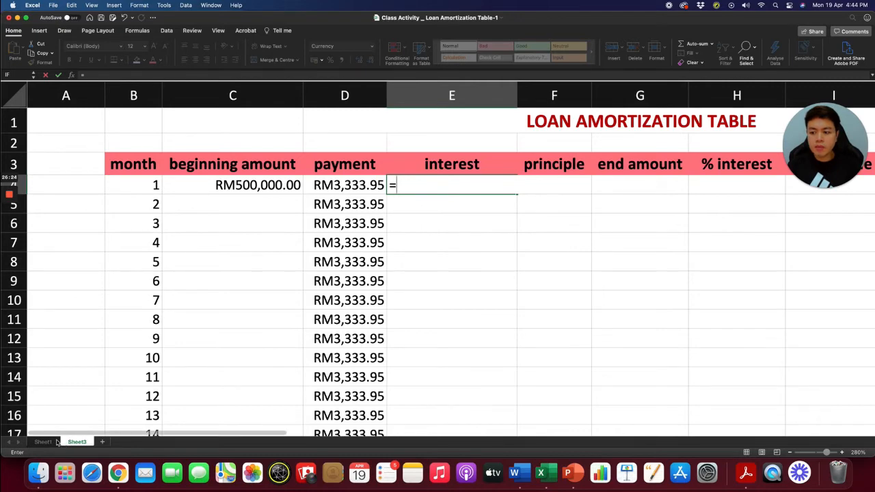
click(54, 441)
click(216, 215)
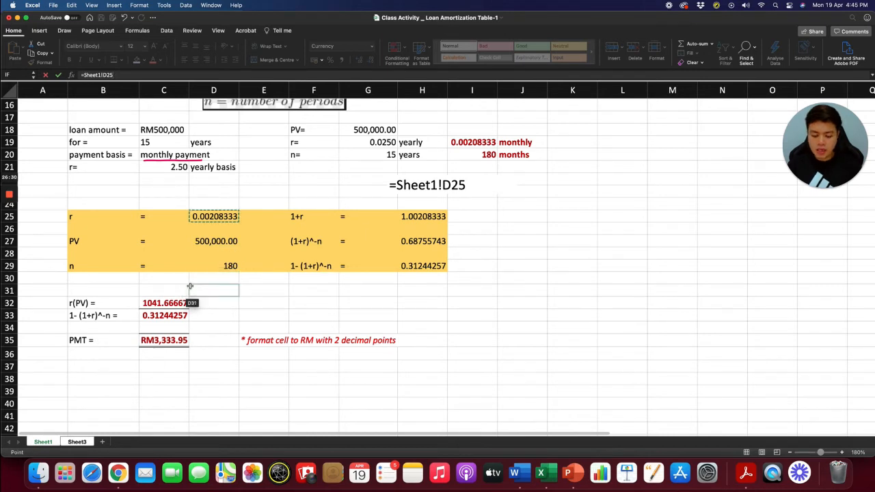
text(*)
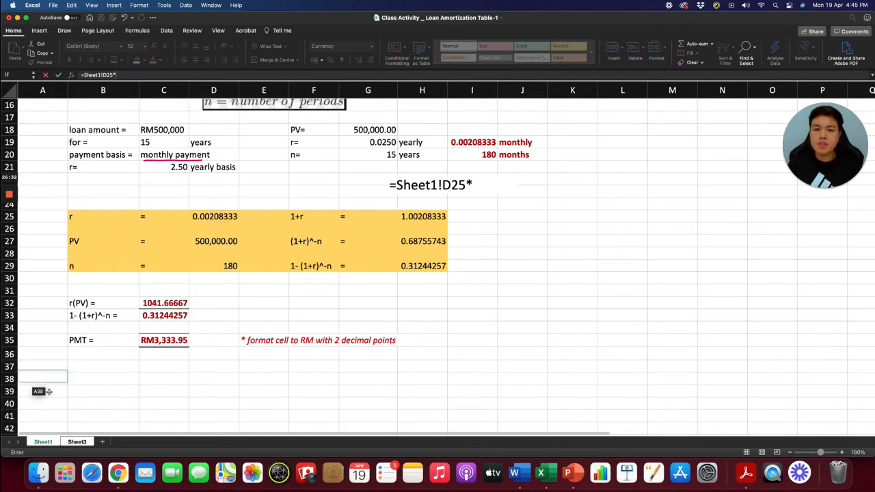
click(77, 441)
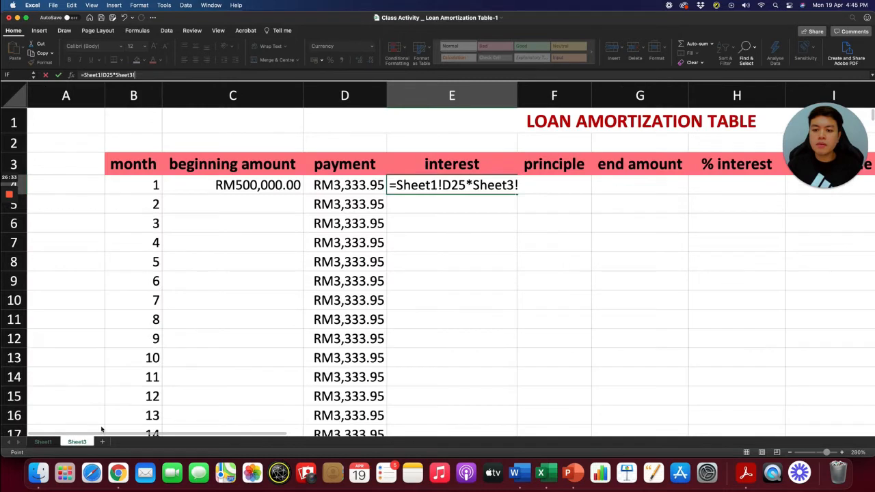
click(254, 186)
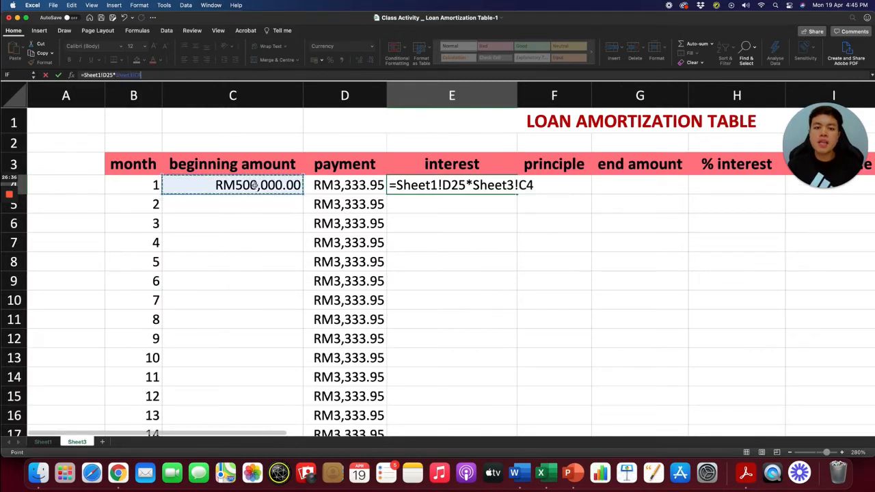
key(Return)
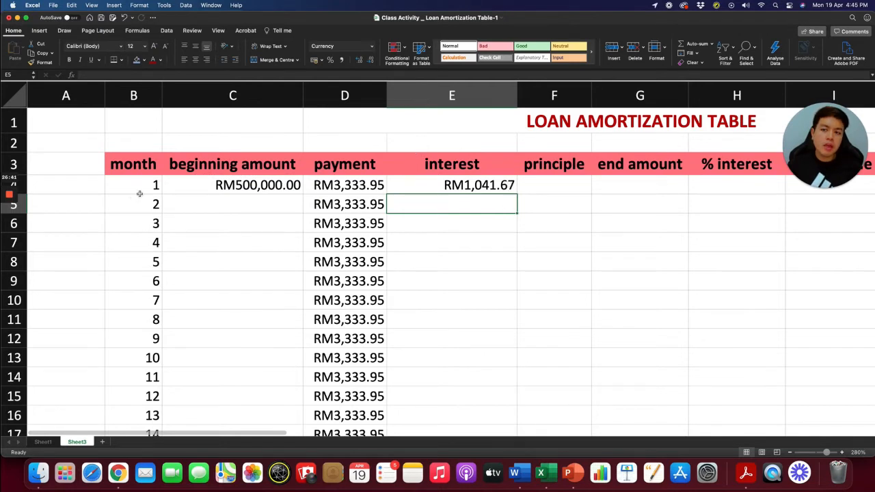
Step: Fill the interest formula from E4 down to E6 and check the cell references in the copied formulas in E5 and E6
click(484, 185)
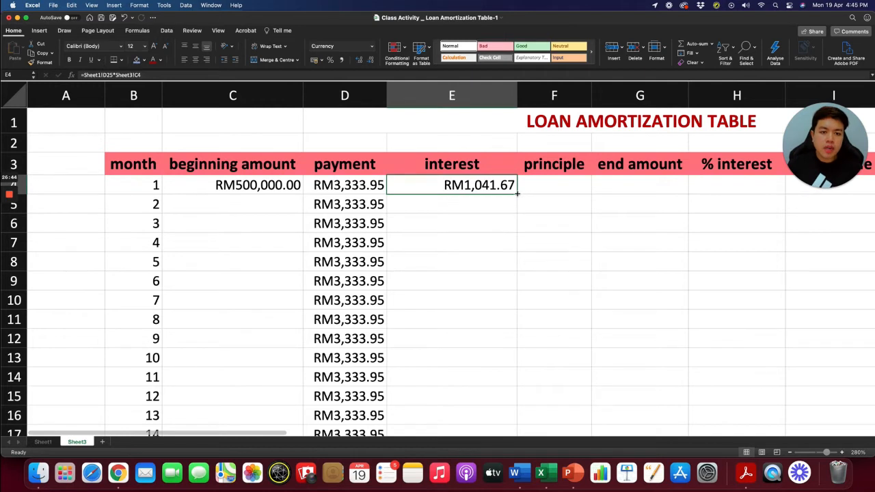
drag(520, 195, 519, 233)
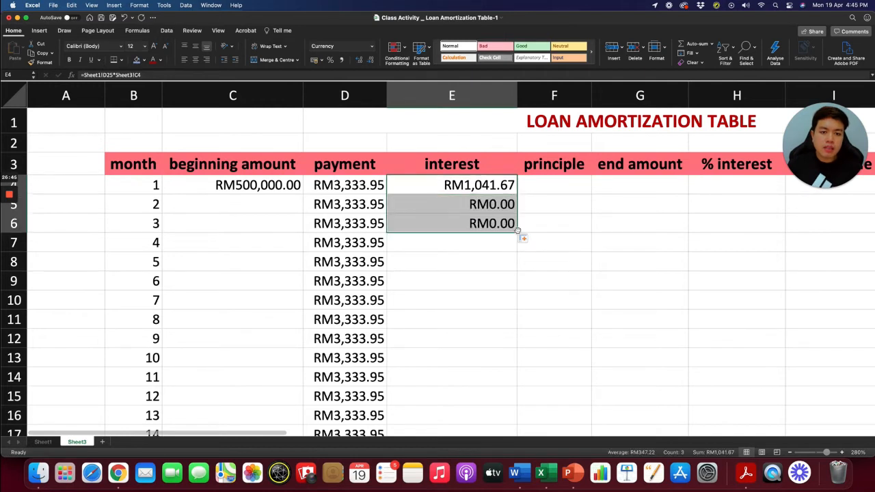
click(495, 204)
double_click(471, 205)
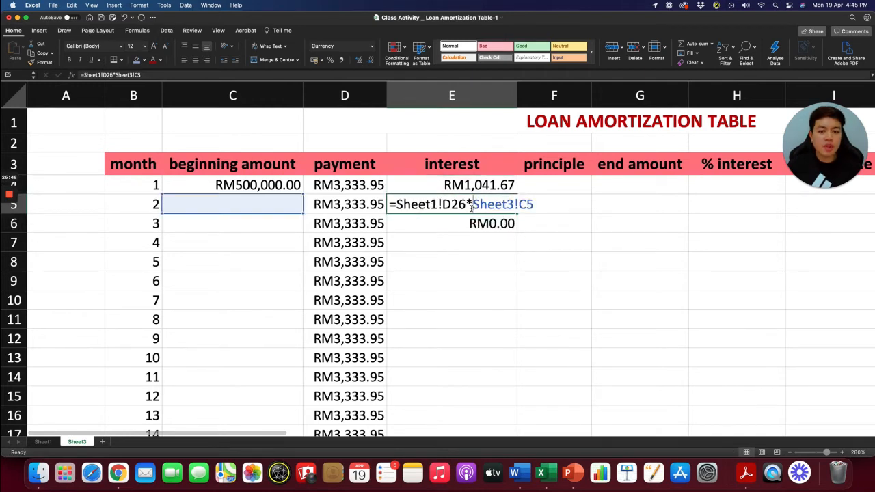
click(43, 442)
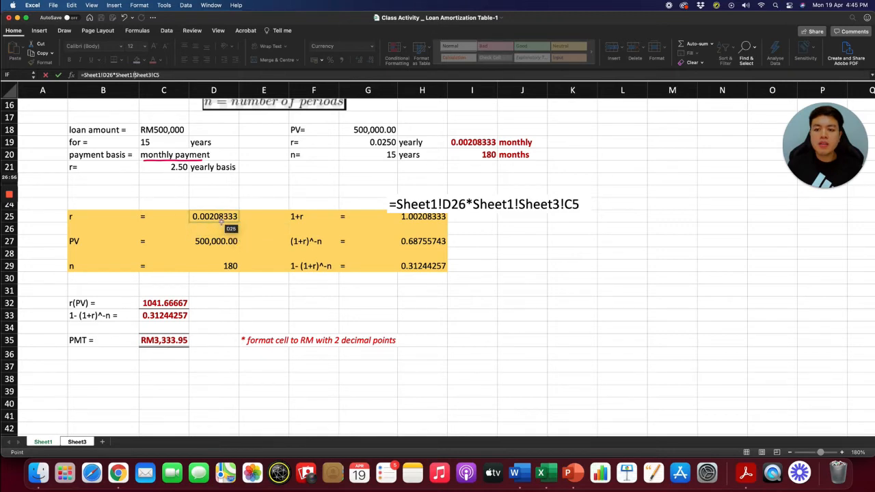
click(76, 442)
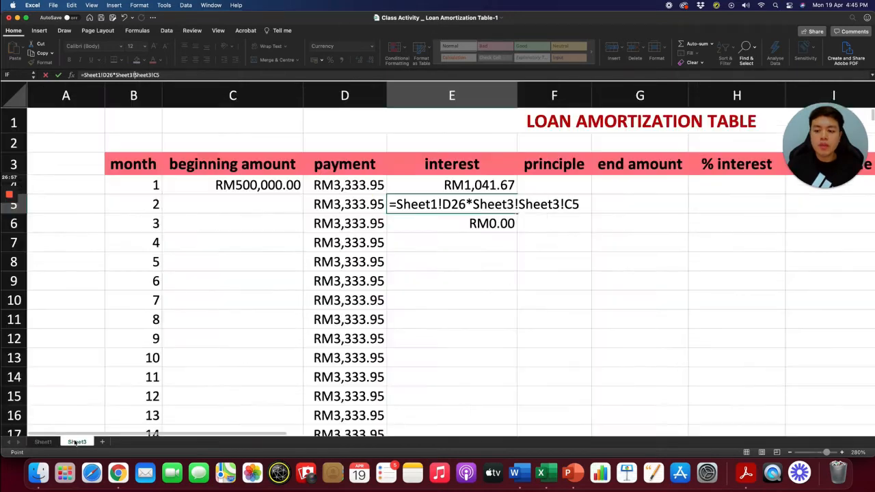
click(453, 223)
key(Escape)
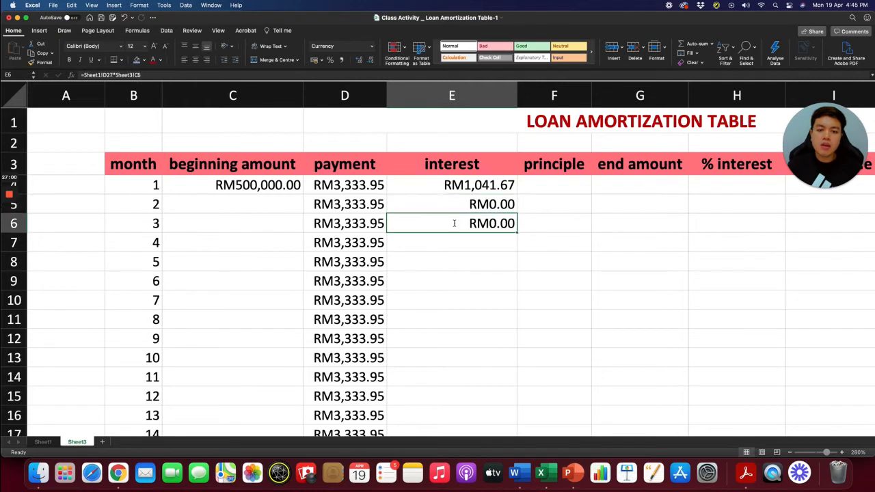
double_click(453, 222)
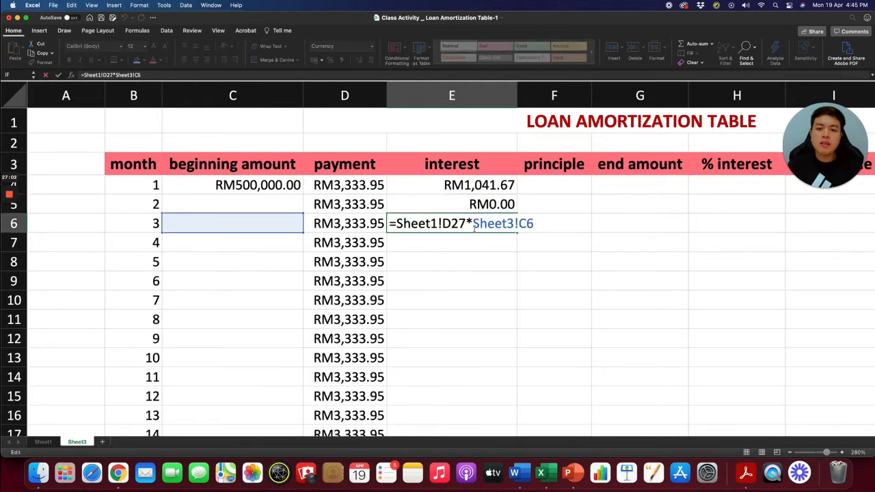
click(452, 225)
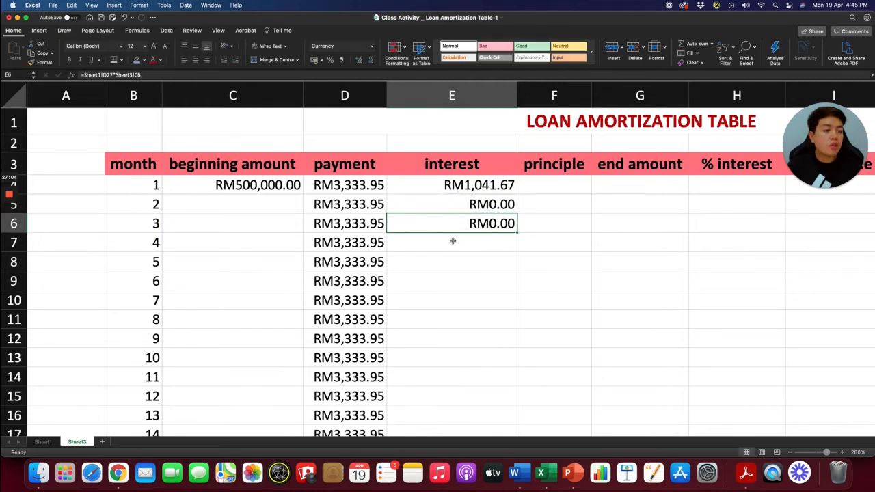
scroll(452, 241, down, 1)
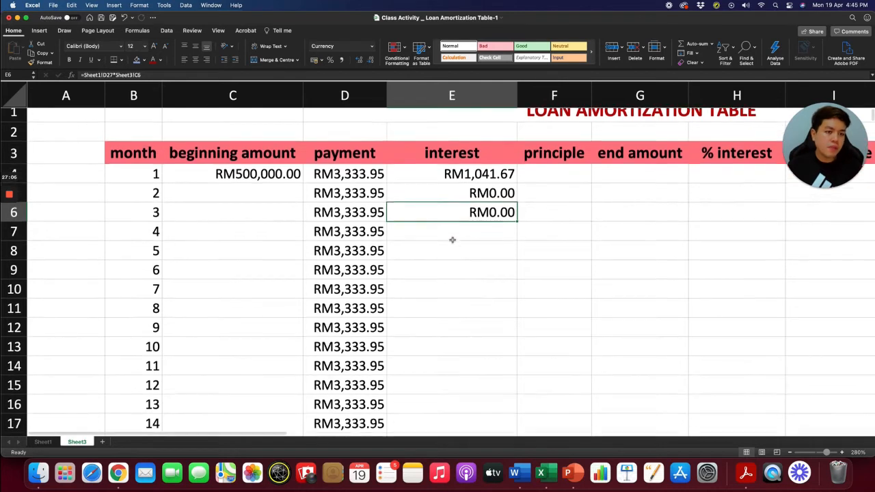
Step: Anchor column D of the monthly rate reference in the E4 interest formula, giving =Sheet1!$D25*Sheet3!C4
click(458, 189)
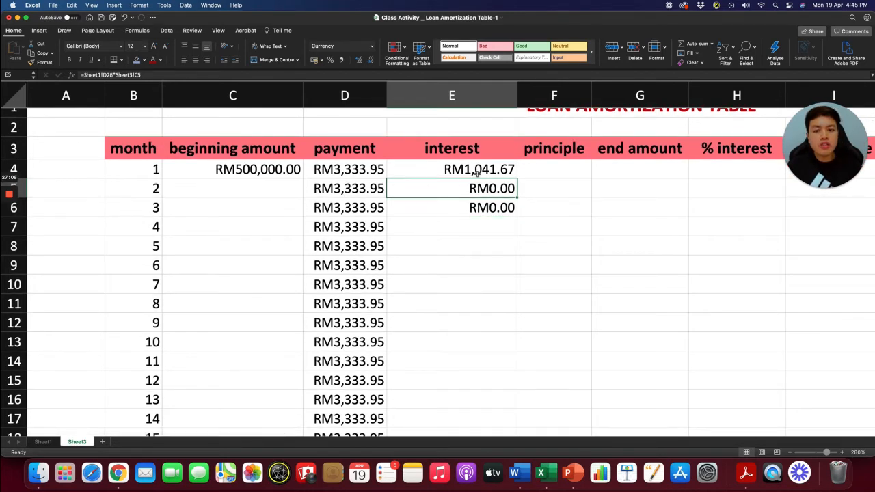
double_click(451, 169)
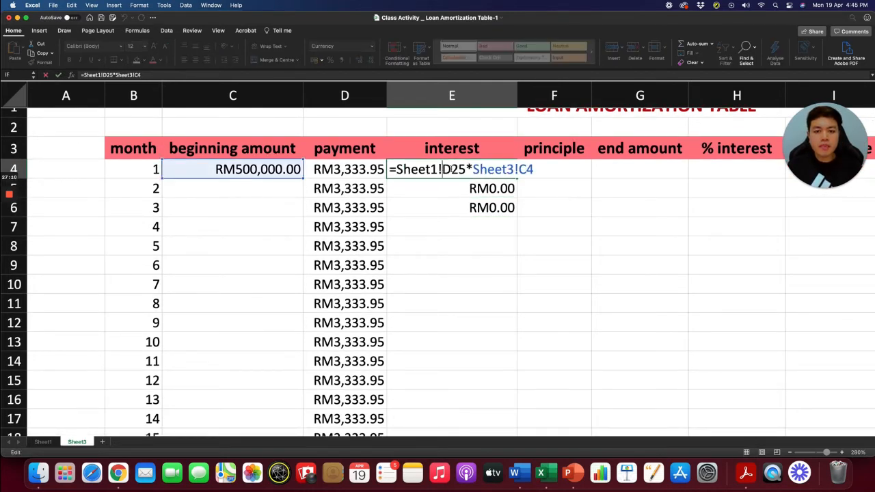
text($)
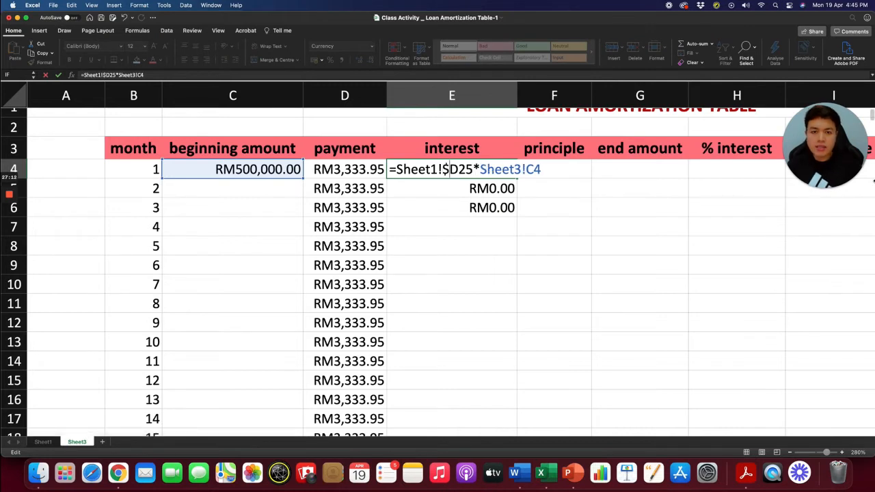
Step: Make the Sheet1 rate reference absolute ($D$25) in the month 1 interest formula and fill it down through month 3
click(458, 169)
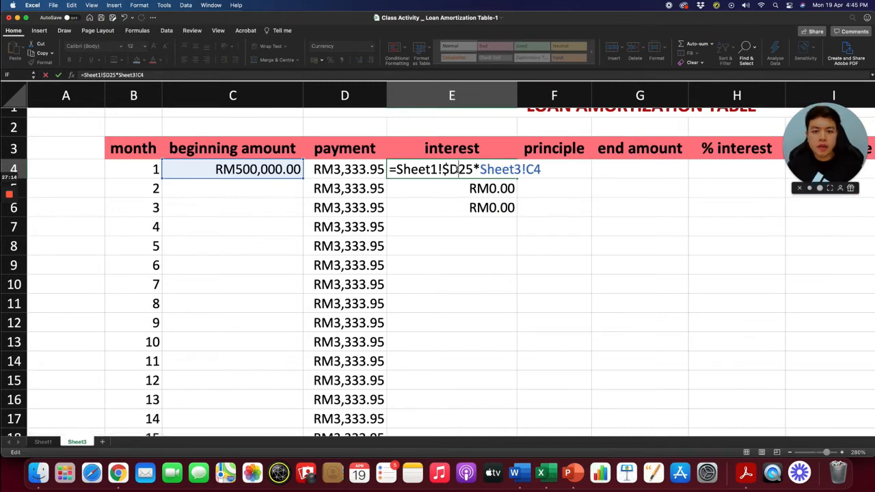
text($)
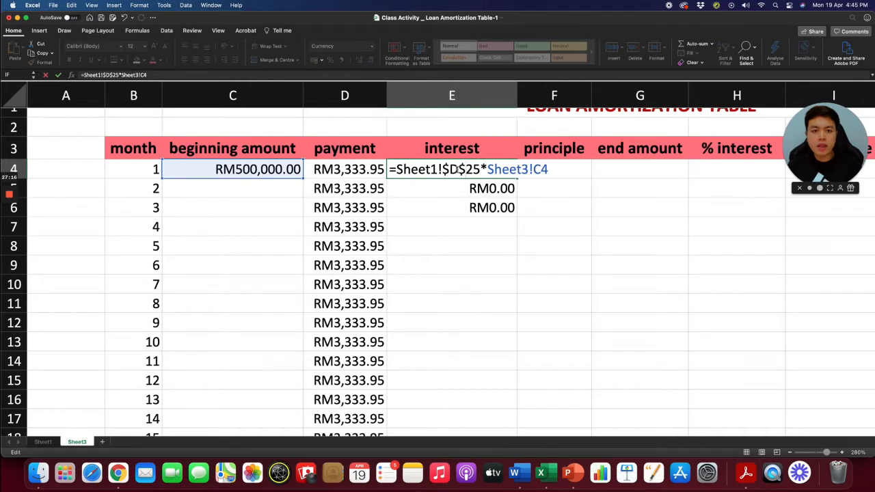
key(Return)
click(502, 169)
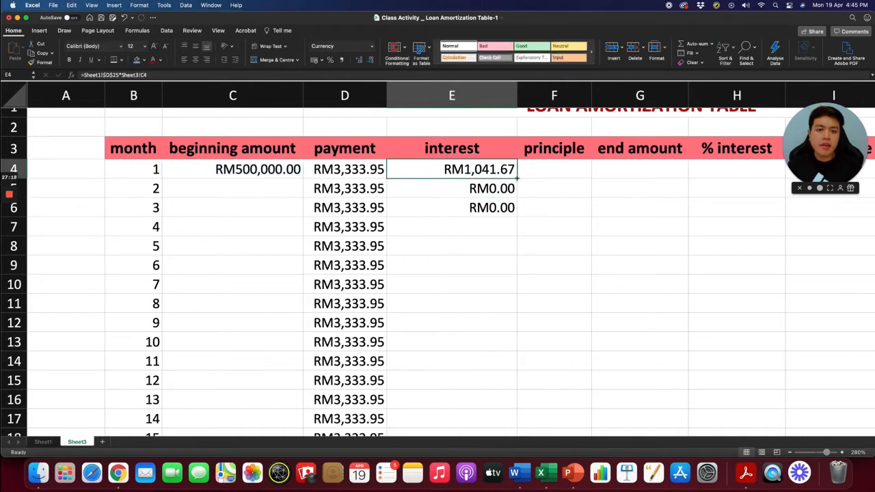
drag(517, 178, 520, 220)
click(471, 243)
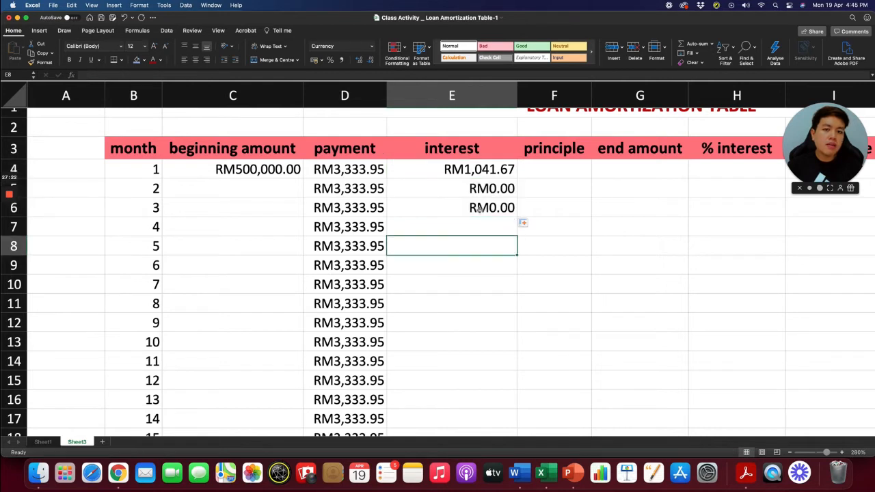
Step: Check the copied interest formula for month 2 and select the month 1 principle cell
double_click(481, 189)
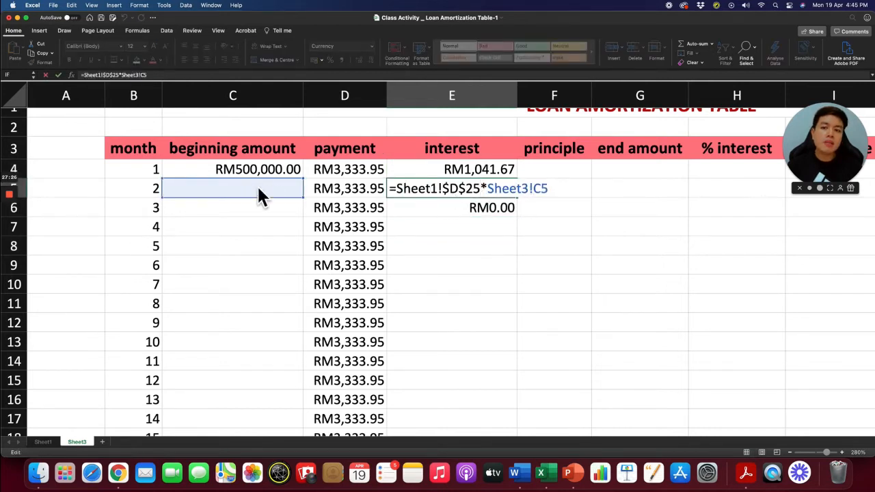
key(Escape)
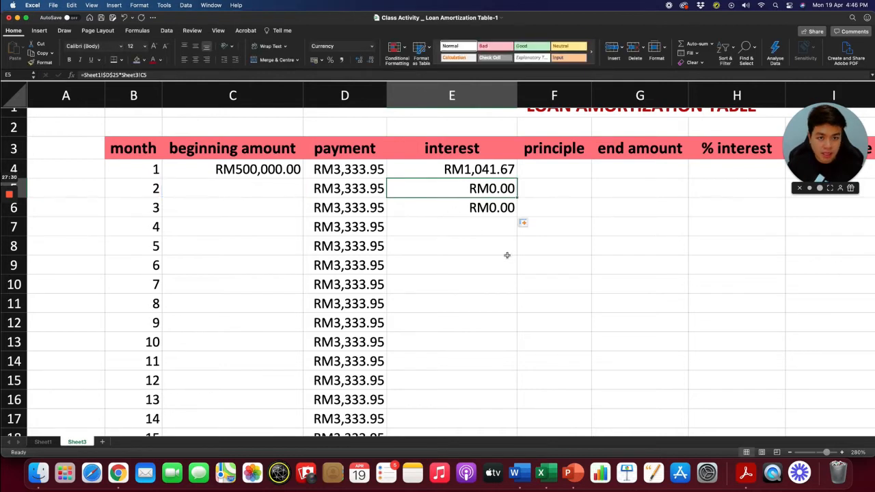
scroll(506, 255, right, 2)
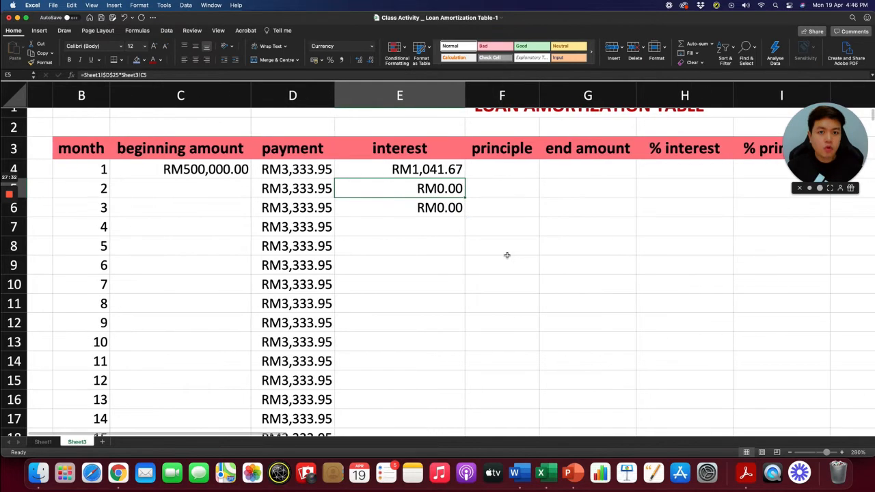
click(501, 169)
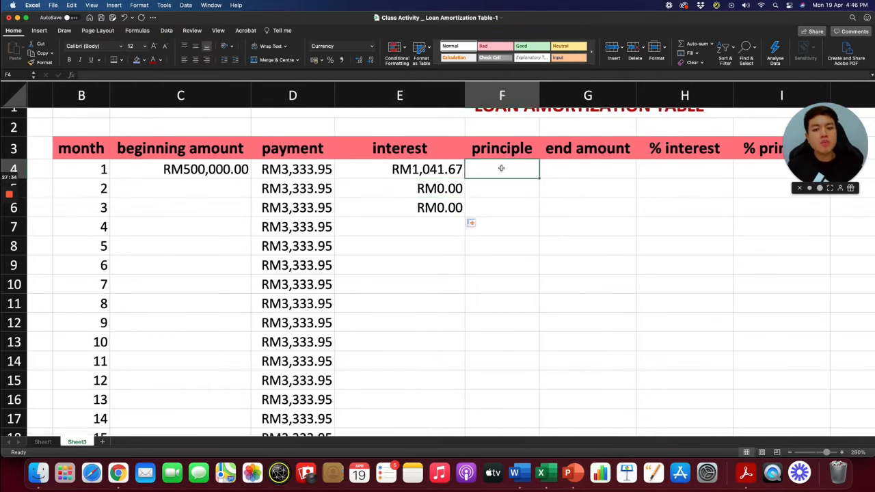
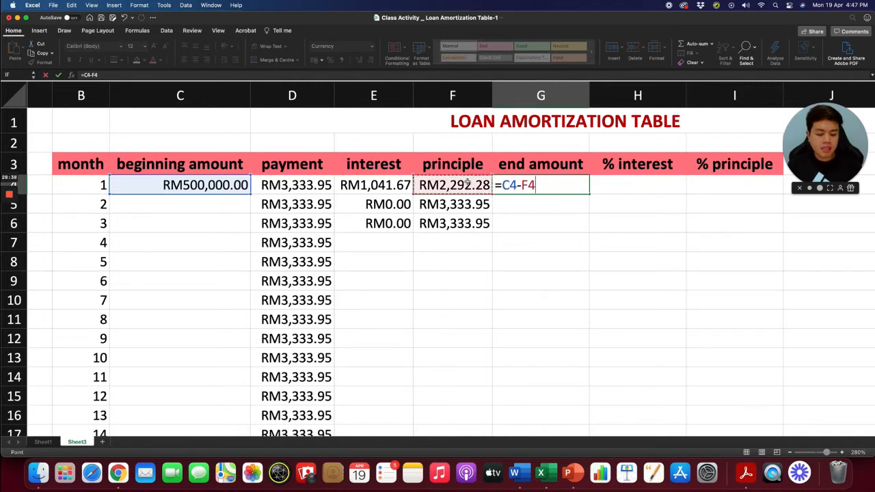
Step: Complete the month 1 end amount formula =C4-F4 and fill it down through month 3
key(Return)
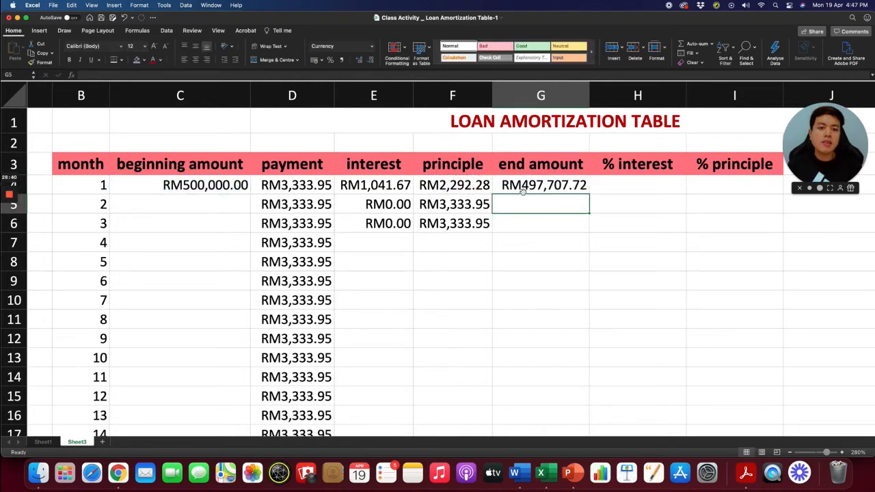
click(582, 190)
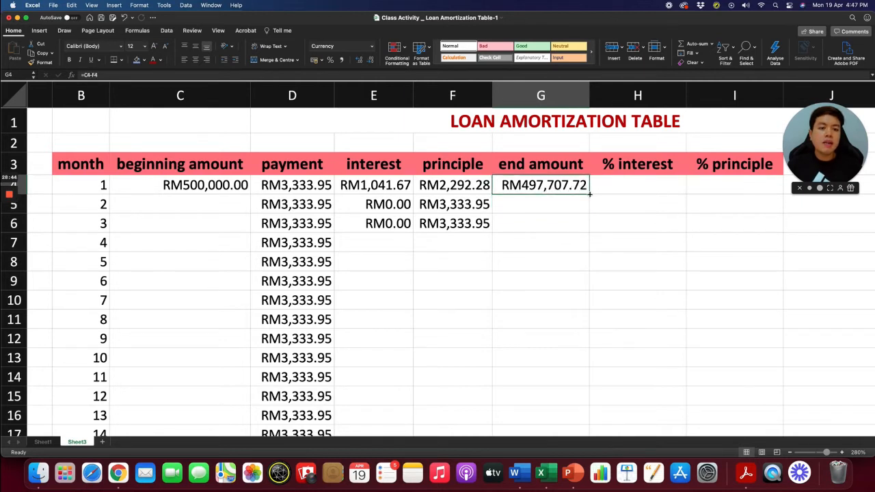
drag(590, 194, 587, 213)
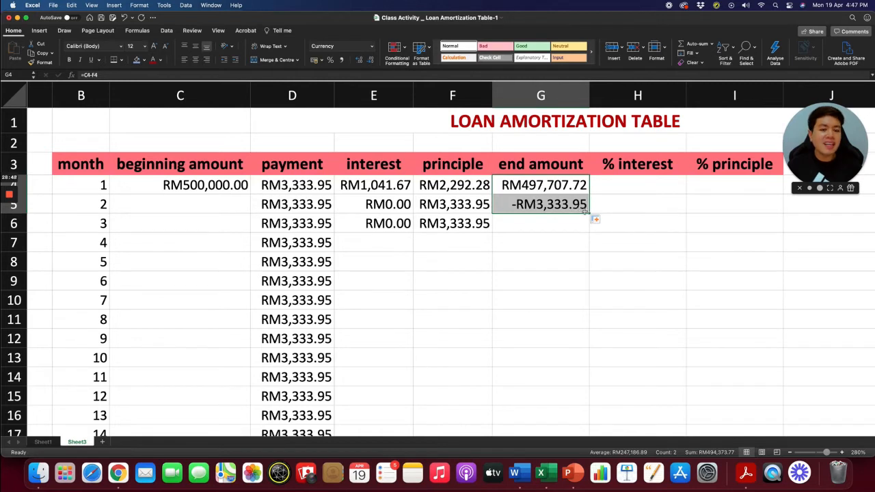
drag(589, 213, 588, 229)
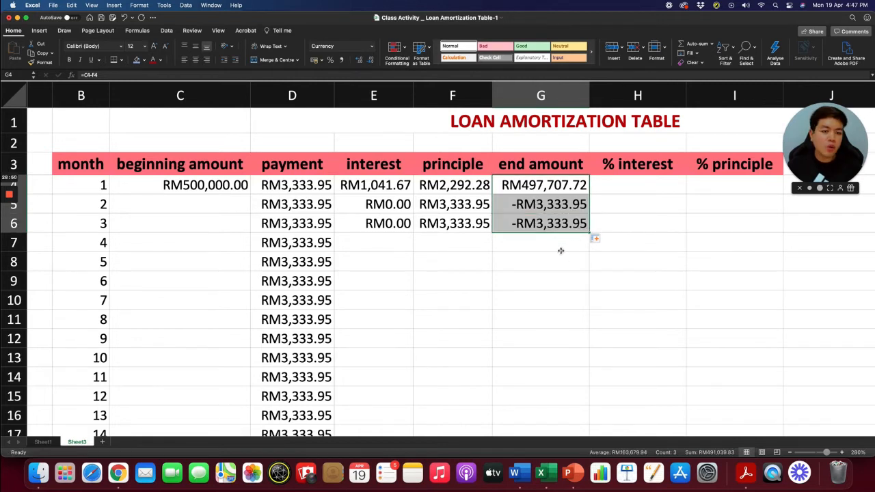
click(561, 251)
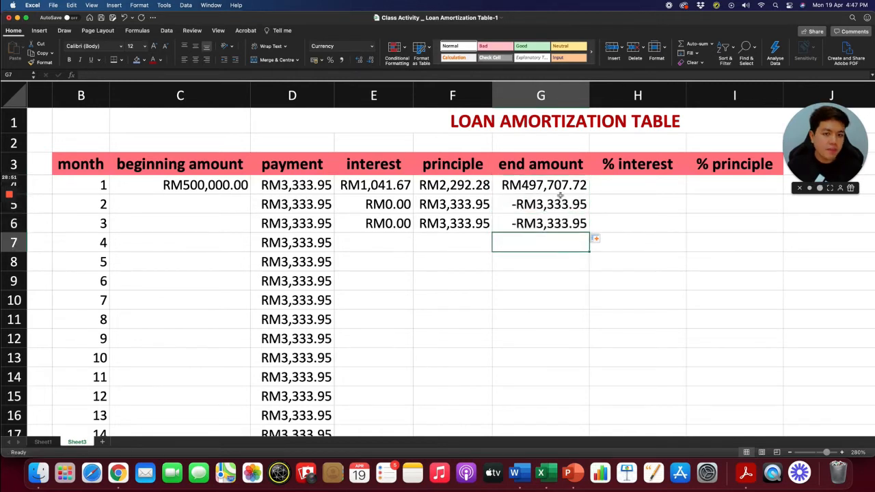
Step: Set the month 2 beginning amount to =G4 and fill the formula down to month 3
click(183, 202)
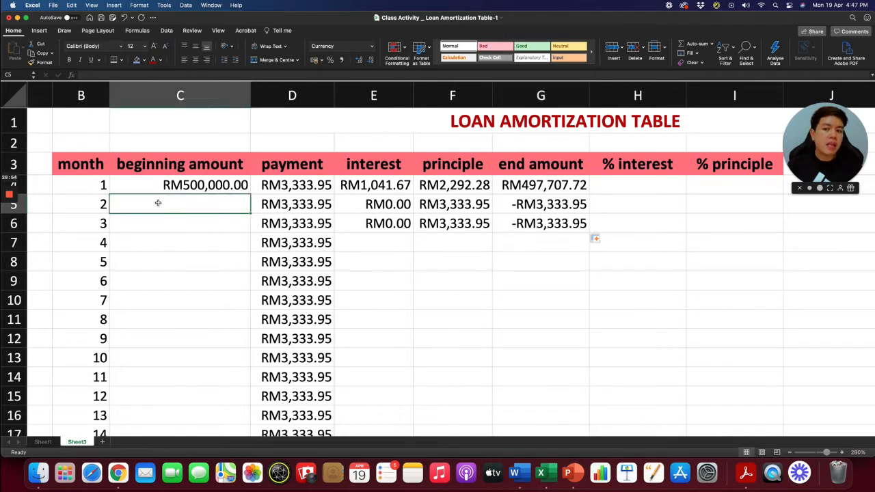
text(=)
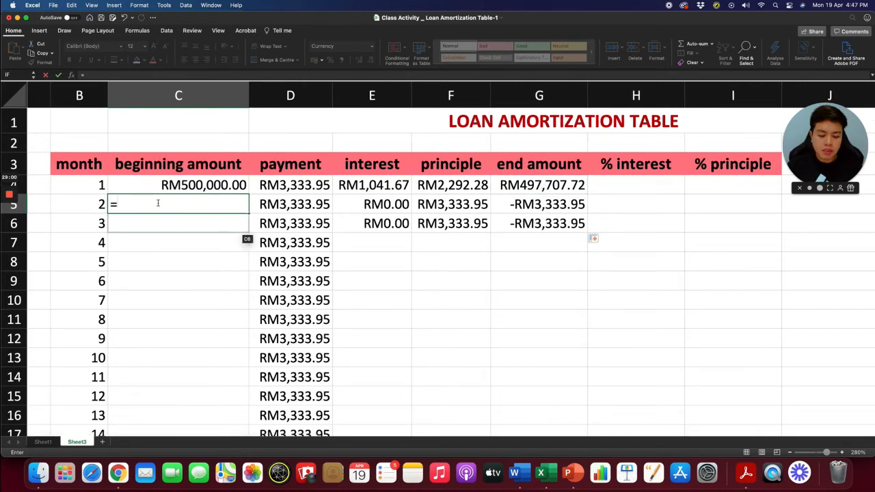
key(Escape)
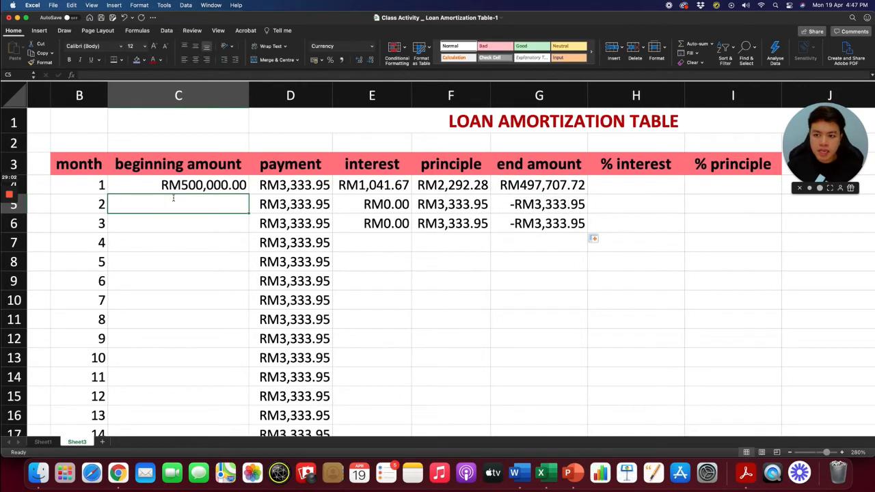
text(=)
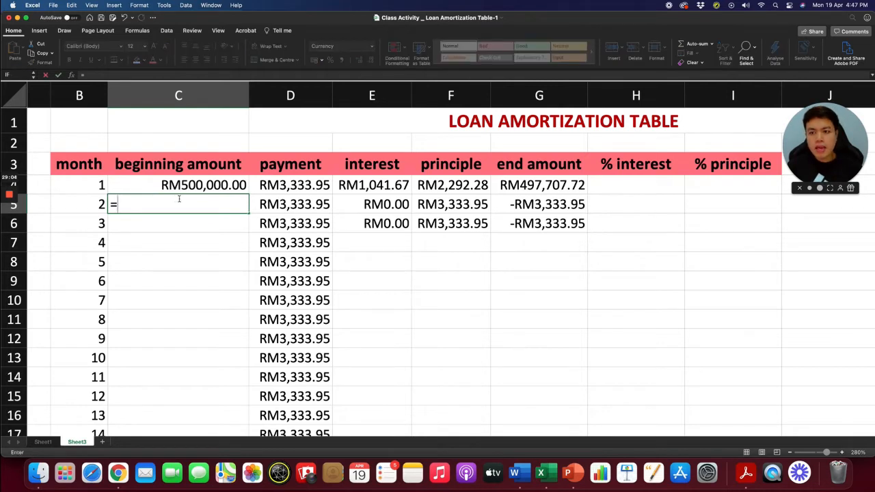
click(518, 181)
key(Return)
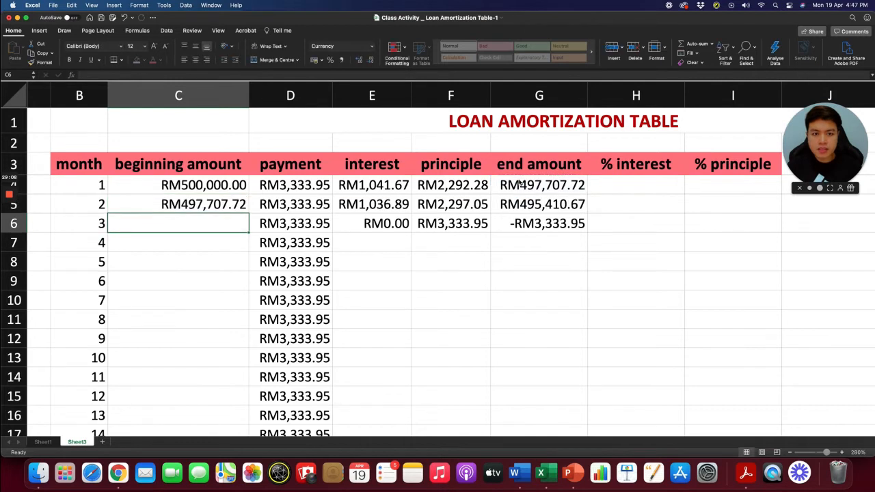
click(229, 205)
drag(250, 213, 249, 226)
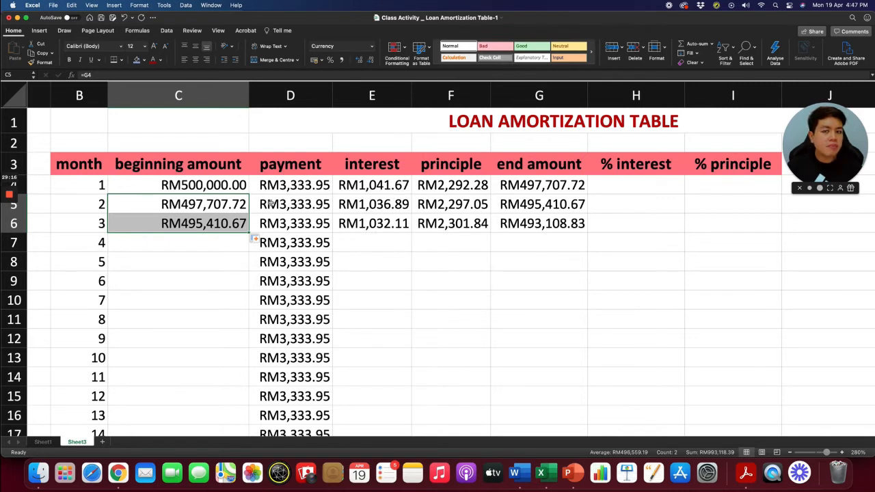
Step: Examine the month 2 beginning amount and interest formulas, tracing the referenced monthly rate on Sheet1
double_click(212, 206)
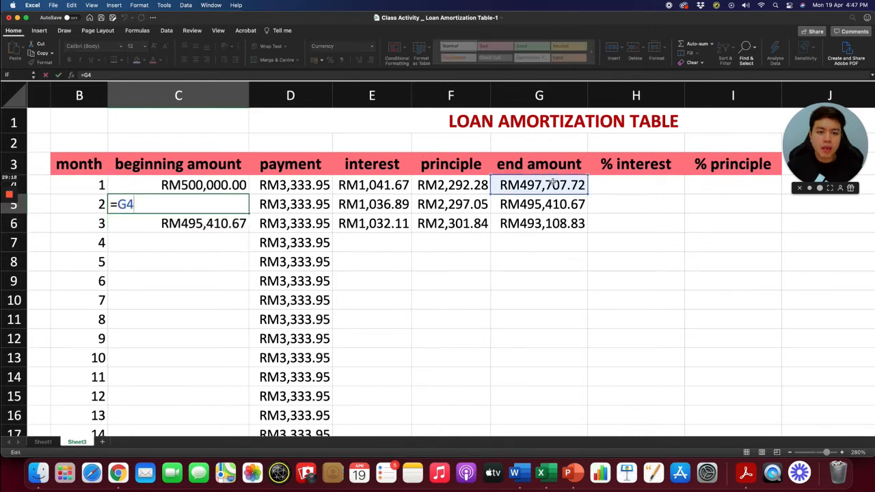
key(Return)
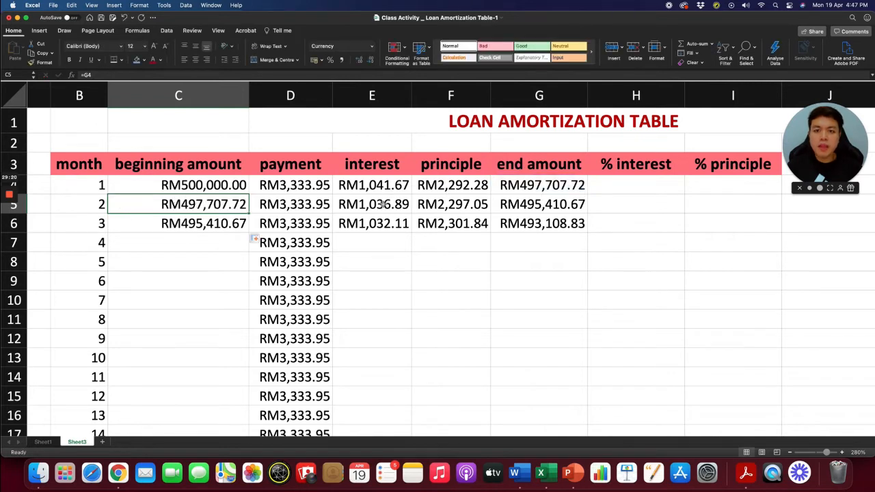
double_click(382, 204)
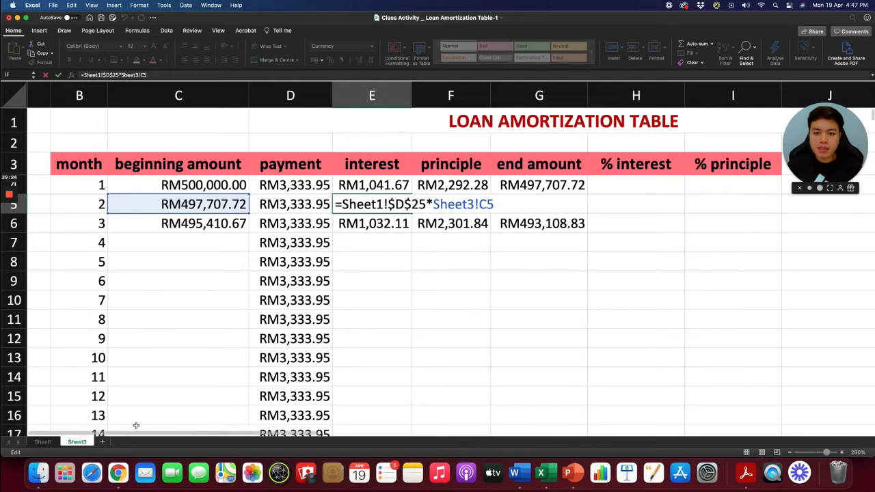
click(47, 443)
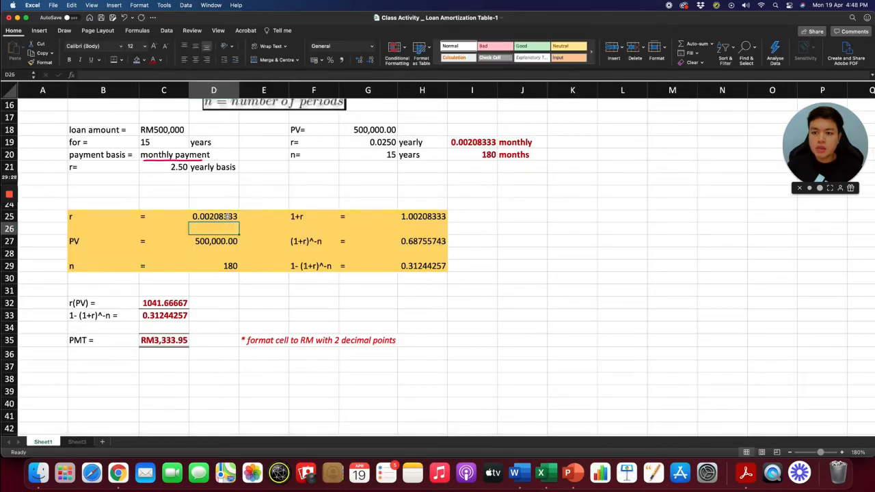
click(77, 442)
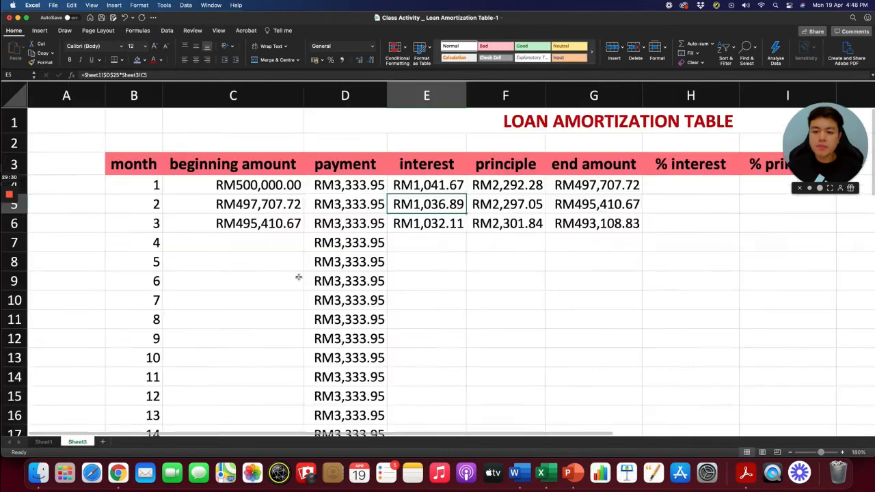
double_click(439, 201)
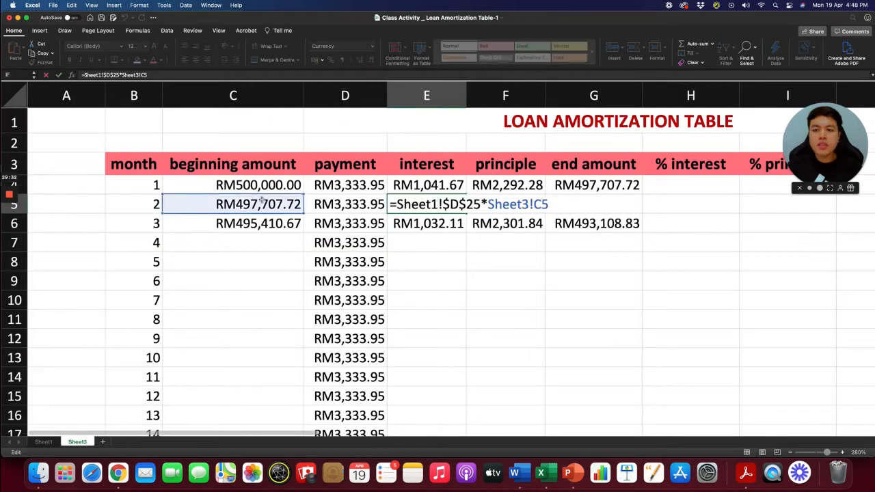
key(Escape)
Step: Examine the cells referenced by the month 2 principle and end amount formulas
click(507, 202)
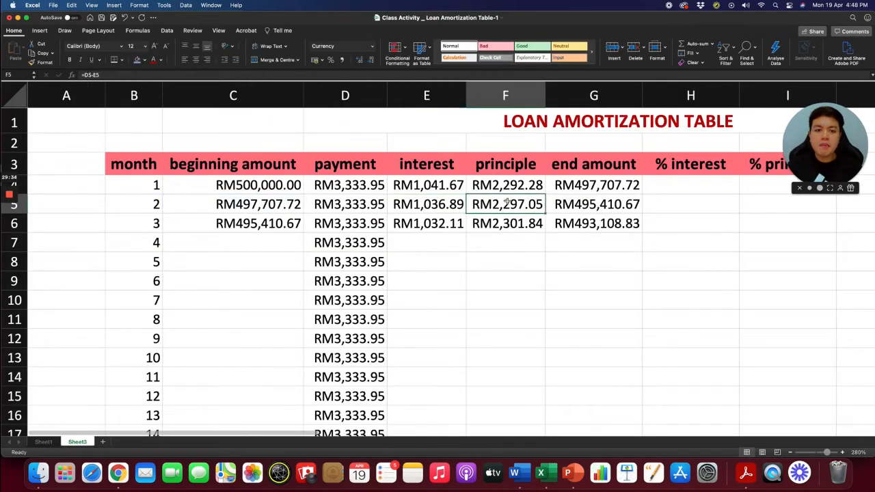
double_click(508, 202)
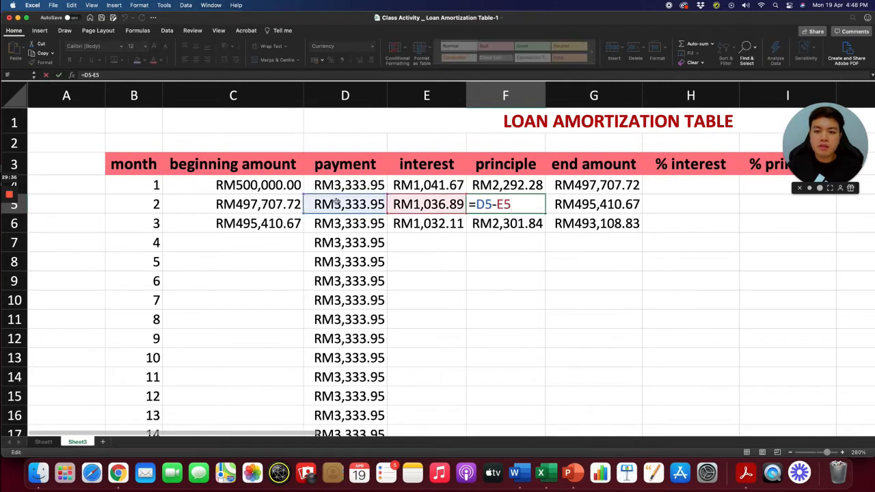
key(Escape)
click(588, 204)
double_click(588, 204)
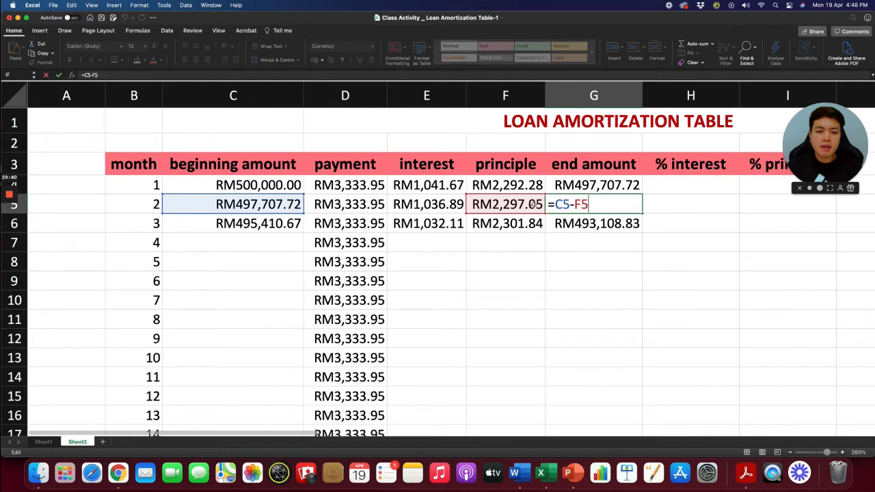
key(Escape)
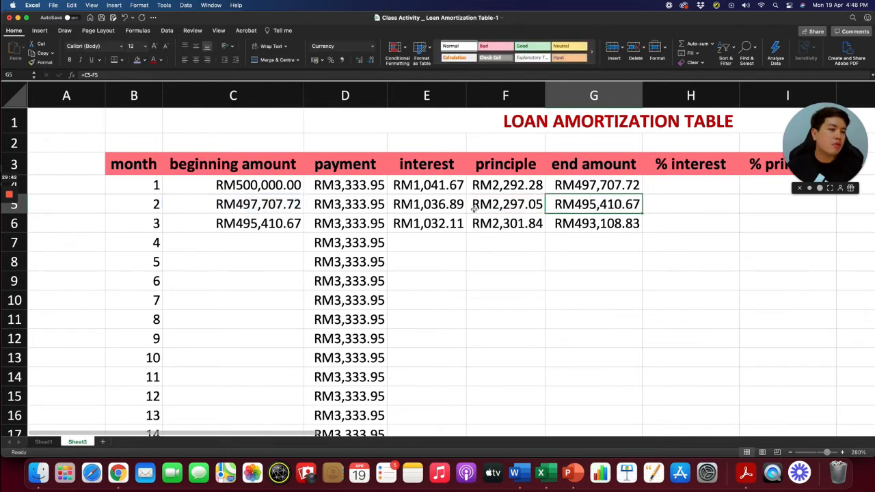
Step: Check that the month 3 beginning amount formula is =G5 and fill it down through month 180
click(263, 224)
text(=G5)
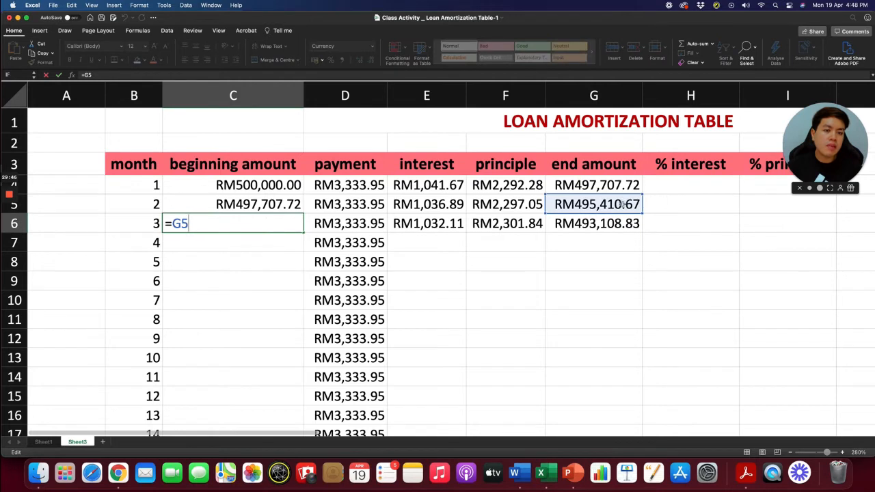
key(Return)
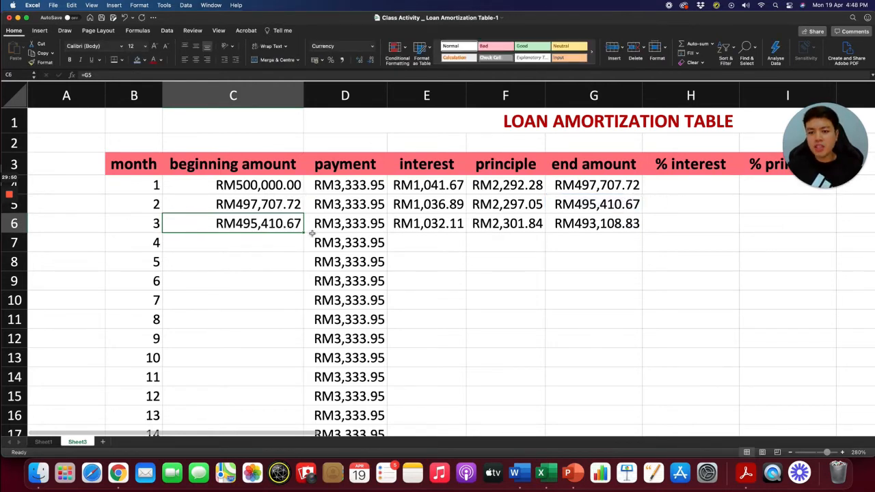
drag(303, 233, 294, 393)
Step: Check which end amount cell the month 5 beginning amount formula refers to, leaving the formula unedited
scroll(504, 305, up, 20)
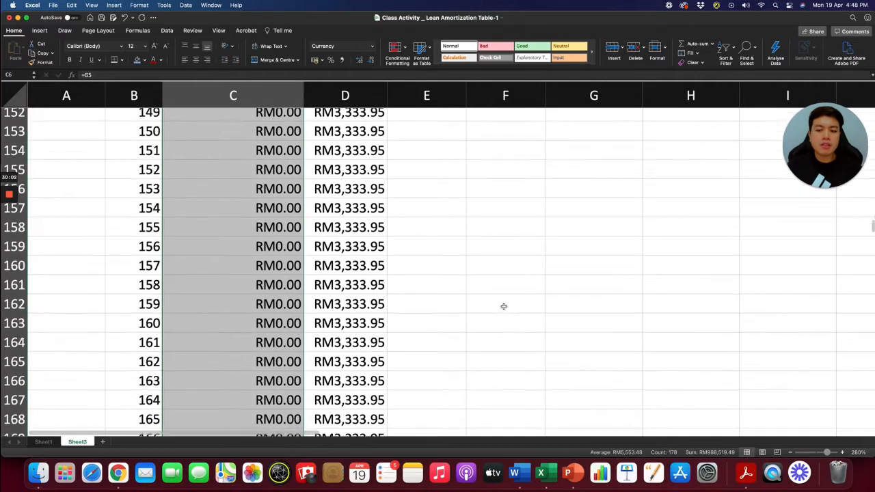
scroll(227, 234, up, 10)
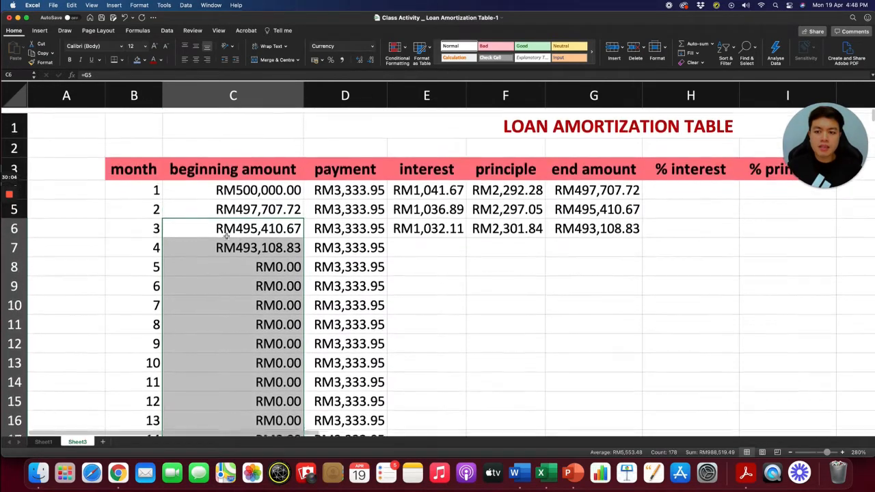
click(267, 261)
double_click(268, 261)
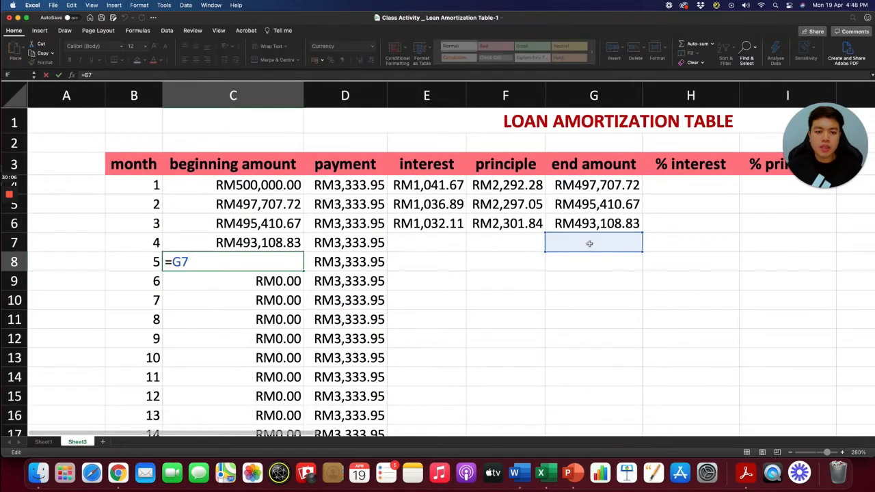
key(Escape)
Step: Fill the month 3 interest, principle and end amount formulas down through month 180 and check the final end amount
drag(430, 225, 613, 224)
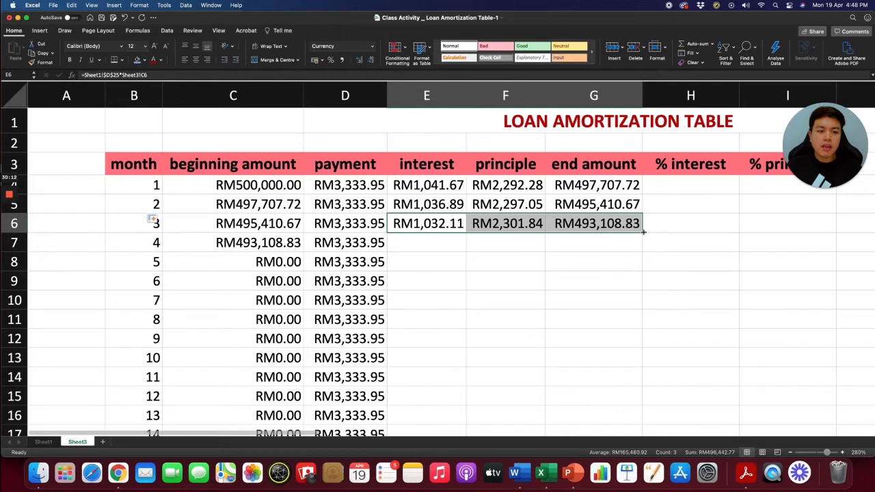
drag(643, 232, 634, 412)
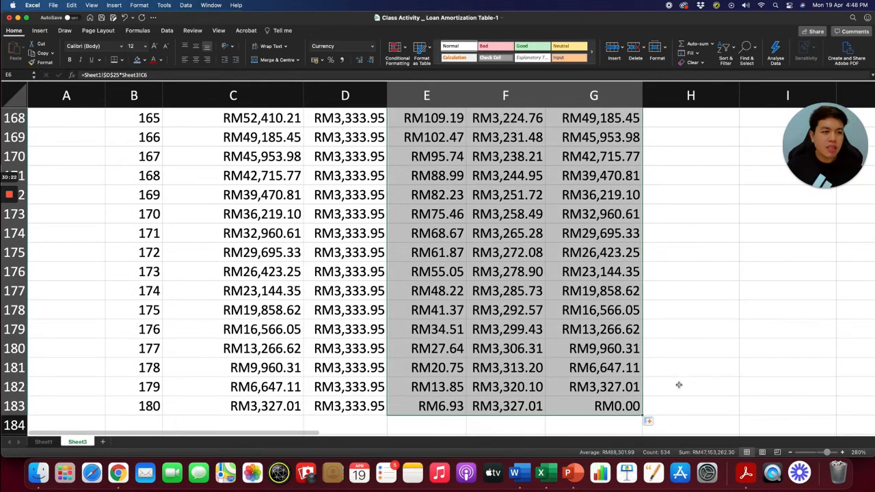
click(616, 405)
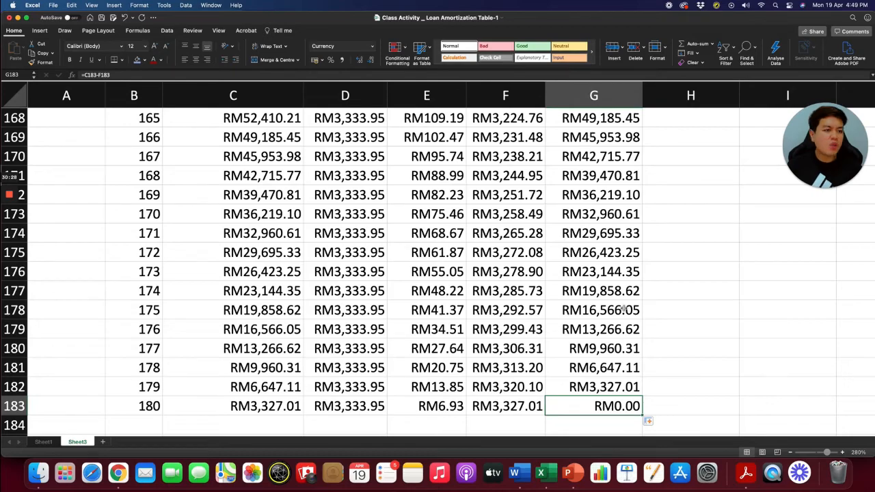
scroll(599, 287, up, 15)
scroll(600, 277, up, 15)
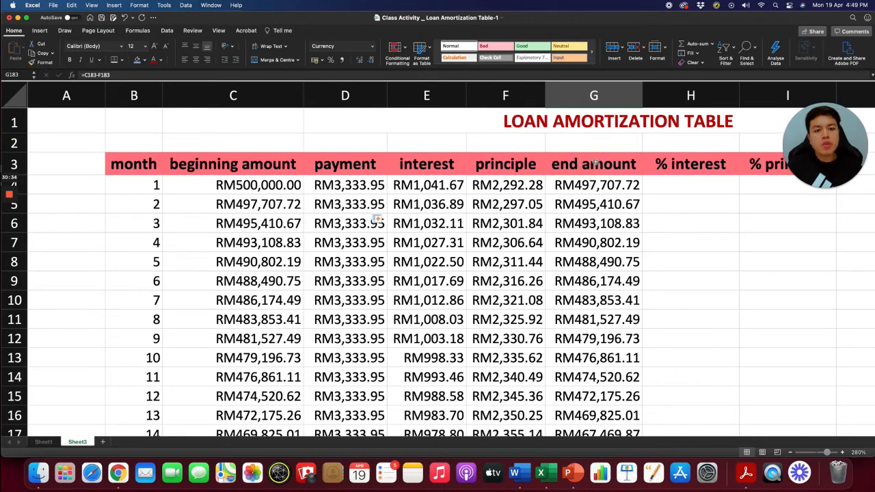
scroll(565, 214, right, 5)
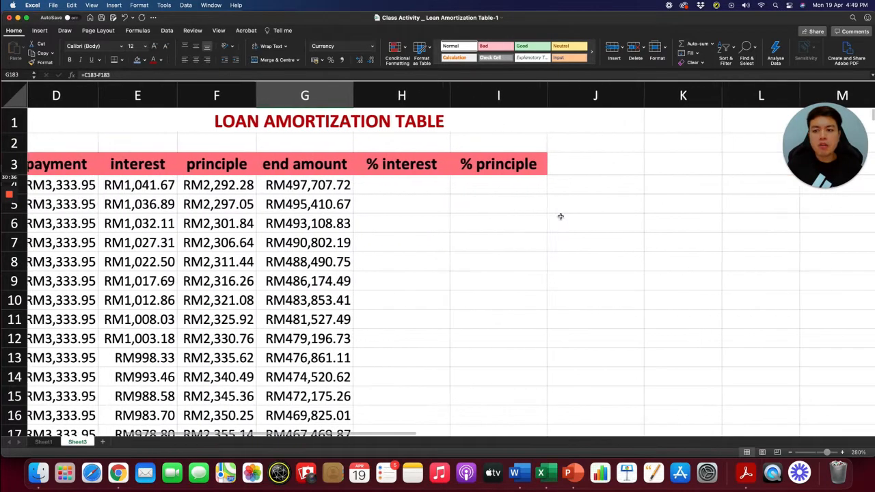
scroll(560, 214, left, 5)
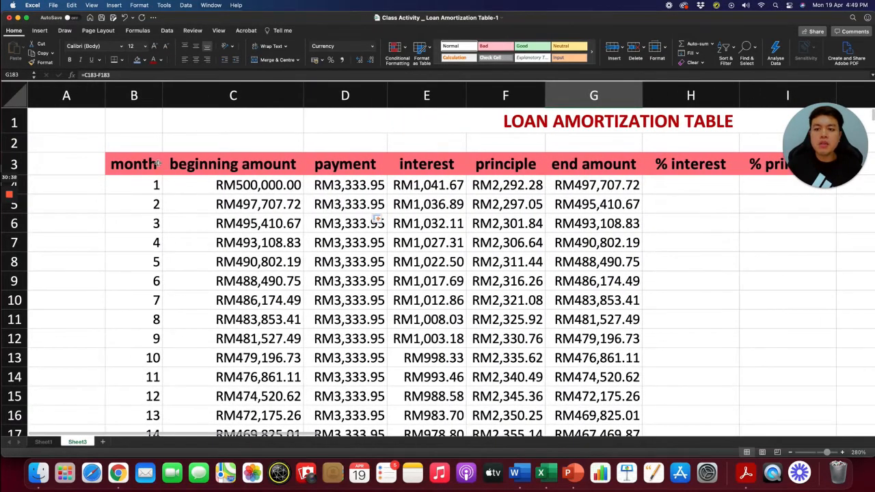
Step: Adjust the beginning amount column and autofit its width to the contents, selecting the month 1 beginning amount cell C4
drag(303, 94, 266, 94)
click(233, 180)
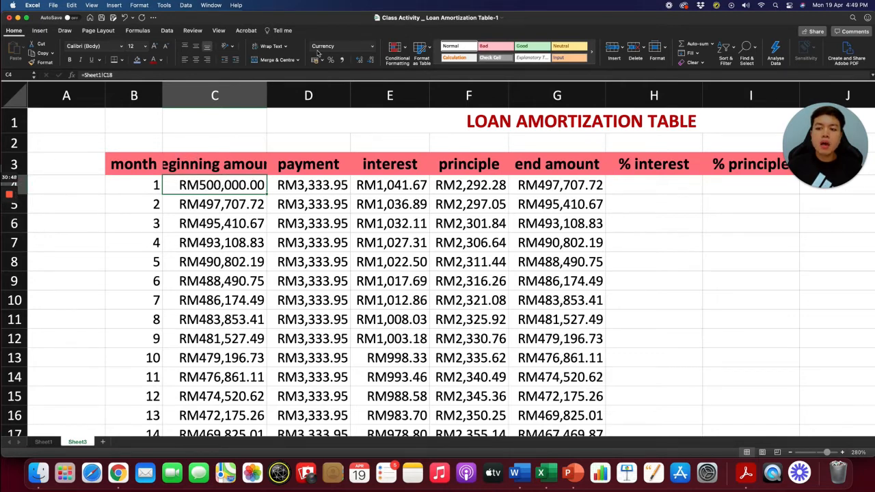
double_click(266, 96)
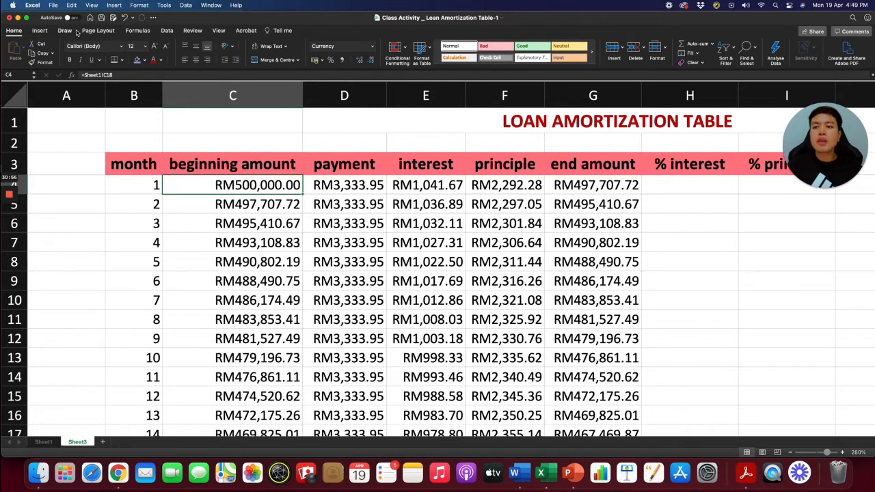
Step: Freeze the panes at C4 and check the locked header rows and month column across the table
click(219, 30)
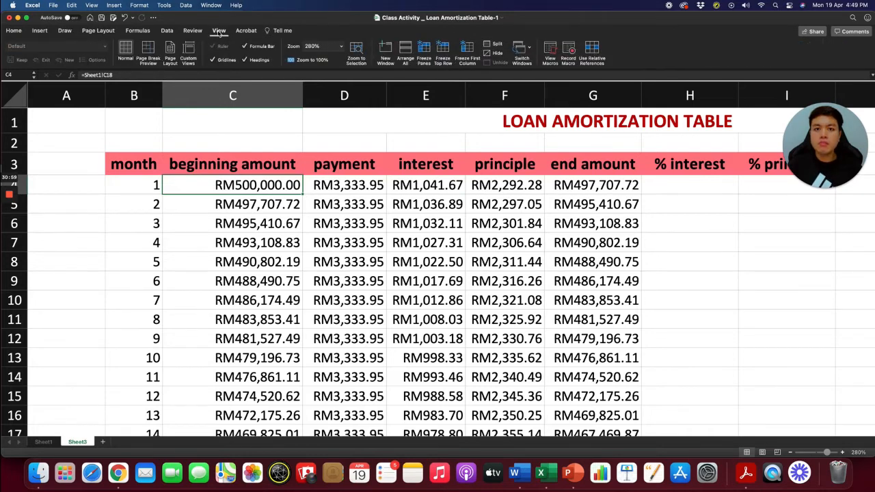
click(425, 49)
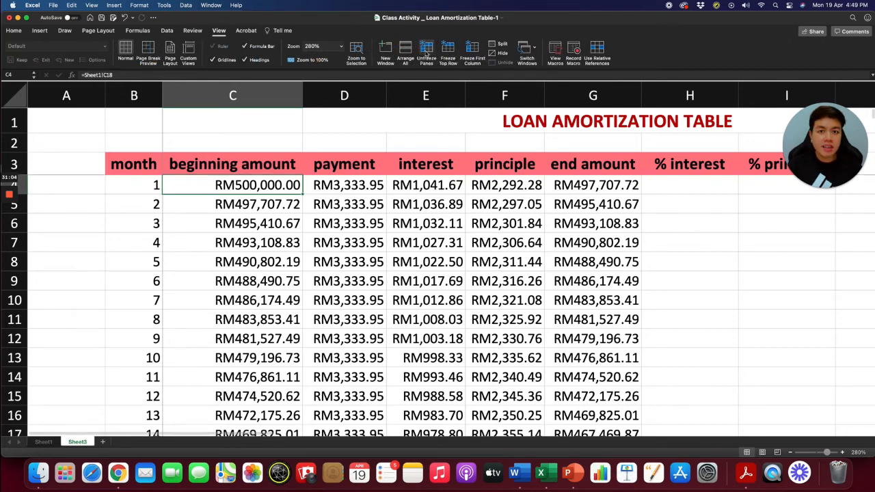
scroll(260, 238, down, 10)
scroll(260, 239, down, 10)
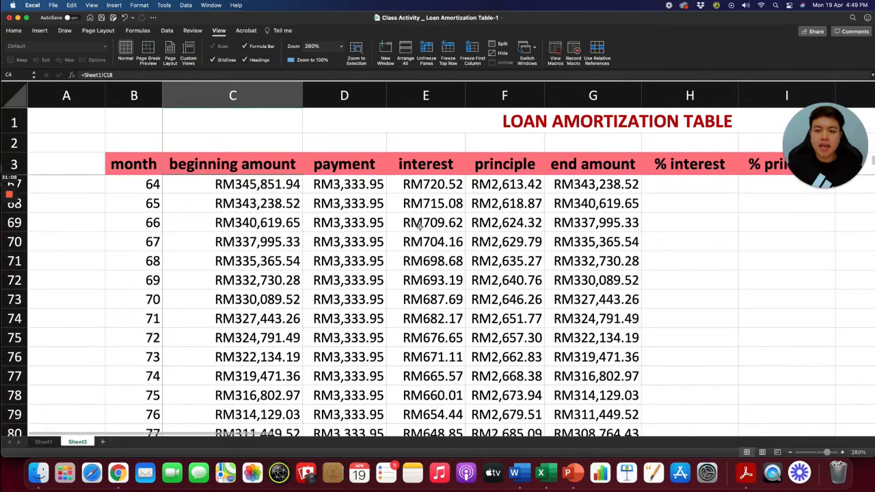
scroll(419, 227, right, 5)
scroll(534, 243, right, 10)
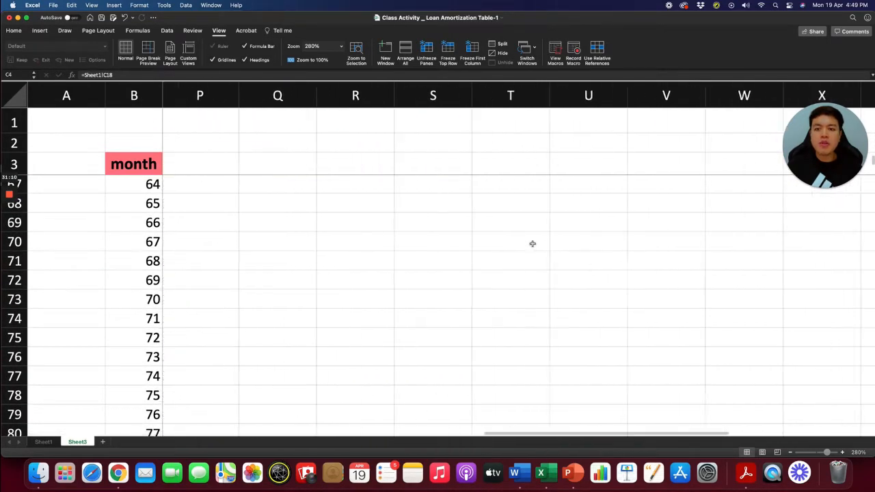
scroll(533, 243, left, 15)
scroll(254, 162, down, 20)
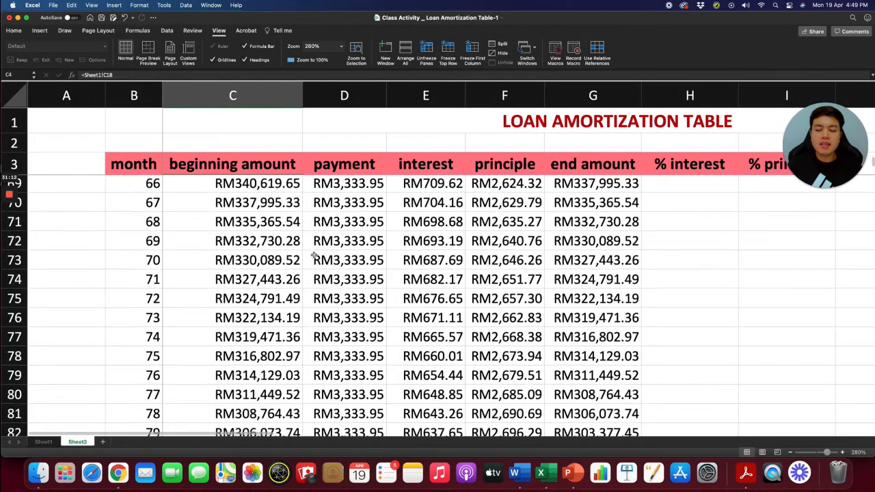
scroll(314, 253, down, 9)
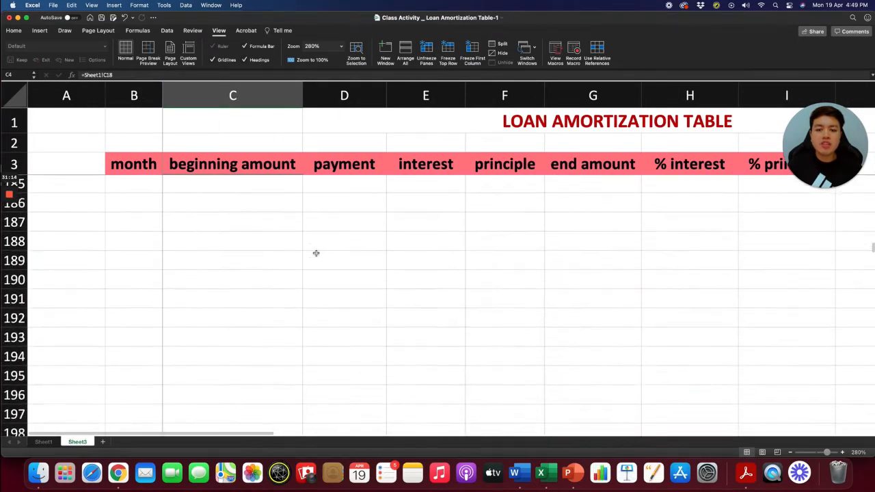
scroll(317, 254, up, 3)
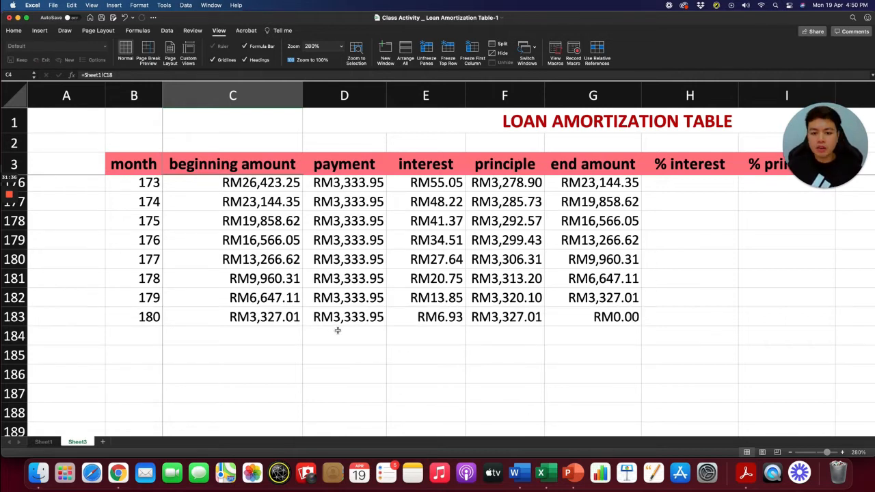
scroll(345, 278, up, 20)
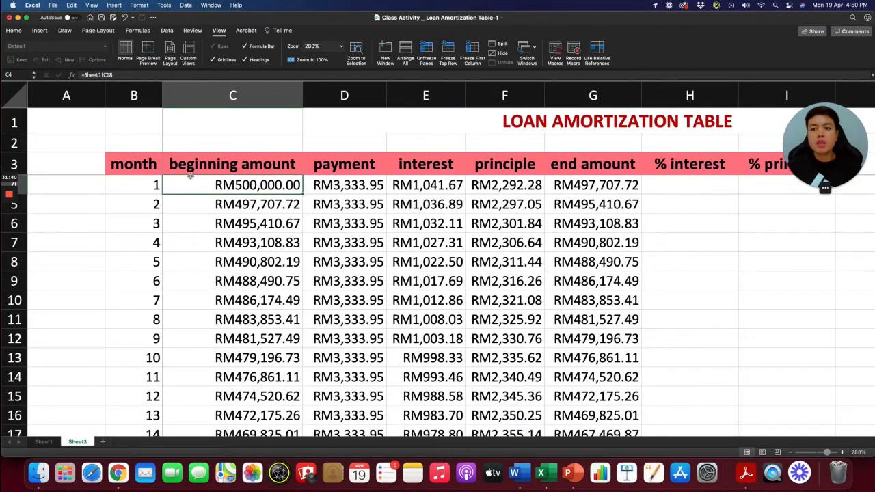
Step: Unfreeze the panes, reselect the month 1 beginning amount cell C4 and check how the sheet scrolls without them
click(426, 58)
click(437, 226)
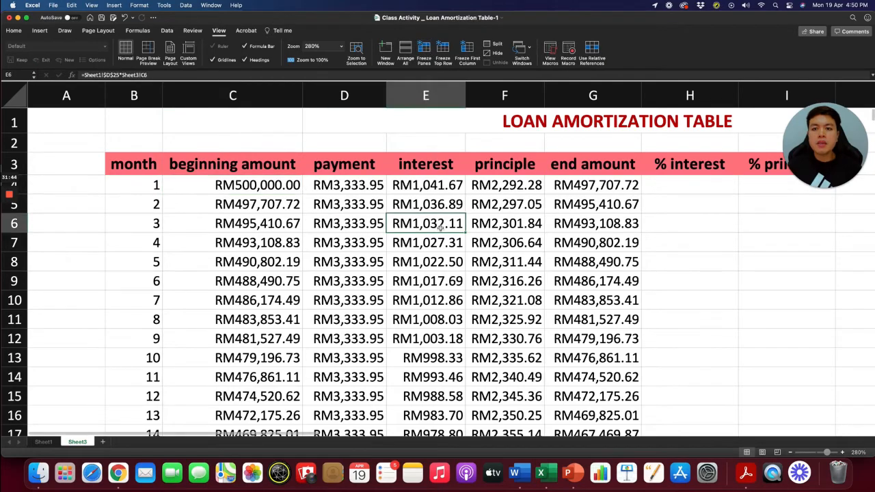
click(284, 188)
scroll(384, 233, right, 2)
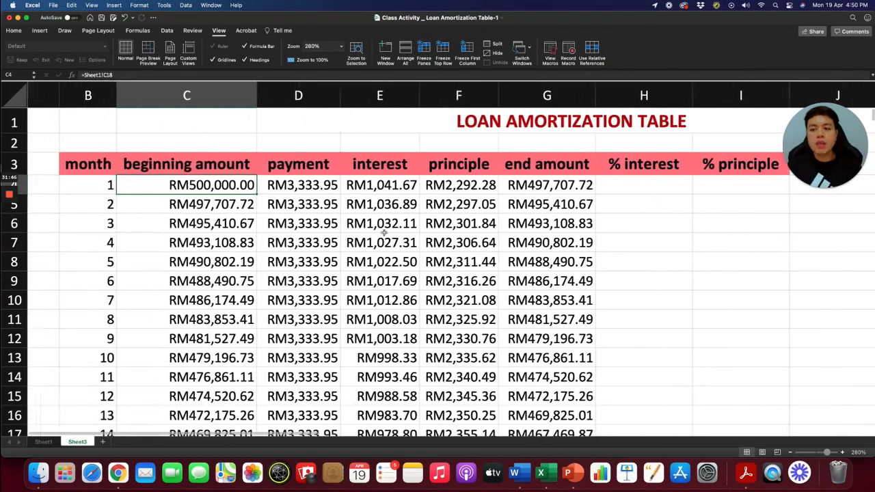
scroll(384, 233, left, 2)
scroll(384, 233, down, 5)
scroll(541, 198, up, 5)
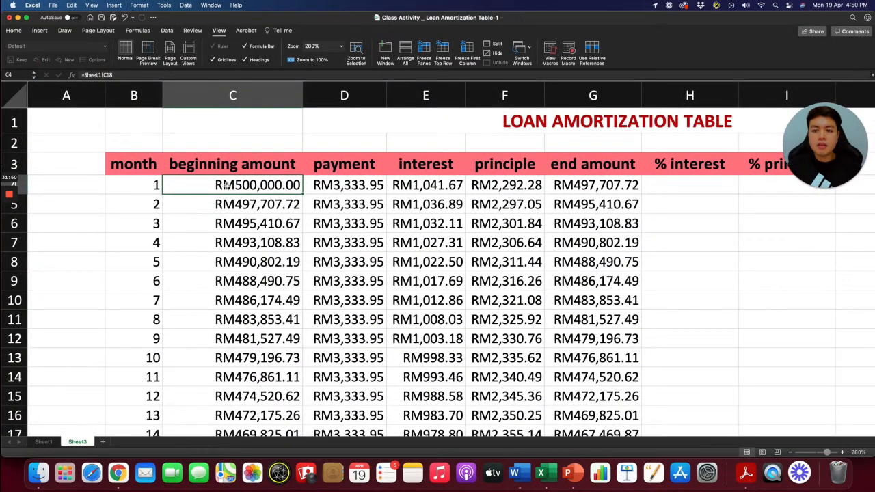
Step: Freeze the panes again at C4 to lock rows 1 to 3 and columns A and B, and test the locked areas
click(425, 49)
scroll(299, 363, down, 10)
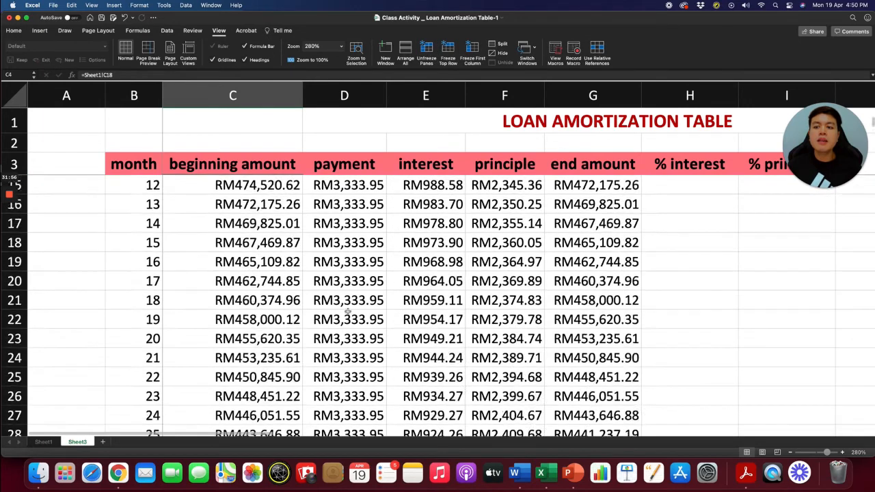
scroll(341, 314, up, 10)
scroll(354, 309, right, 5)
scroll(354, 309, left, 5)
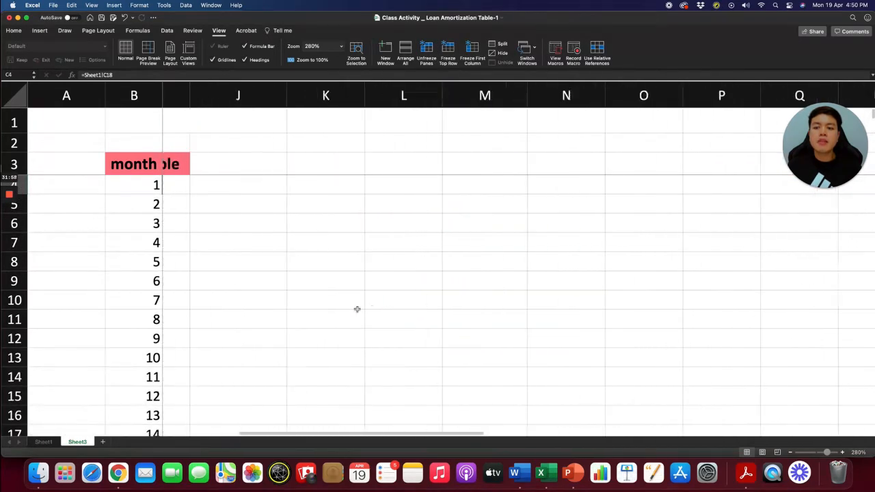
scroll(355, 310, down, 15)
scroll(355, 309, up, 12)
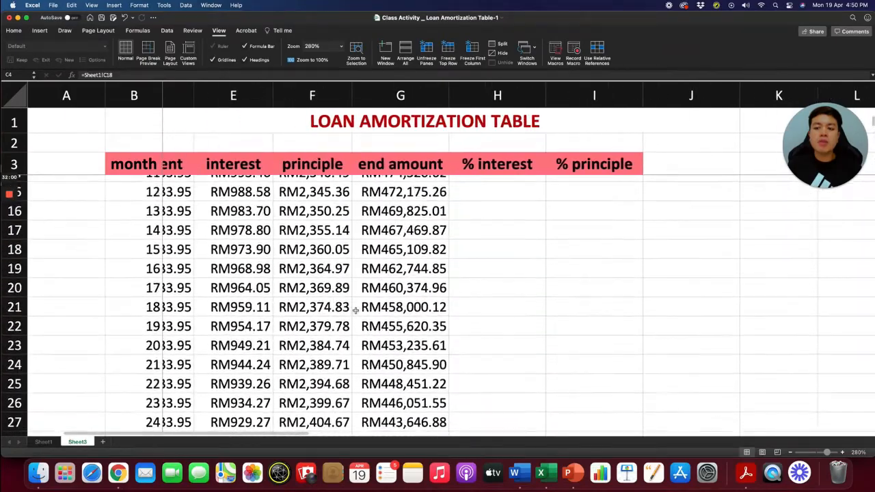
scroll(355, 309, left, 2)
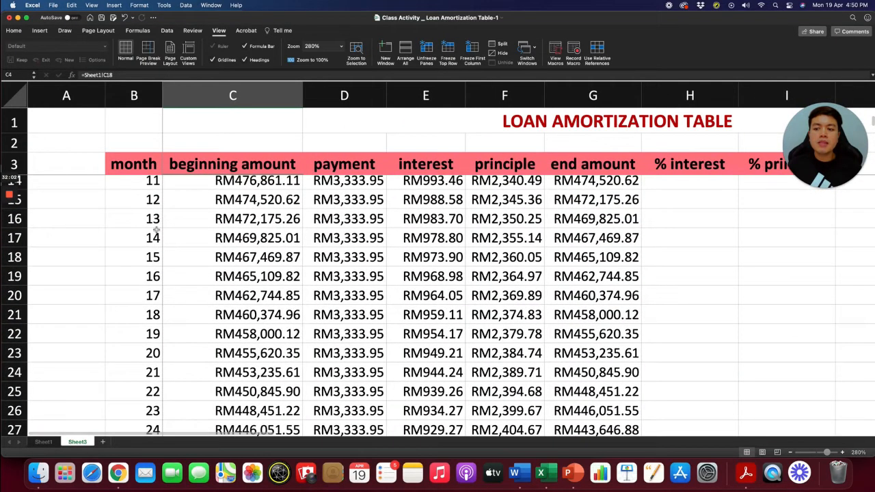
scroll(595, 253, up, 3)
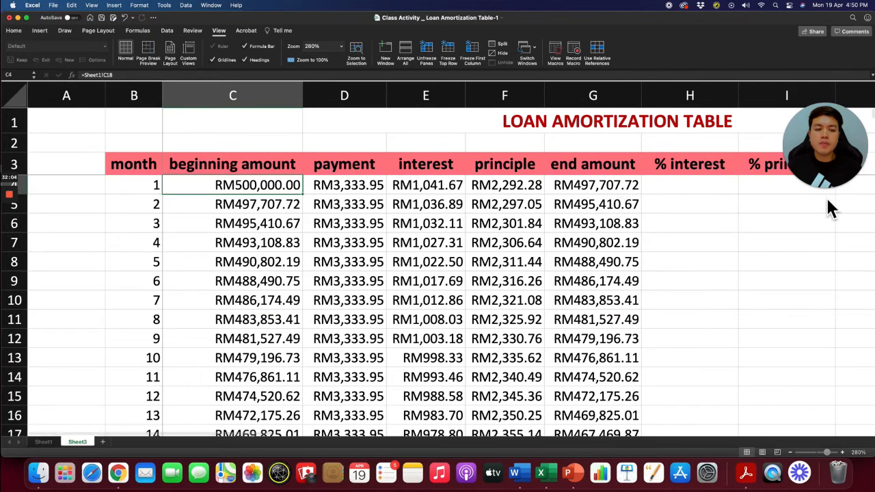
scroll(754, 246, right, 2)
scroll(752, 247, left, 2)
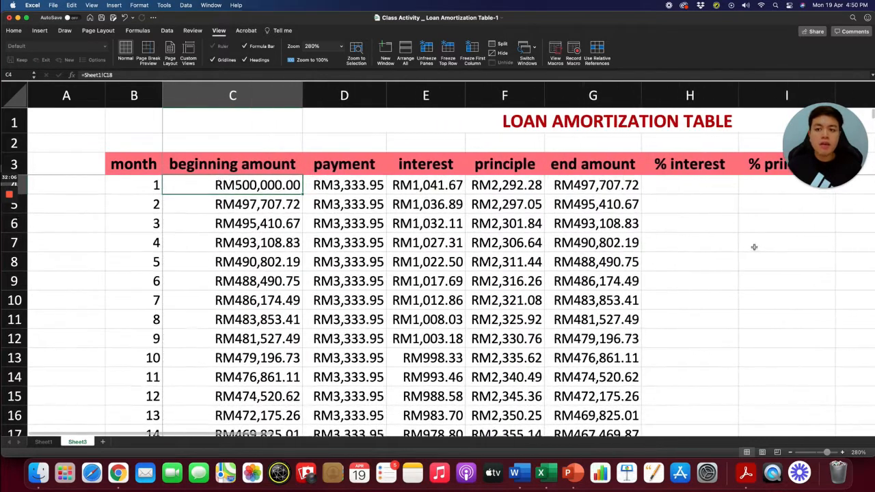
Step: Calculate the month 1 % interest in H4 as interest divided by payment, using =E4/D4
scroll(745, 250, right, 4)
click(618, 169)
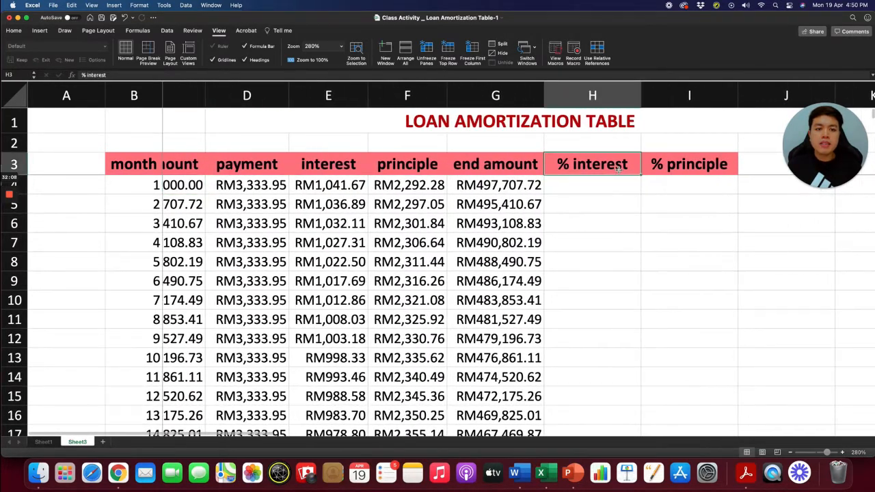
click(698, 167)
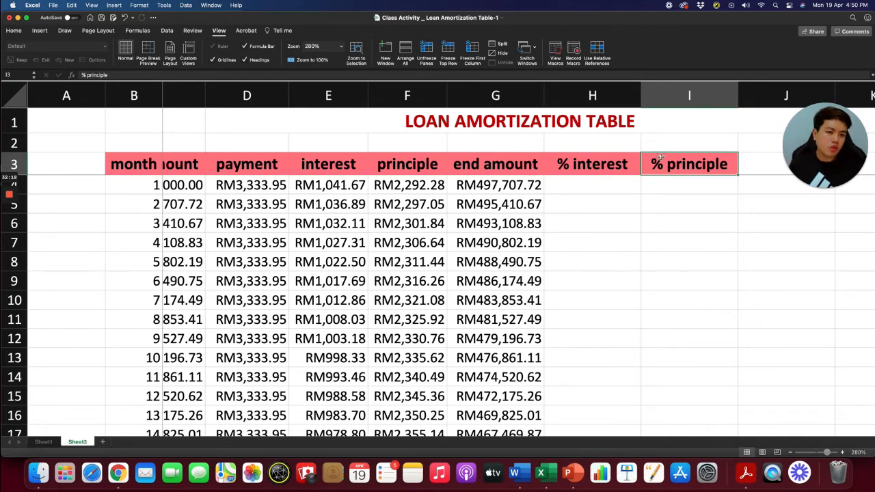
click(621, 186)
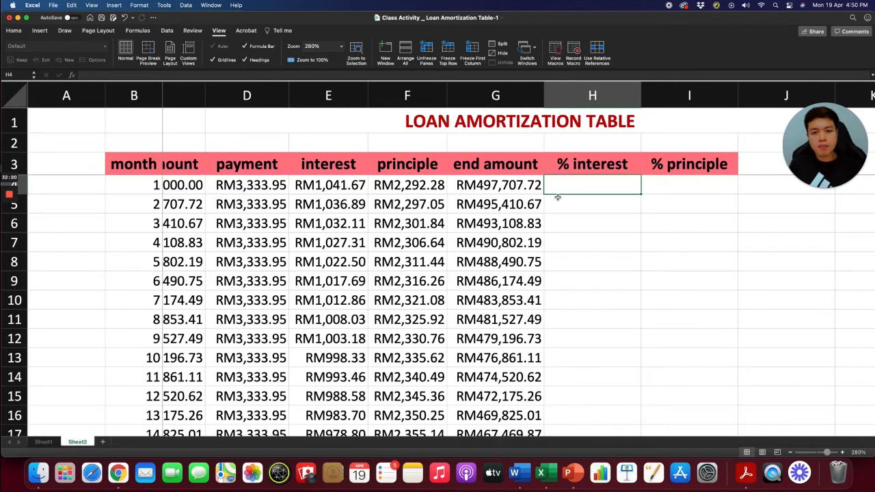
text(=)
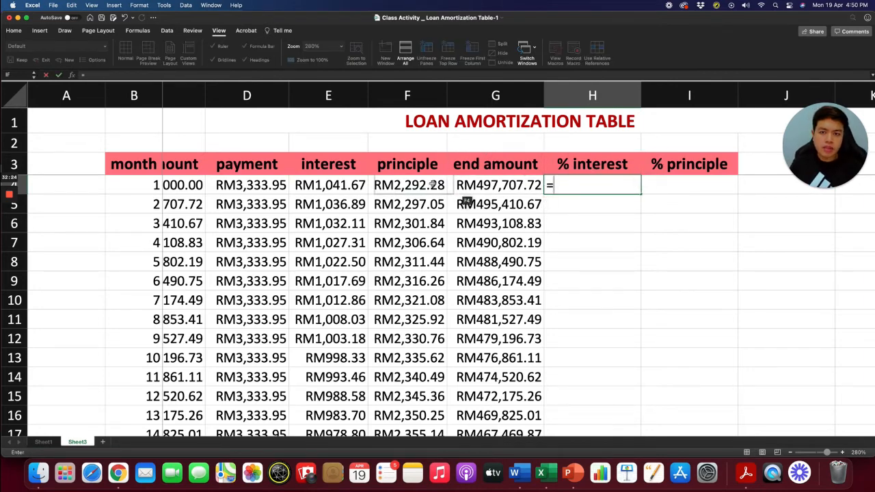
click(346, 185)
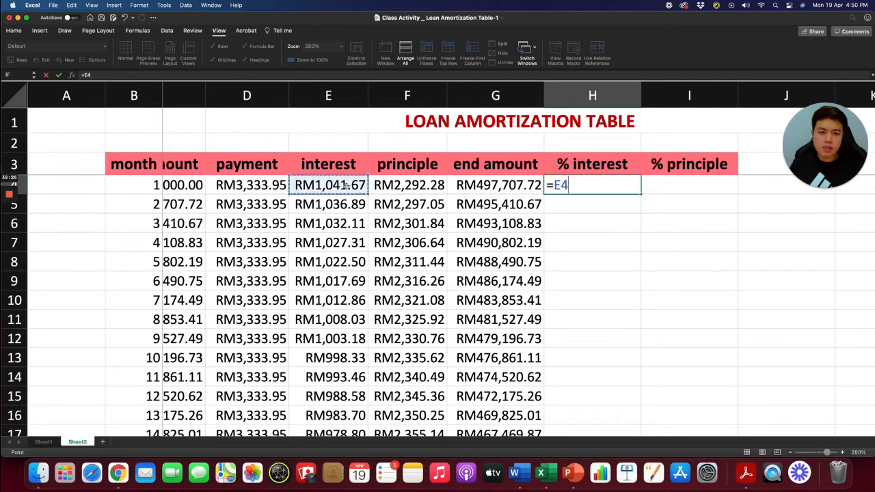
text(/)
click(254, 185)
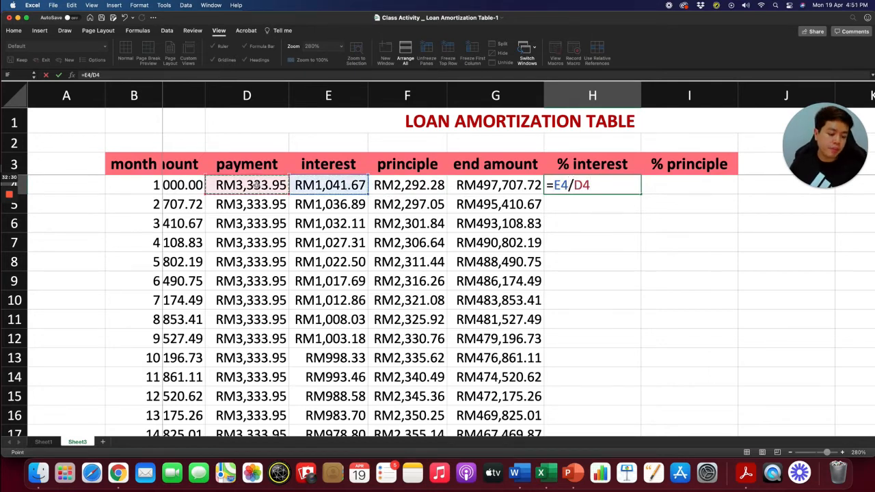
key(Return)
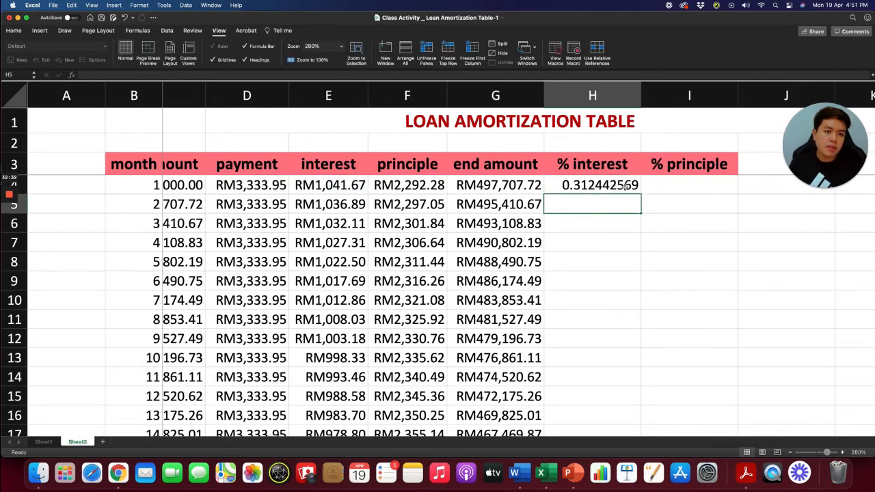
Step: Format the % interest and % principle cells H4:I183 as Percentage with 2 decimal places
click(622, 184)
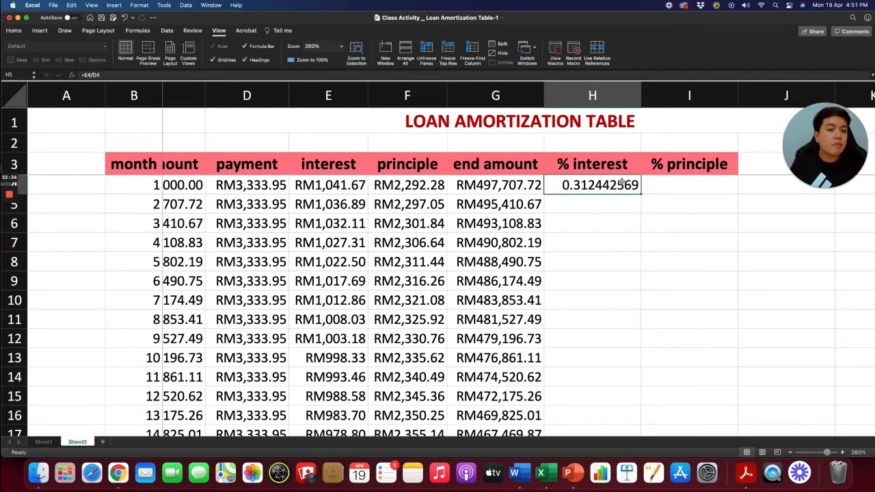
drag(622, 183, 688, 185)
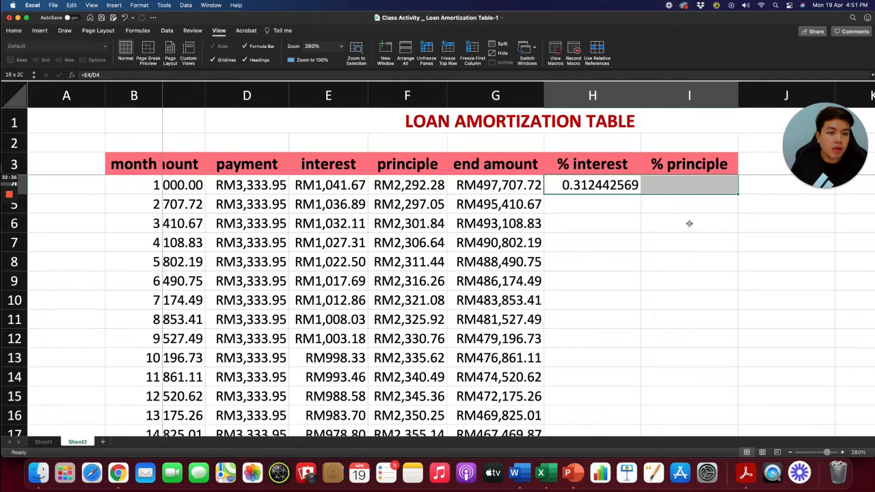
drag(689, 224, 667, 394)
right_click(623, 282)
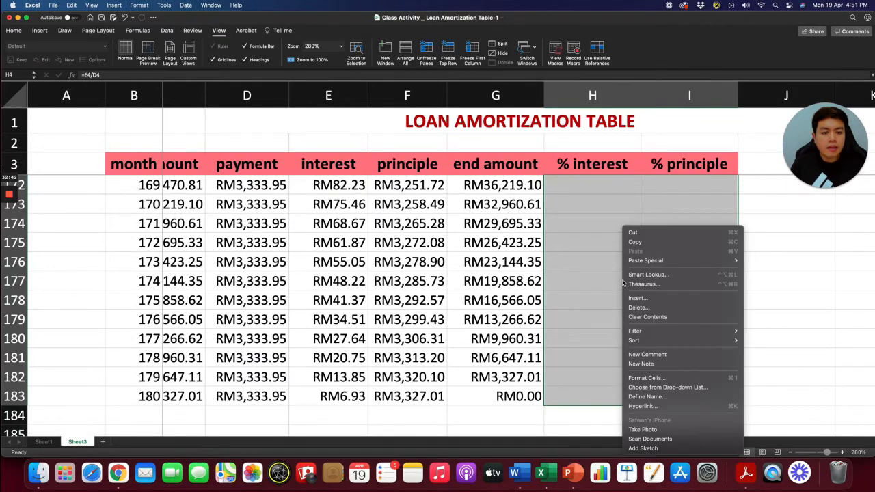
click(661, 377)
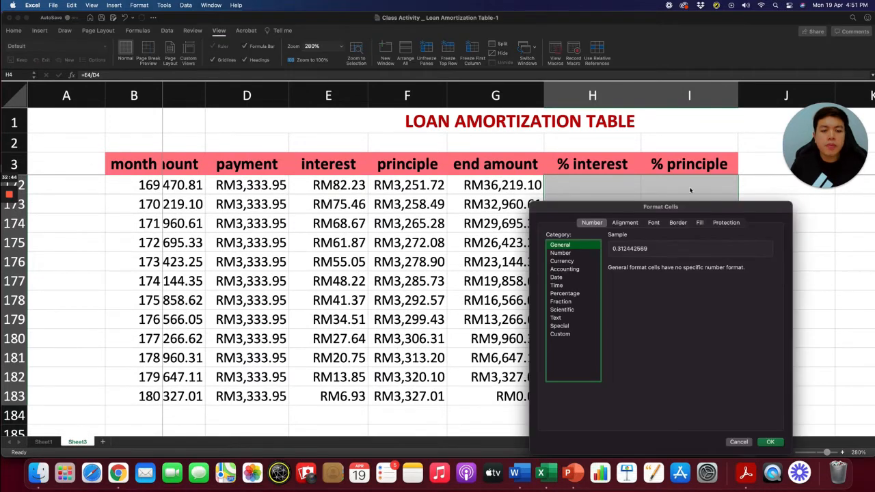
click(565, 294)
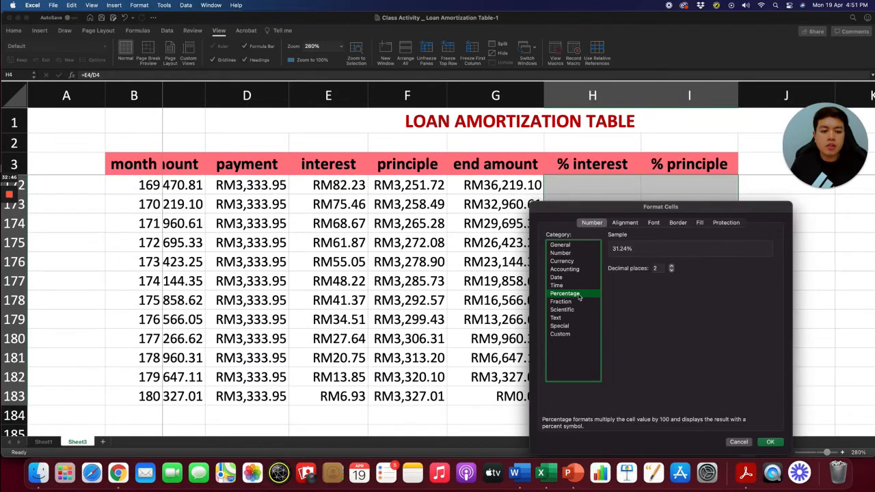
click(770, 442)
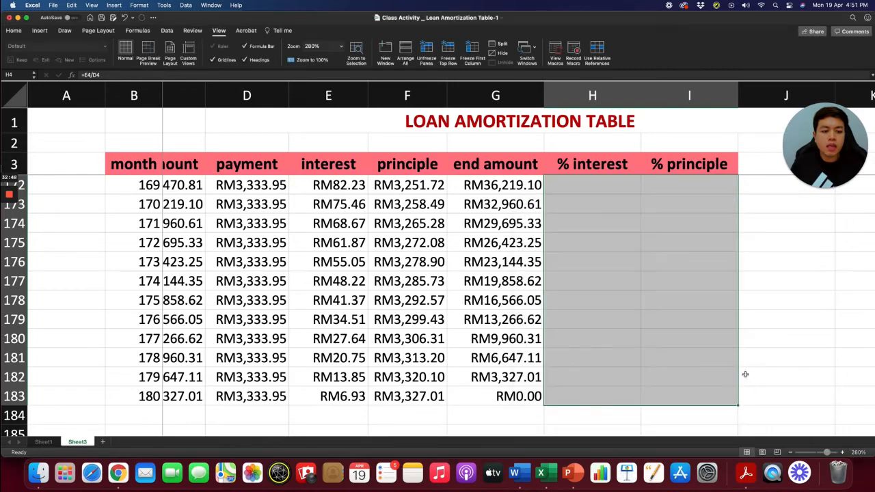
Step: Calculate the month 1 % principle in I4 as principle divided by payment, using =F4/D4
scroll(637, 296, up, 20)
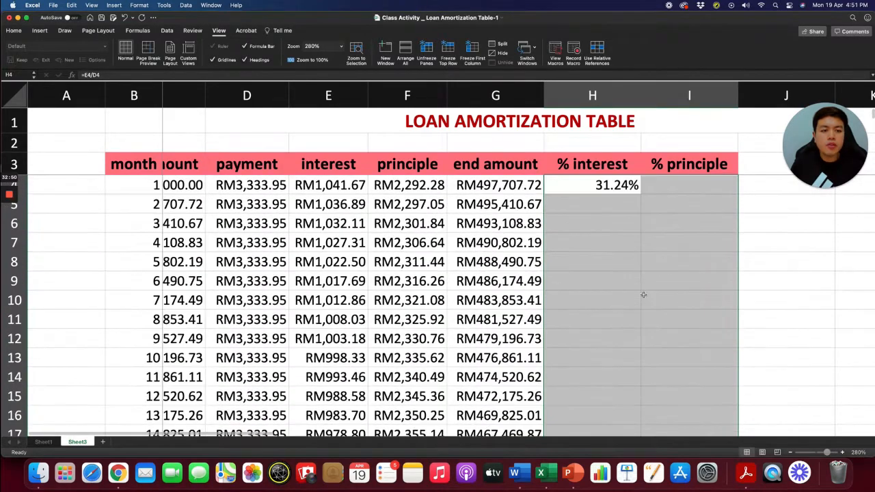
click(698, 187)
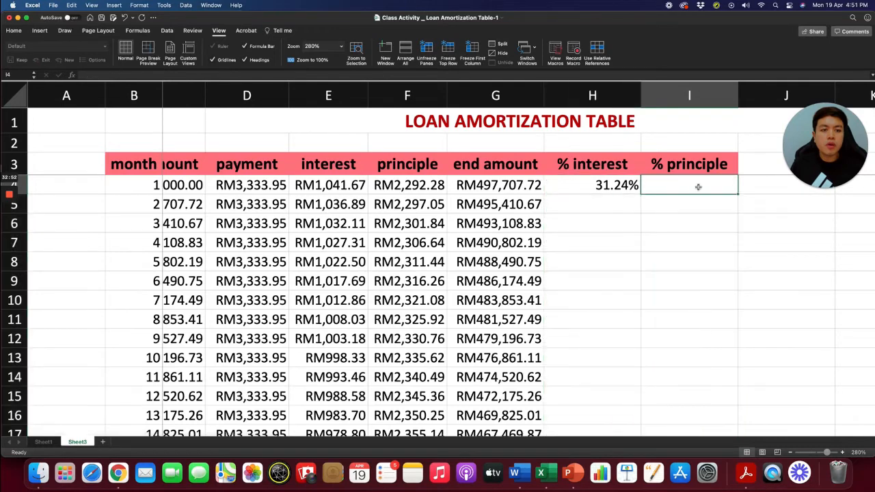
text(=)
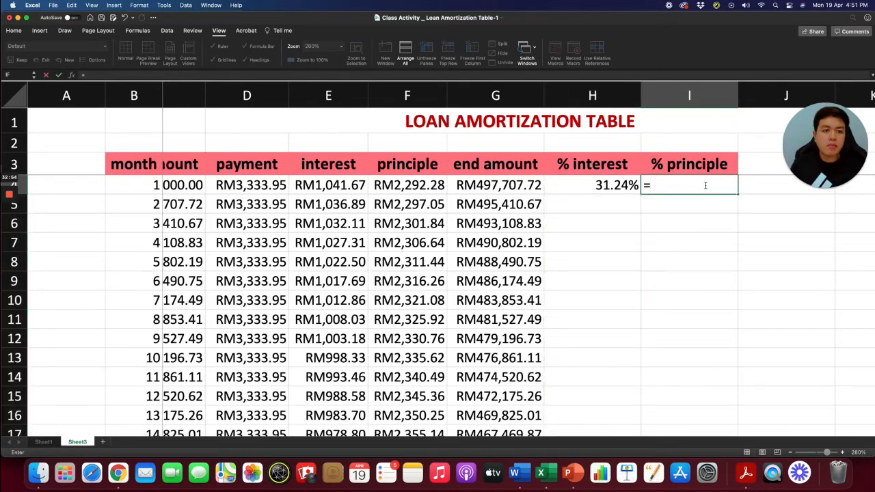
click(414, 187)
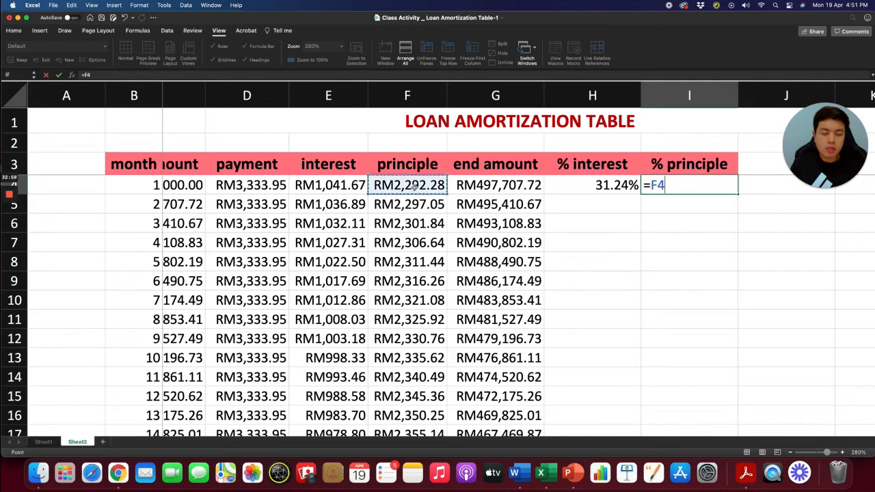
text(/)
click(259, 186)
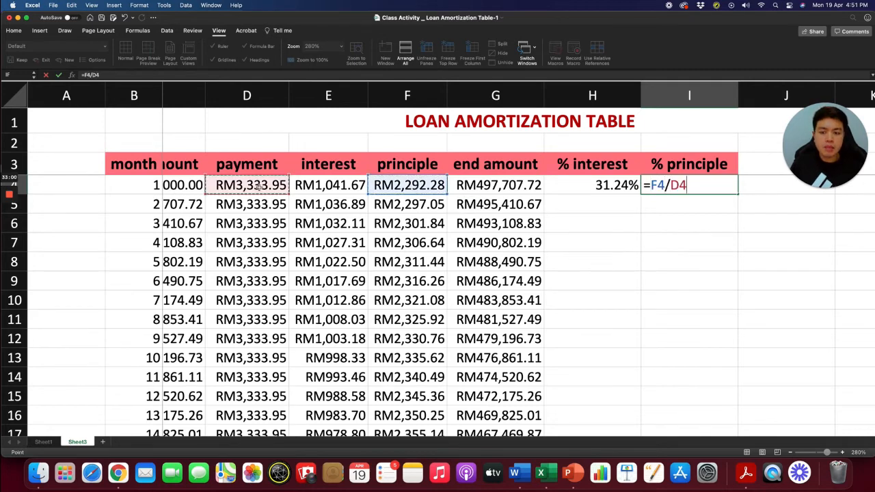
key(Return)
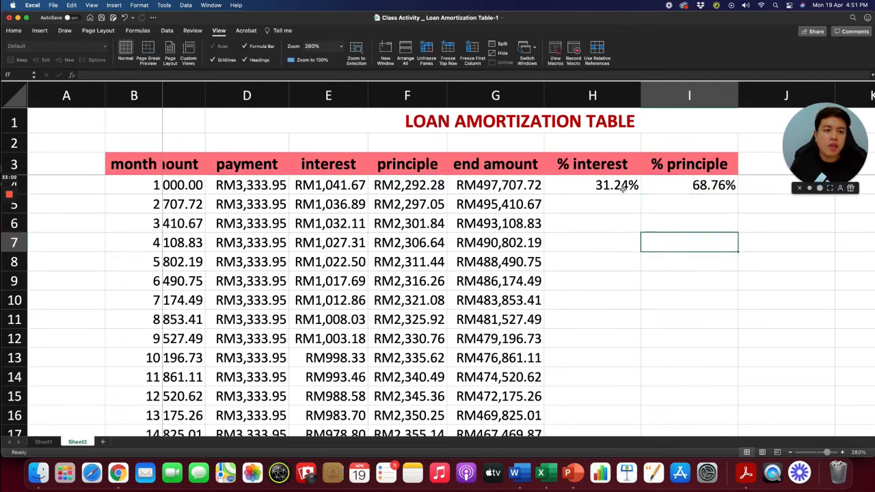
Step: Fill the % interest and % principle formulas in H4:I4 down to month 180 in row 183
drag(620, 187, 699, 185)
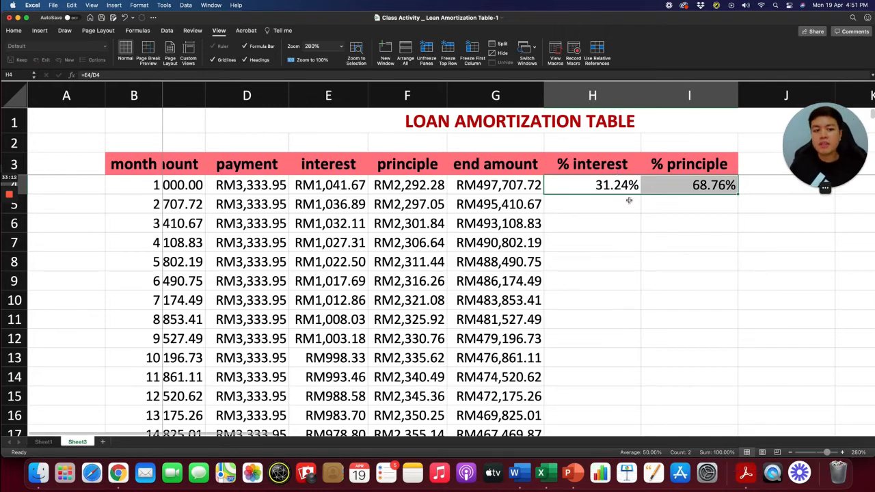
click(690, 263)
drag(622, 186, 726, 388)
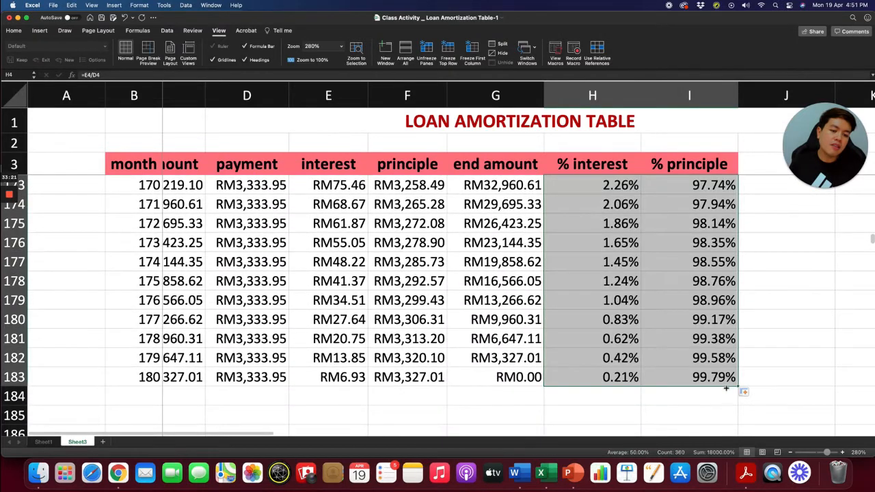
Step: Check the month 180 percentages in H183:I183, and return to the first months with the beginning amount column in view
click(787, 367)
drag(622, 382, 705, 385)
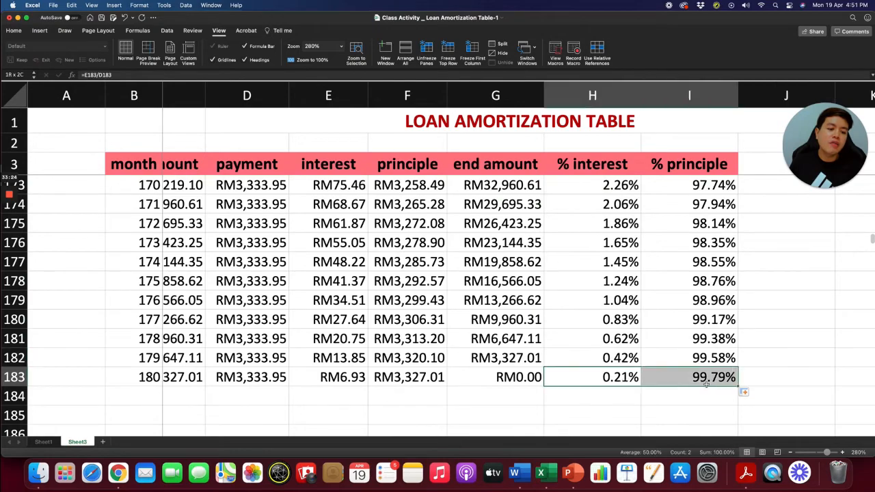
click(800, 323)
scroll(701, 287, up, 20)
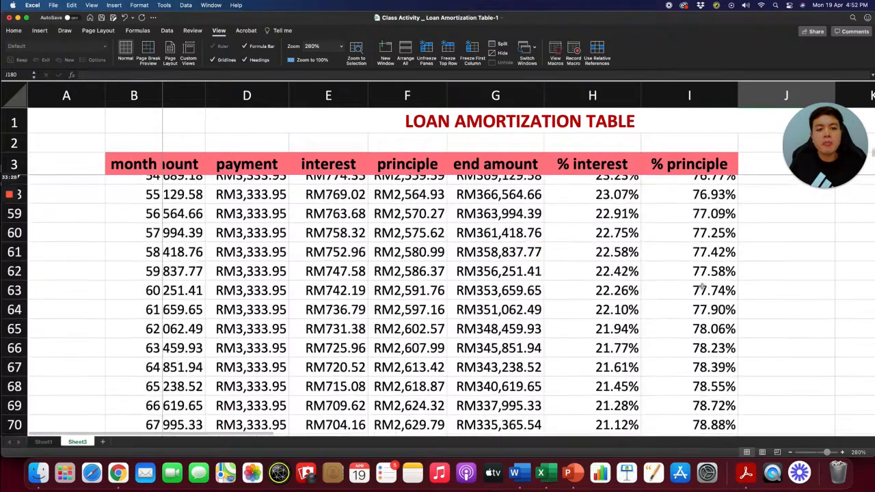
scroll(702, 287, up, 12)
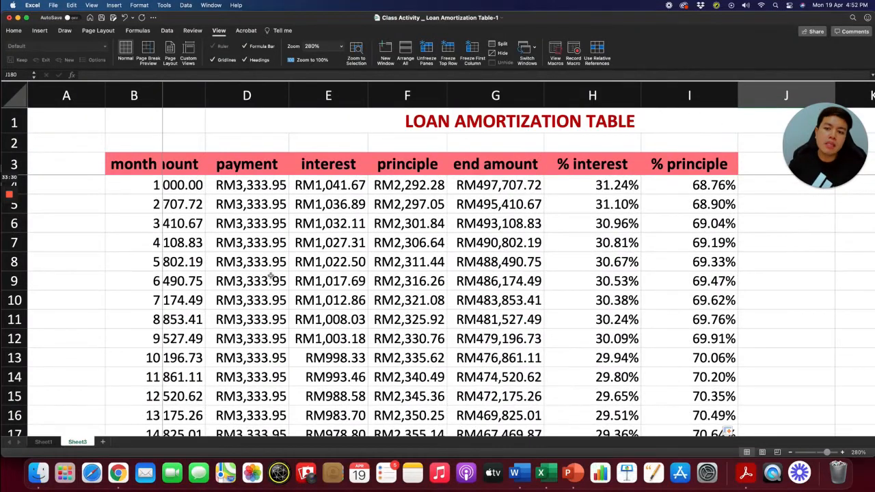
scroll(242, 232, left, 5)
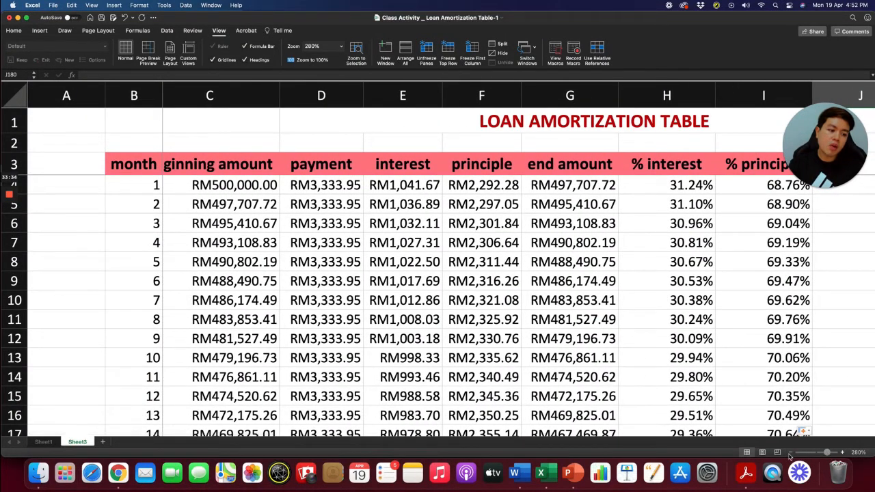
Step: View the sheet at 250% and compare how % interest and % principle develop from month 1 to month 180
click(790, 453)
click(790, 453)
click(790, 454)
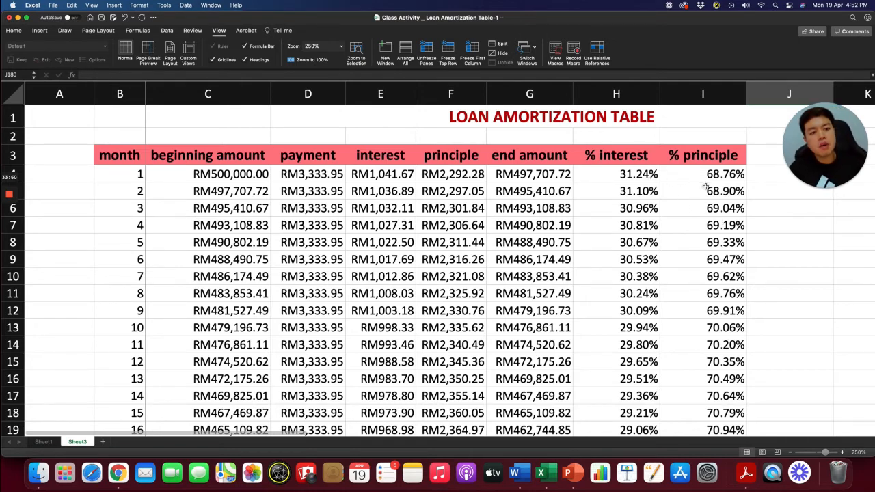
scroll(705, 187, down, 10)
scroll(668, 201, up, 10)
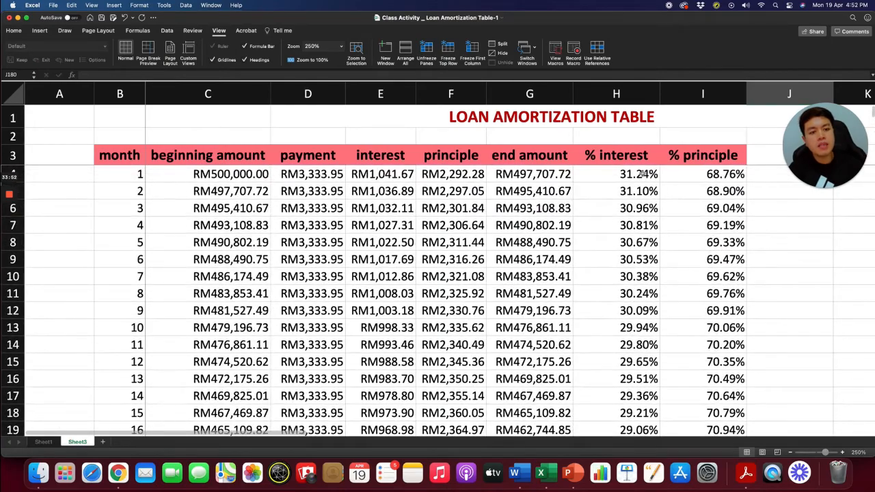
scroll(638, 232, down, 20)
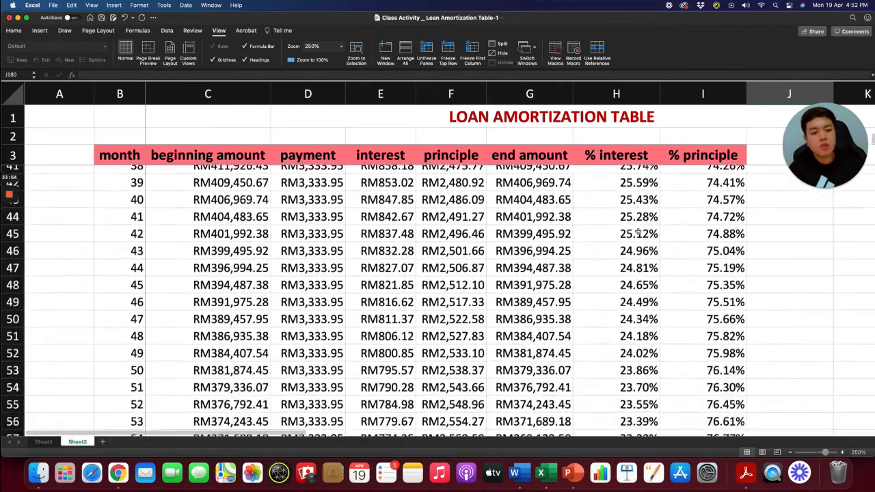
scroll(638, 232, down, 20)
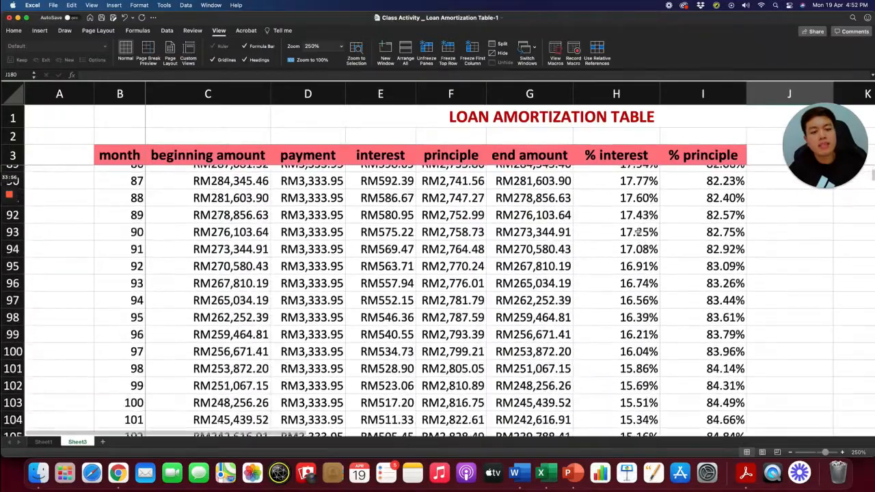
scroll(637, 232, down, 20)
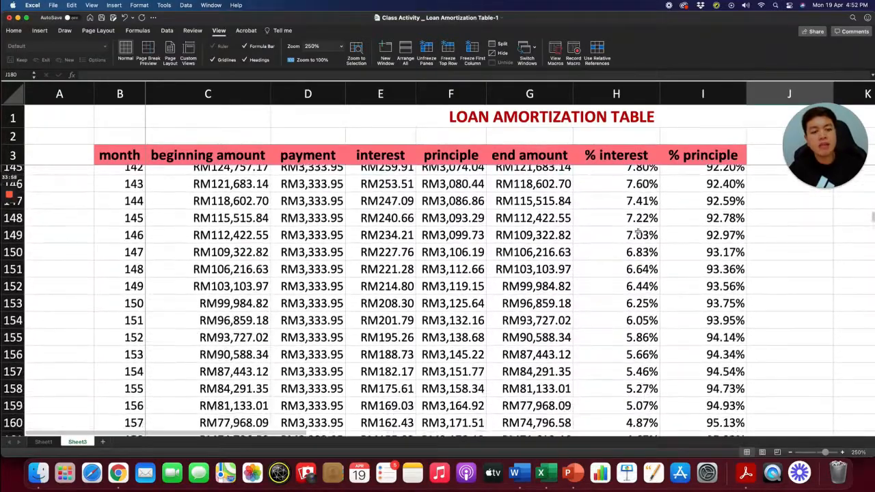
scroll(637, 232, down, 12)
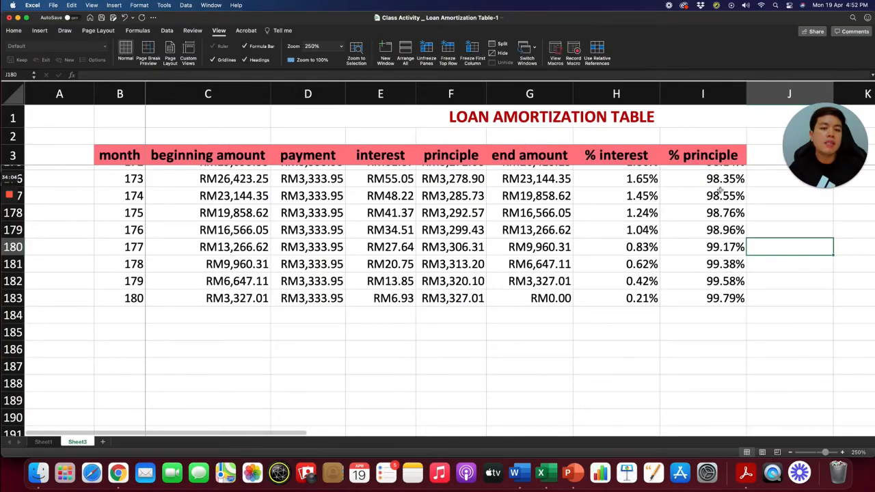
scroll(722, 234, up, 20)
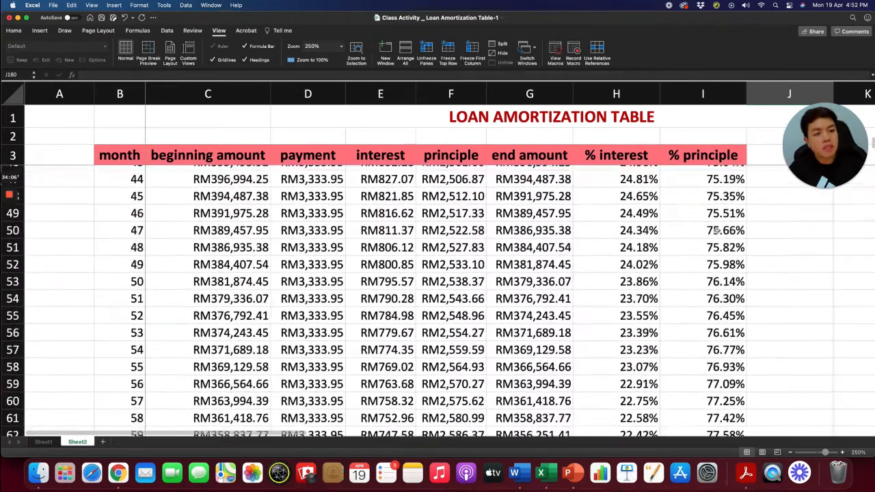
scroll(716, 230, up, 5)
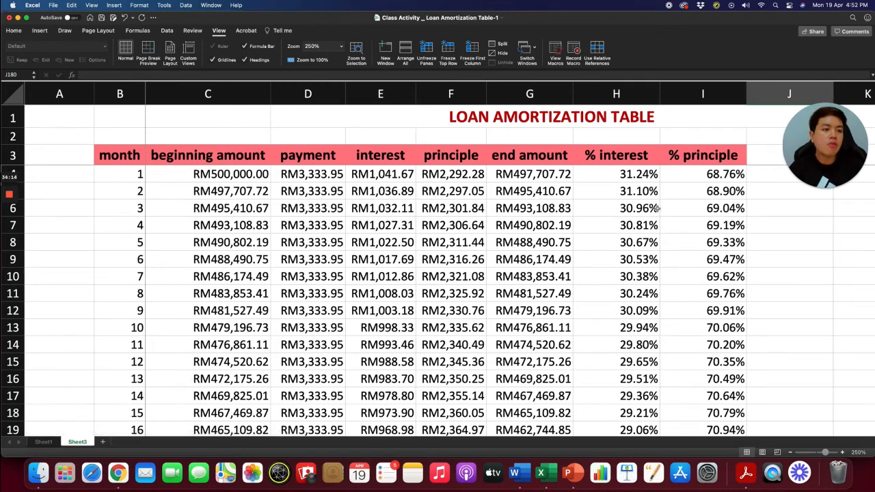
Step: Inspect the month 1 payment formula in D4 and its source PMT value on Sheet1, and return to Sheet3
click(319, 176)
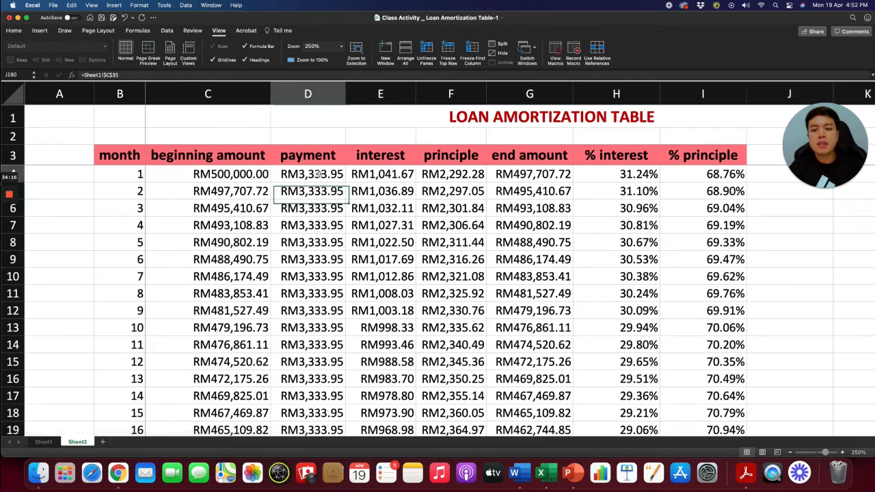
click(43, 442)
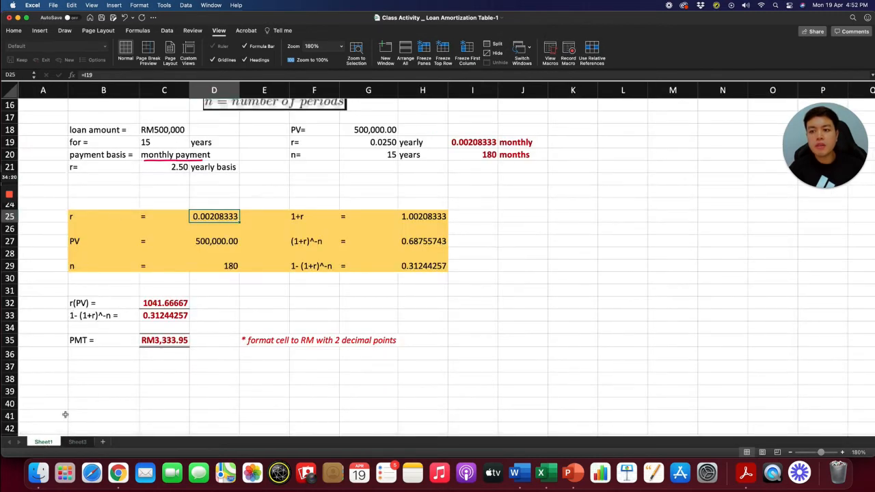
click(77, 443)
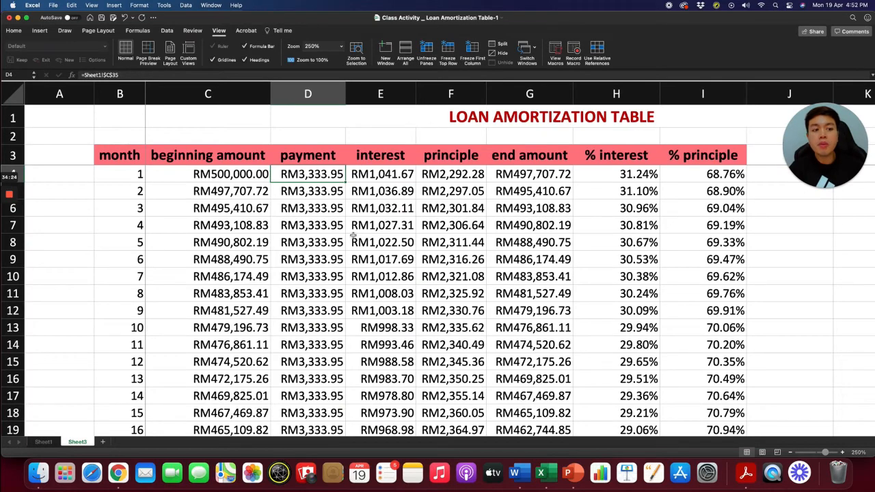
Step: Total the payments D4:D183 in D184 with AutoSum, and widen column D to 10.83 to fit the total
drag(335, 179, 333, 414)
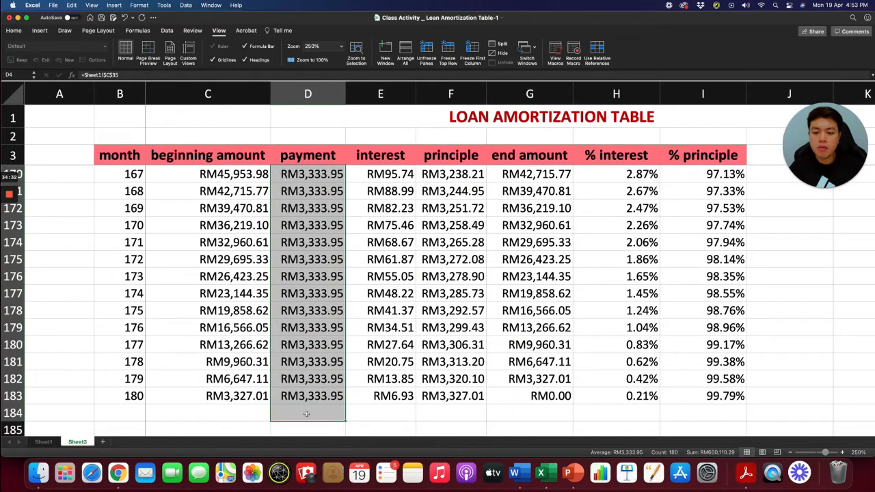
click(137, 30)
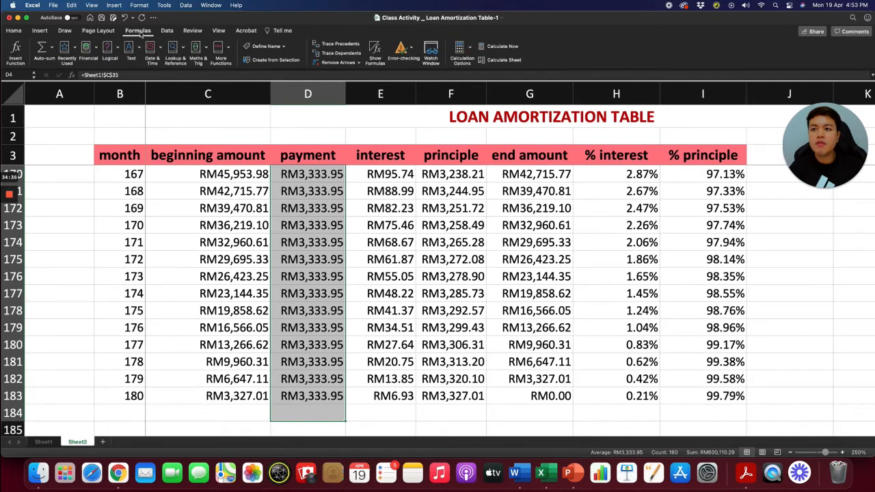
click(42, 47)
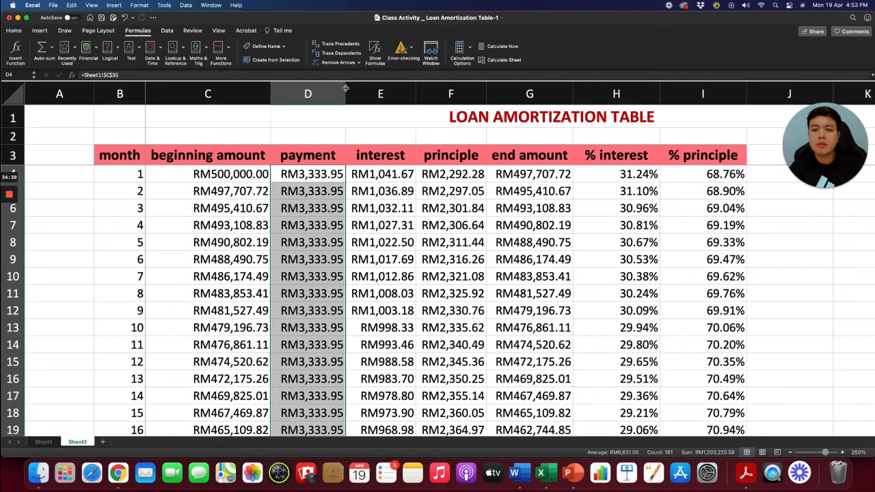
drag(345, 88, 354, 88)
scroll(348, 196, down, 15)
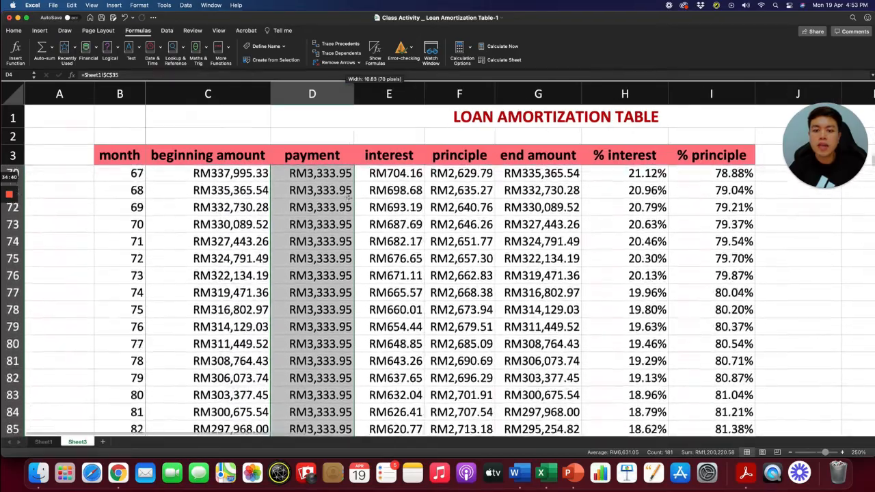
scroll(348, 196, down, 12)
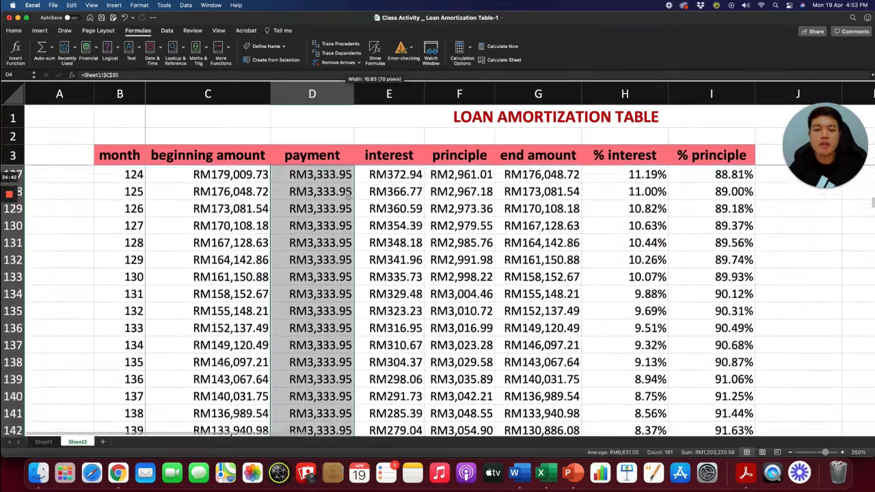
scroll(347, 197, down, 10)
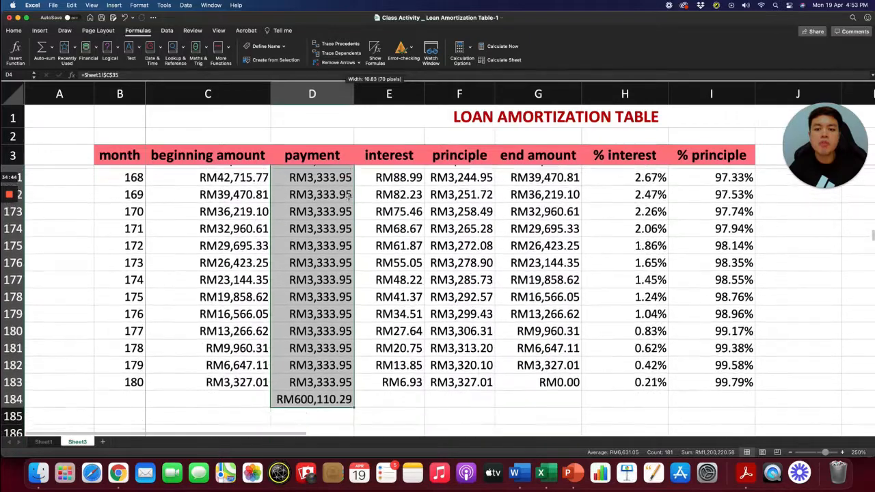
Step: Copy the payment total formula from D184 into E184 and F184, and widen columns E and F to fit the totals
scroll(348, 196, down, 3)
click(316, 343)
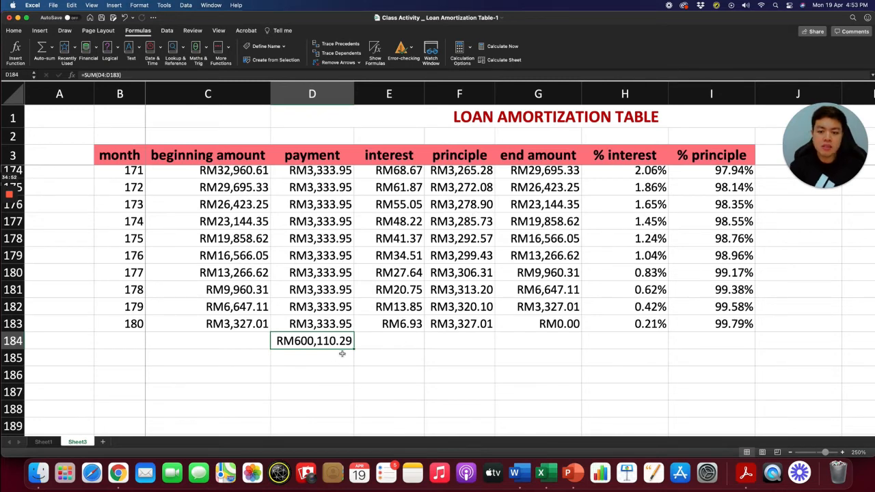
key(super+c)
click(373, 341)
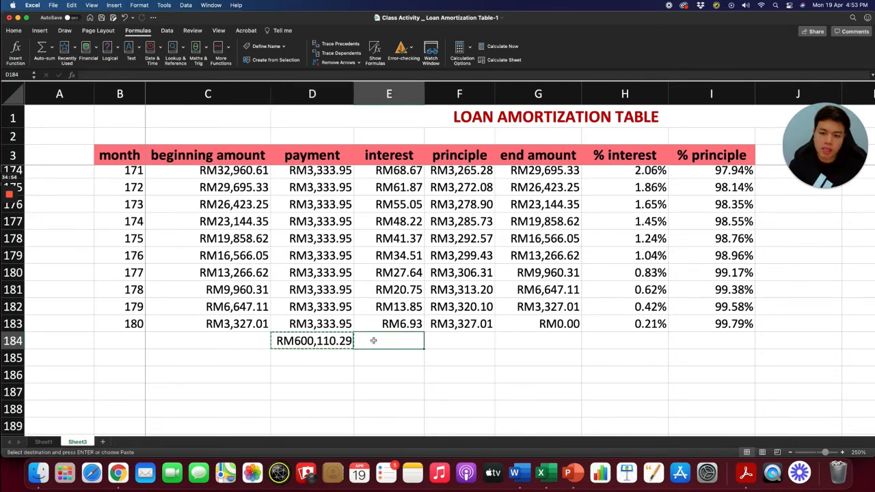
key(super+v)
click(449, 340)
key(super+v)
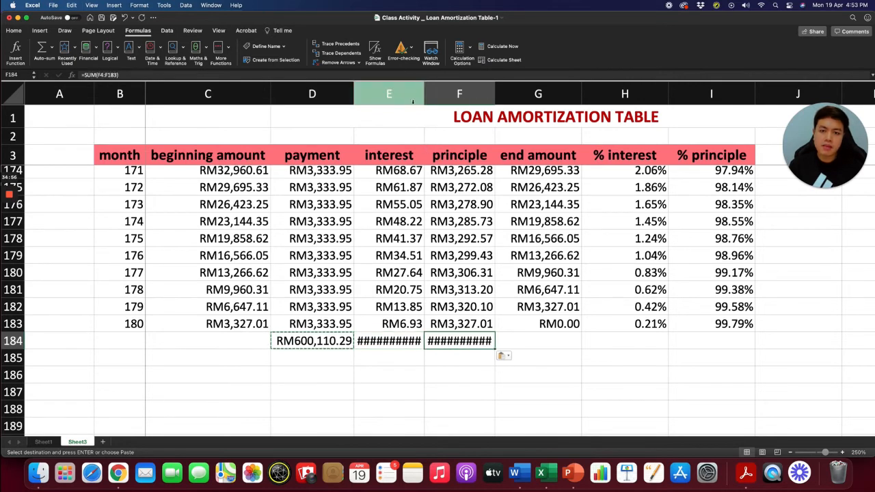
drag(424, 93, 436, 94)
drag(508, 94, 521, 94)
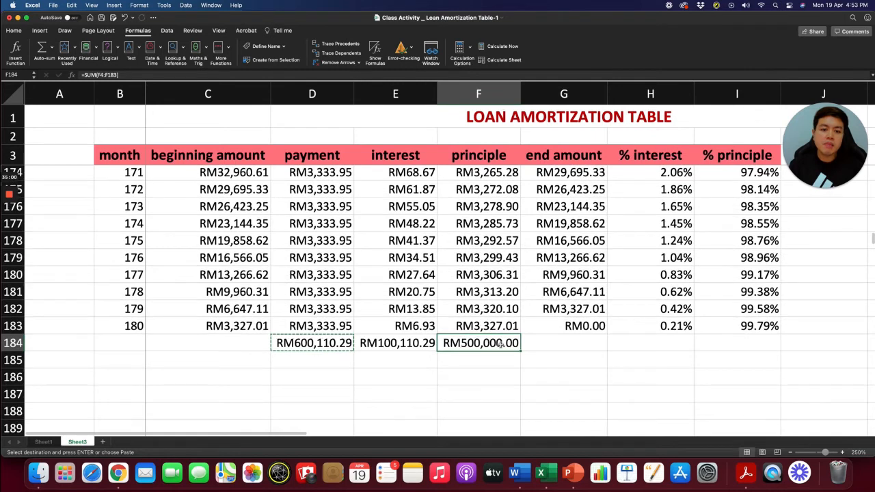
Step: Compare the payment, interest and principle totals in row 184, and inspect the interest total in E184
scroll(475, 353, down, 1)
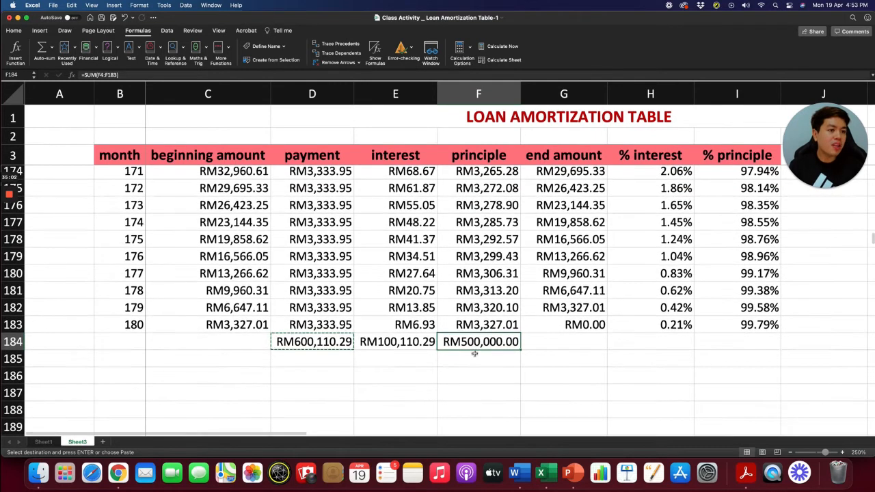
scroll(474, 353, down, 1)
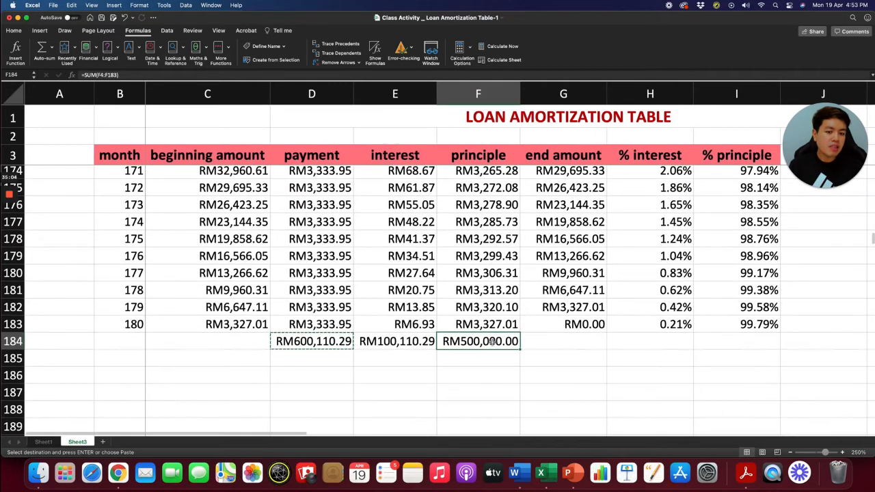
scroll(501, 343, down, 1)
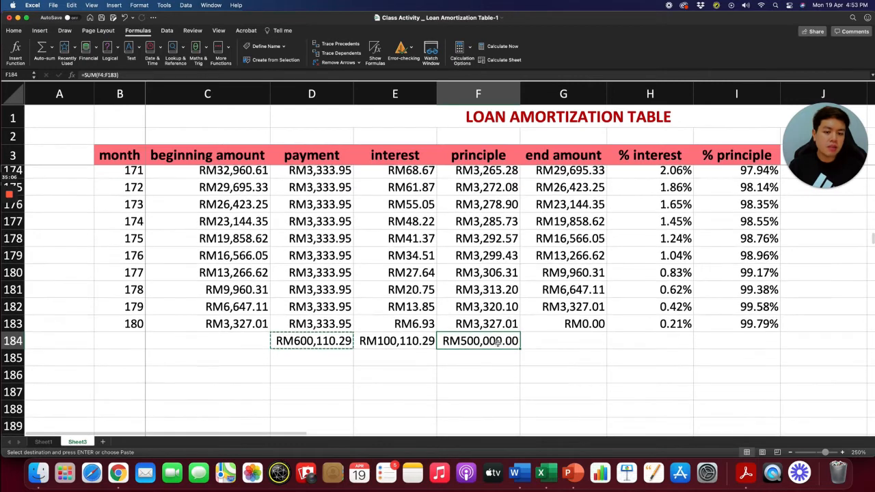
click(381, 343)
key(Escape)
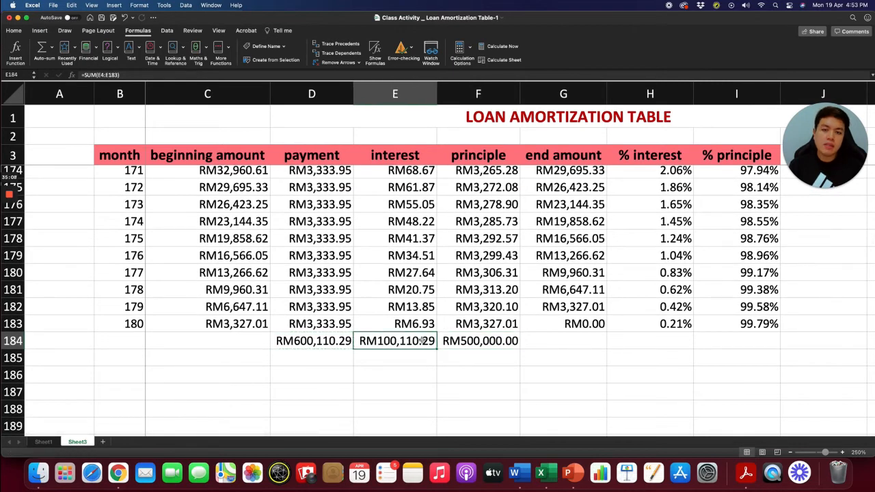
scroll(414, 345, down, 1)
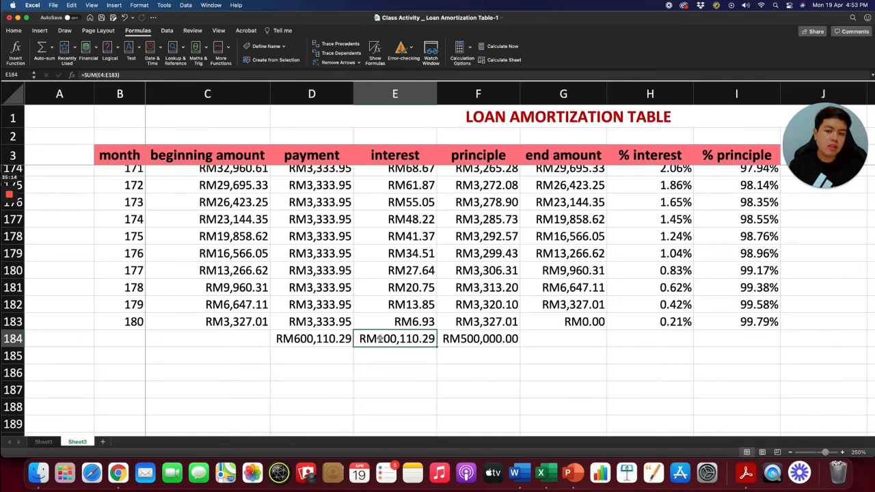
Step: Set the yearly interest rate in C21 on Sheet1 to 5
scroll(380, 338, up, 3)
scroll(380, 336, up, 5)
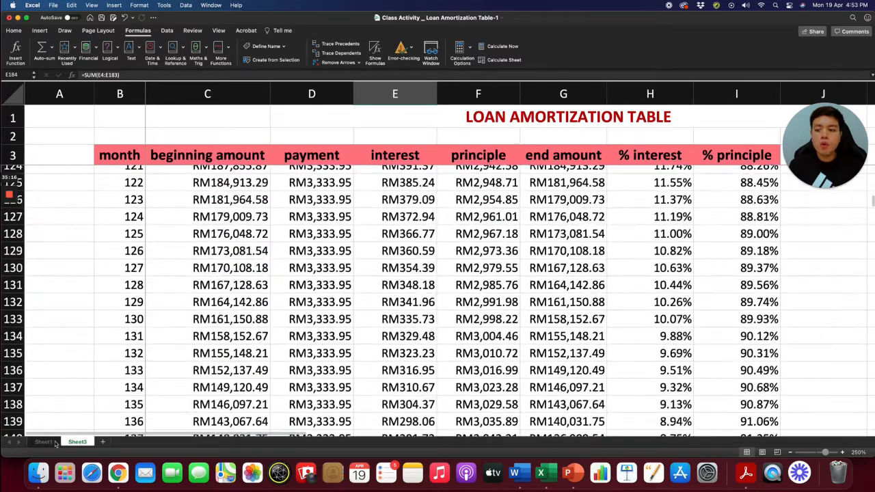
click(43, 441)
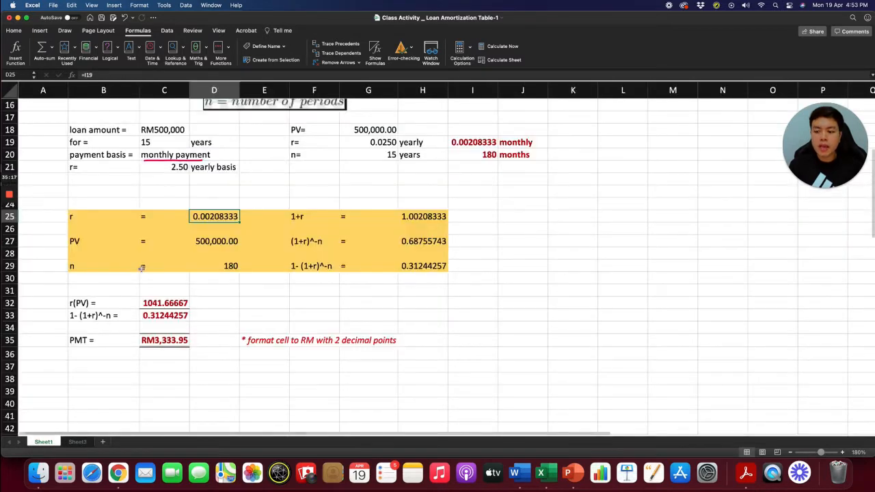
click(168, 168)
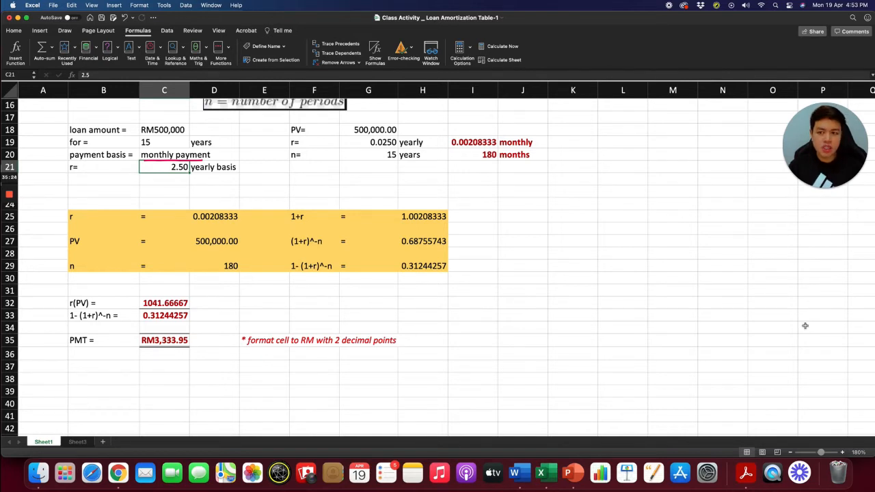
text(5)
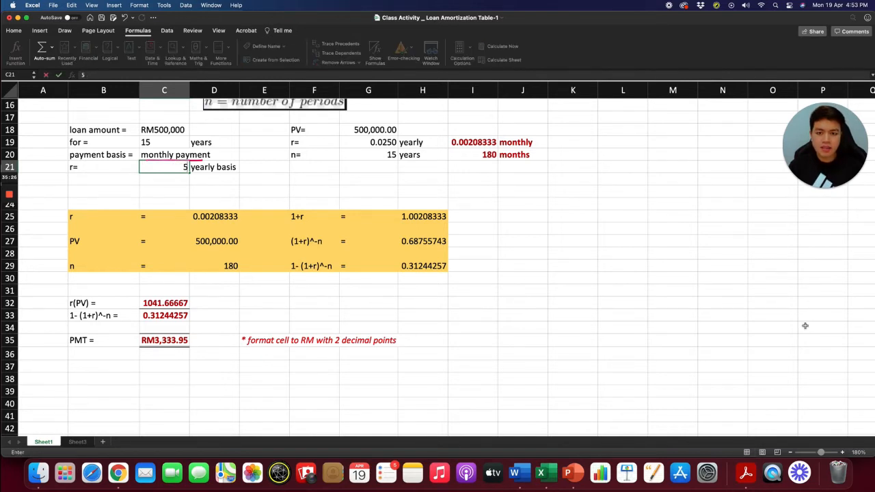
key(Return)
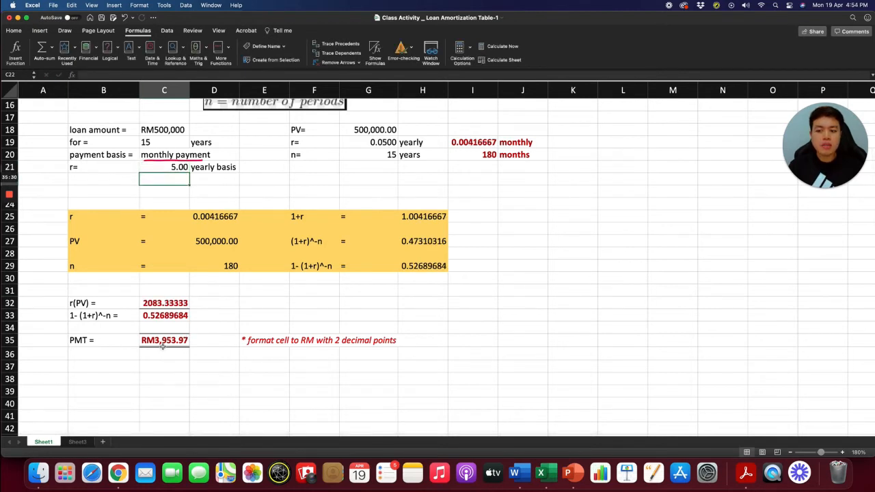
Step: Check the recalculated payment, interest and principle totals in row 184 of Sheet3
click(77, 442)
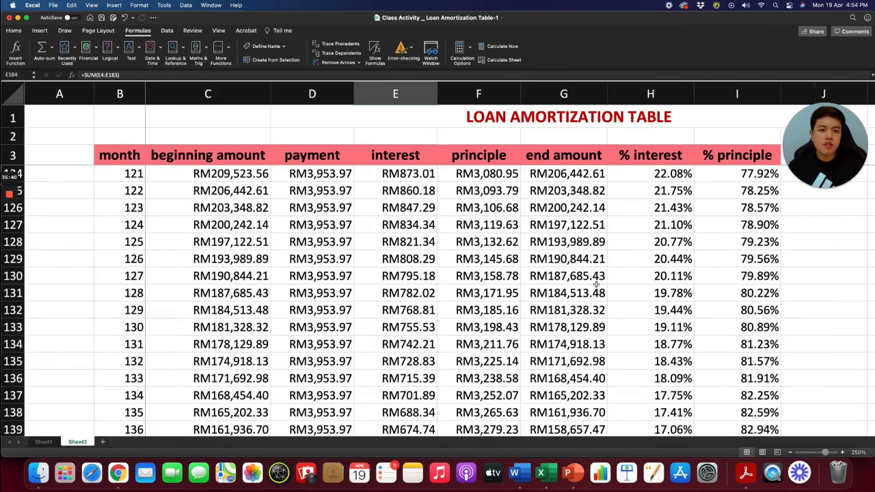
scroll(596, 284, down, 20)
scroll(596, 286, up, 12)
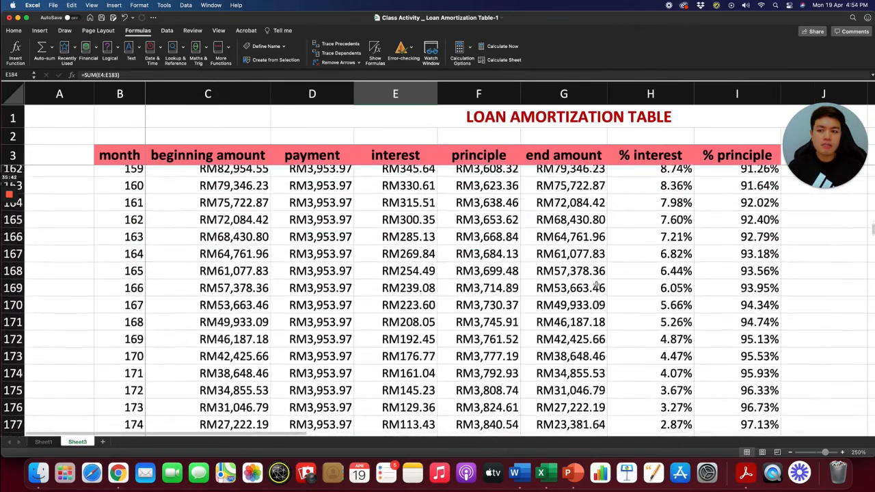
scroll(596, 286, down, 3)
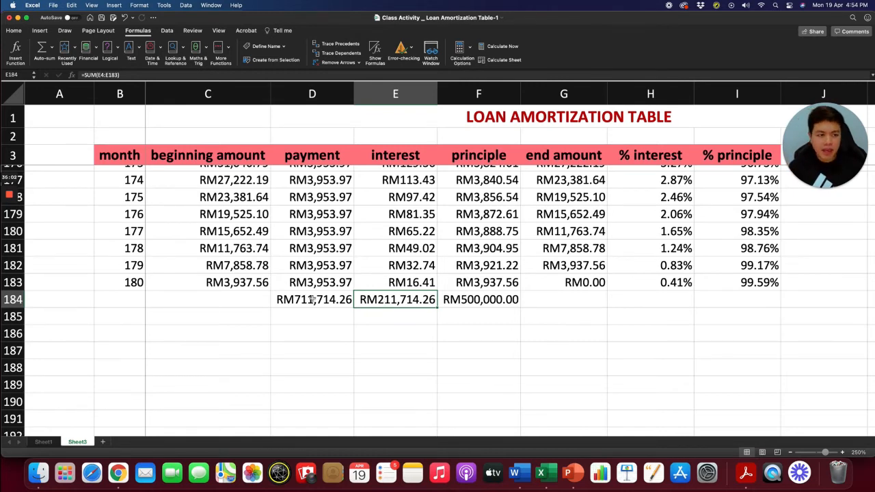
Step: Set the loan term in C19 on Sheet1 to 35 years
click(43, 442)
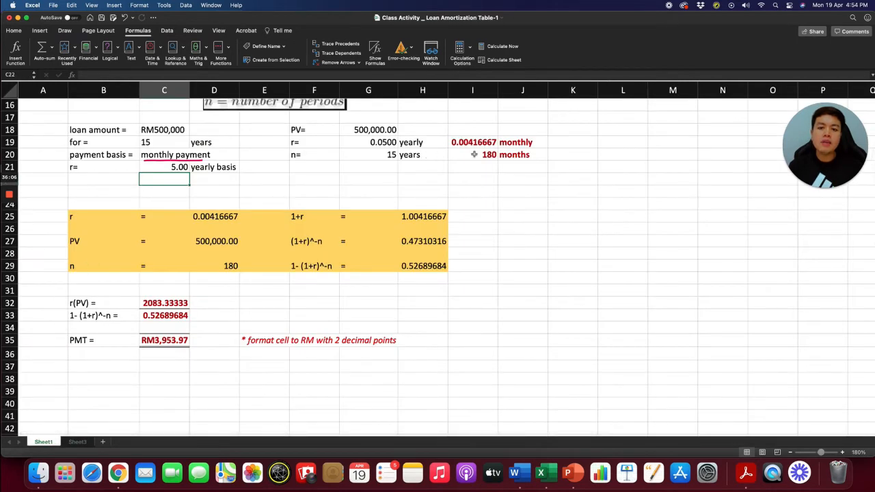
click(382, 156)
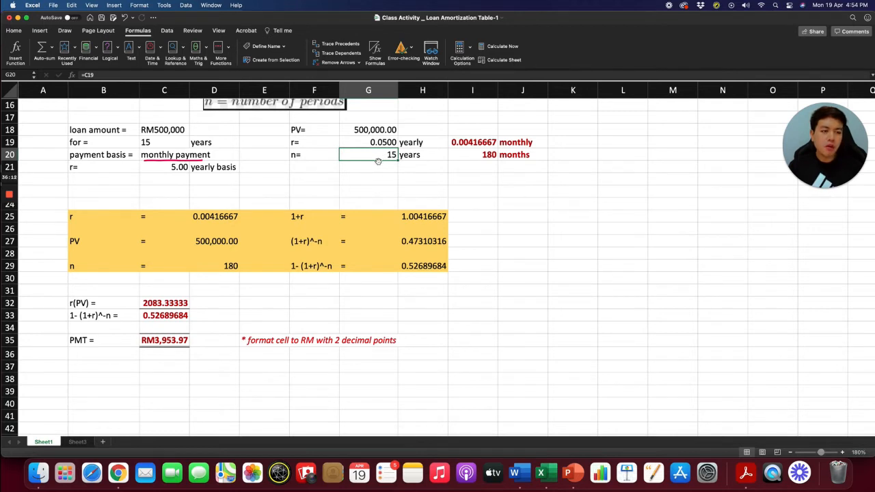
click(149, 142)
text(35)
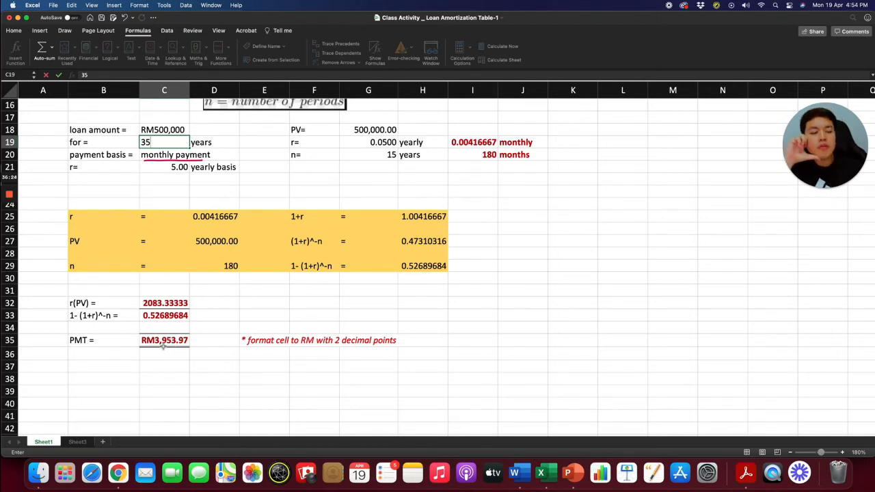
key(Return)
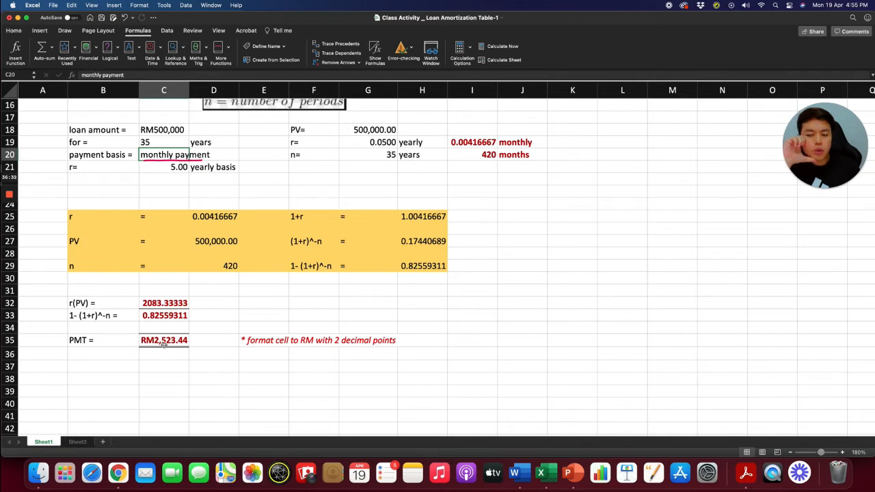
Step: Set the yearly interest rate in C21 to 2.5
click(179, 165)
text(2.5)
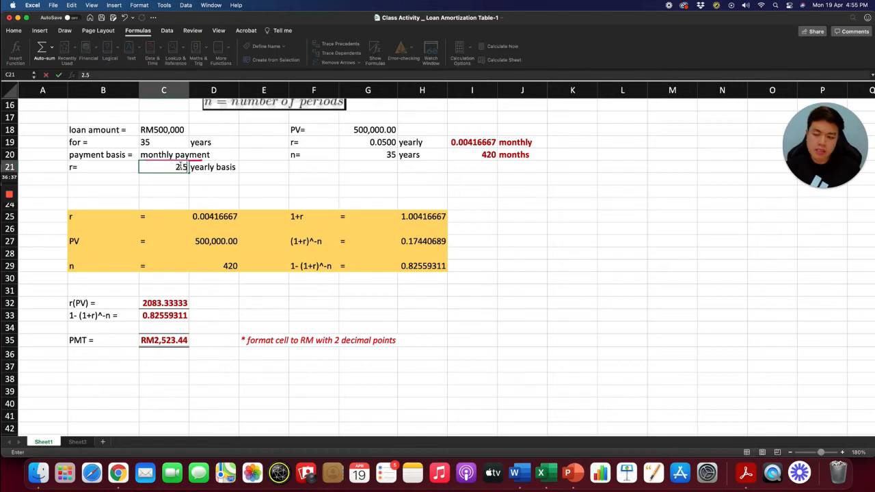
key(Return)
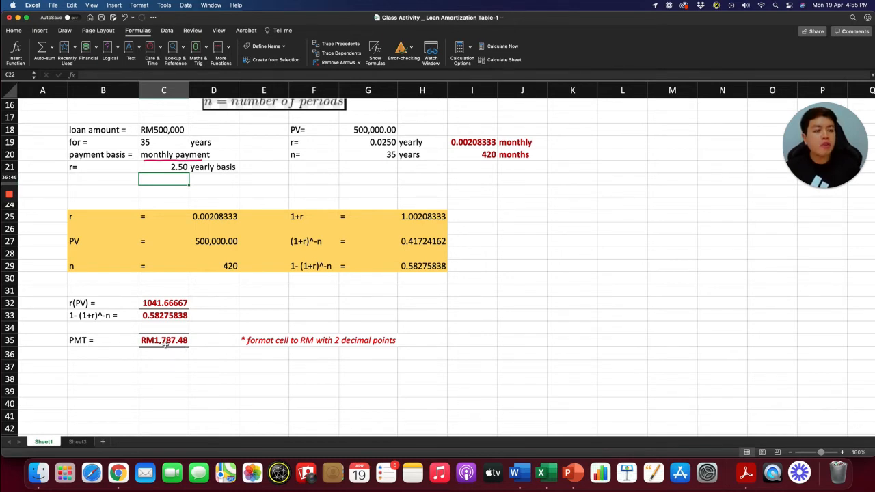
Step: Inspect the number-of-months formula in I20 on Sheet1, and view the loan inputs and PMT calculation together at 190% zoom
click(176, 354)
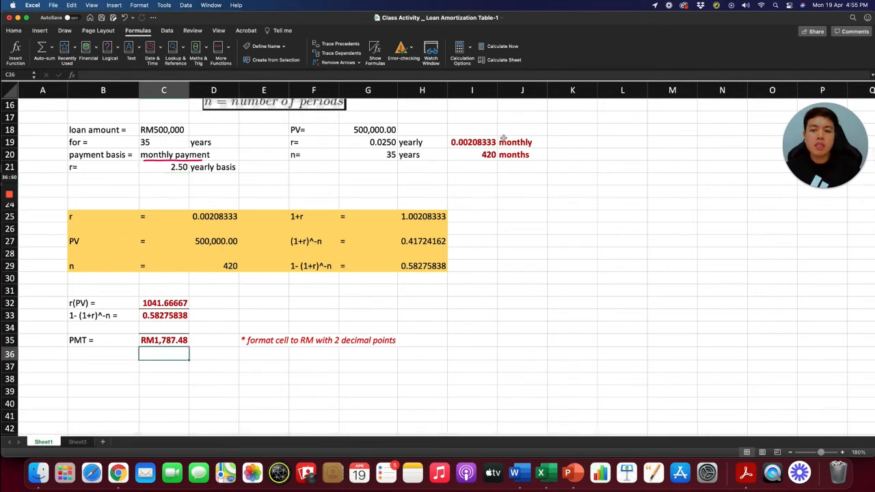
click(425, 155)
click(480, 156)
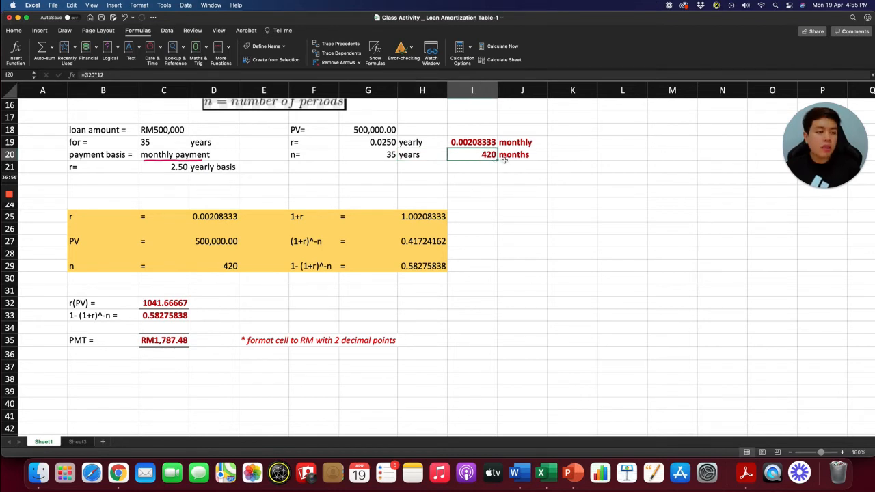
scroll(66, 410, up, 6)
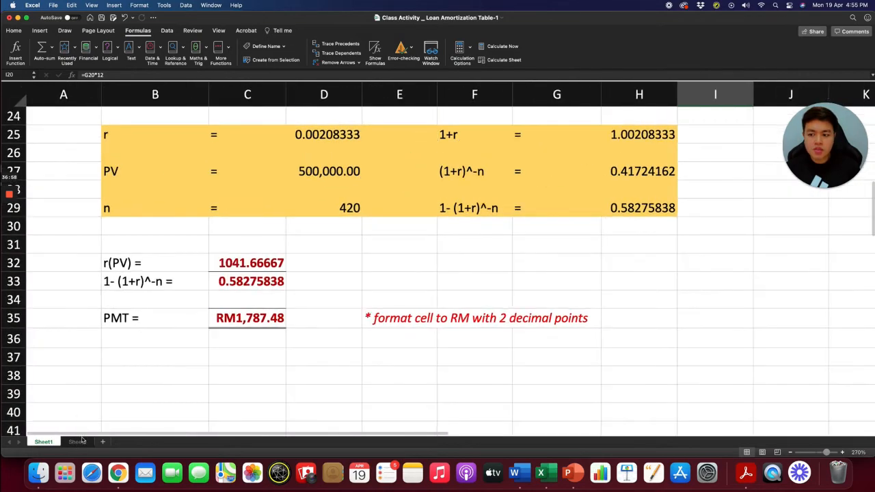
click(790, 452)
click(790, 453)
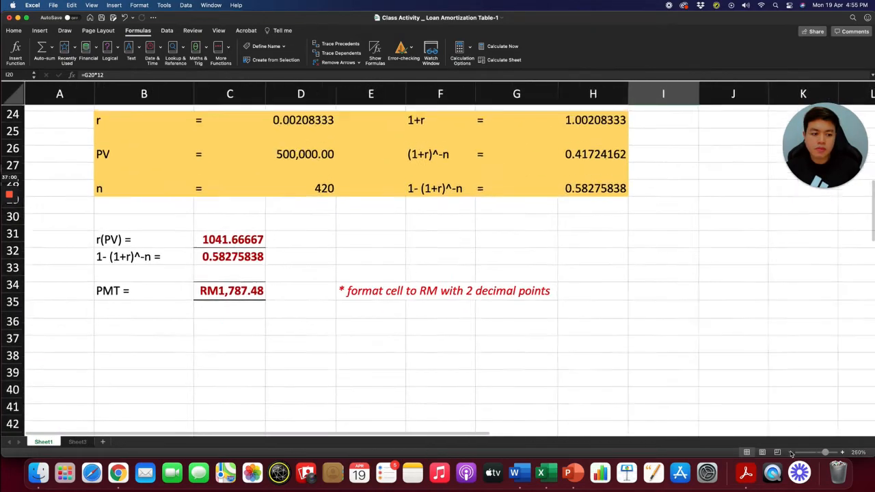
click(790, 452)
click(790, 453)
click(790, 453)
click(790, 453)
click(790, 453)
click(790, 452)
scroll(561, 317, up, 5)
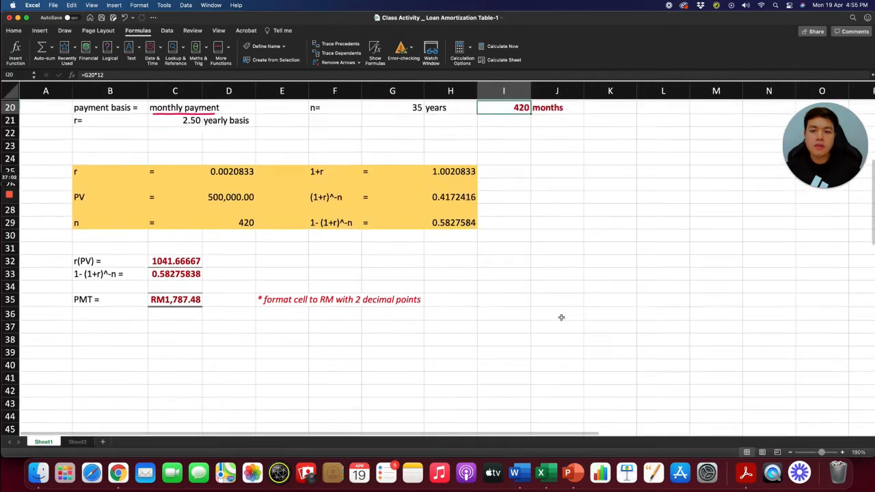
scroll(561, 318, down, 2)
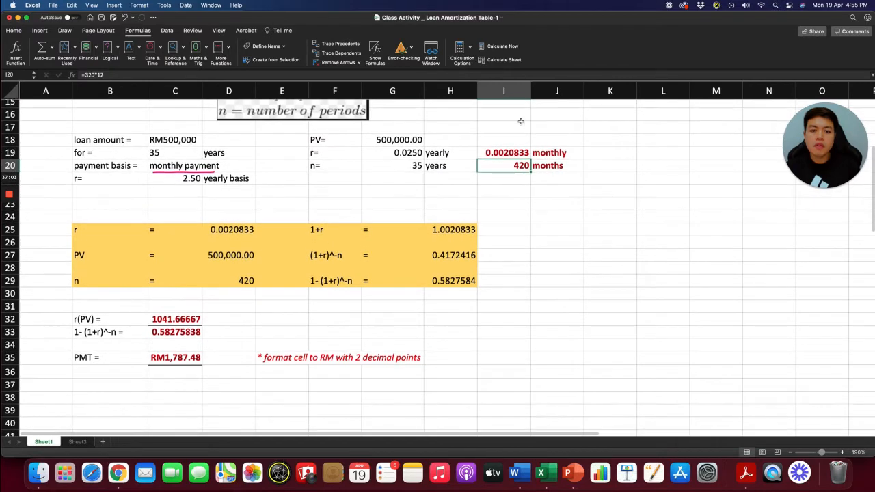
Step: Clear the payment, interest and principle totals in D184:F184 on Sheet3
click(77, 442)
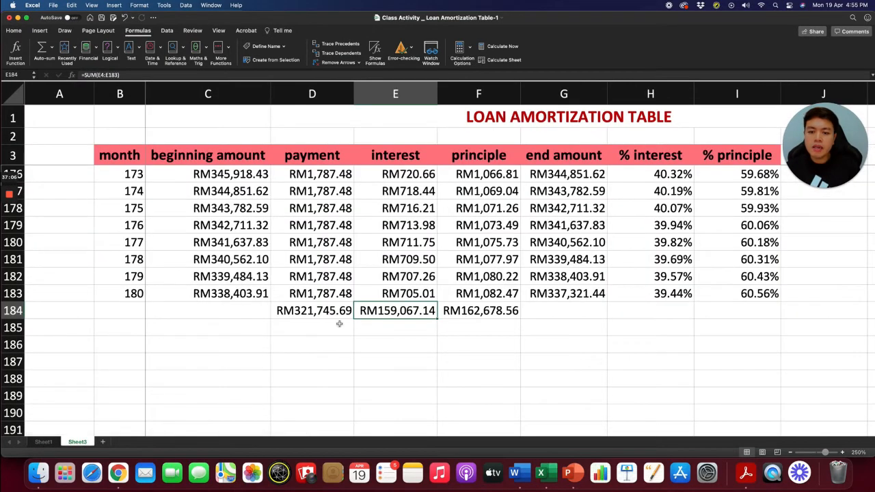
click(318, 311)
drag(318, 311, 451, 313)
key(Delete)
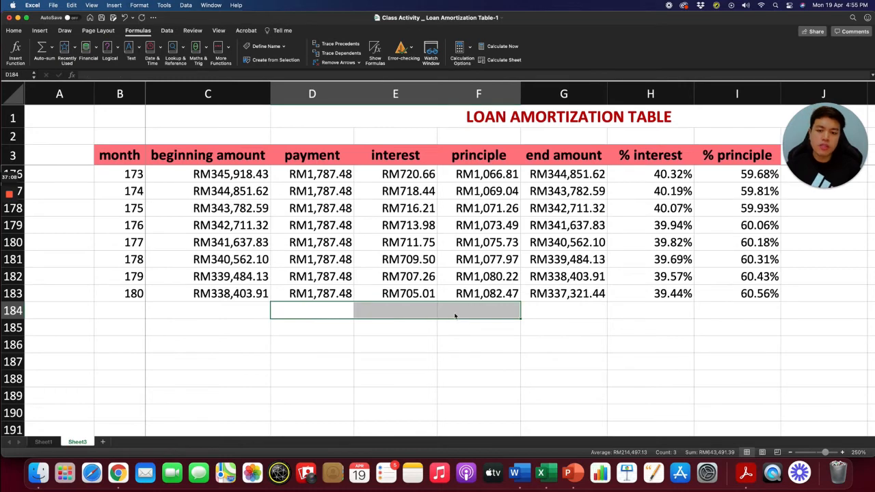
Step: Extend the month series in column B from months 179 and 180 down to month 420, and return to the rows before month 180
drag(136, 277, 145, 413)
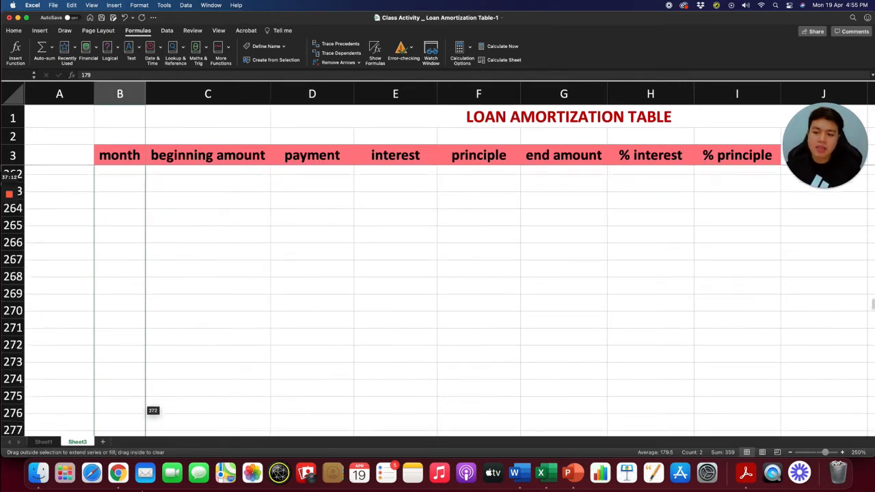
drag(142, 489, 130, 402)
drag(135, 431, 143, 393)
scroll(227, 367, up, 20)
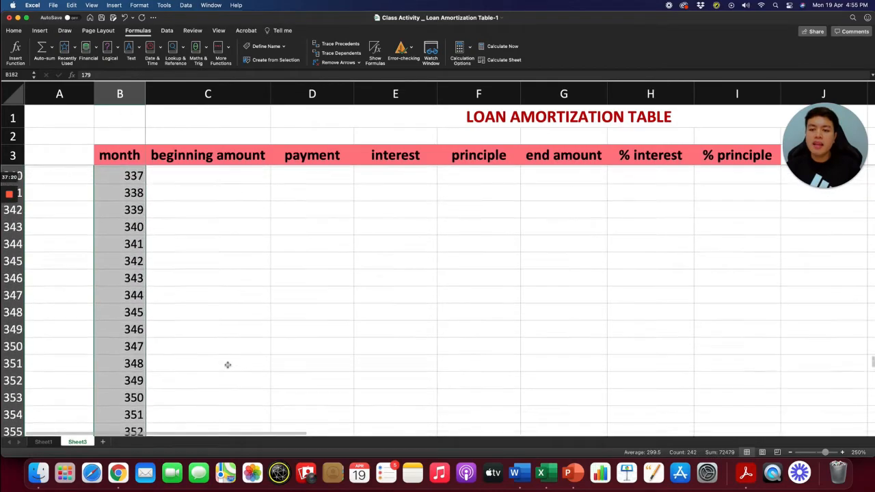
scroll(227, 365, up, 20)
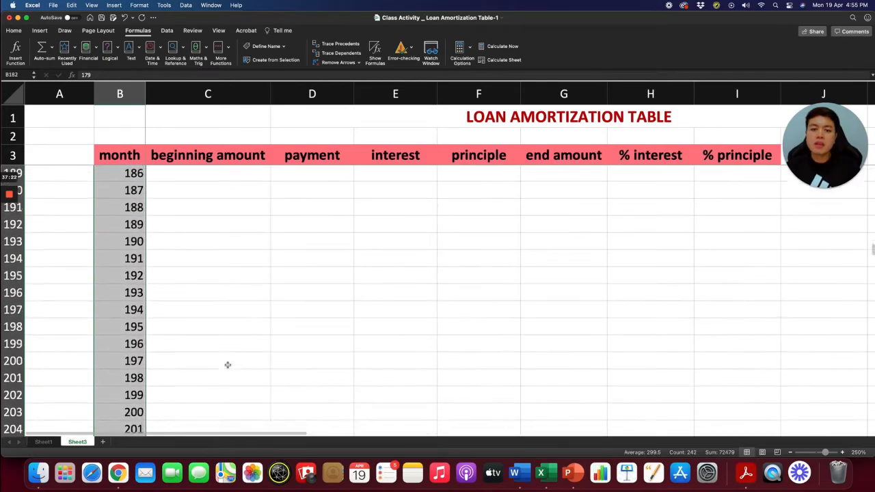
scroll(228, 365, up, 8)
scroll(229, 361, down, 4)
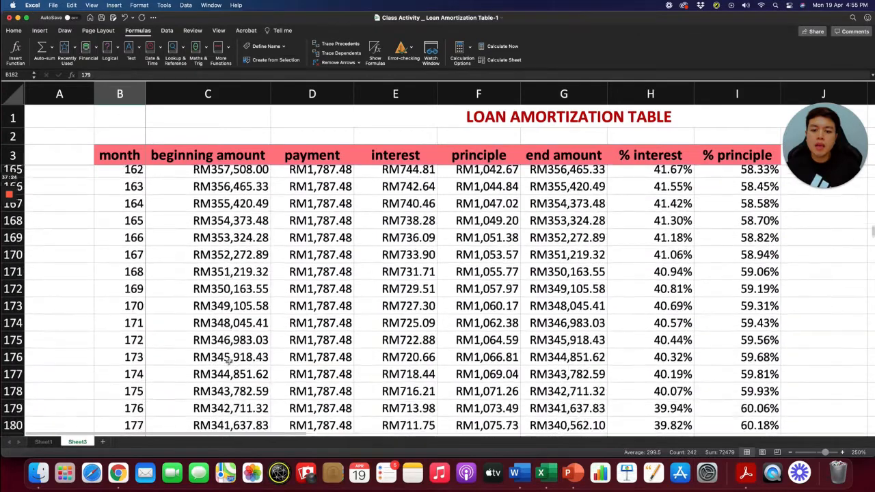
Step: Fill the formulas in C183:I183 down through row 423 so the table covers month 420, and check the final end amount
scroll(229, 360, down, 3)
drag(230, 326, 777, 407)
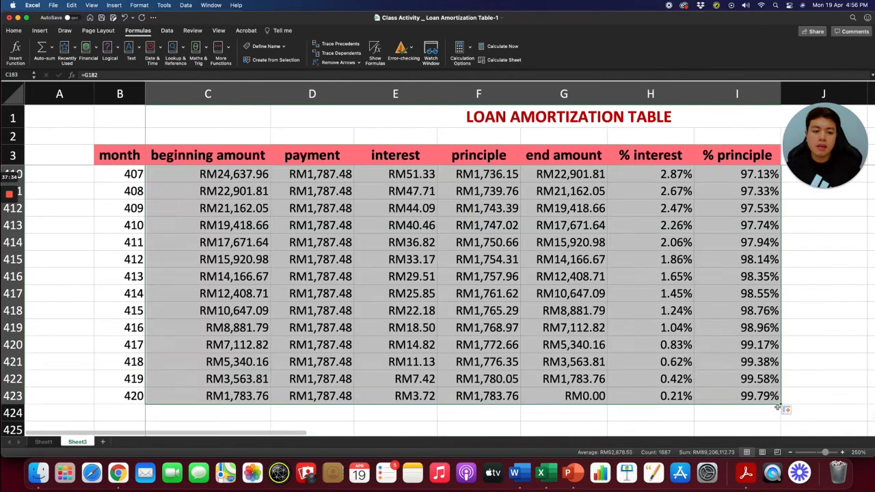
click(588, 397)
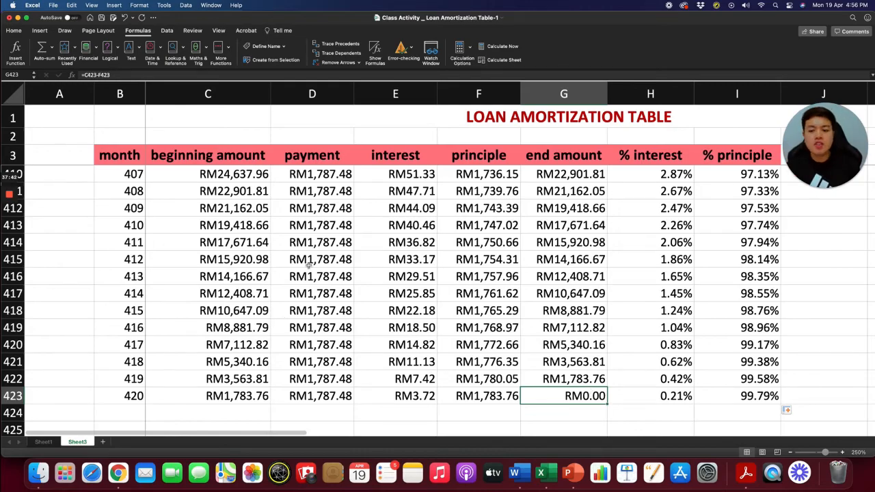
Step: Total the payment column D4:D423 with AutoSum in D424, below the month 420 row
scroll(308, 265, up, 20)
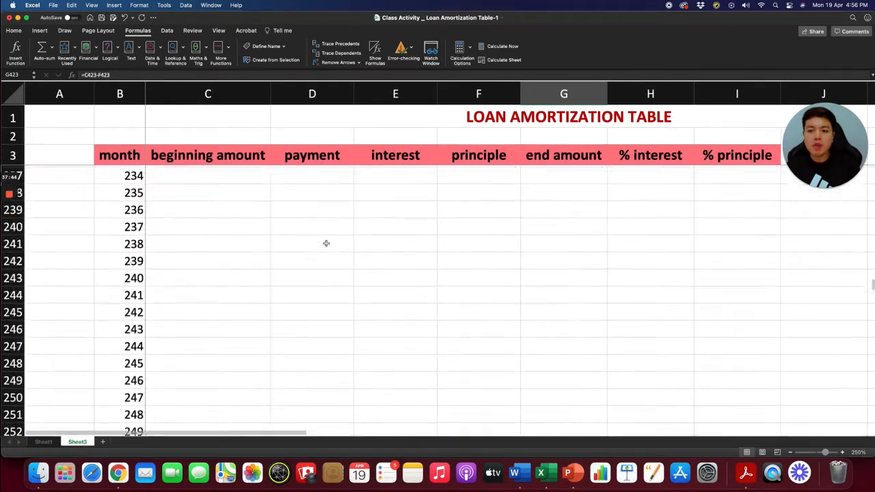
scroll(326, 245, up, 20)
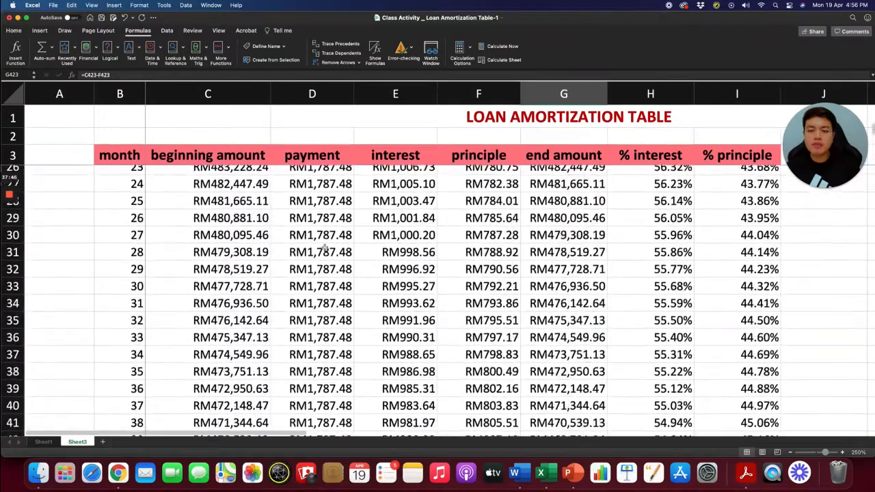
scroll(326, 249, up, 8)
drag(332, 174, 367, 408)
drag(339, 490, 339, 490)
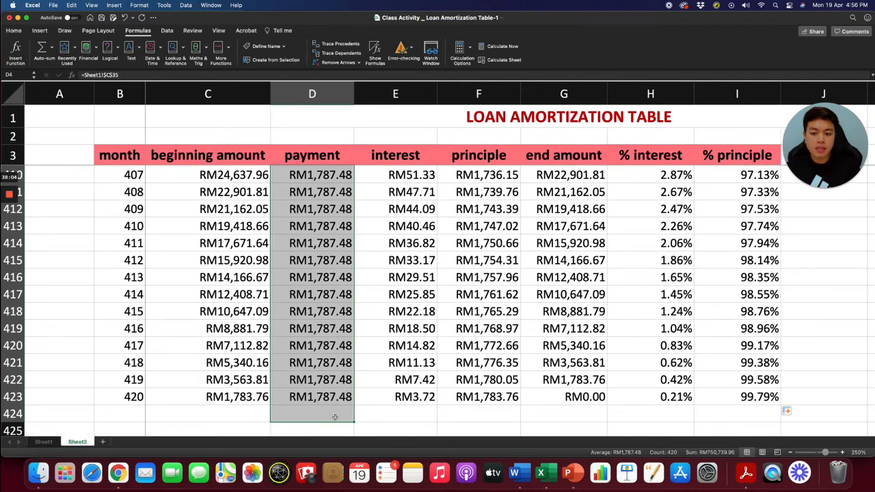
click(43, 52)
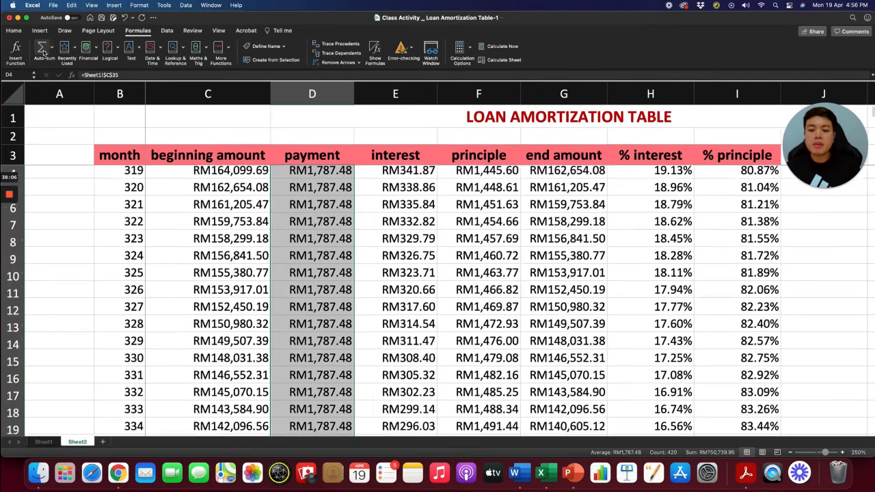
scroll(312, 243, down, 20)
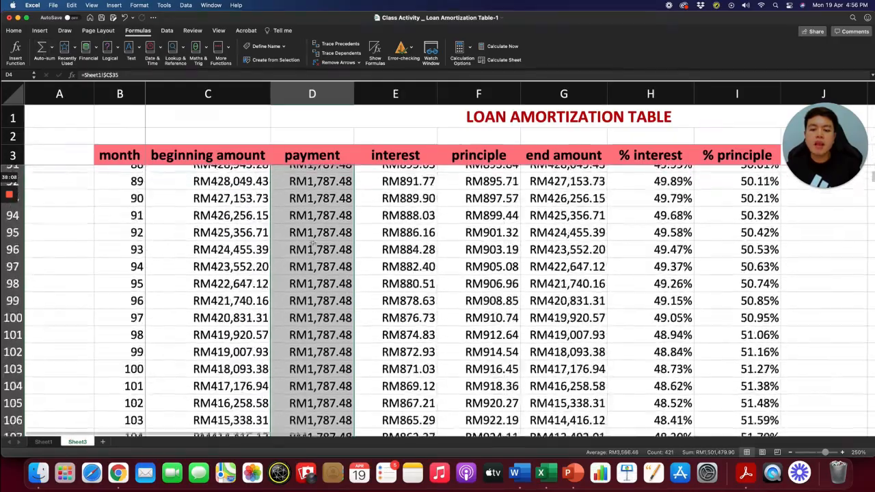
scroll(313, 244, down, 20)
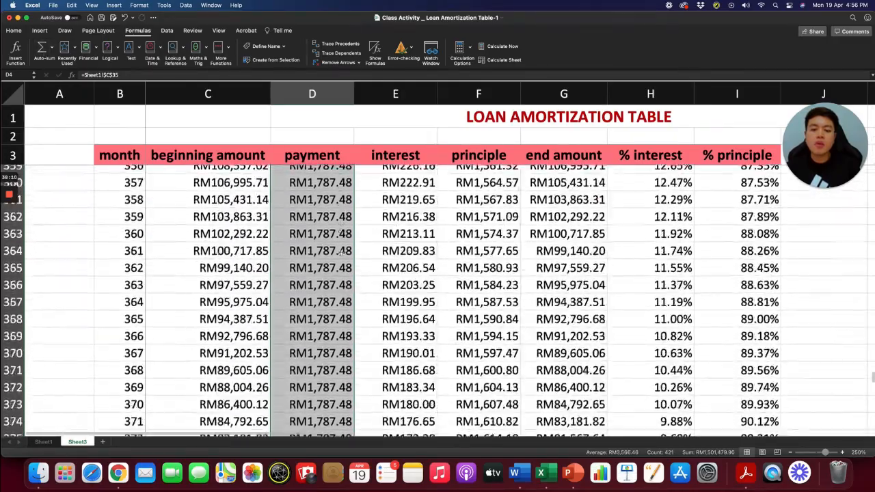
scroll(340, 252, down, 20)
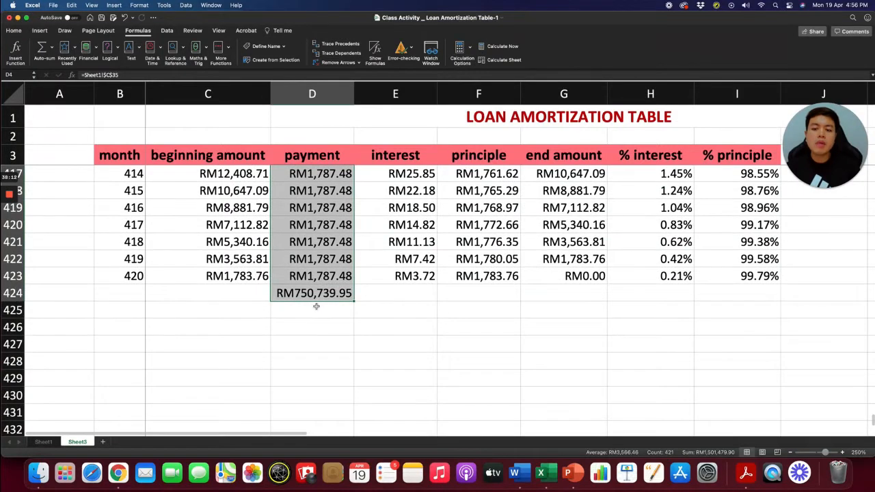
Step: Copy the payment total's SUM formula from D424 into E424 and F424 to total the interest and principle columns
click(323, 292)
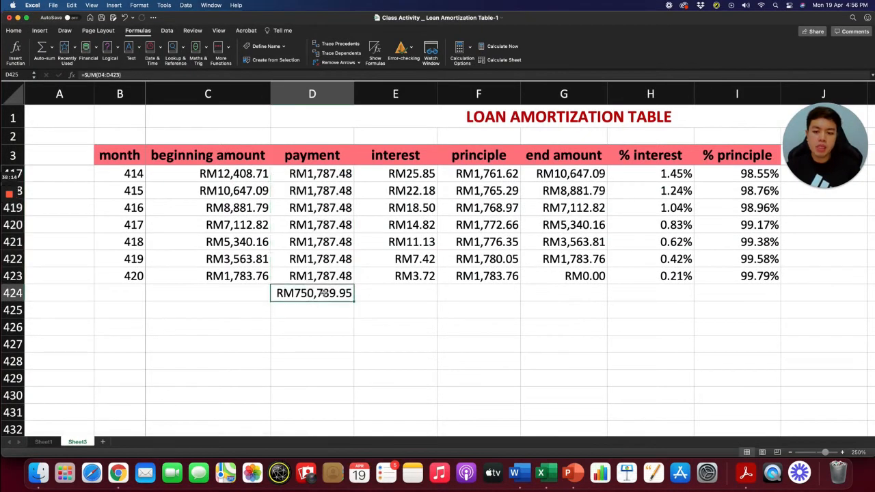
key(super+c)
click(410, 294)
key(super+v)
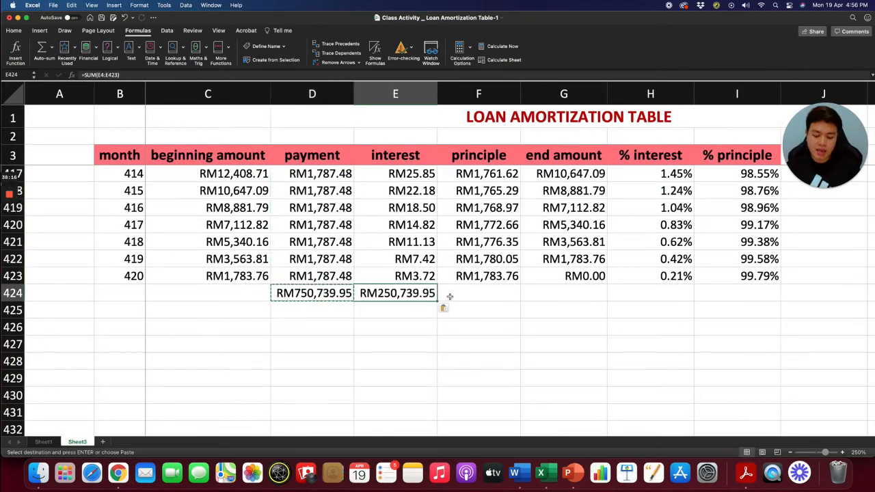
click(464, 296)
key(Escape)
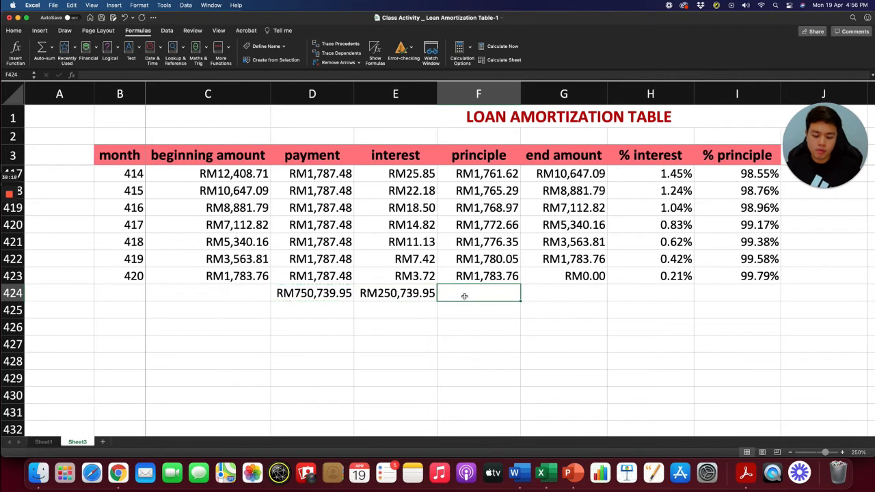
click(377, 299)
key(super+c)
click(471, 295)
key(super+v)
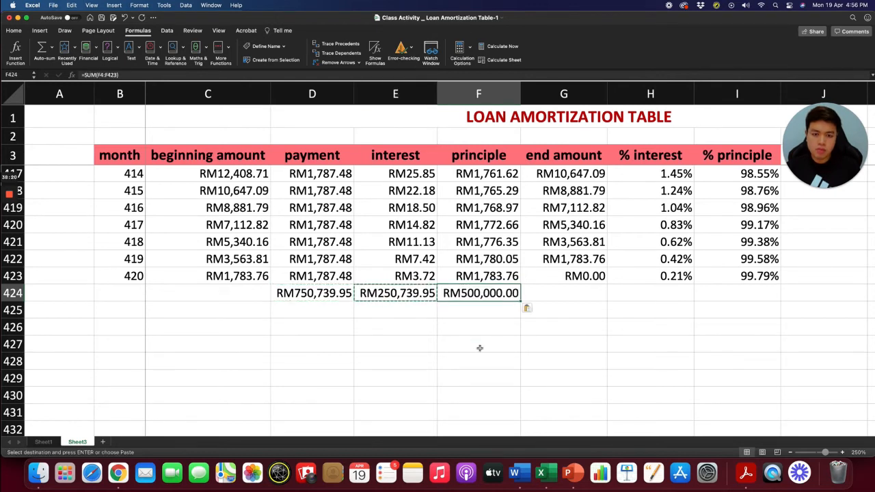
click(457, 342)
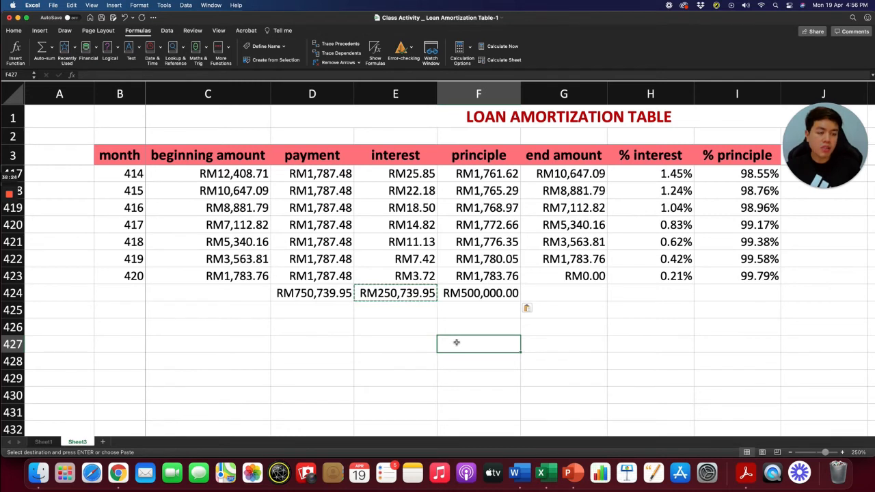
click(497, 311)
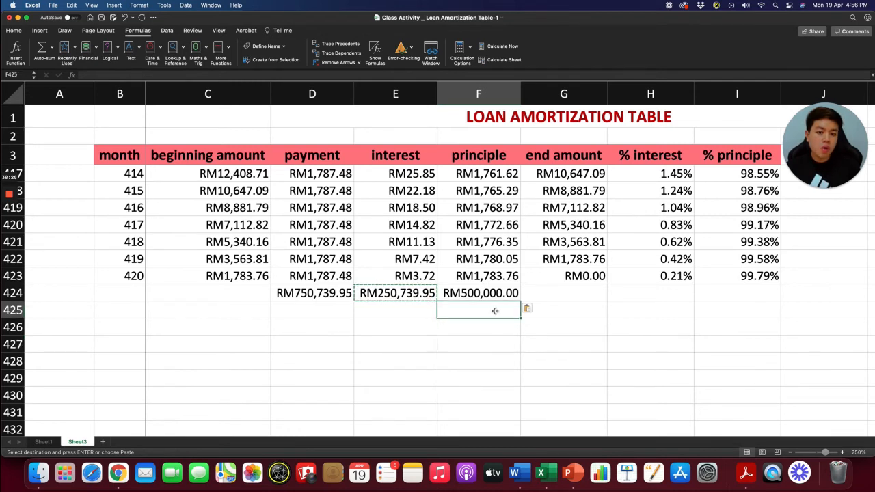
key(Escape)
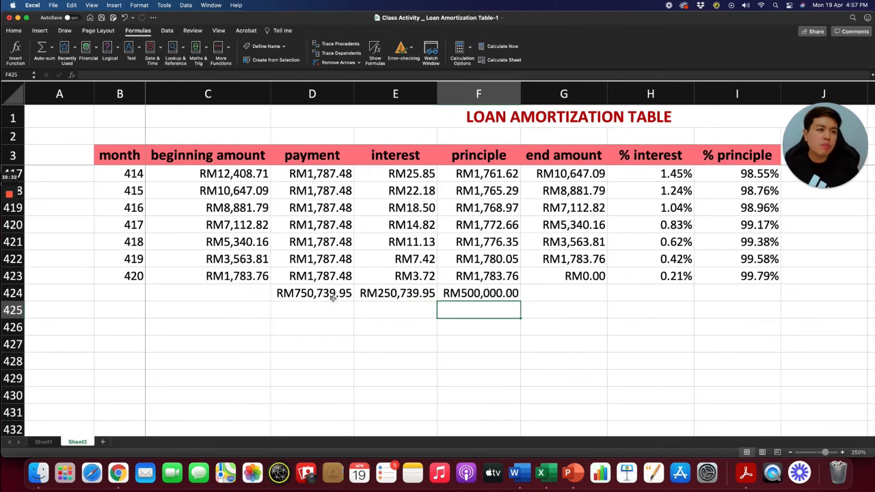
scroll(333, 298, down, 1)
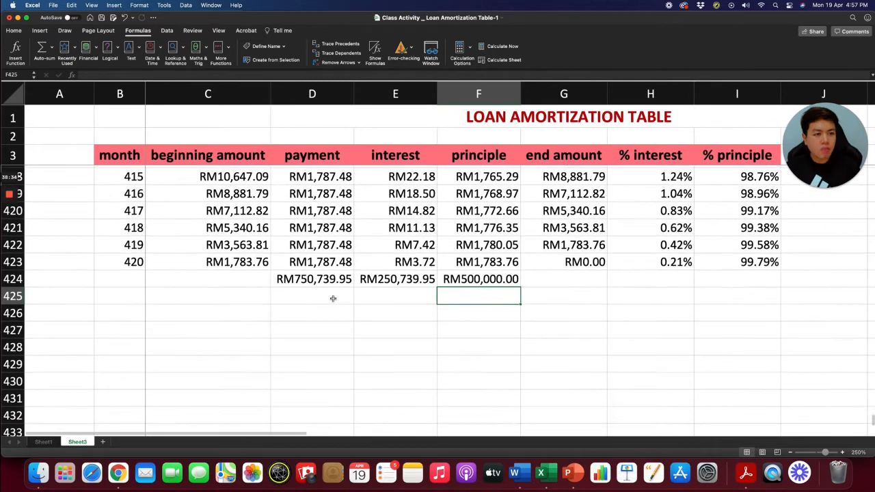
scroll(333, 298, up, 2)
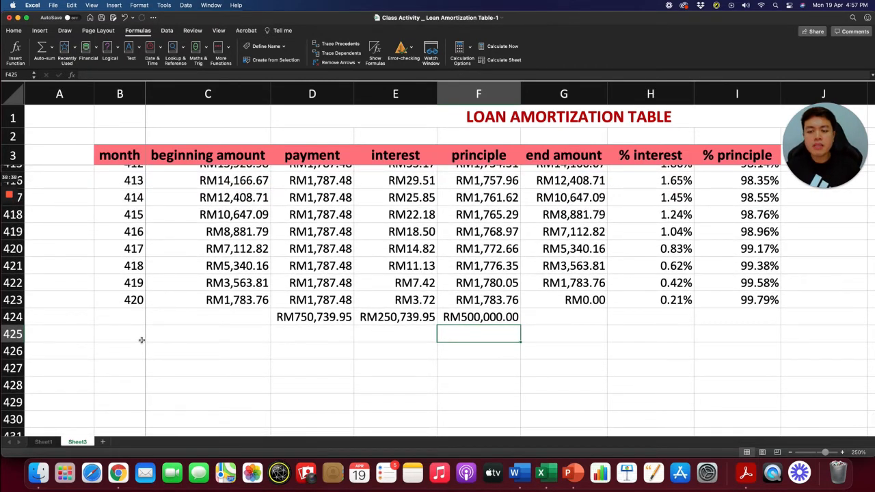
scroll(217, 301, up, 6)
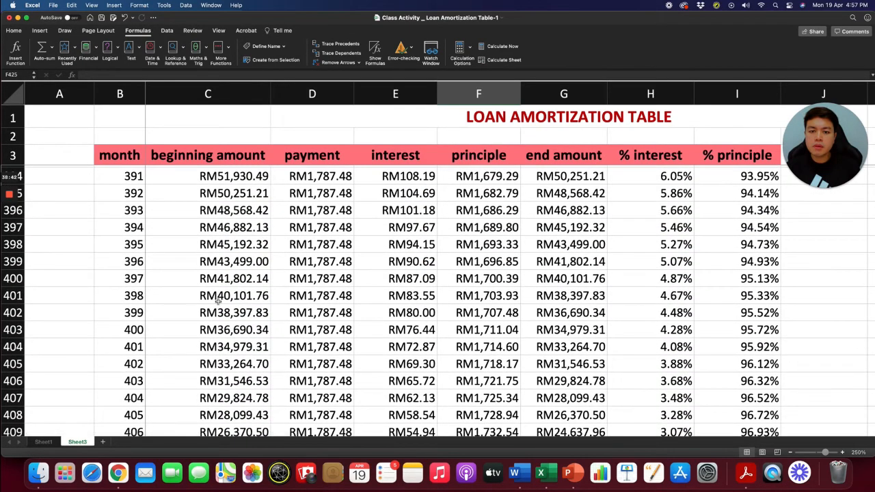
scroll(217, 301, down, 8)
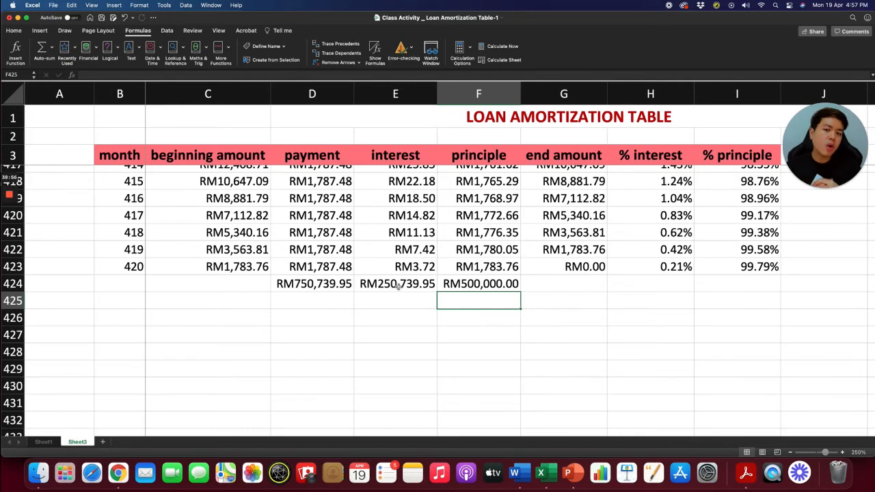
Step: Set the yearly interest rate in C21 on Sheet1 to 5, and widen Sheet3's payment column D to fit its total
click(43, 441)
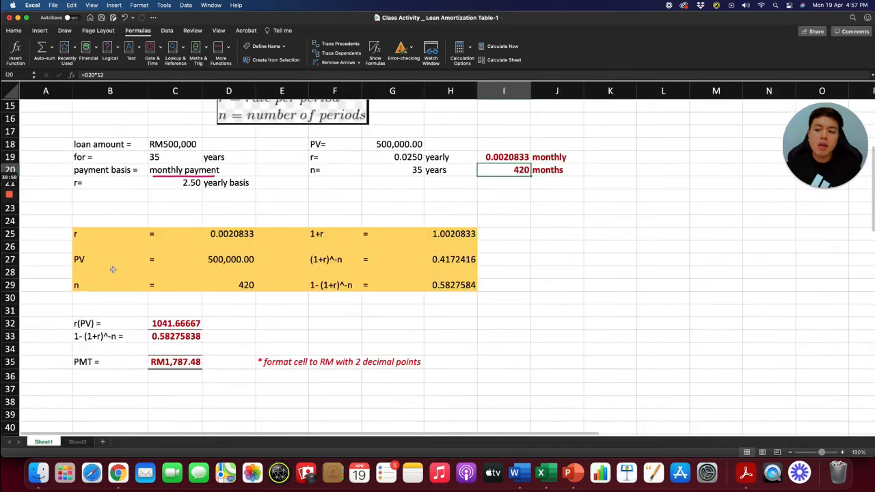
click(189, 183)
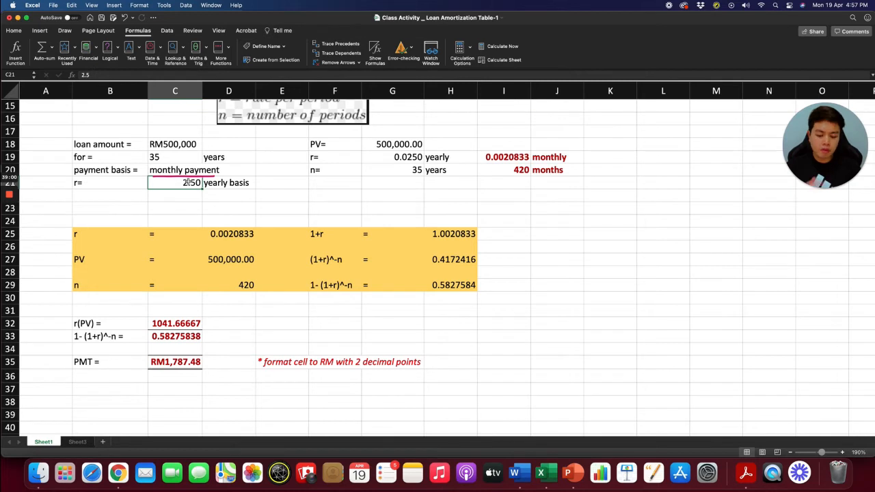
text(5)
key(Return)
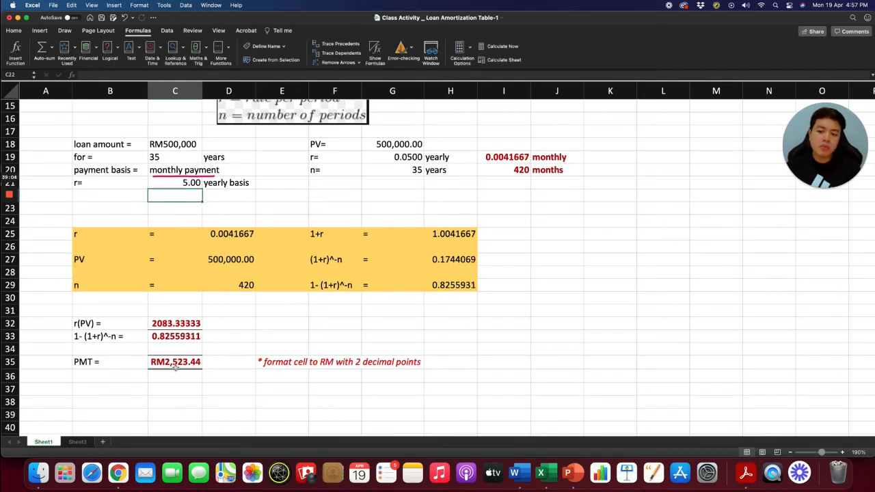
click(78, 442)
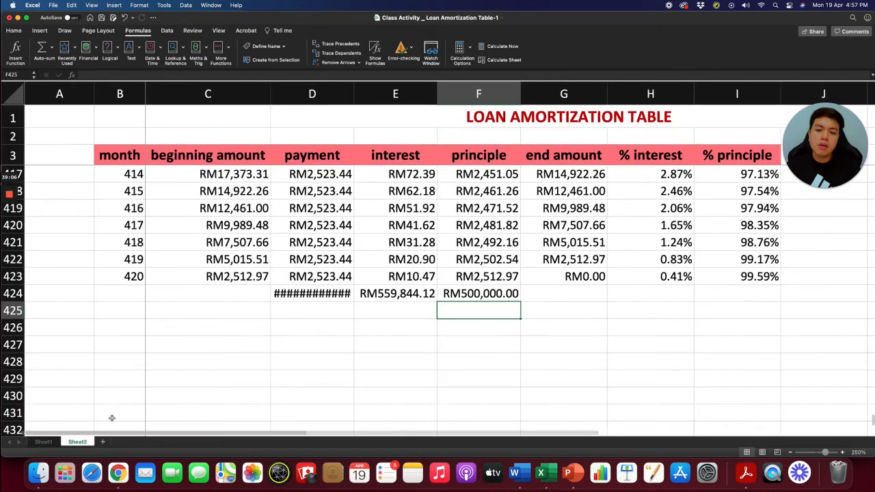
drag(354, 90, 364, 89)
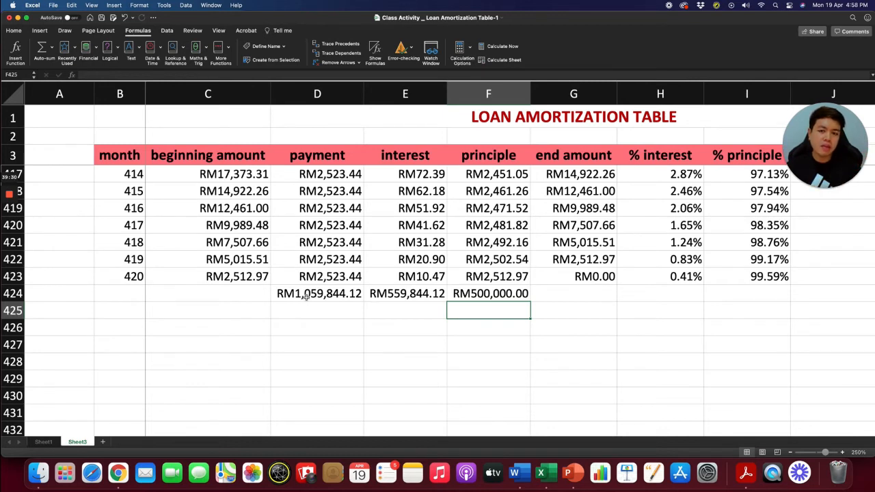
Step: Rename Sheet1 as PMT and Sheet3 as 420 months
click(42, 442)
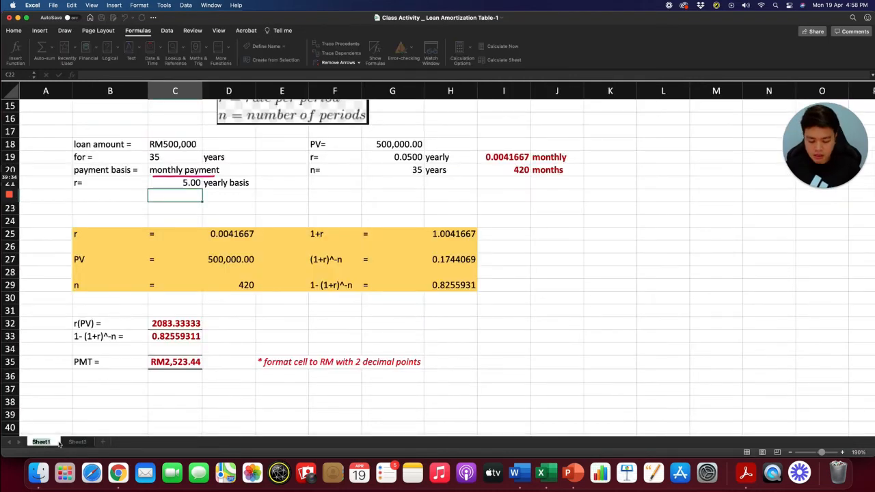
text(c)
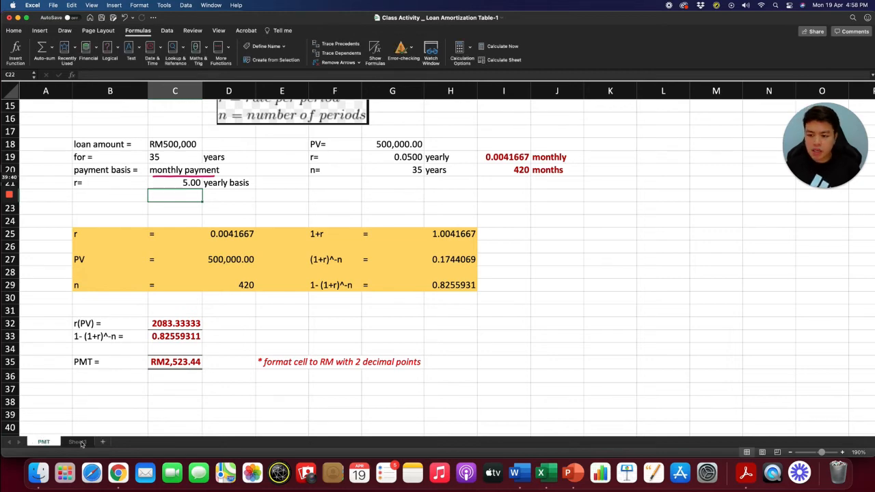
click(79, 442)
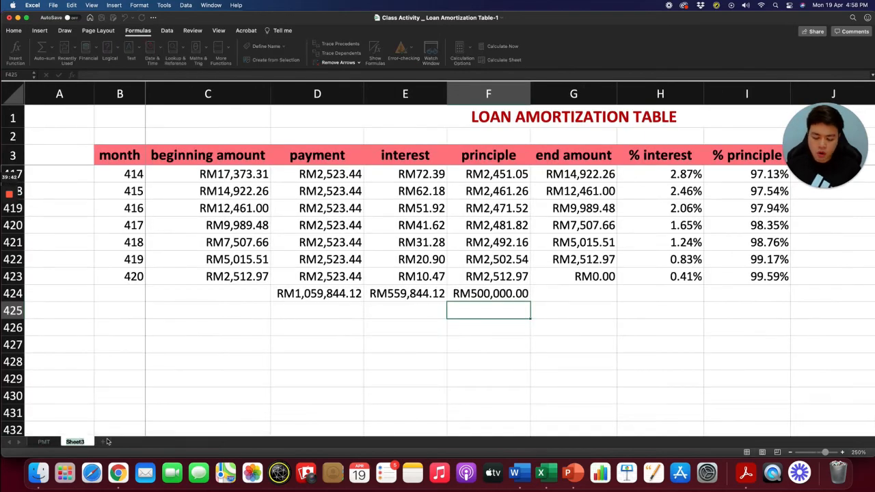
text(420 m)
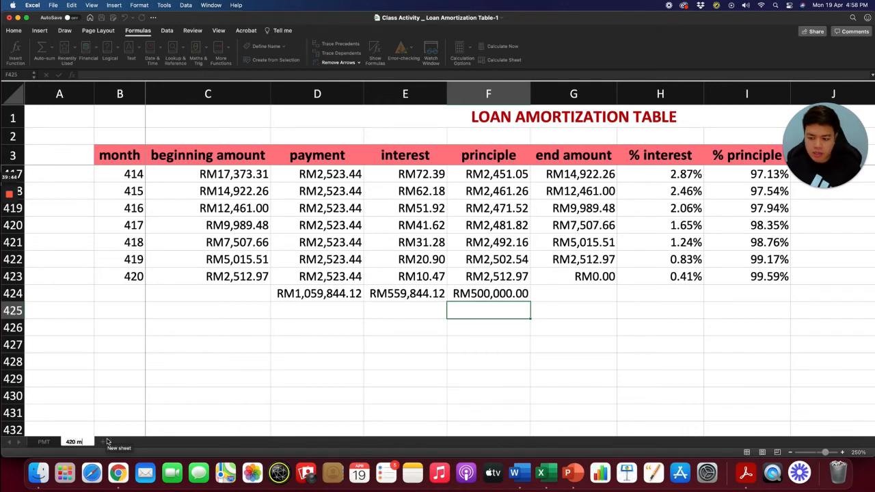
text(onths)
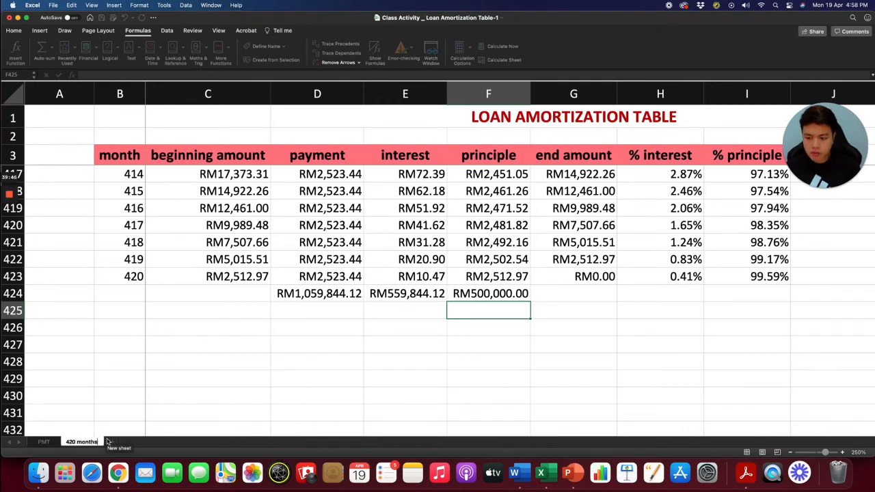
key(Return)
Step: Add a new sheet after the 420 months sheet and name it 180 months
click(111, 443)
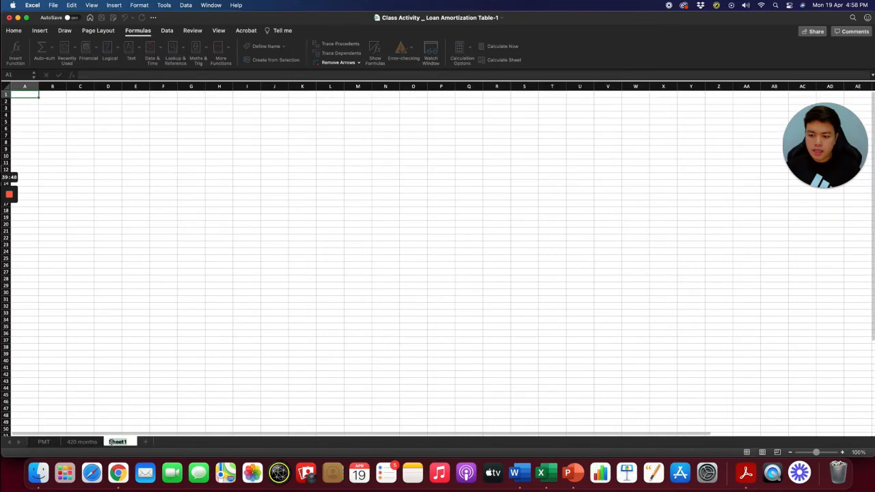
double_click(110, 443)
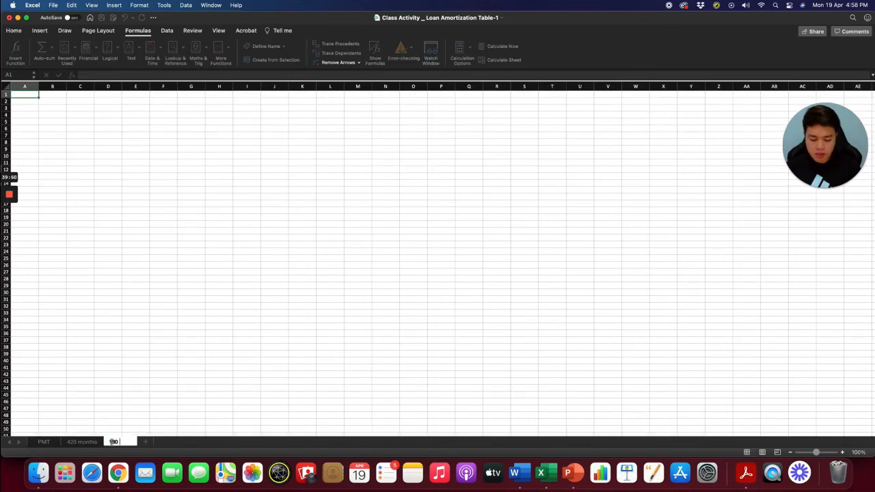
text(180 months)
click(190, 408)
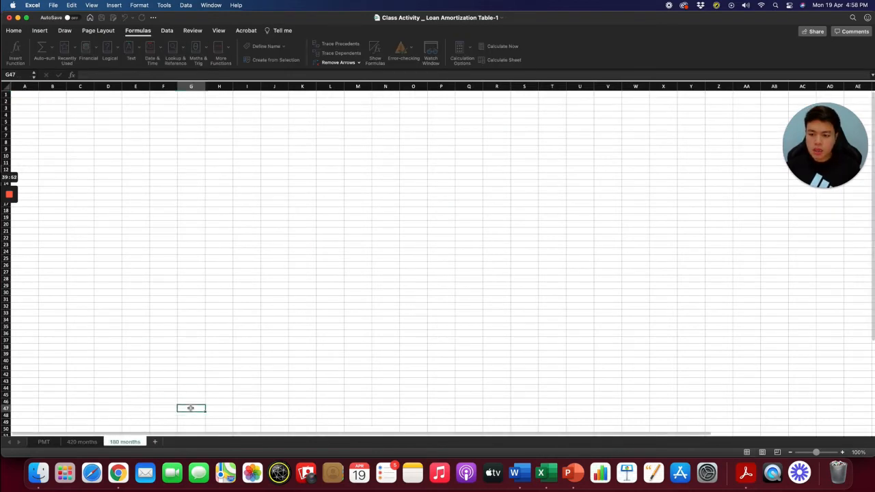
Step: Copy the entire contents of the 420 months sheet into the 180 months sheet, starting at A1
click(82, 443)
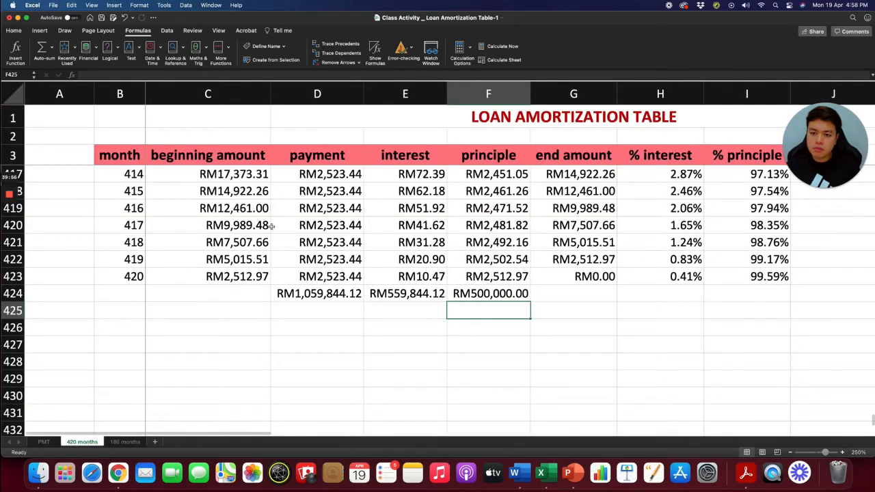
scroll(261, 236, up, 10)
click(24, 93)
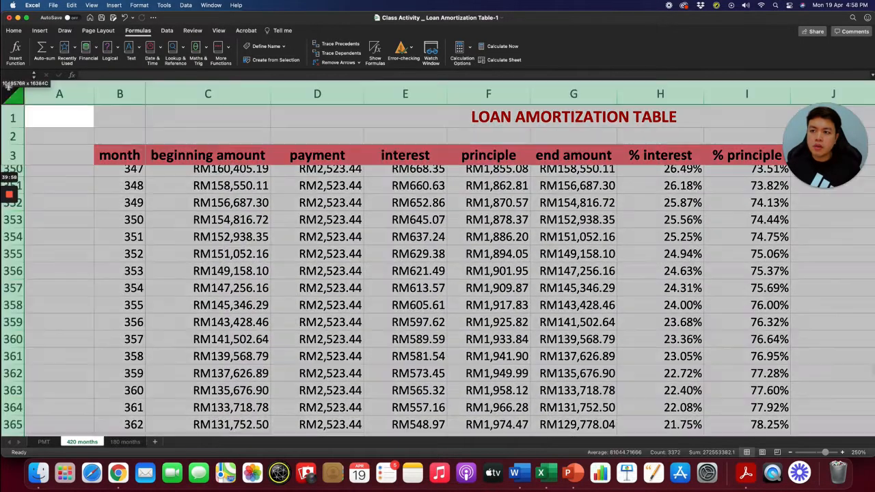
key(super+c)
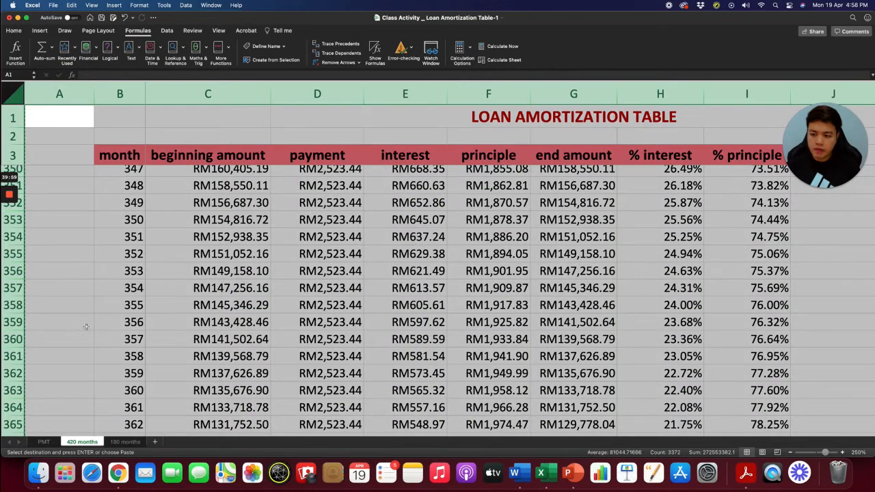
click(126, 442)
click(6, 87)
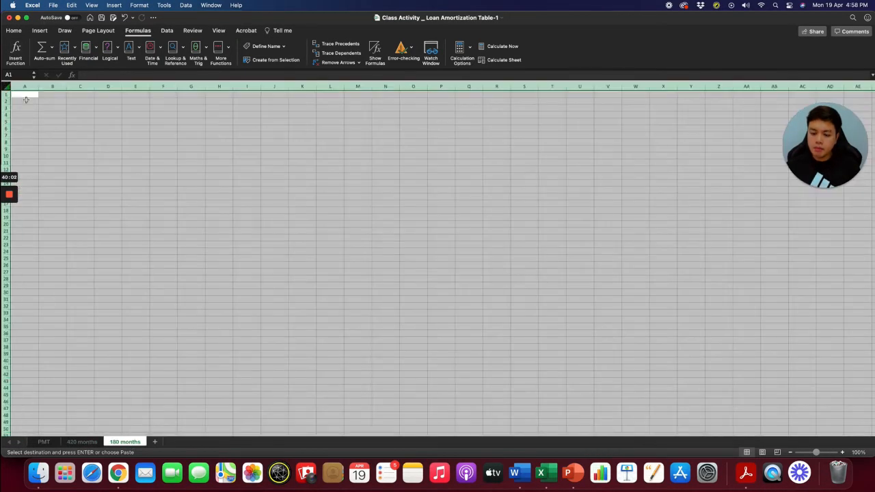
key(super+v)
click(591, 344)
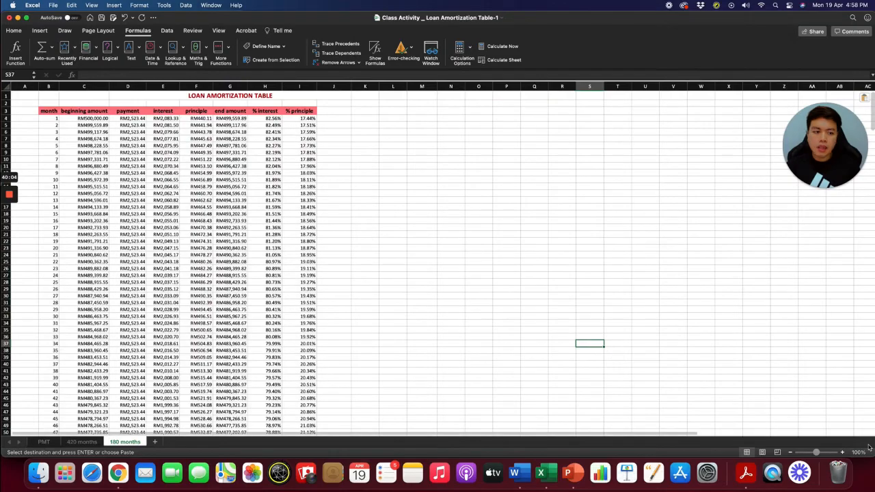
Step: Delete rows 184 to 423 on the 180 months sheet so the table ends at month 180 with the totals row kept
click(842, 453)
click(842, 453)
click(842, 453)
click(842, 453)
click(842, 453)
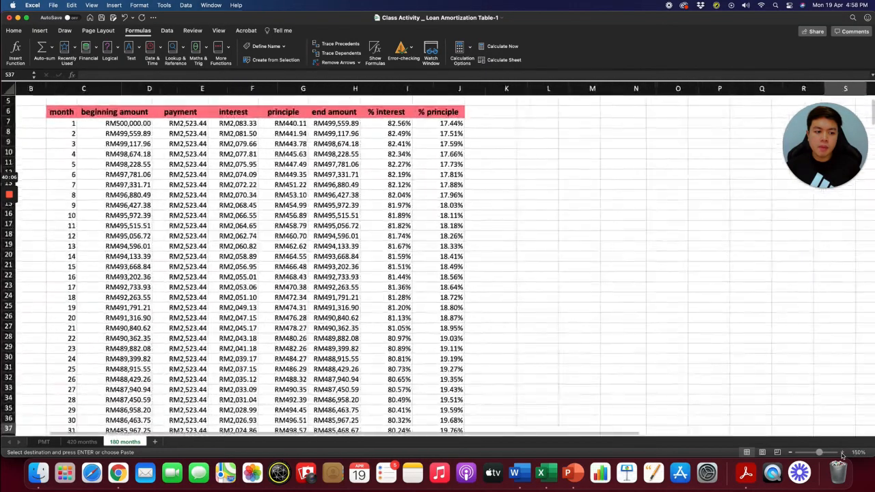
click(842, 453)
click(842, 454)
click(842, 453)
click(842, 453)
scroll(519, 283, left, 4)
scroll(488, 275, left, 3)
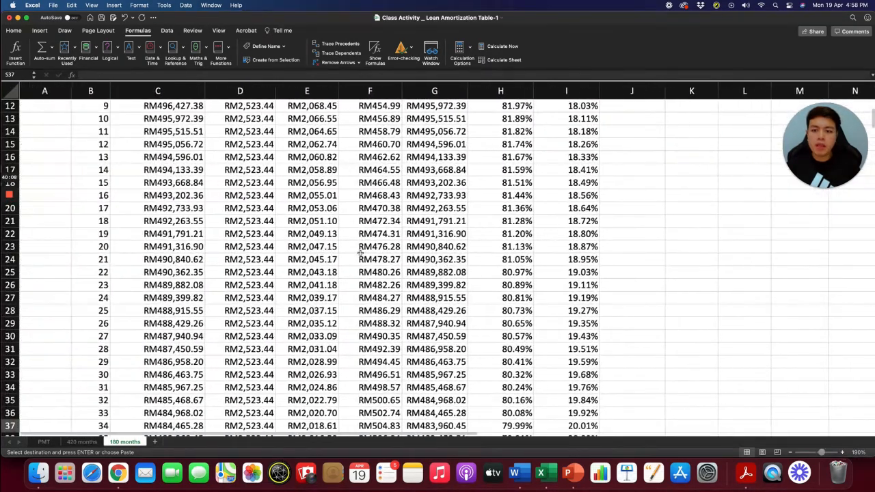
scroll(328, 283, down, 20)
scroll(168, 296, down, 10)
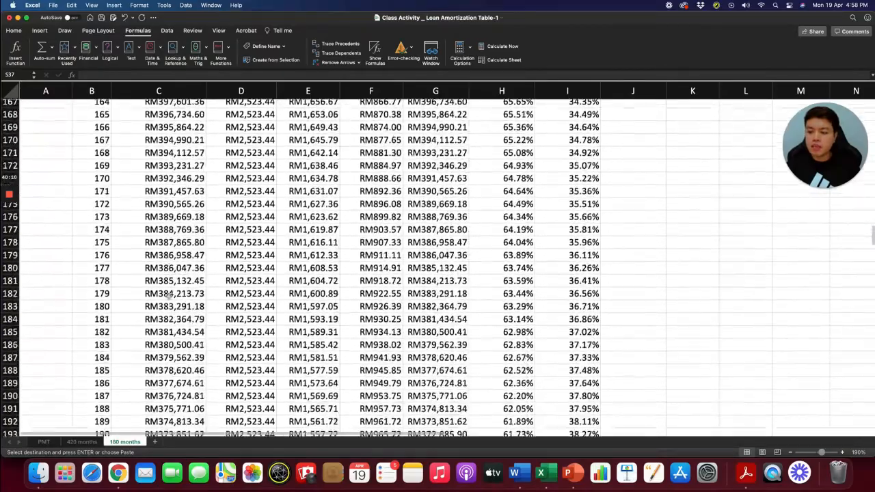
scroll(168, 295, up, 2)
scroll(120, 230, up, 3)
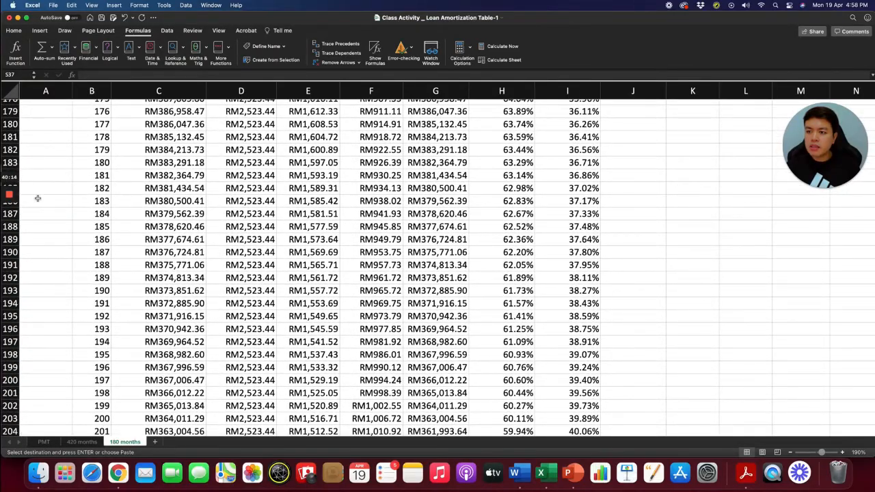
scroll(23, 219, up, 2)
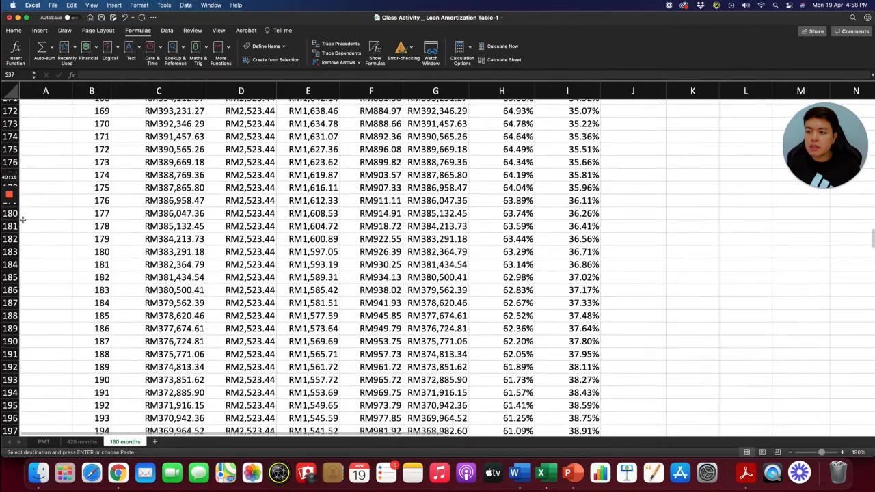
click(15, 254)
scroll(106, 274, up, 2)
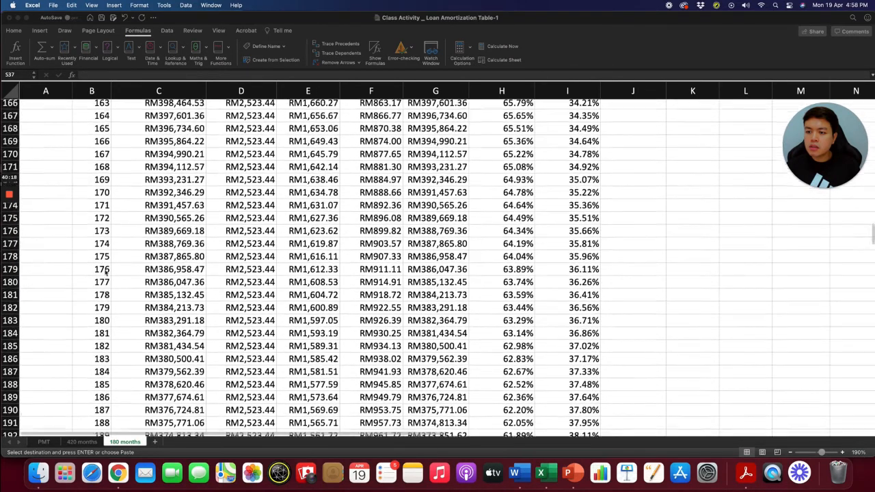
click(10, 353)
drag(10, 353, 70, 349)
right_click(77, 279)
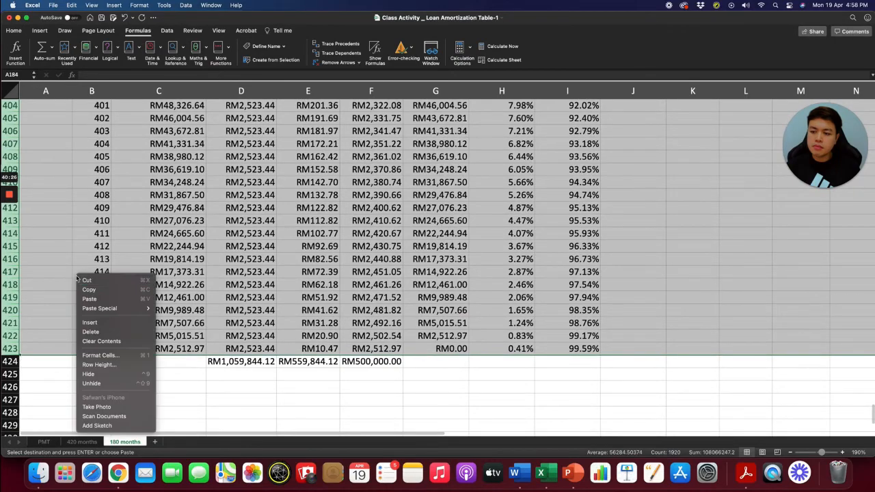
click(119, 331)
click(332, 320)
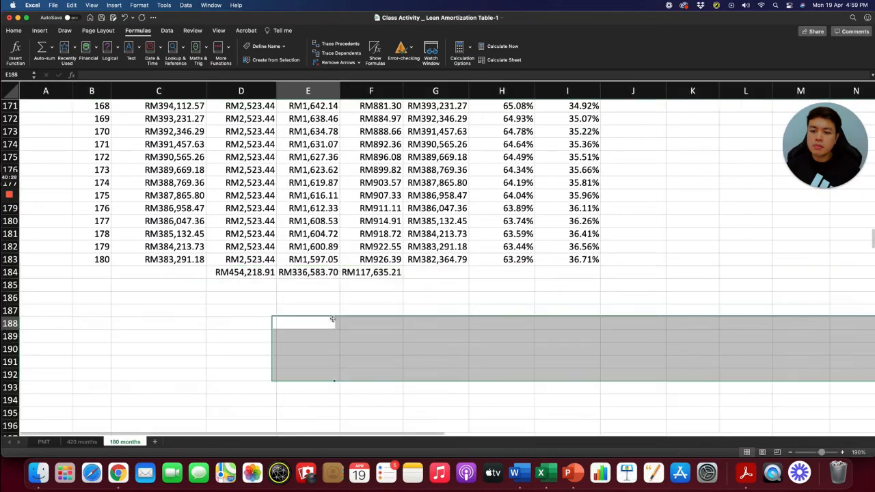
Step: Look through the shortened 180 months table from its totals row back to the first month
scroll(316, 300, up, 3)
scroll(316, 300, up, 15)
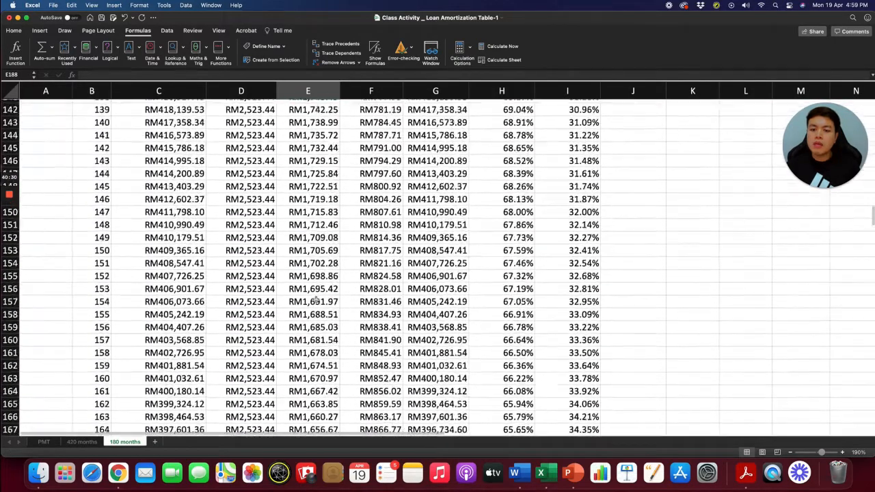
scroll(316, 300, up, 20)
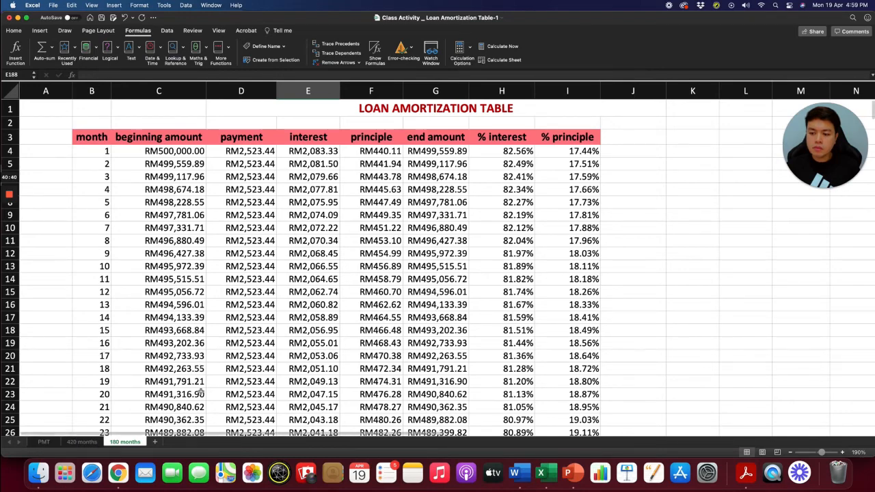
scroll(211, 388, down, 2)
scroll(211, 389, down, 15)
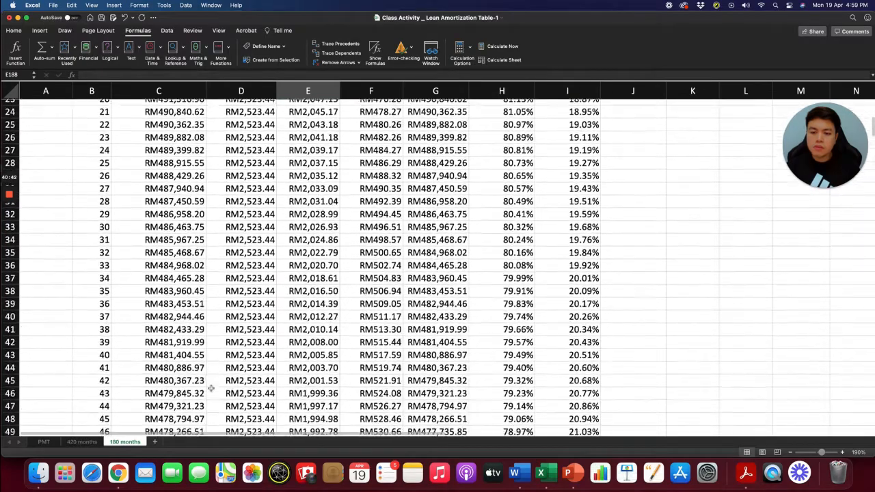
scroll(211, 388, up, 15)
mouse_move(13, 204)
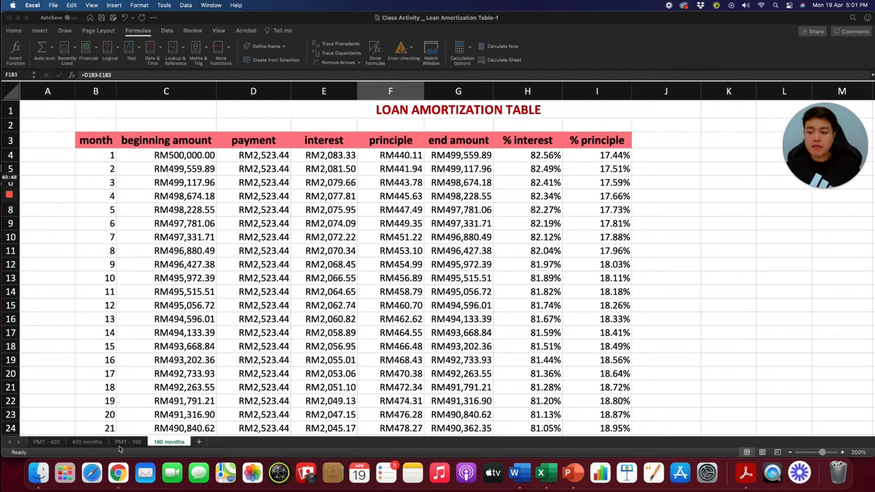
Step: Check the 35-year loan data on the PMT - 420 sheet and set the loan term in C19 on PMT - 180 to 15 years
click(53, 442)
click(244, 378)
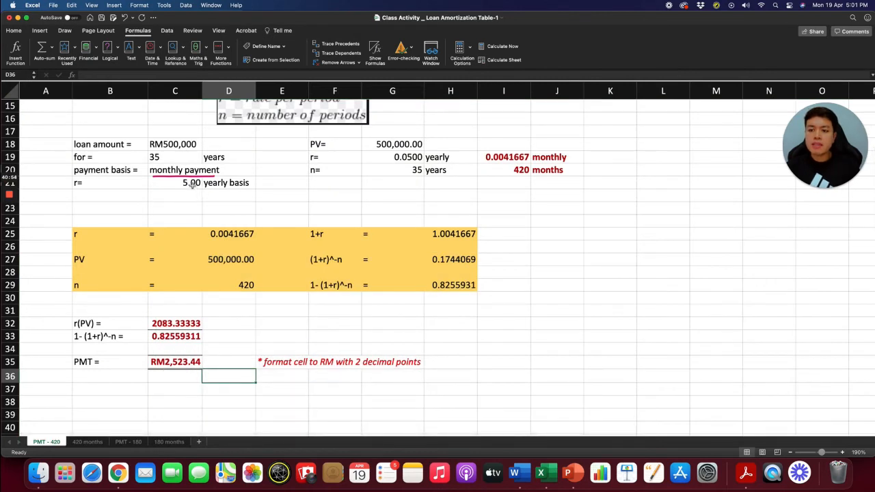
click(129, 442)
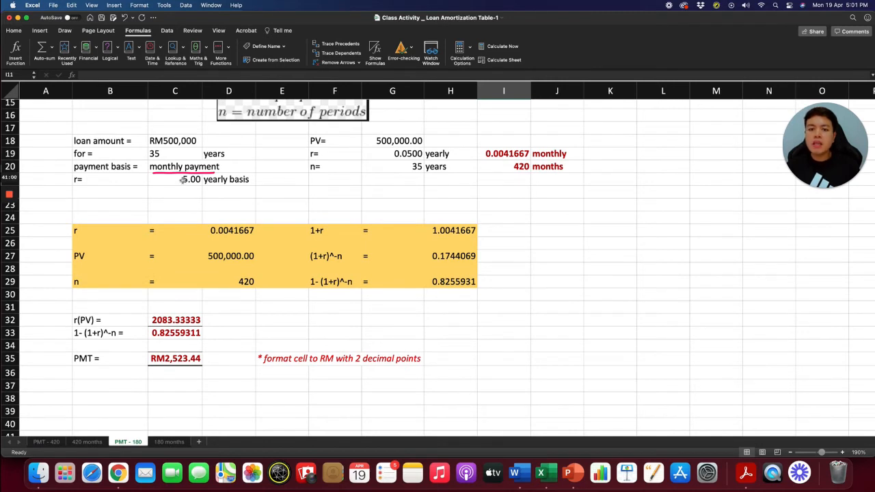
click(155, 153)
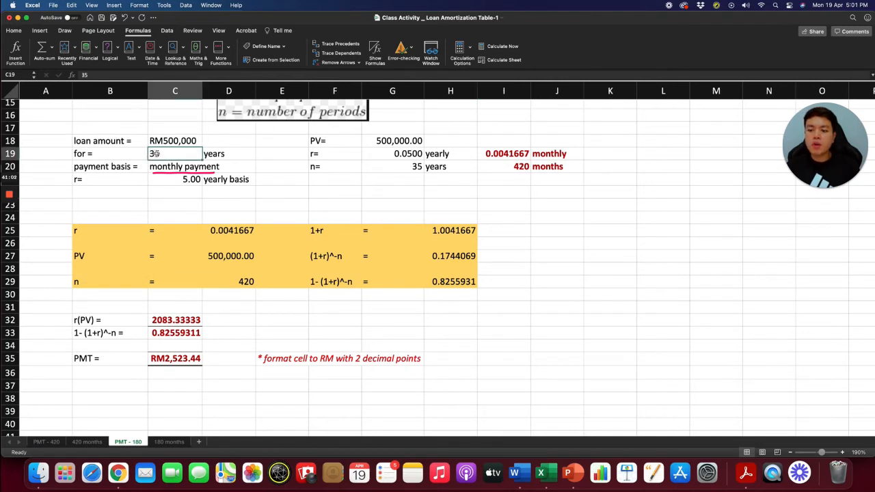
text(15)
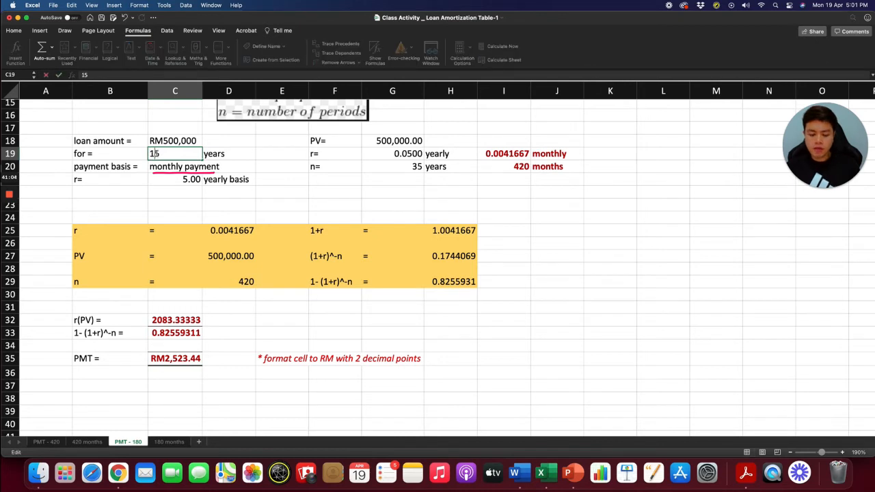
key(Return)
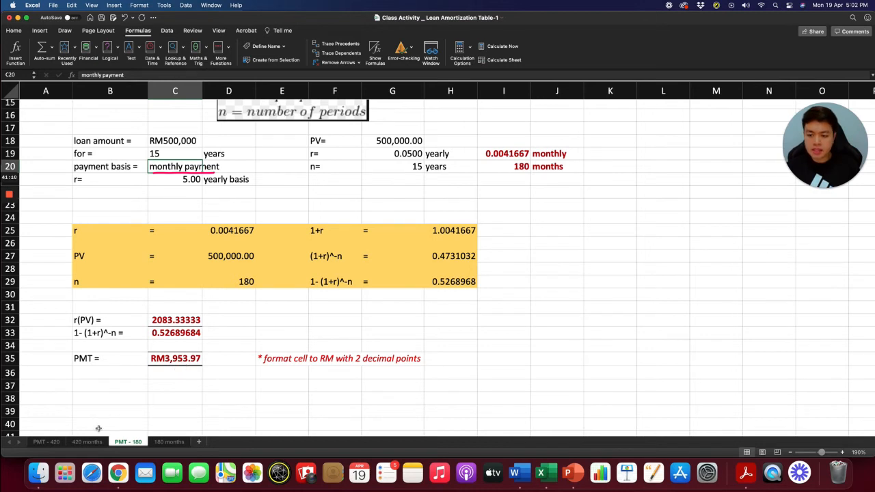
Step: Review the monthly payment on the PMT - 420 sheet and the column totals under the 420 months table
click(48, 442)
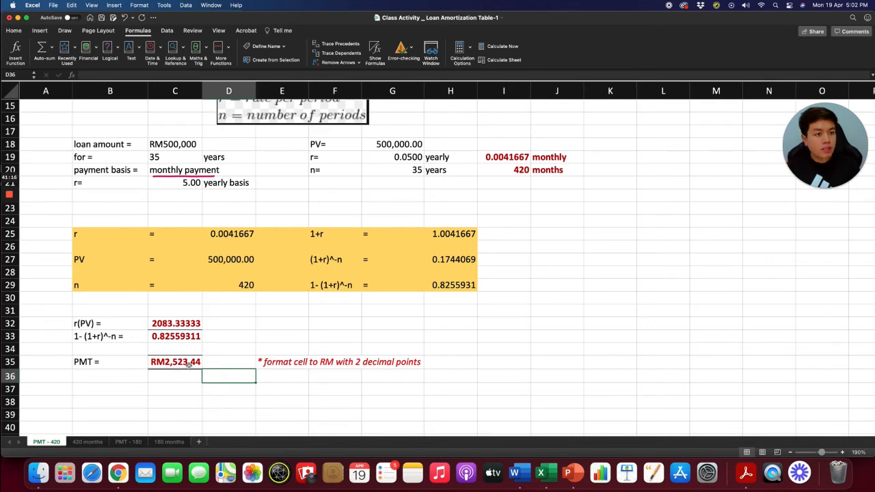
click(86, 441)
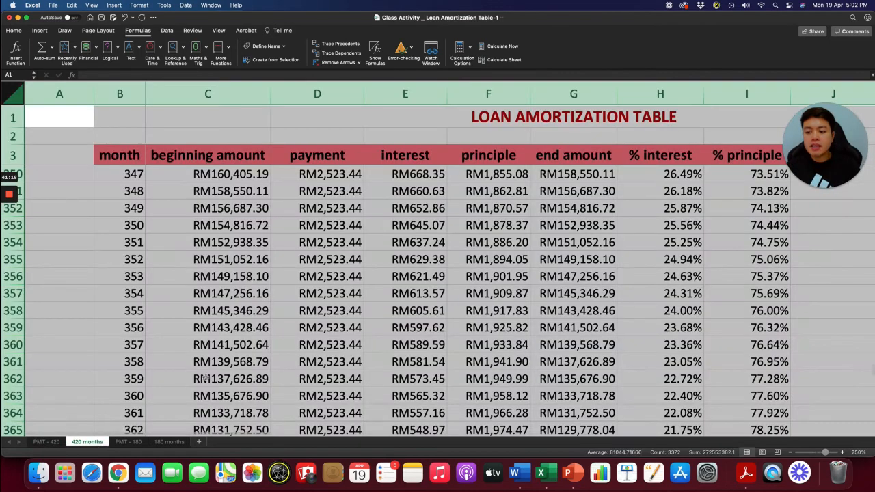
scroll(272, 345, down, 10)
scroll(274, 345, down, 15)
click(286, 340)
scroll(370, 275, up, 10)
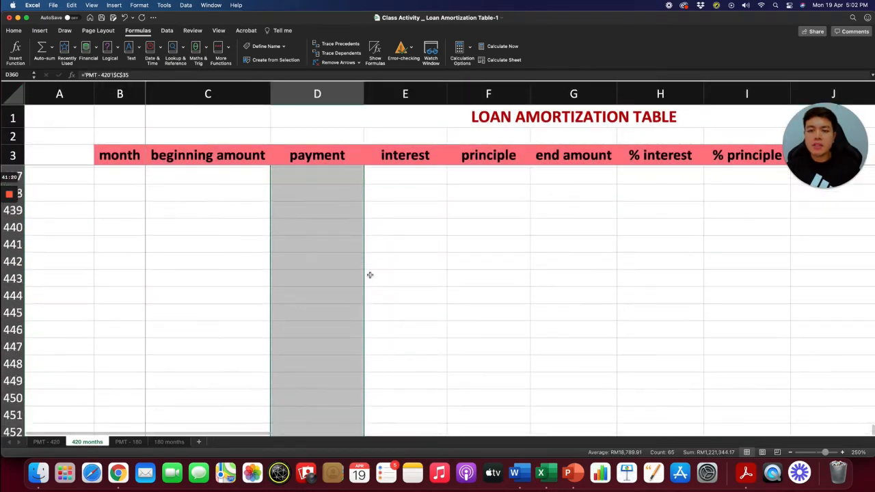
click(396, 364)
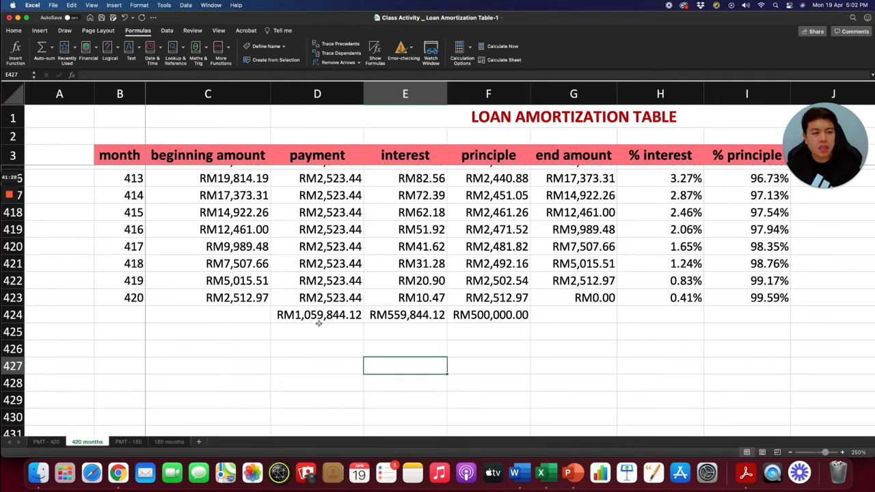
Step: Examine the 180 months table against the PMT - 180 payment, including the final month's end amount and column totals
click(169, 442)
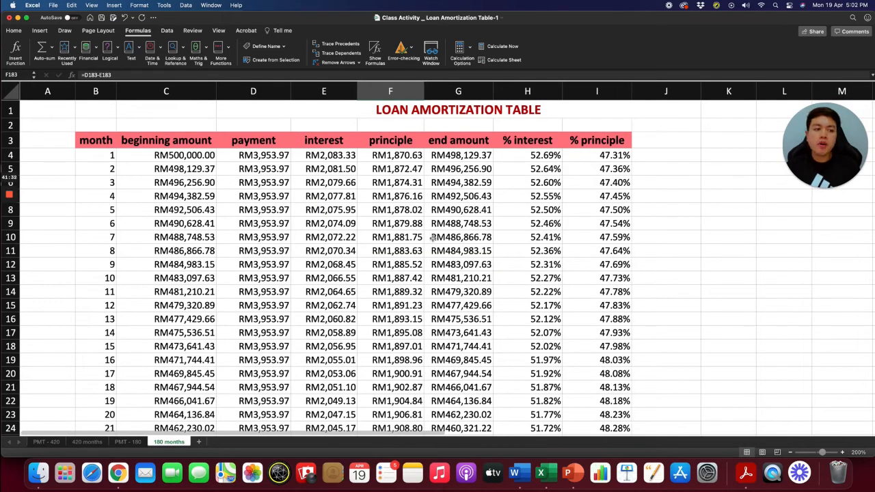
click(128, 442)
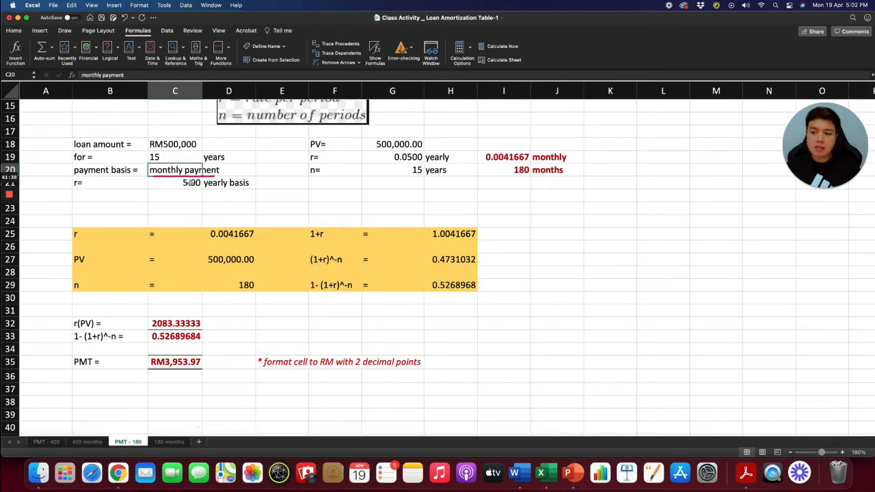
click(168, 442)
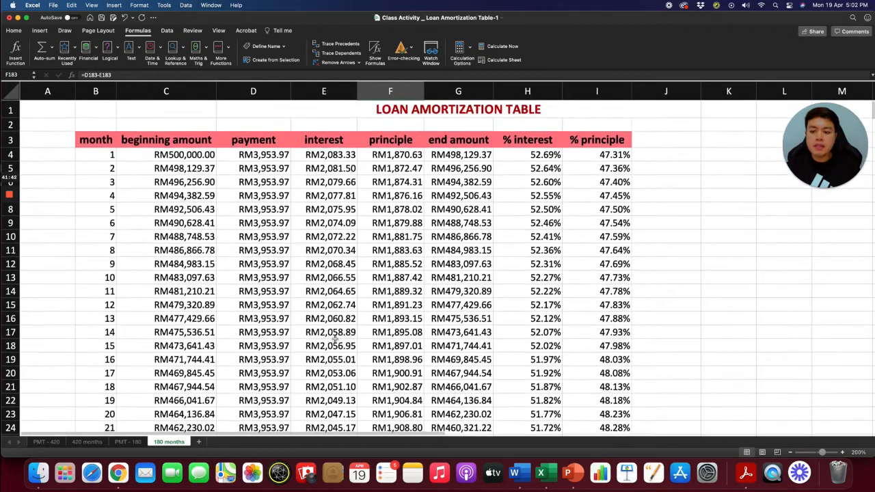
scroll(334, 336, down, 6)
scroll(335, 337, down, 17)
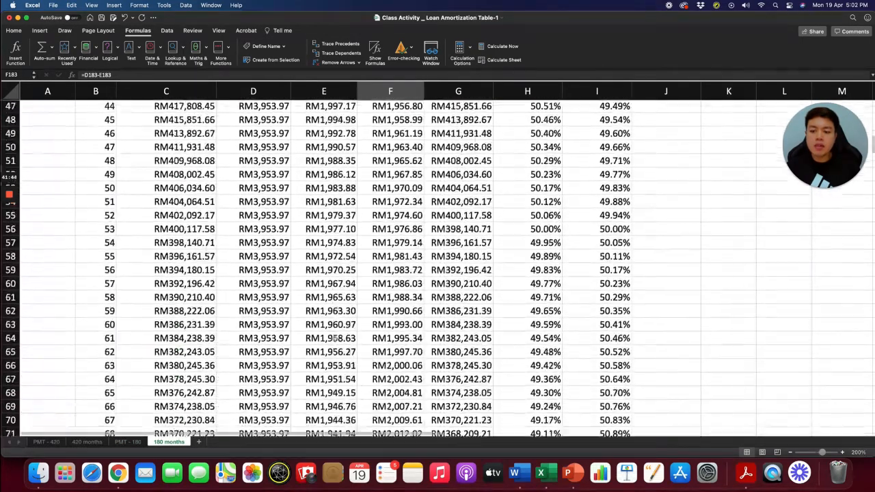
scroll(335, 339, down, 14)
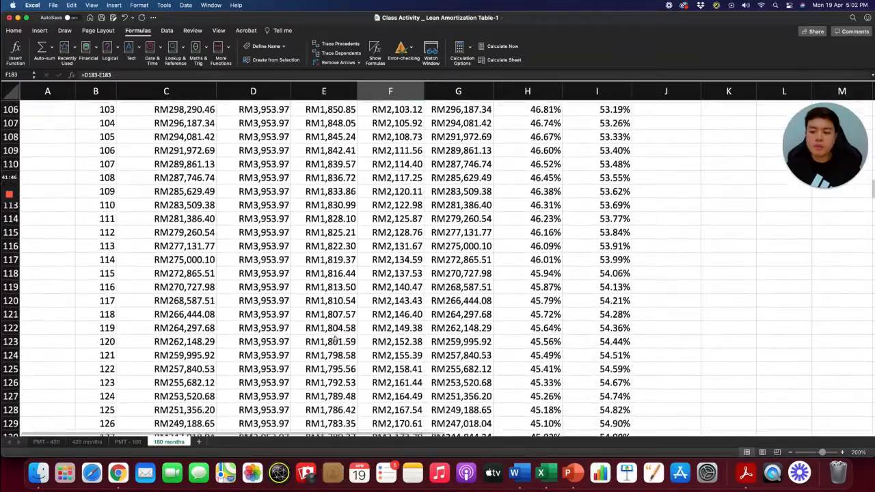
scroll(334, 339, down, 10)
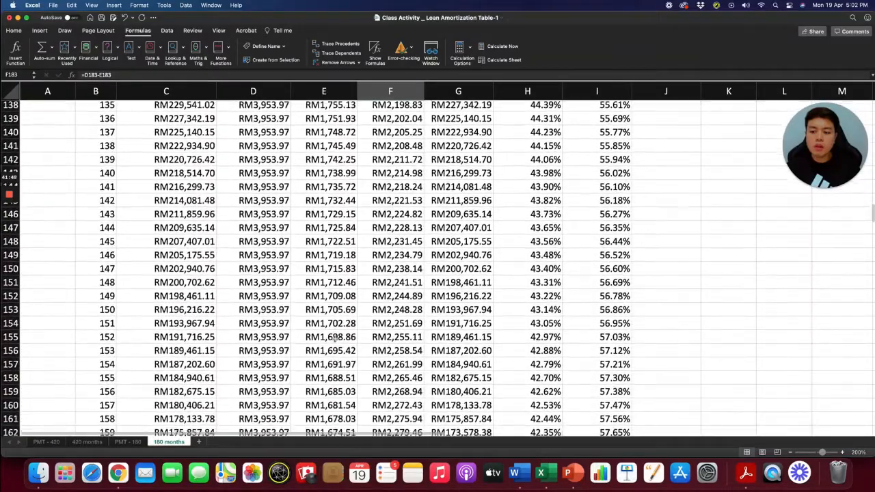
scroll(335, 339, down, 7)
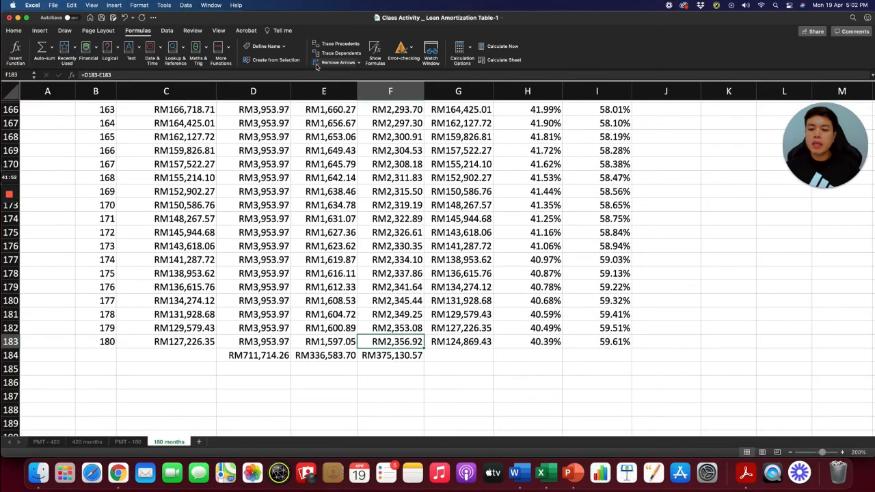
scroll(291, 209, up, 4)
scroll(292, 208, up, 20)
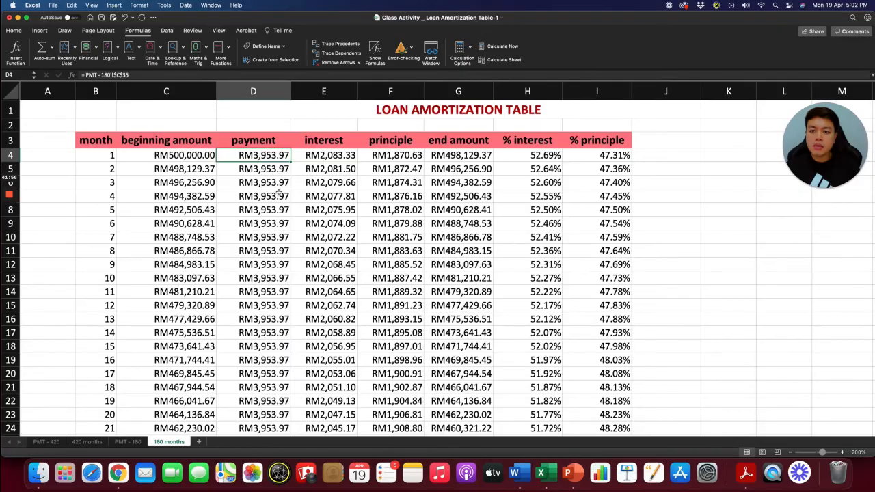
scroll(278, 192, down, 20)
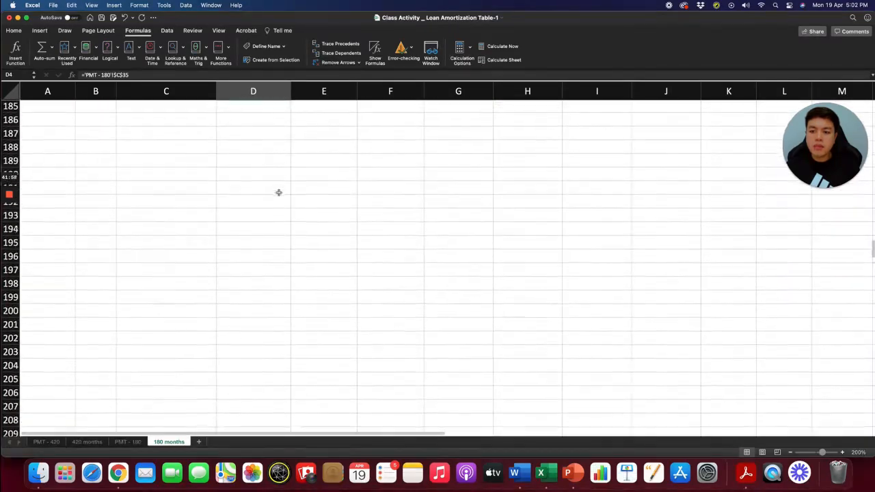
Step: Clear the totals in D184:F184 of the 180 months table and sum the payment column, D4 to D183, in D184
scroll(278, 192, up, 2)
drag(279, 195, 393, 198)
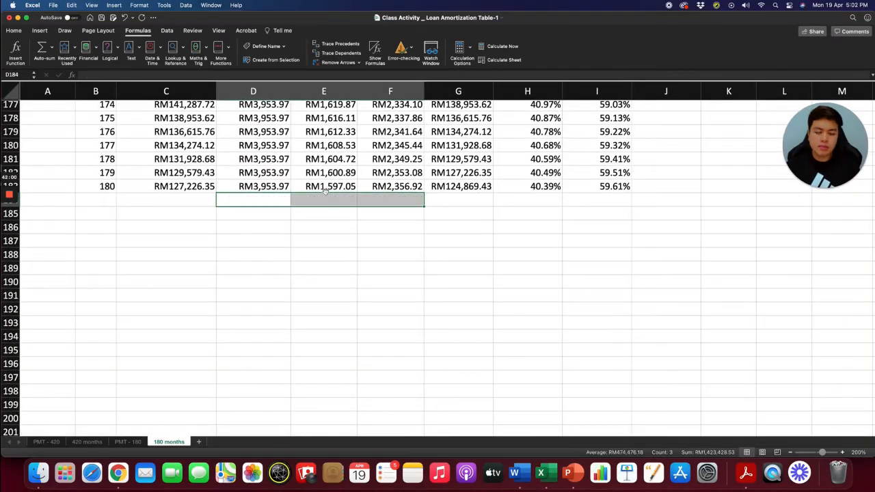
scroll(287, 184, up, 20)
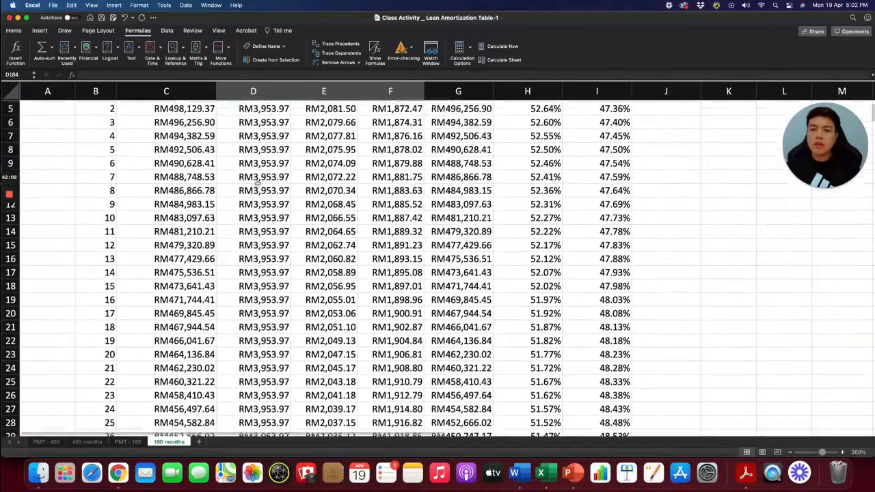
scroll(258, 181, up, 2)
click(277, 156)
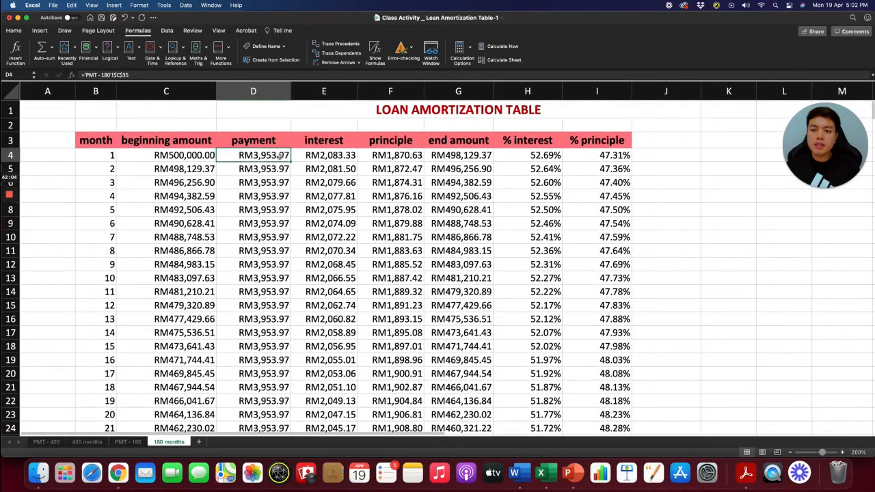
drag(284, 156, 269, 418)
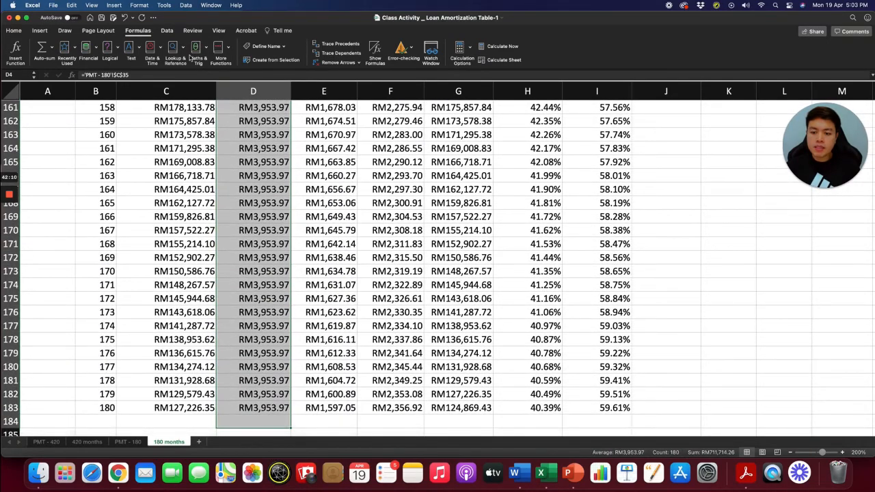
scroll(172, 269, up, 20)
scroll(172, 269, up, 3)
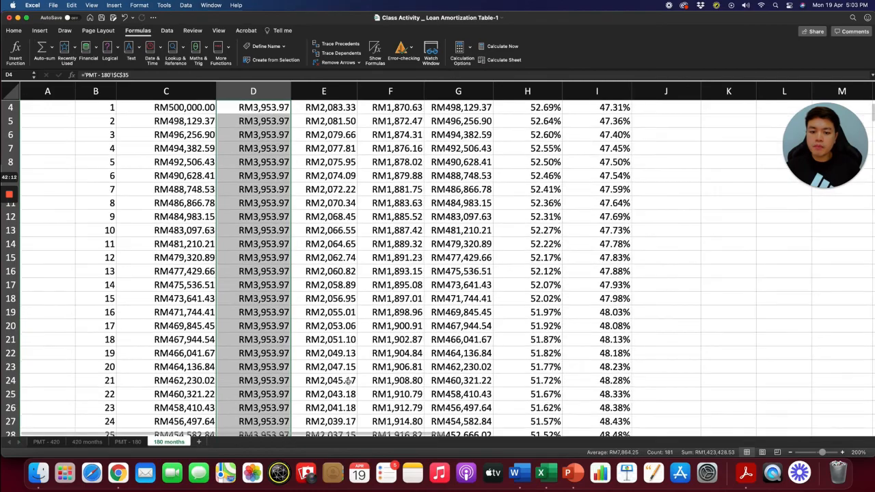
scroll(348, 381, down, 20)
scroll(348, 380, down, 15)
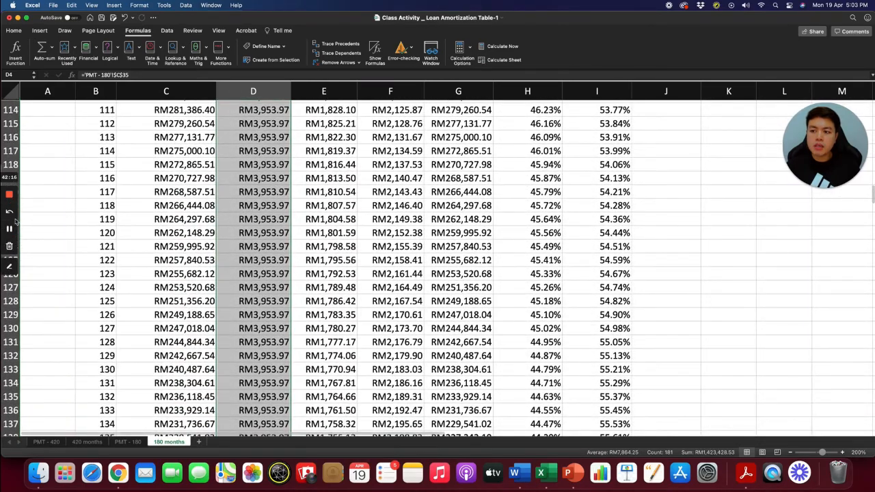
click(10, 229)
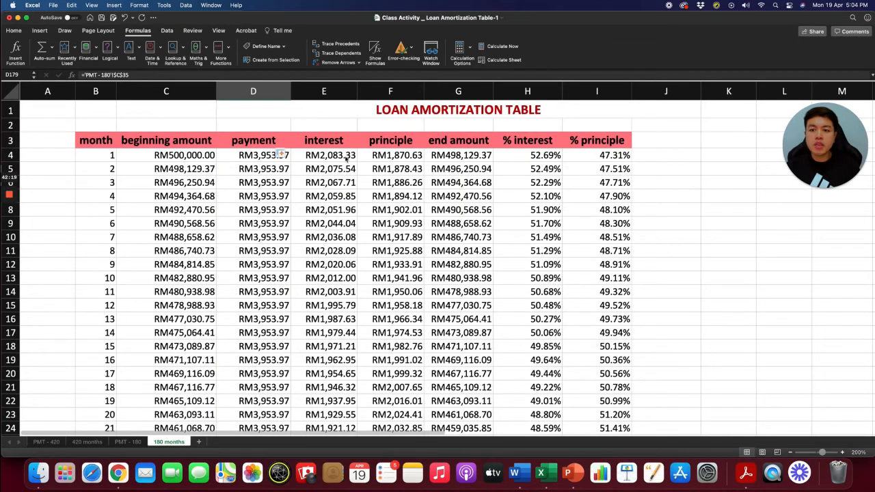
Step: Total the interest column of the 180 months table, E4 to E183, in cell E184
click(346, 156)
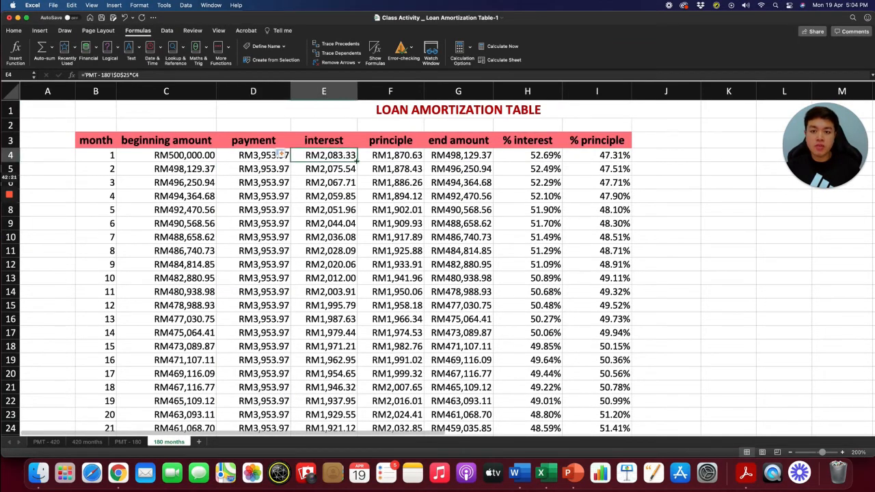
drag(346, 156, 345, 410)
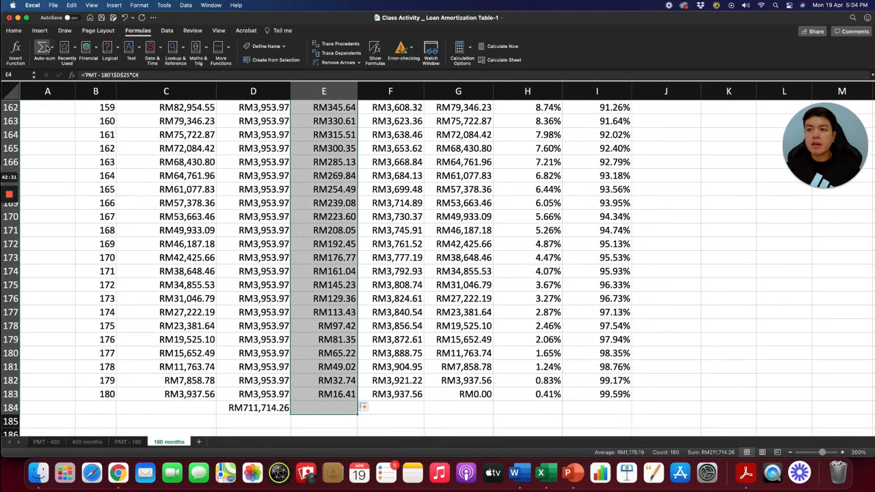
scroll(484, 429, up, 20)
key(super+shift+t)
scroll(390, 389, down, 20)
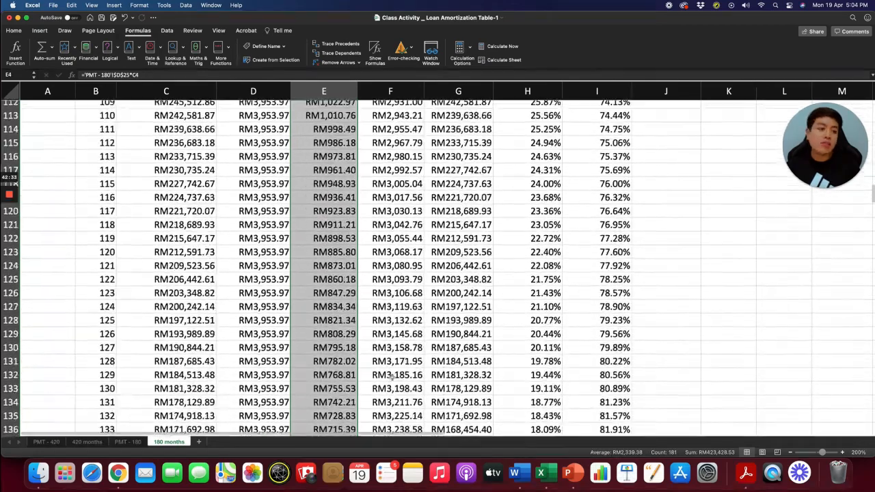
scroll(392, 377, up, 3)
click(404, 376)
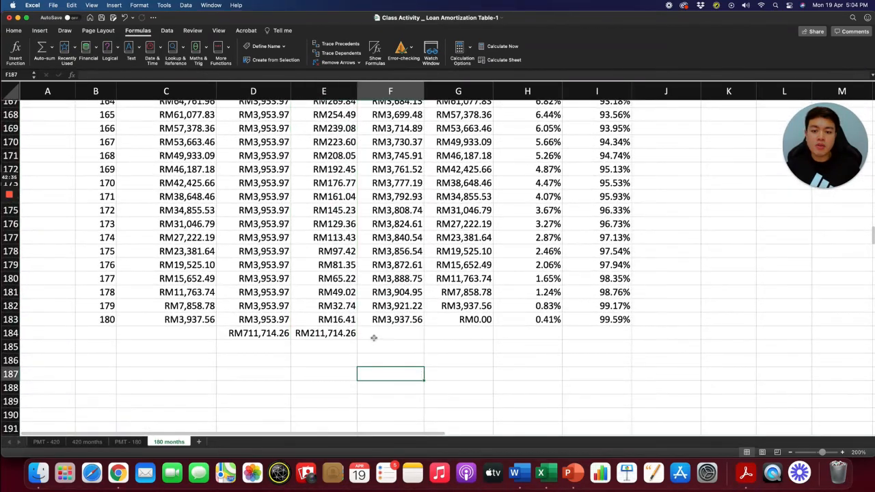
Step: Copy the interest total formula from E184 to F184 to sum the principle column
click(337, 337)
key(super+c)
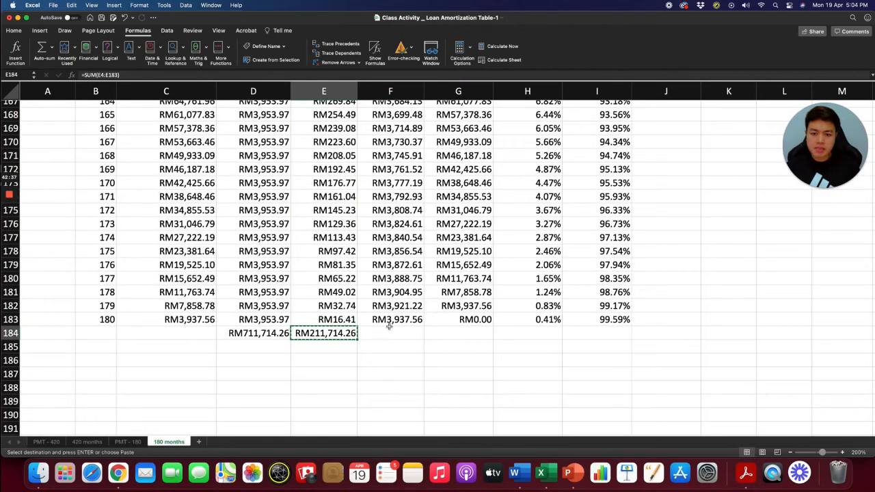
click(392, 333)
key(super+v)
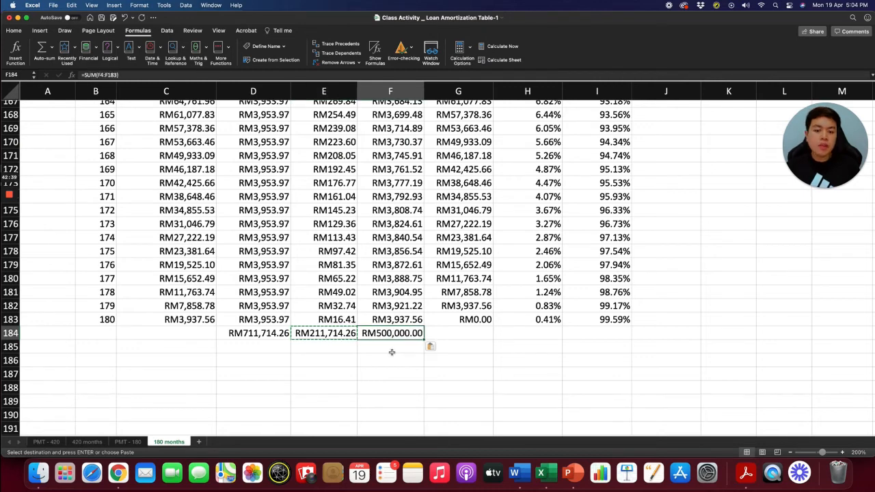
key(Escape)
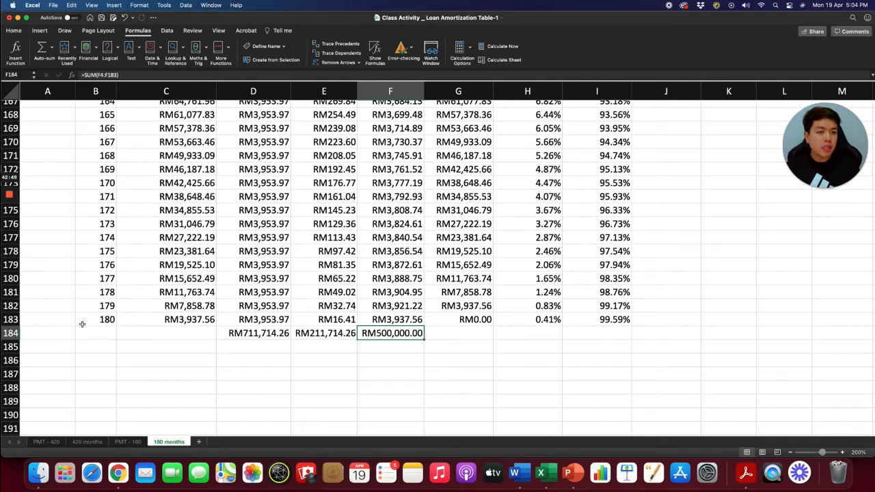
Step: Compare the loan amount, interest rate and loan term on the PMT - 420 and PMT - 180 sheets
click(84, 442)
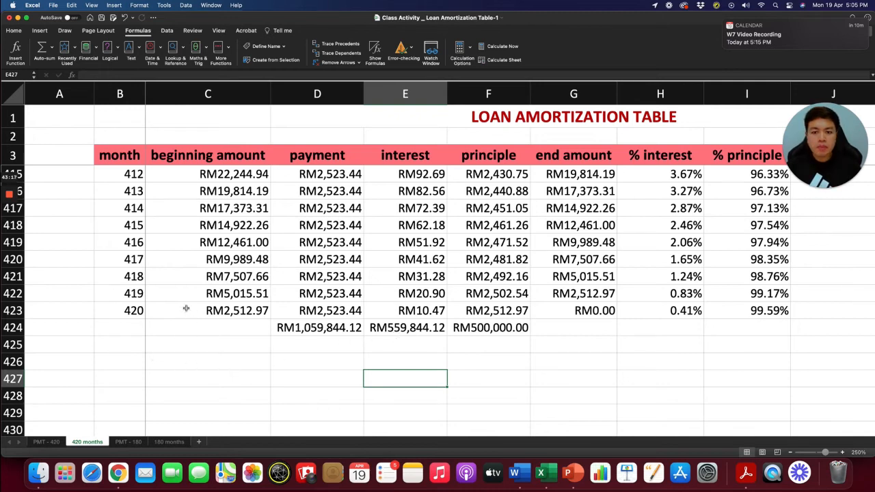
click(46, 442)
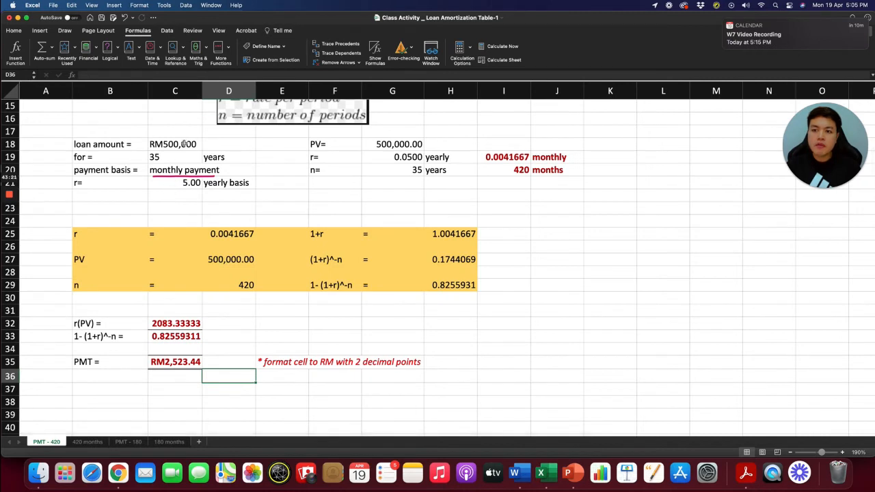
click(184, 190)
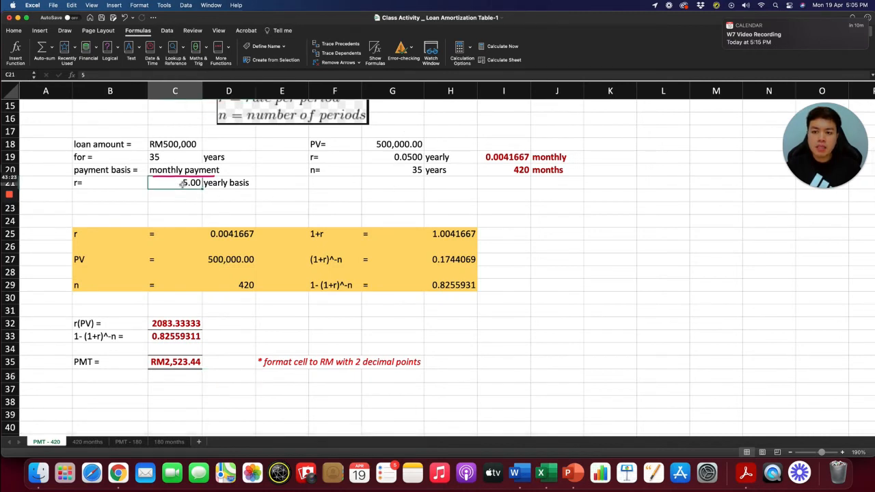
click(128, 442)
click(176, 141)
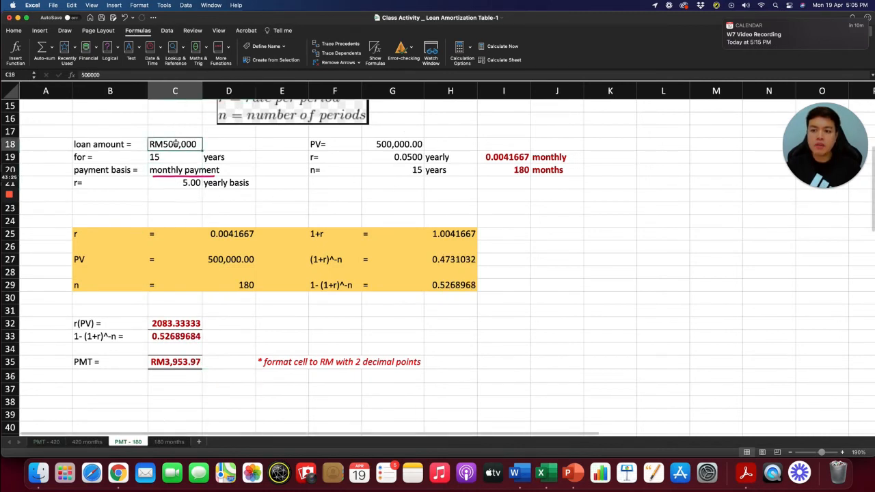
click(189, 184)
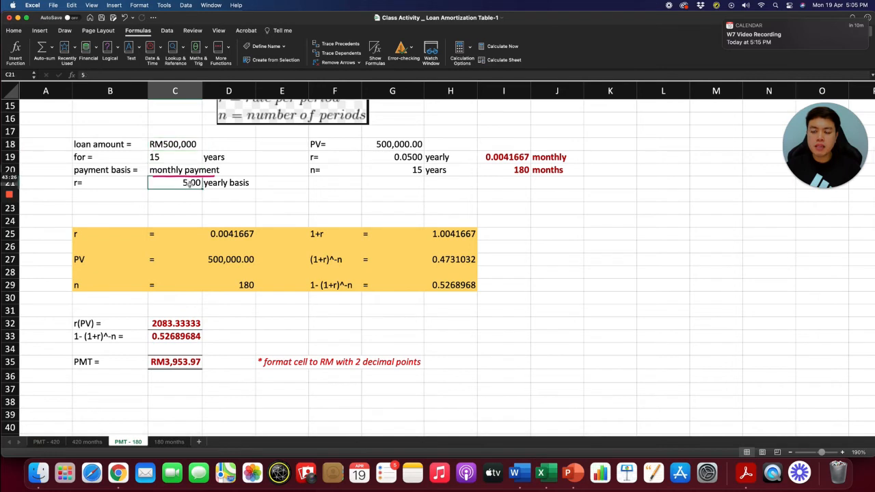
click(163, 156)
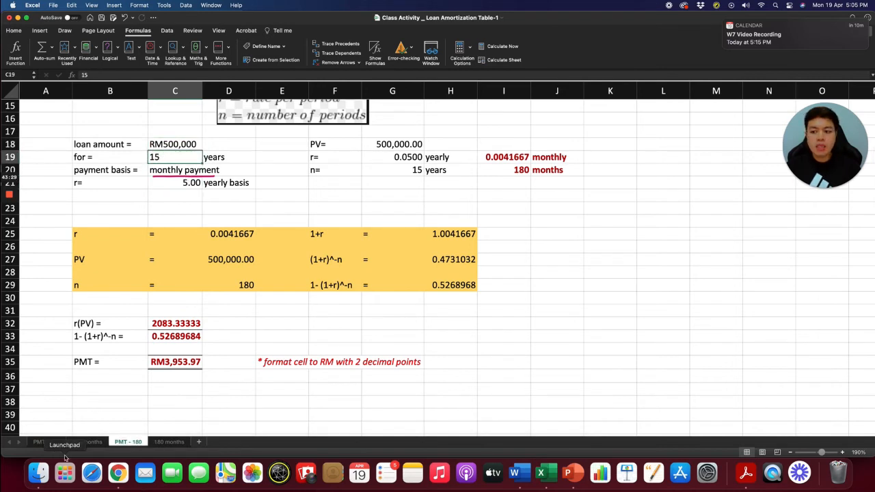
click(46, 442)
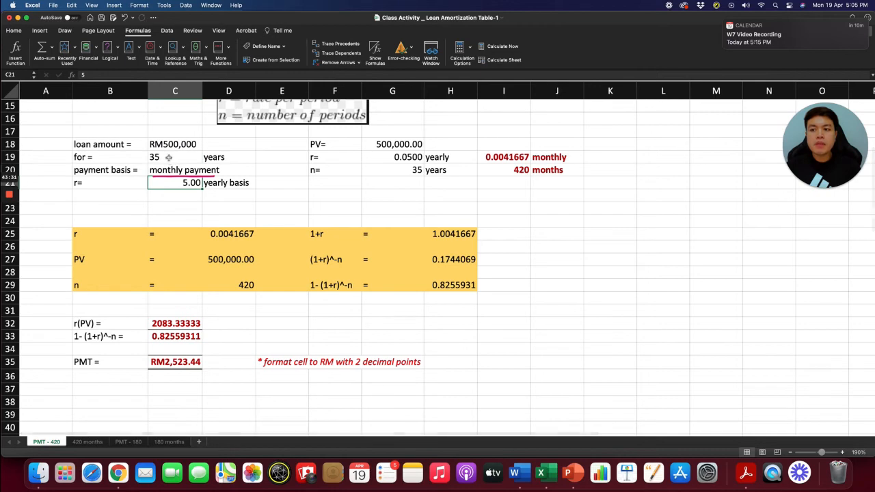
scroll(164, 164, down, 1)
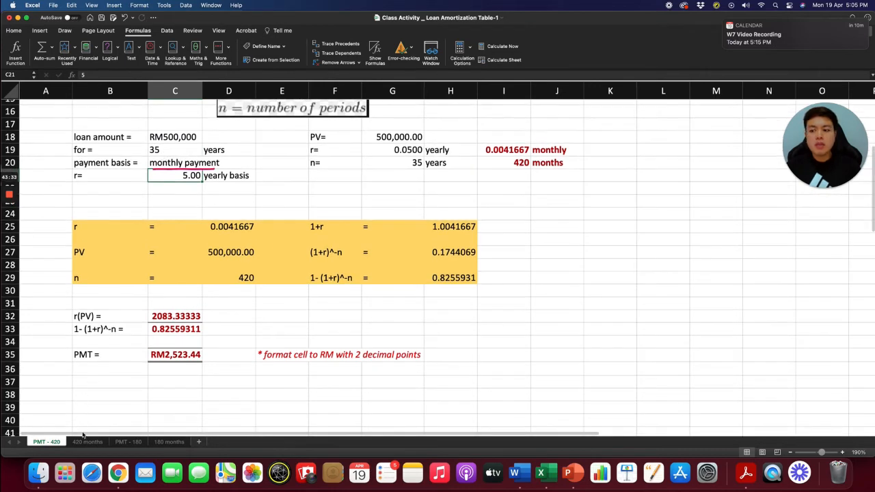
Step: Compare the payment, interest and principle totals under the 420 months table with those under the 180 months table
click(87, 442)
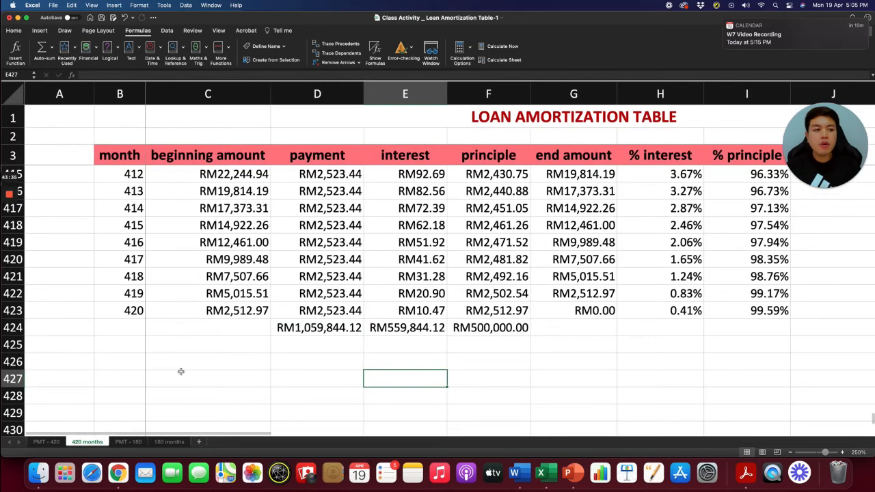
click(395, 330)
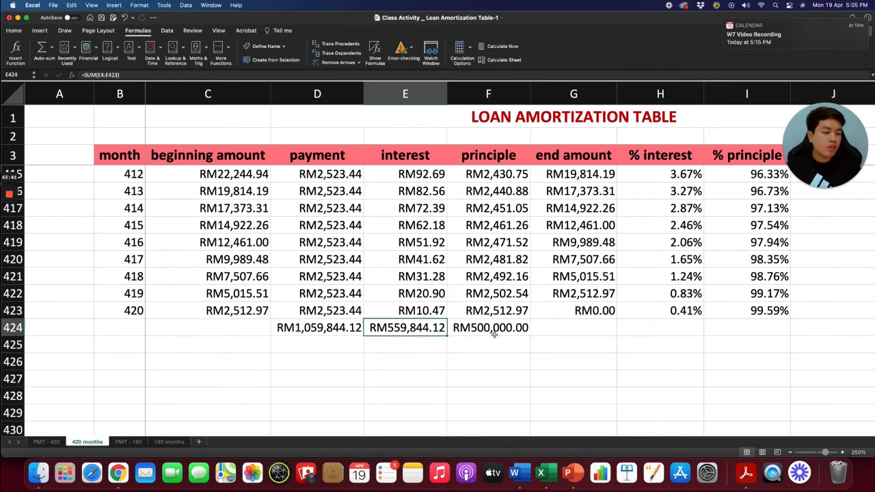
click(169, 441)
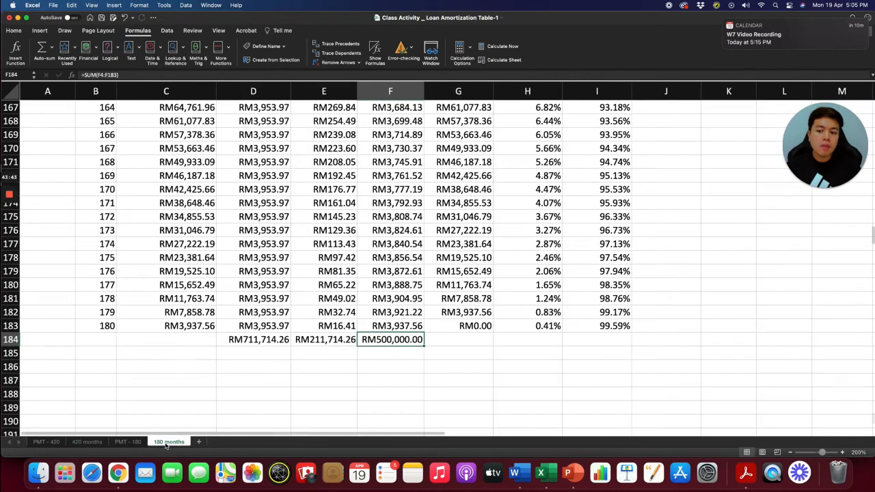
scroll(430, 252, up, 1)
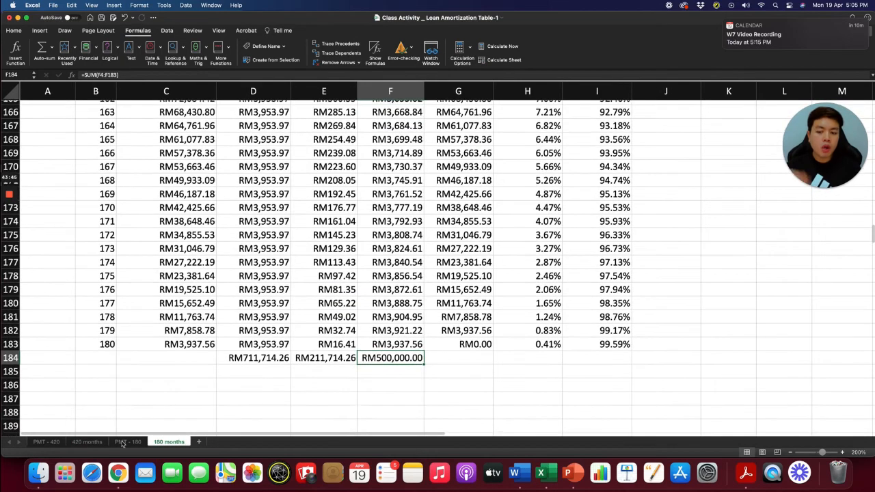
click(84, 443)
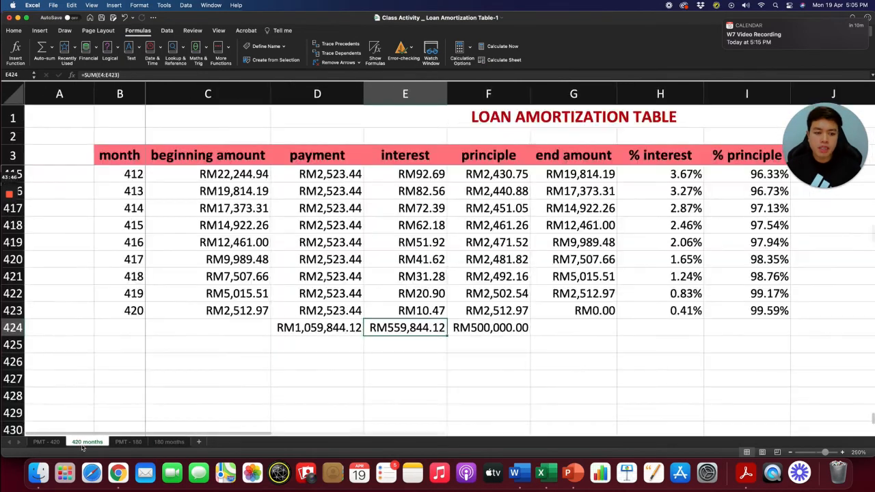
Step: Enlarge the 180 months sheet to 250% and examine its final months and totals row
click(168, 442)
click(842, 455)
click(841, 455)
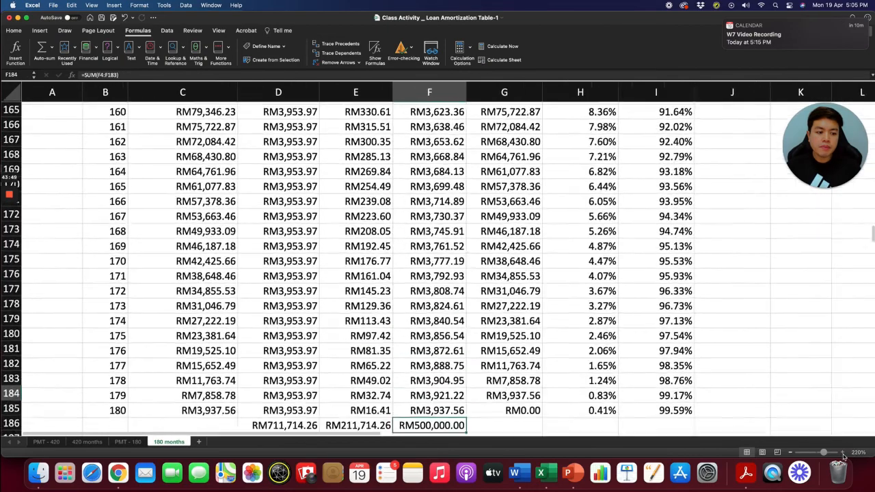
click(842, 454)
click(842, 455)
click(842, 454)
scroll(525, 368, down, 5)
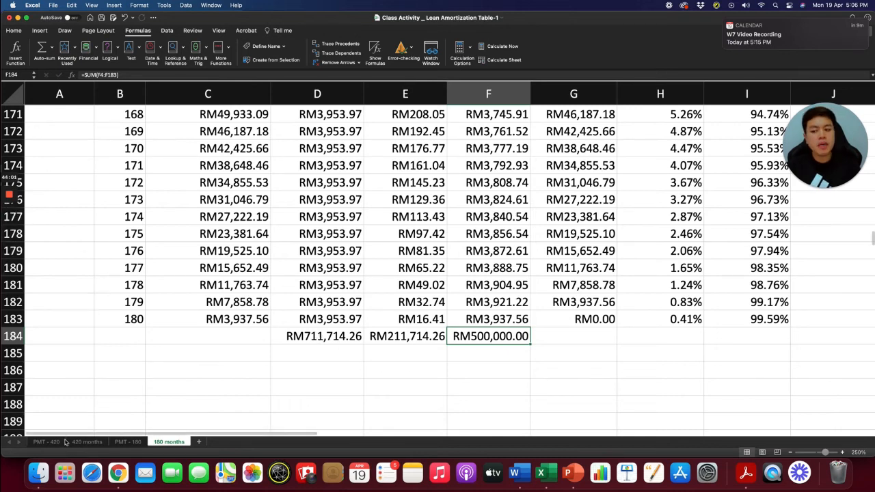
Step: Review the 180 months table back up to the first month and reduce its zoom to 240%
scroll(471, 318, up, 20)
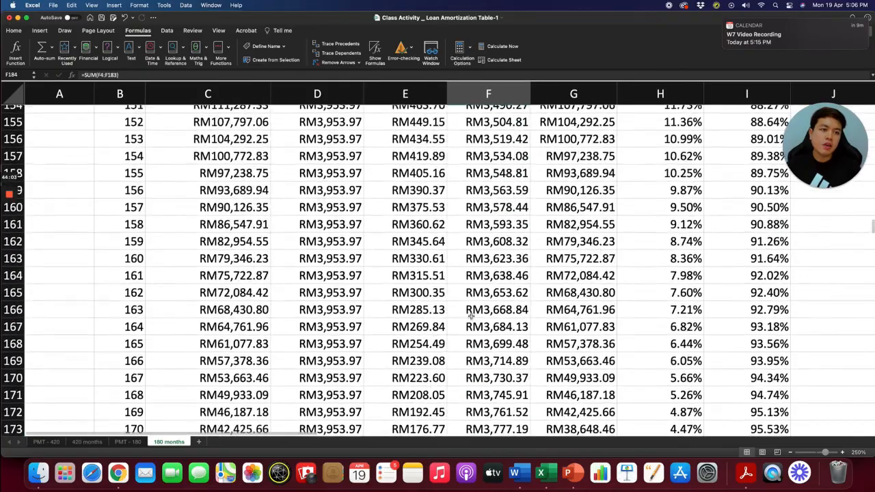
scroll(471, 316, up, 20)
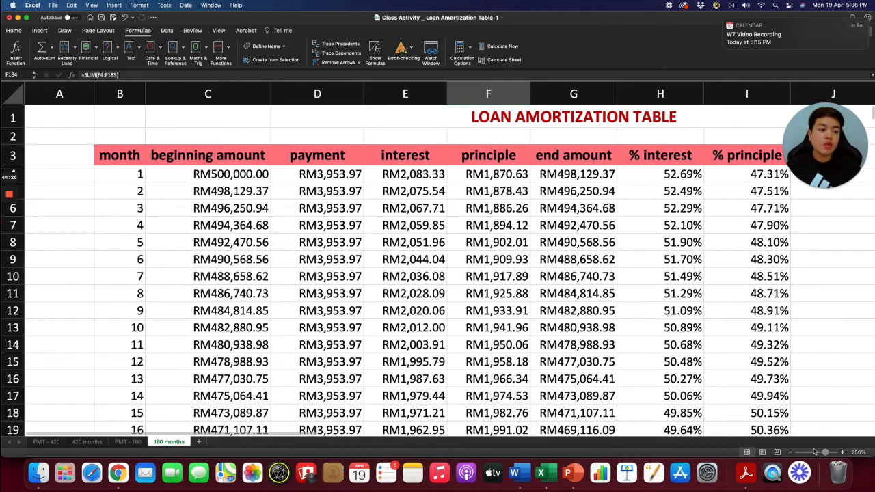
click(790, 453)
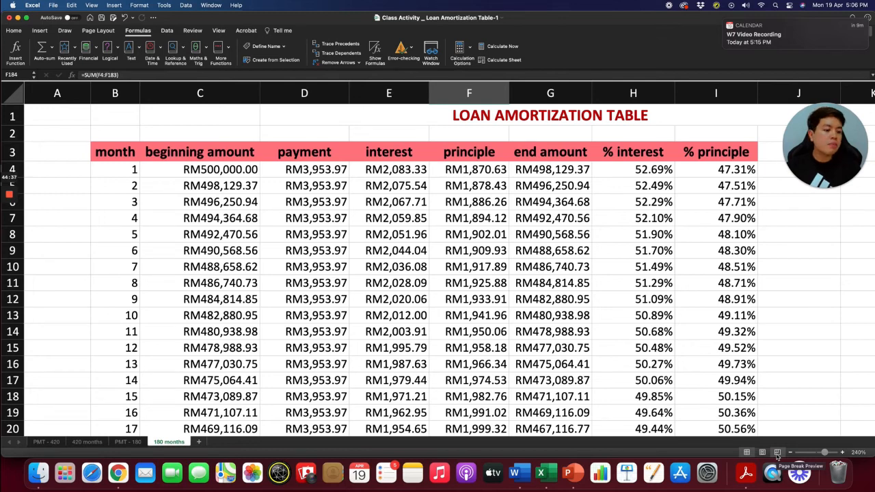
Step: Show the 180 months sheet in Page Break Preview and enlarge it to 160%
click(777, 453)
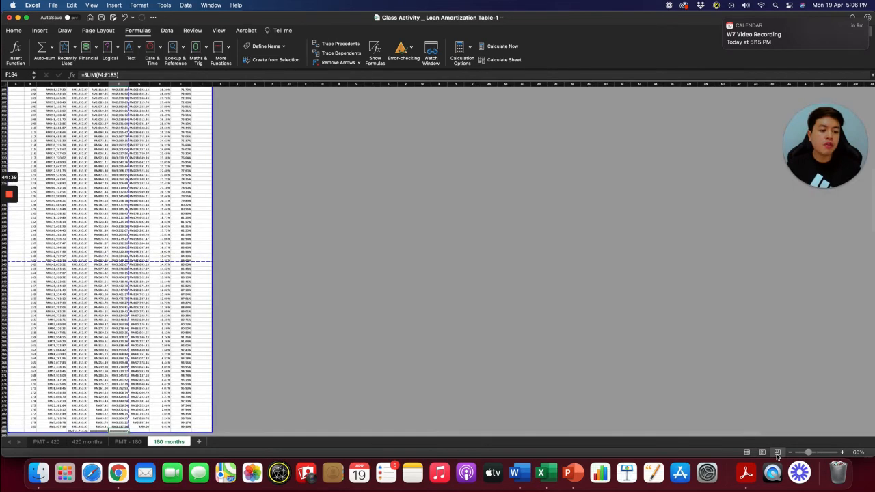
click(843, 453)
click(842, 453)
click(842, 453)
click(842, 453)
click(843, 454)
click(842, 453)
click(843, 453)
click(843, 454)
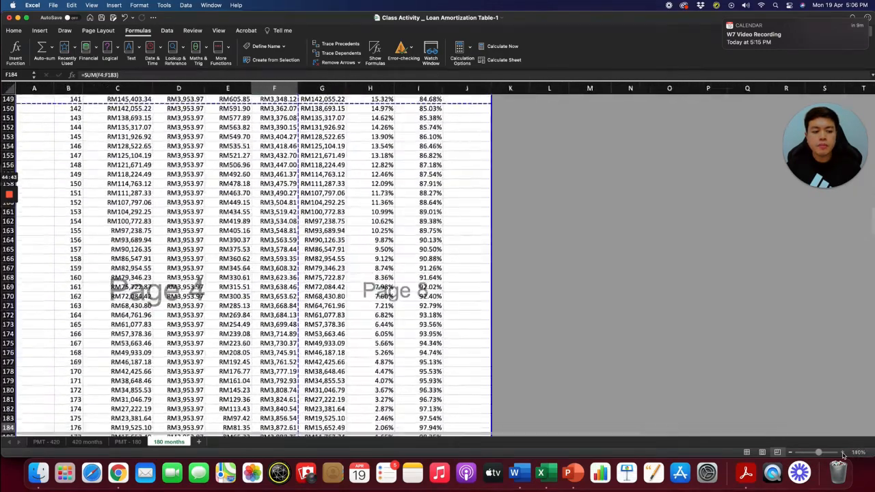
click(843, 453)
click(843, 453)
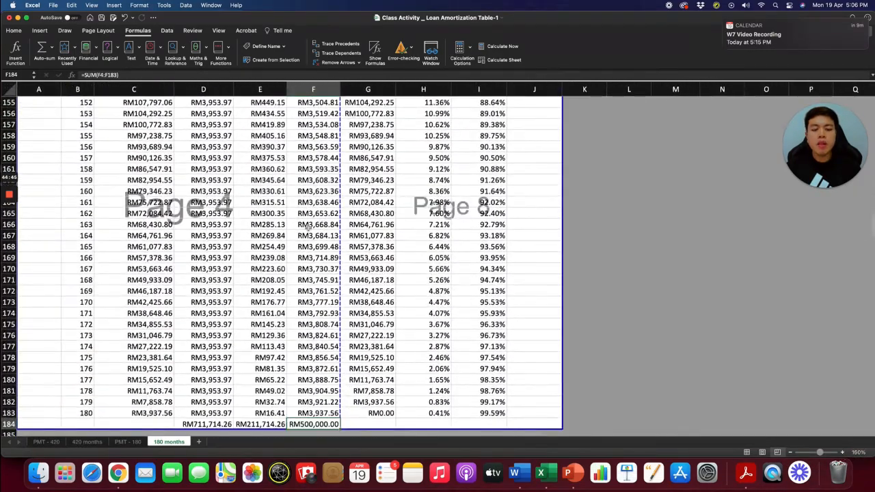
Step: Examine the vertical and horizontal page breaks across the 180 months table in Page Break Preview
scroll(308, 228, up, 20)
scroll(254, 240, down, 3)
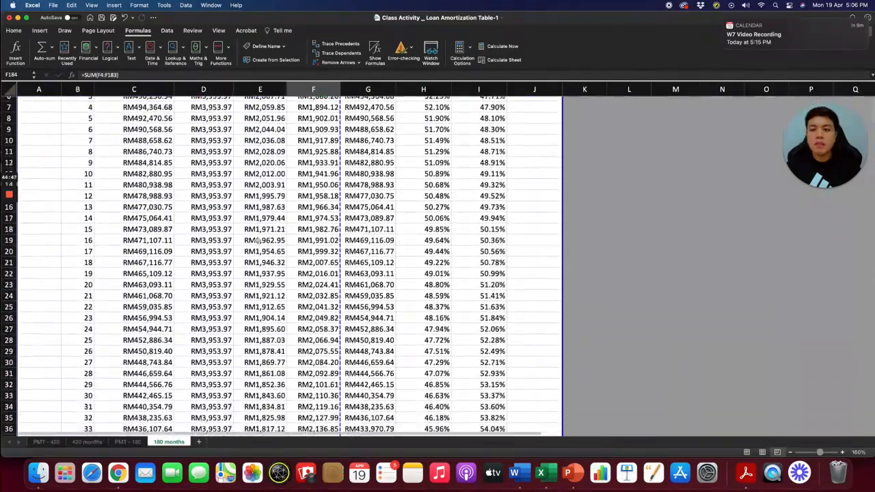
scroll(257, 240, down, 12)
scroll(257, 241, up, 15)
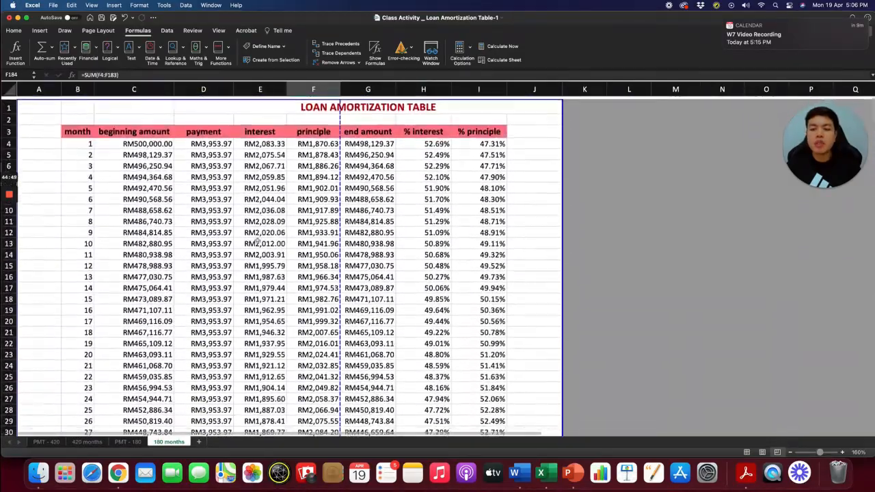
scroll(196, 329, down, 7)
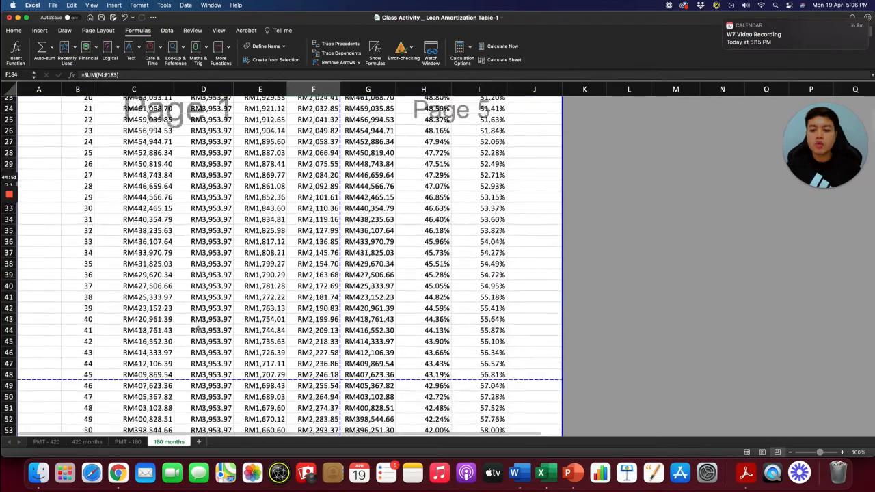
scroll(196, 329, down, 12)
scroll(197, 330, up, 7)
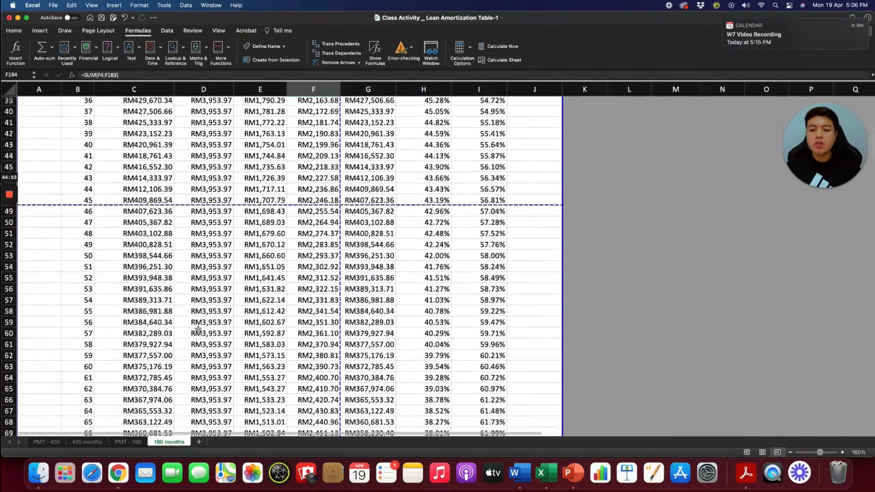
scroll(197, 330, up, 13)
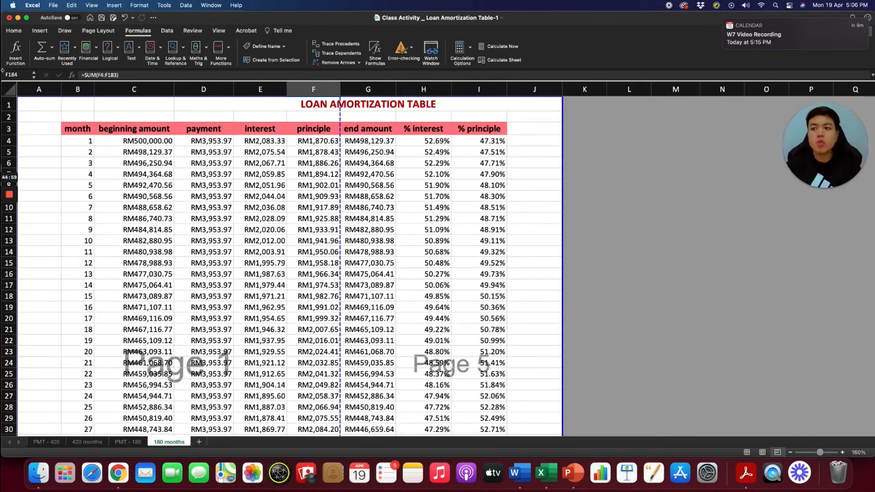
Step: Set the 180 months sheet to Landscape and move its vertical page break outward so column J fits on the same pages
click(97, 31)
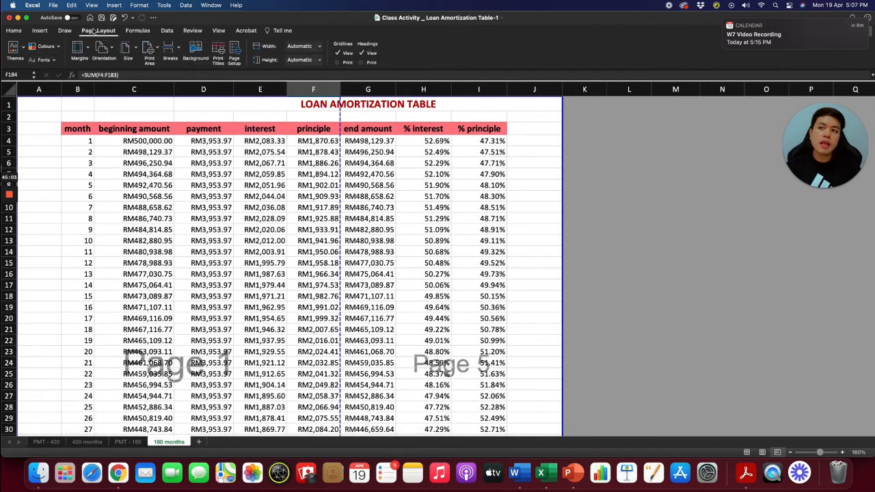
click(113, 58)
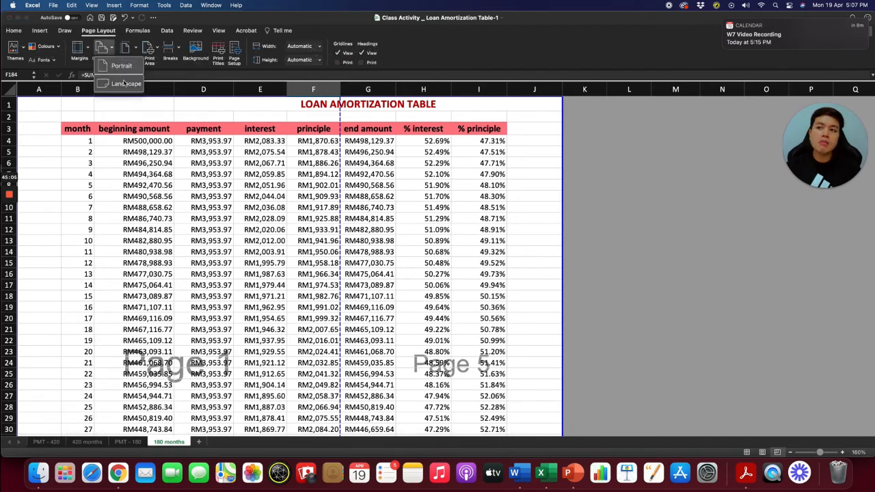
click(124, 85)
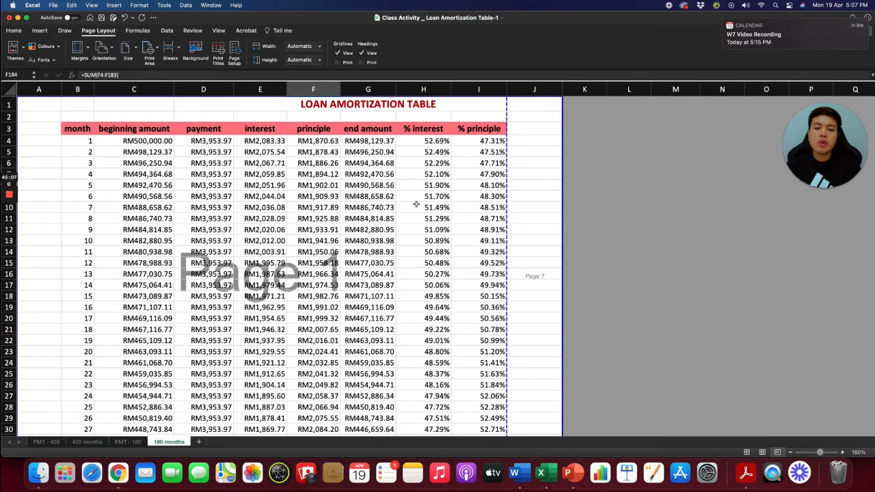
scroll(415, 204, down, 10)
scroll(416, 203, up, 10)
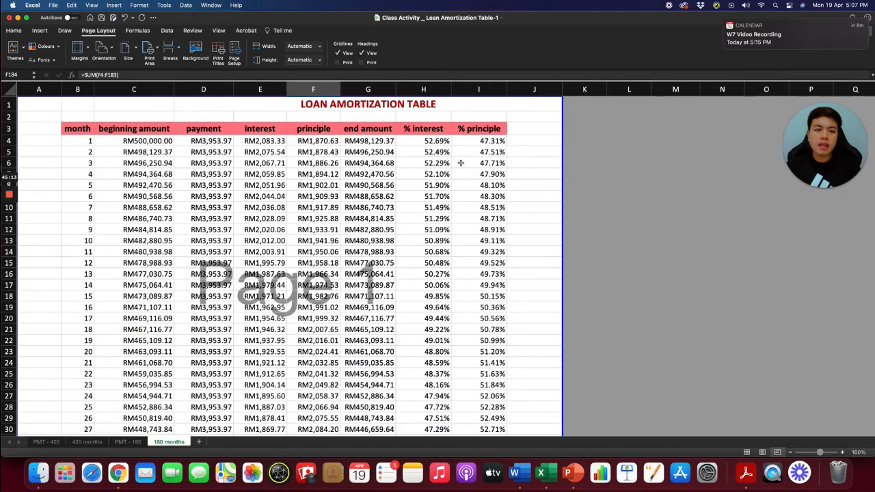
scroll(320, 219, down, 1)
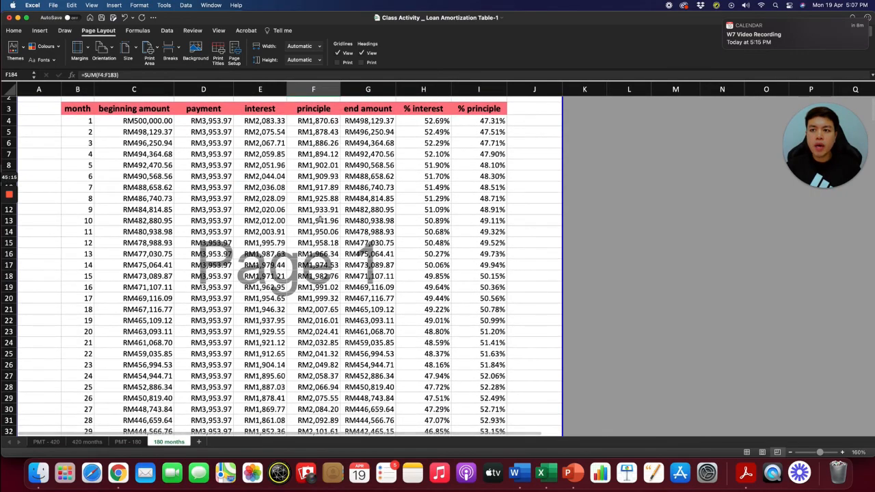
scroll(319, 220, down, 15)
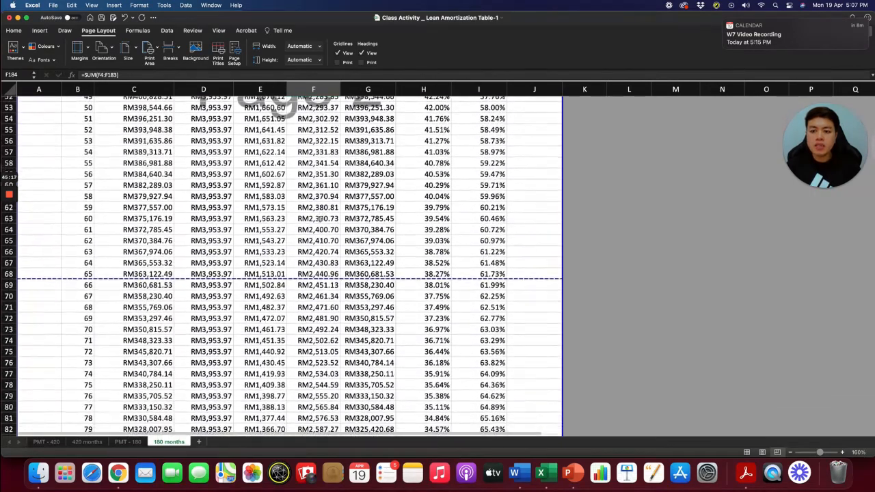
scroll(319, 219, down, 20)
scroll(319, 219, up, 20)
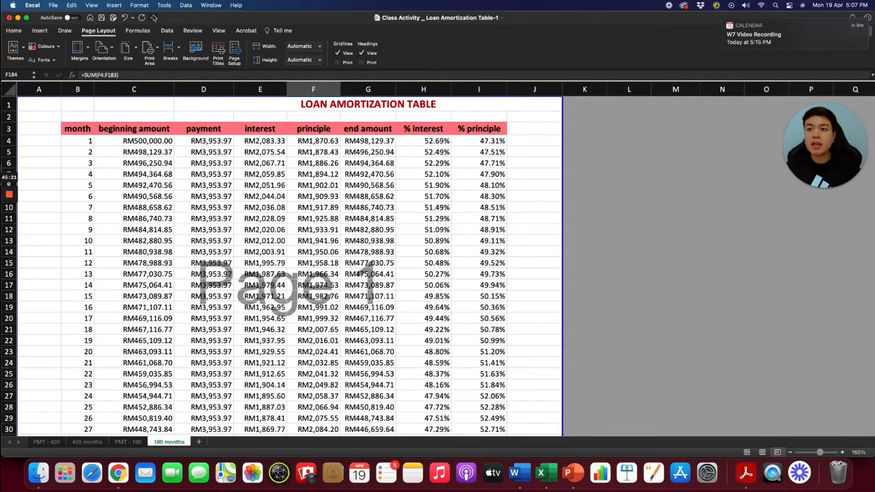
Step: Preview the landscape printout of the 180 months sheet page by page, and close the print dialog without printing
click(153, 18)
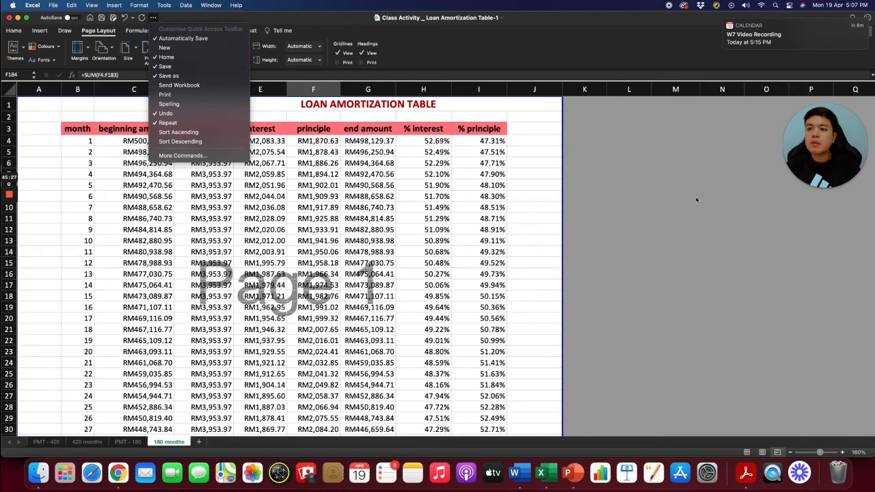
click(651, 189)
key(super+p)
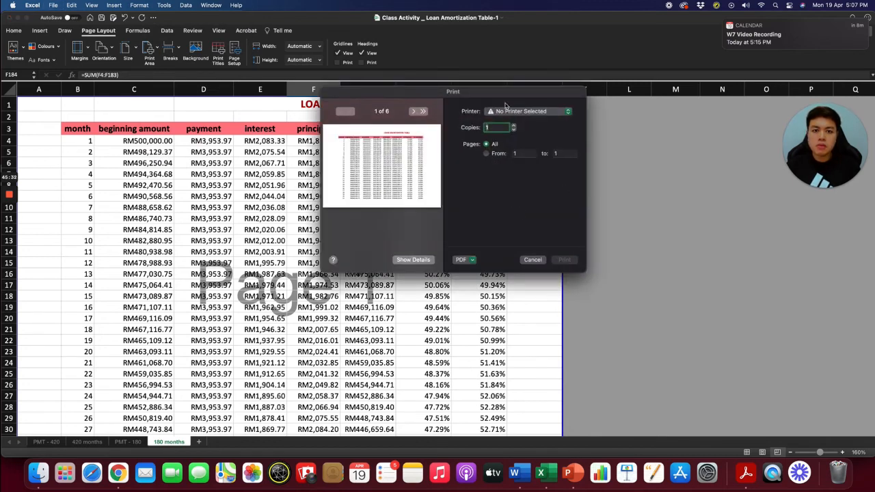
click(414, 112)
click(414, 114)
click(414, 113)
click(414, 114)
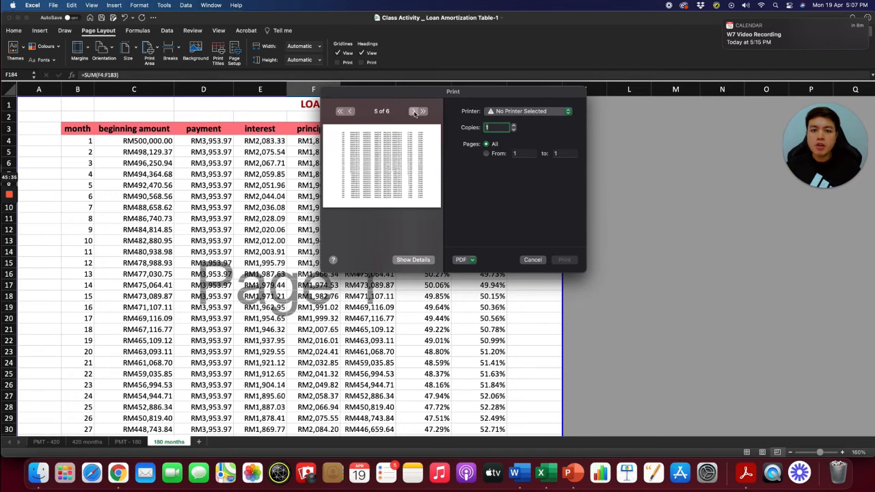
click(414, 113)
click(526, 261)
click(539, 275)
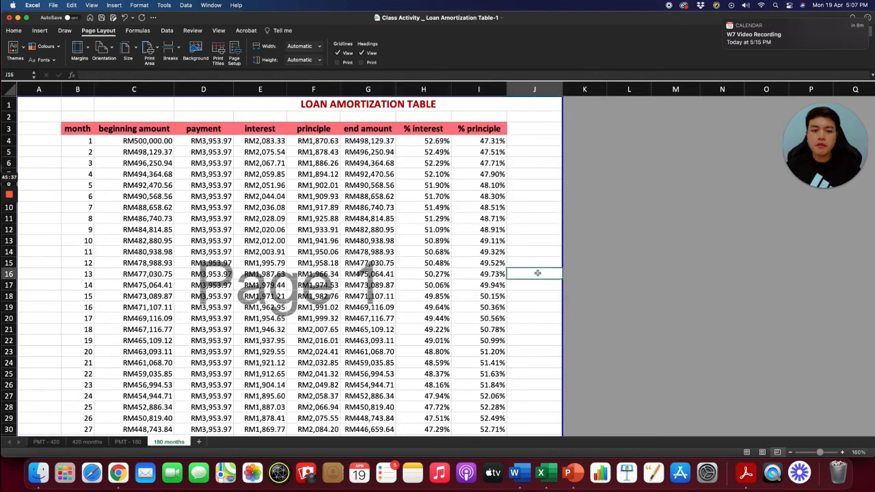
Step: Undo the last two changes to the 180 months sheet and set its page orientation to Portrait
key(super+z)
key(super+z)
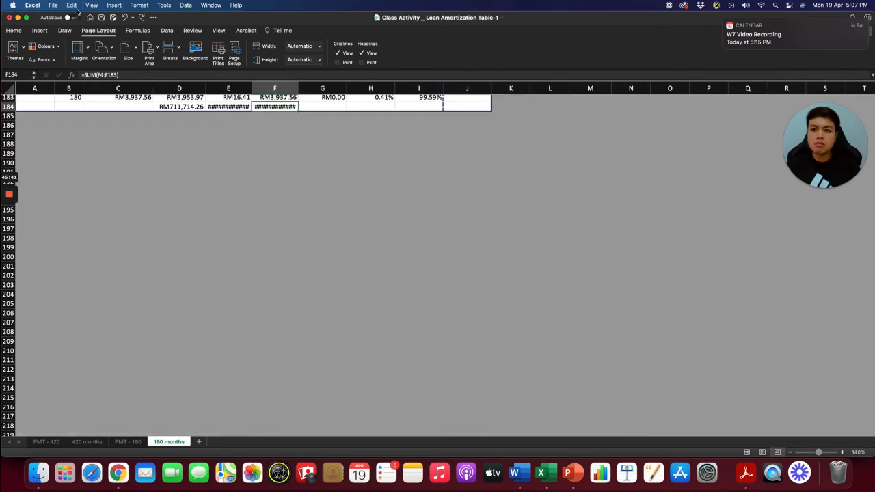
scroll(273, 147, up, 20)
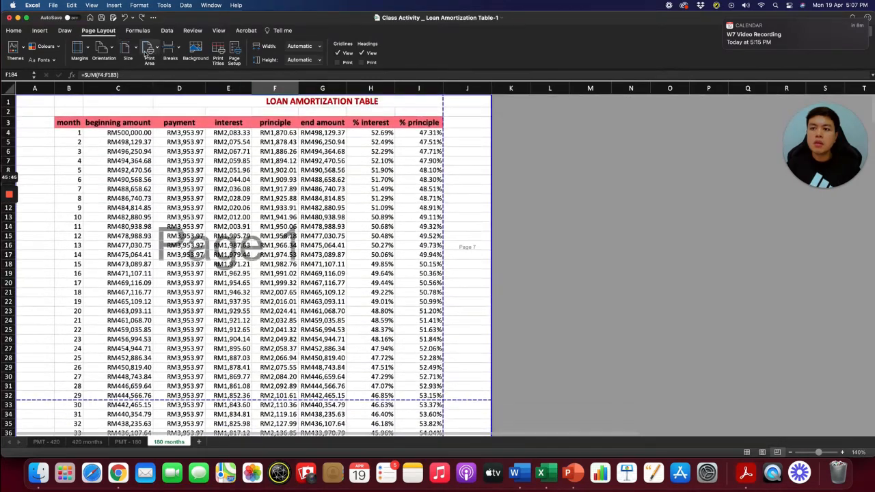
click(105, 49)
click(112, 67)
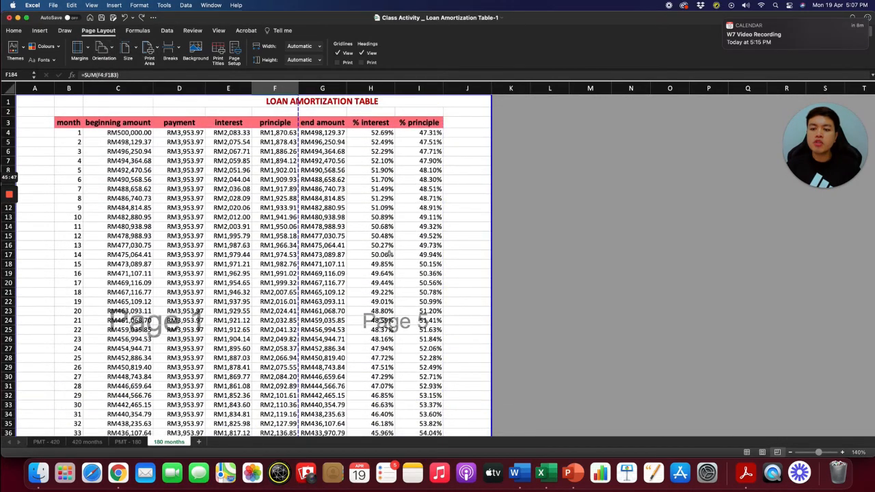
Step: Preview the portrait printout of the 180 months sheet through its last page, and cancel printing
key(super+p)
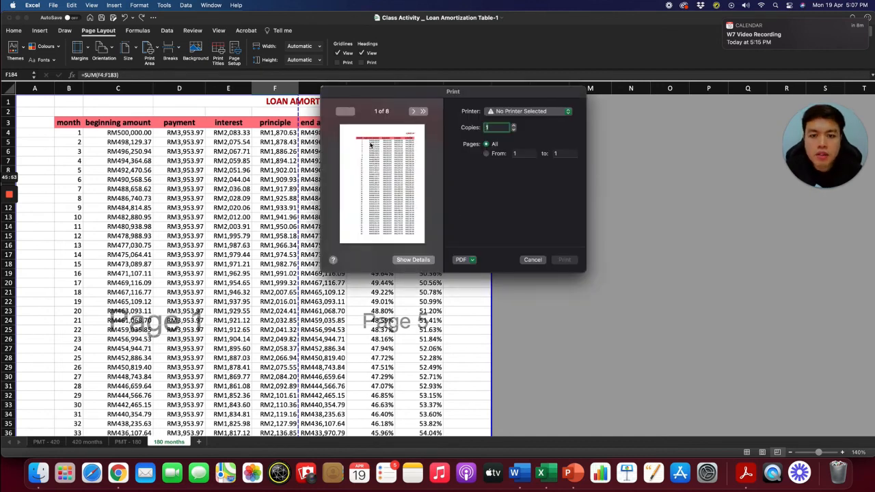
click(415, 112)
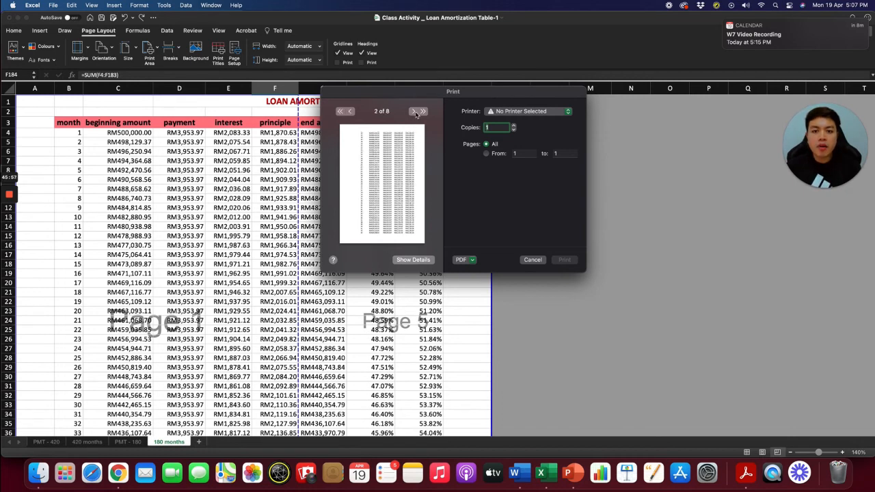
click(415, 112)
click(415, 113)
click(414, 112)
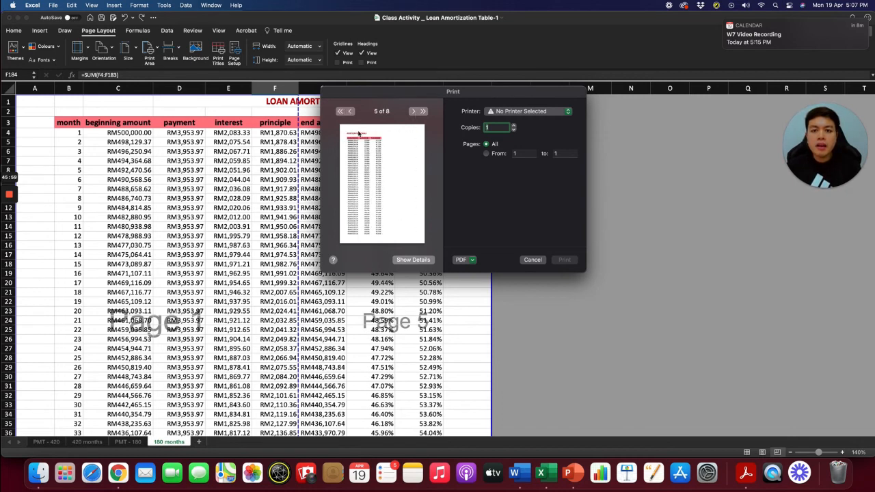
click(412, 112)
click(412, 112)
click(412, 112)
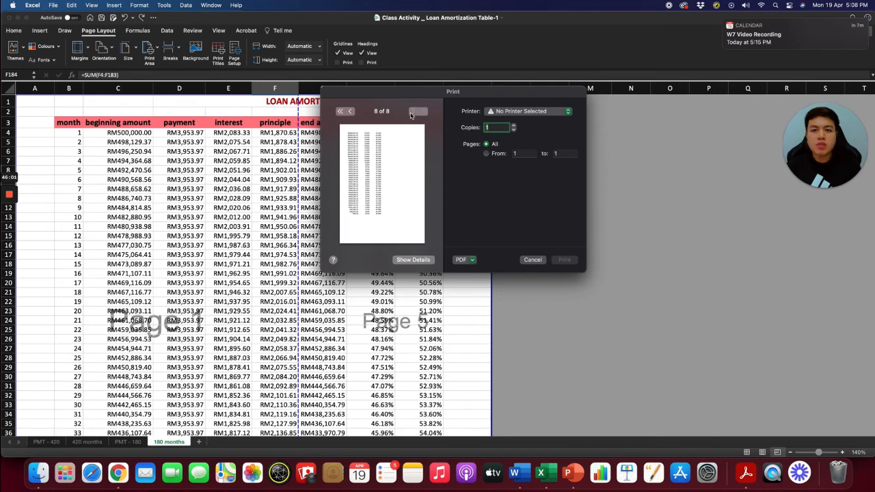
click(532, 261)
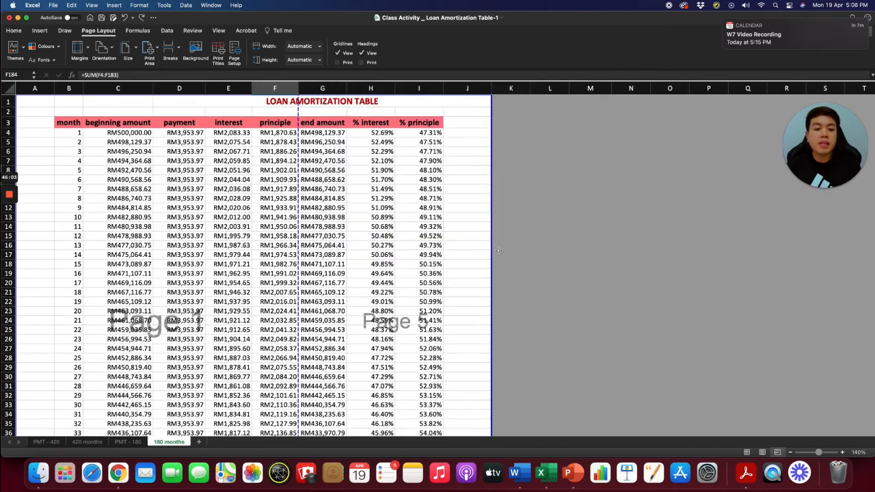
Step: Set the 180 months sheet back to Landscape and move the vertical page break beyond column J
click(113, 50)
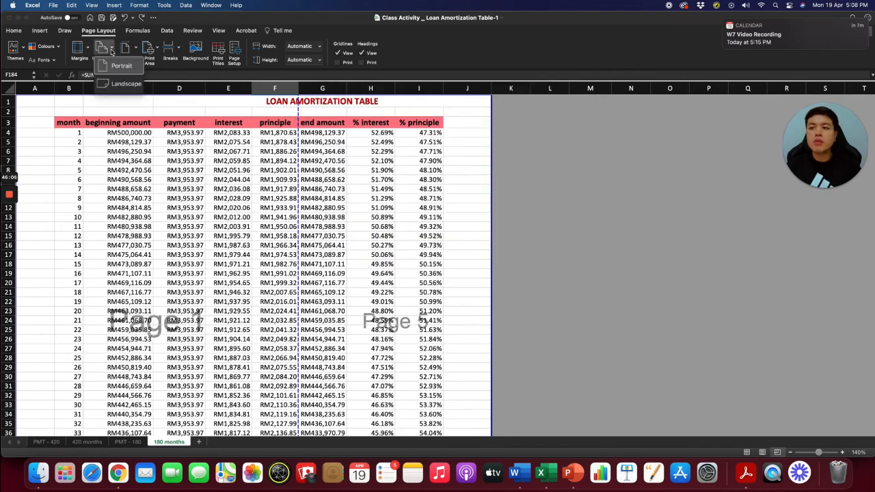
click(123, 83)
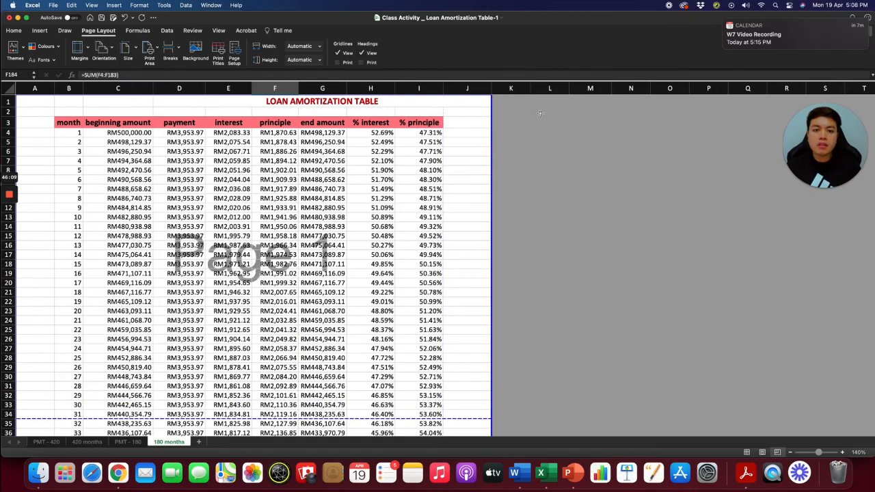
scroll(382, 236, down, 10)
scroll(384, 235, up, 10)
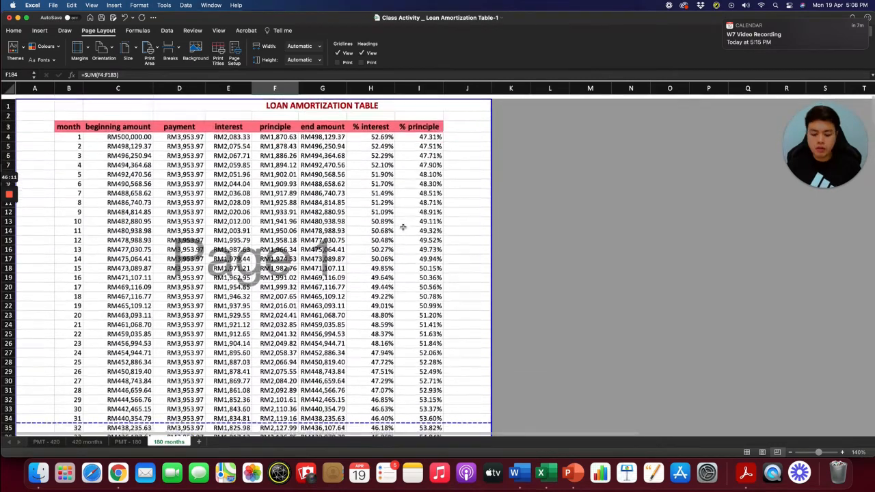
Step: Check how the landscape pages of the 180 months sheet would print, and cancel the print dialog
key(super+p)
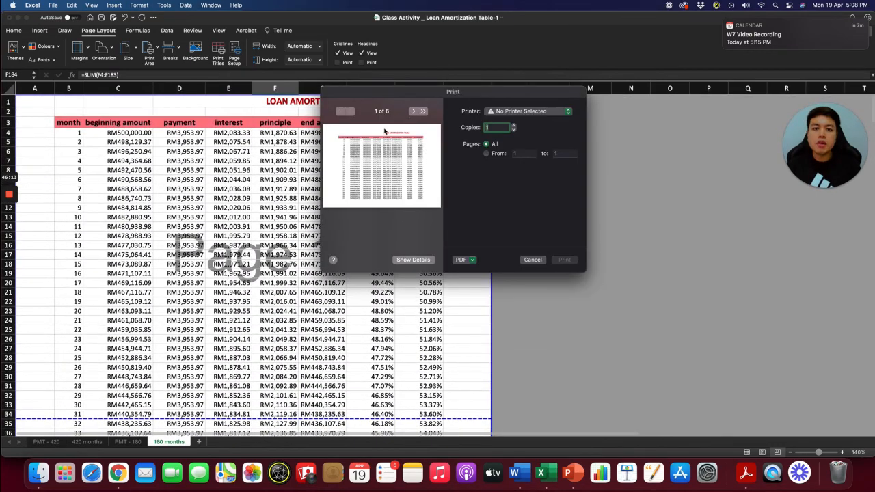
click(414, 112)
click(414, 112)
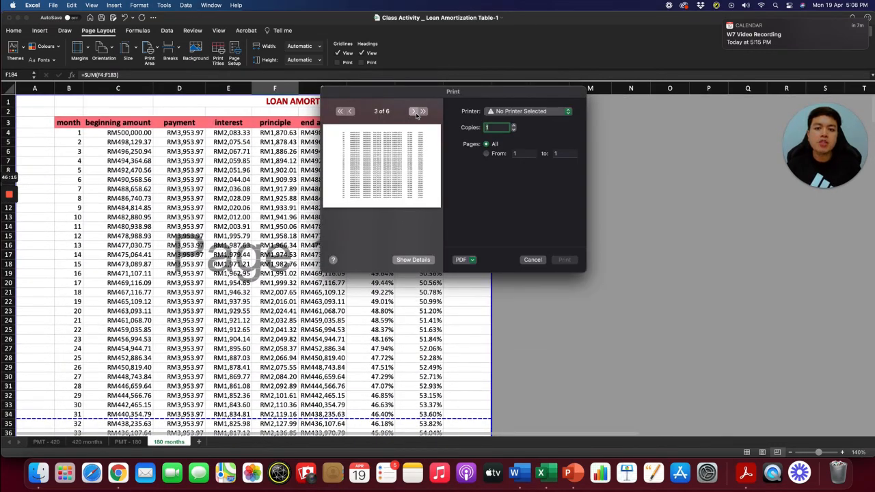
click(414, 112)
click(414, 112)
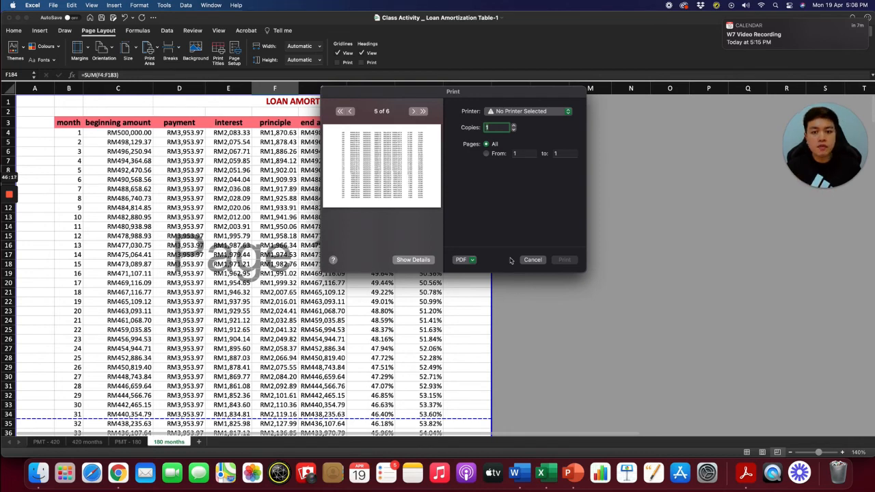
click(533, 260)
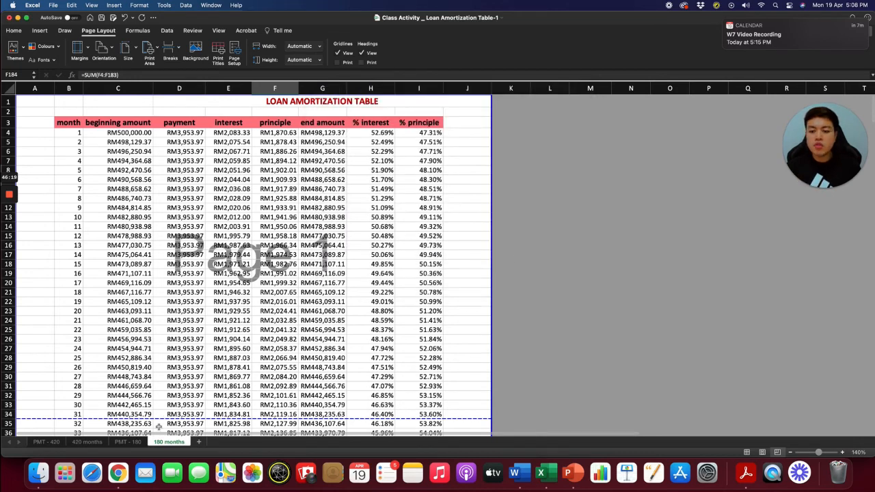
Step: Show the PMT - 180 sheet in Page Break Preview
click(128, 442)
scroll(480, 223, up, 5)
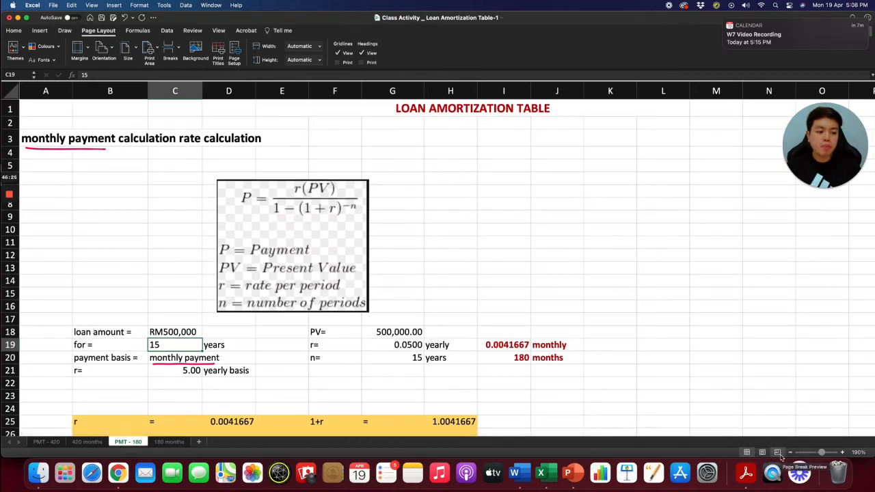
click(778, 452)
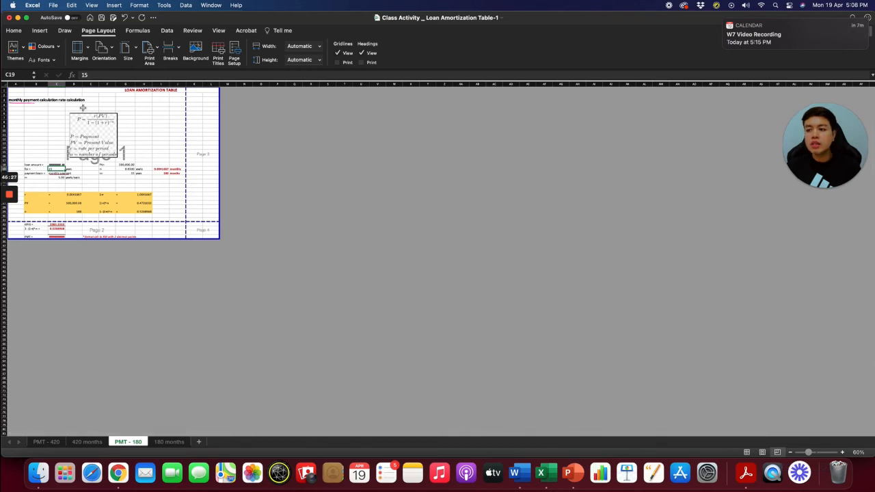
Step: Preview the printout of the PMT - 180 sheet through its last page, and cancel printing
key(super+p)
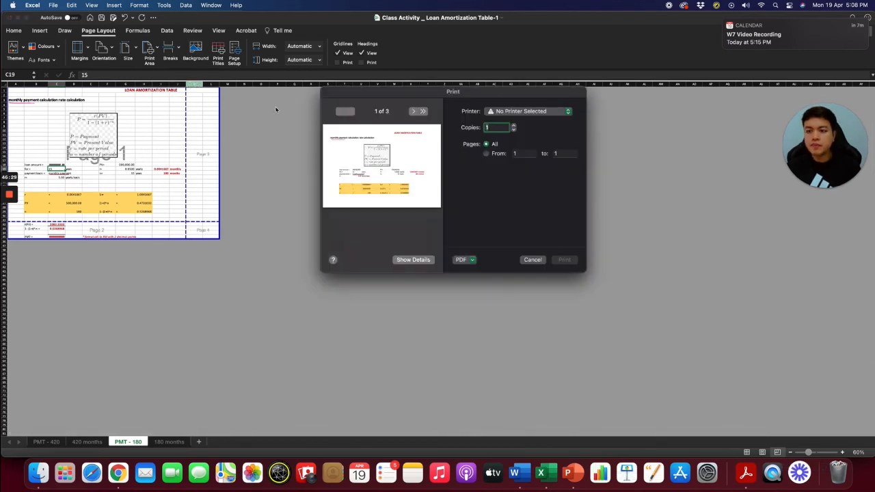
click(414, 111)
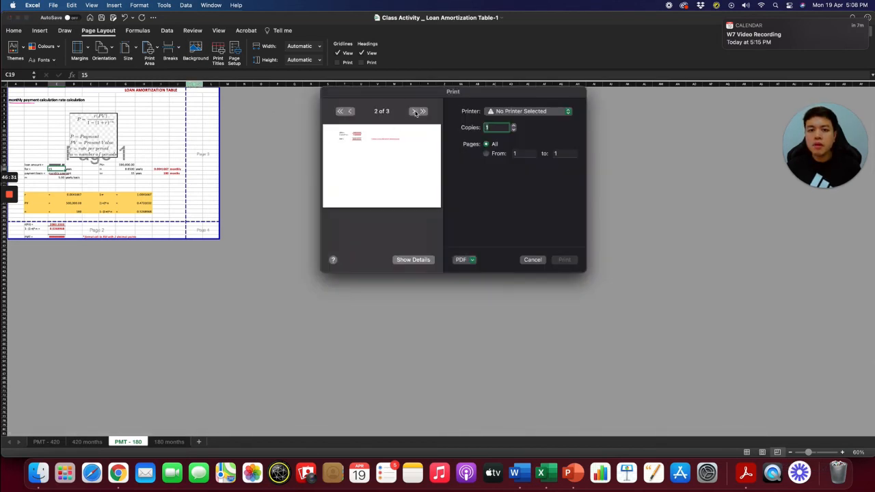
click(415, 112)
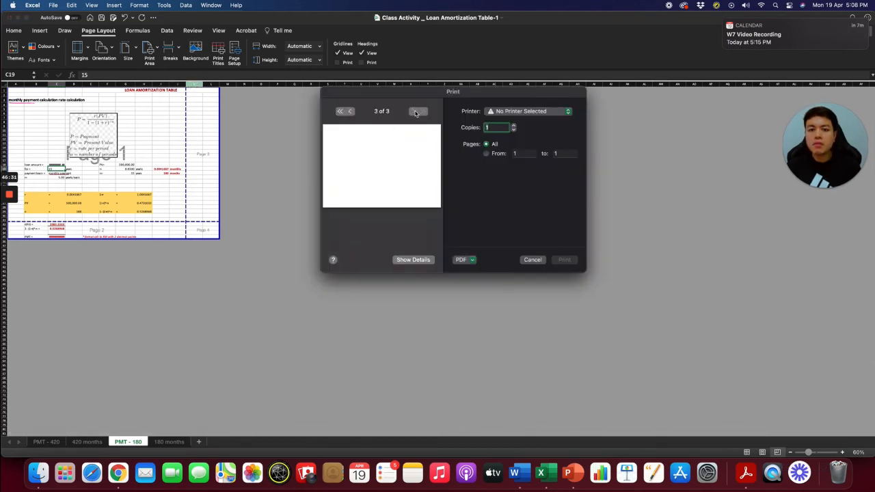
click(528, 259)
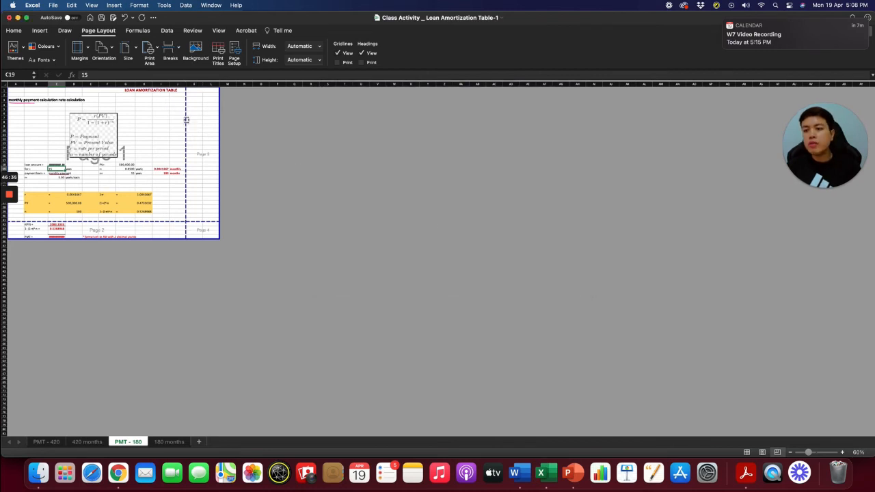
Step: Move the vertical page break on the PMT - 180 sheet beyond column L, check the print preview, and cancel printing
drag(186, 119, 242, 124)
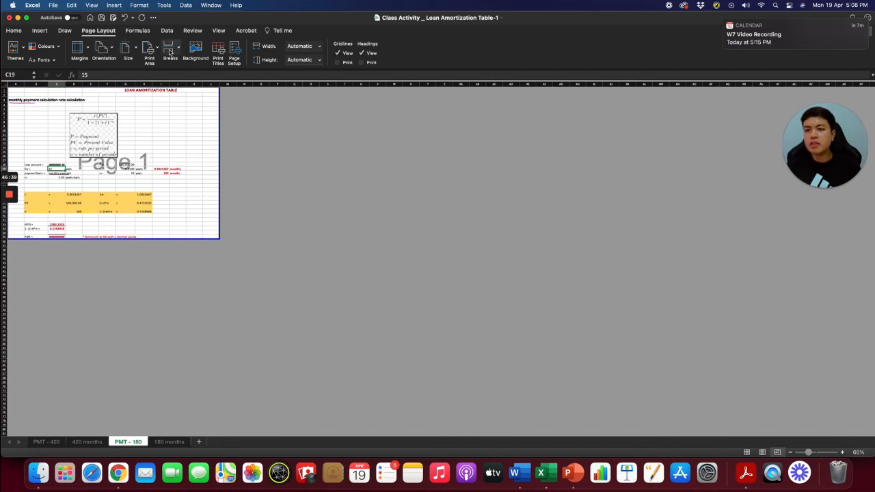
key(super+p)
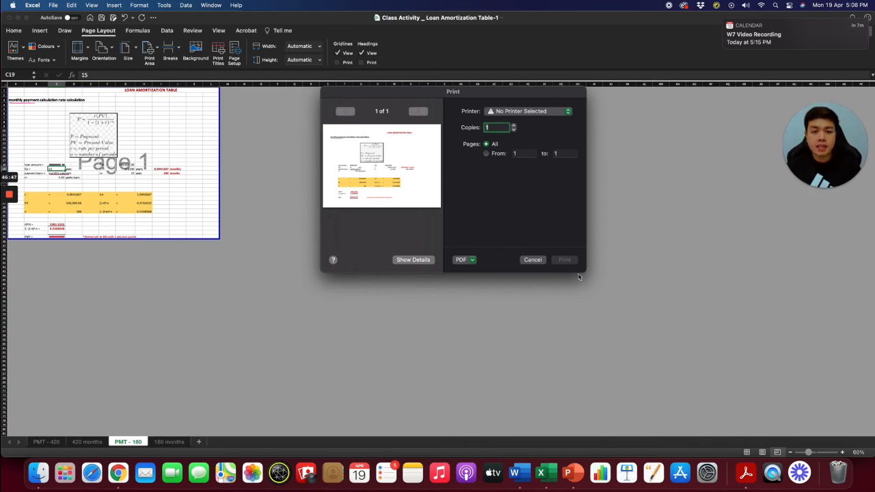
click(533, 259)
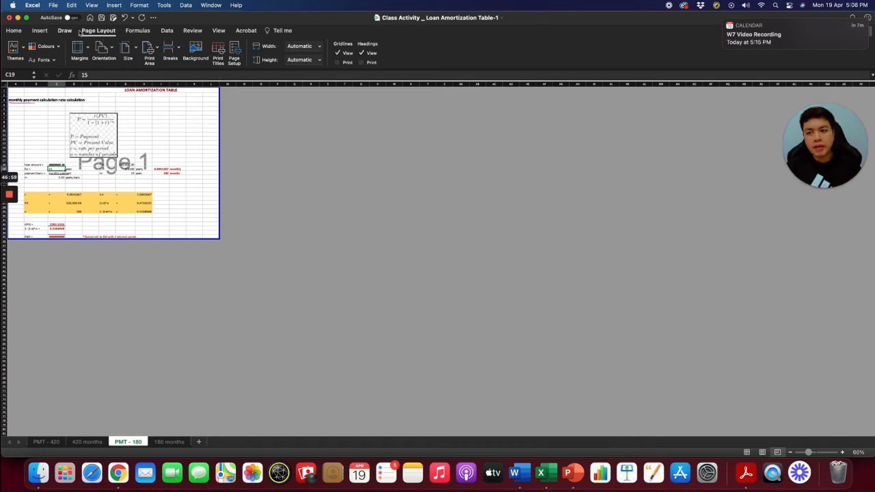
Step: Try Portrait orientation on the PMT - 180 sheet, and set it back to Landscape
click(113, 49)
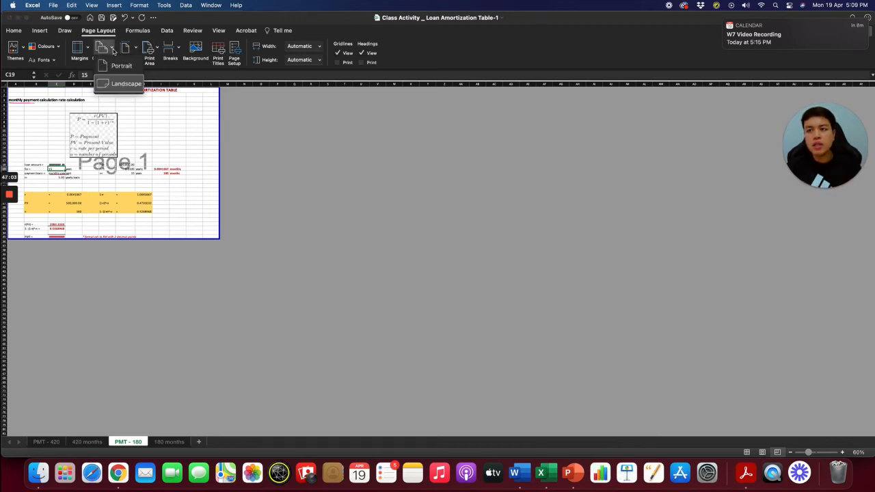
click(116, 66)
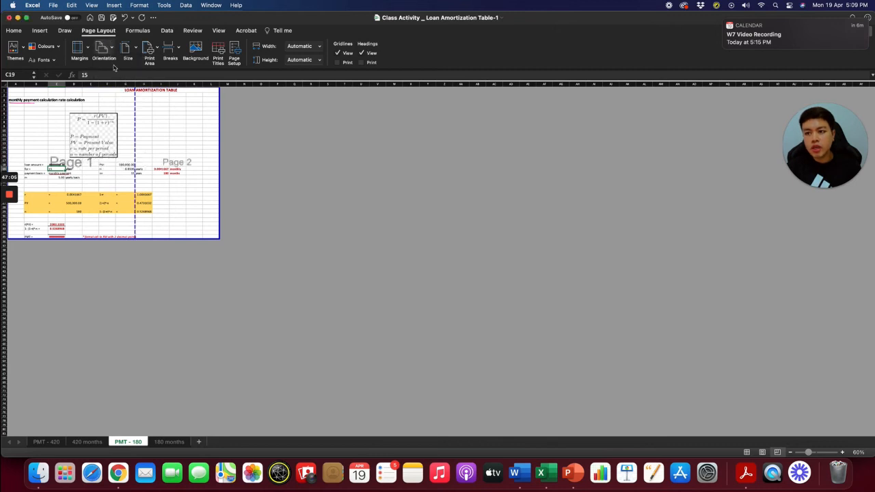
click(112, 51)
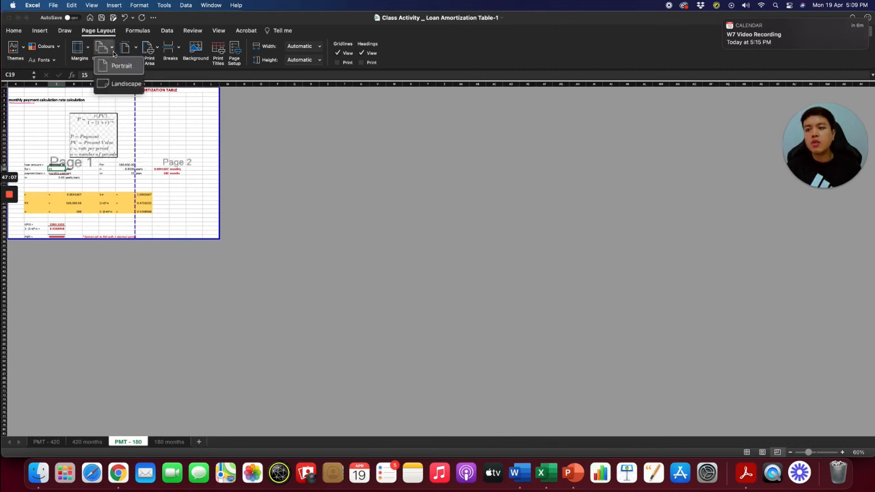
click(126, 84)
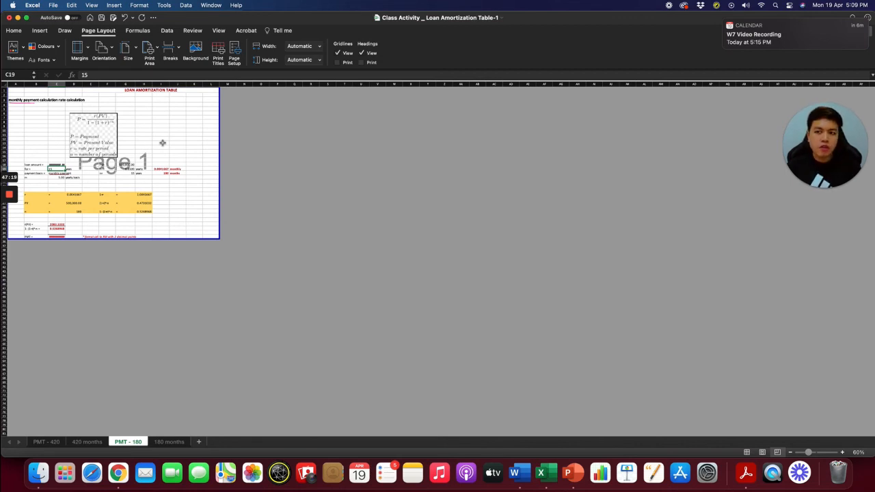
Step: Review the payment formula, loan inputs and PMT calculation on the PMT - 420 sheet
click(53, 443)
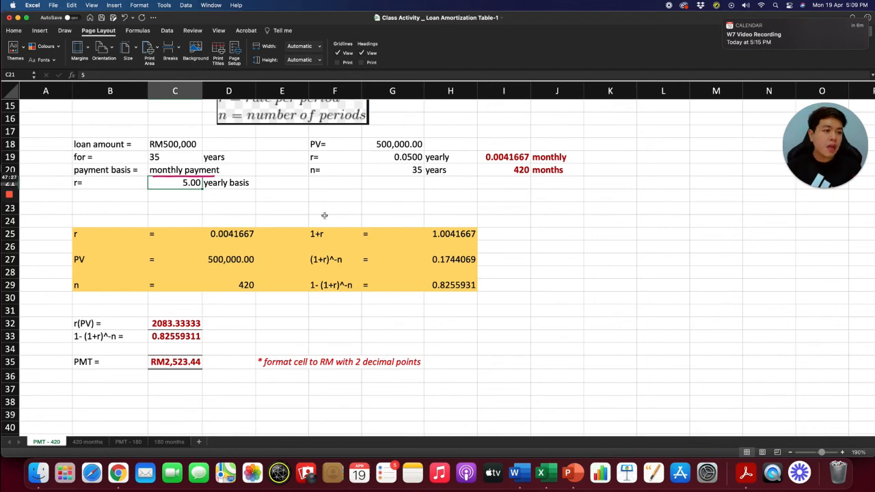
scroll(506, 193, up, 5)
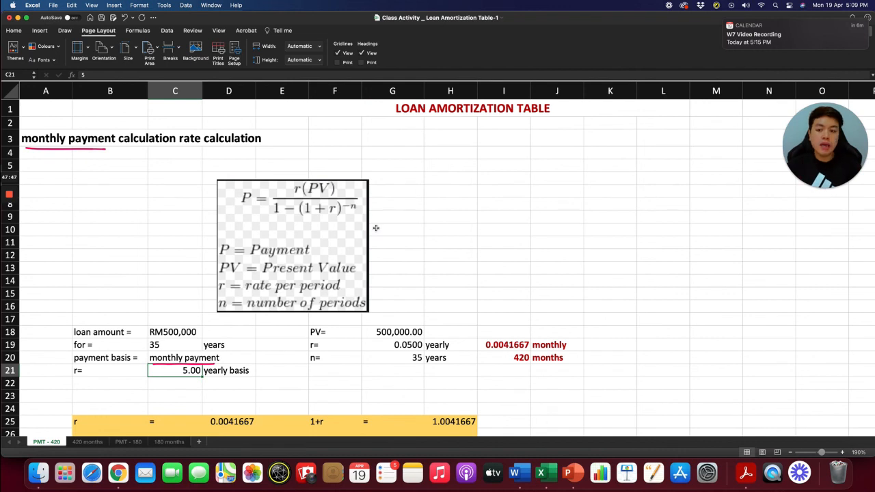
scroll(208, 380, down, 5)
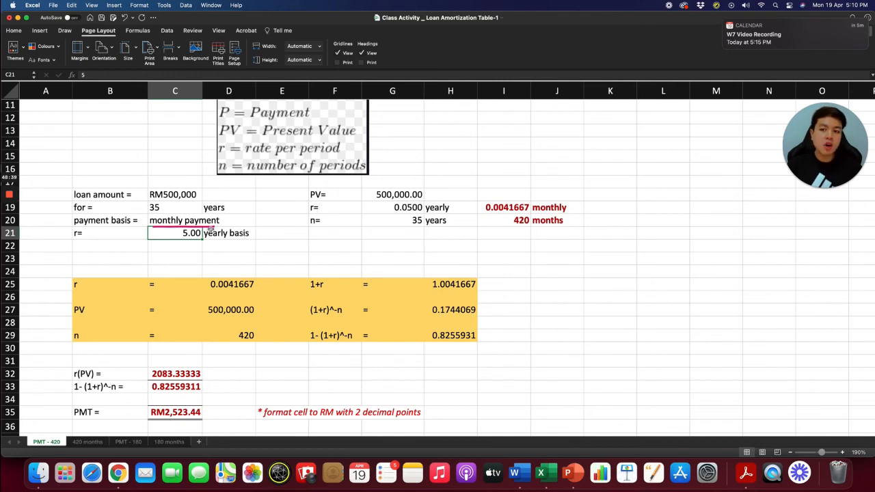
scroll(233, 208, up, 3)
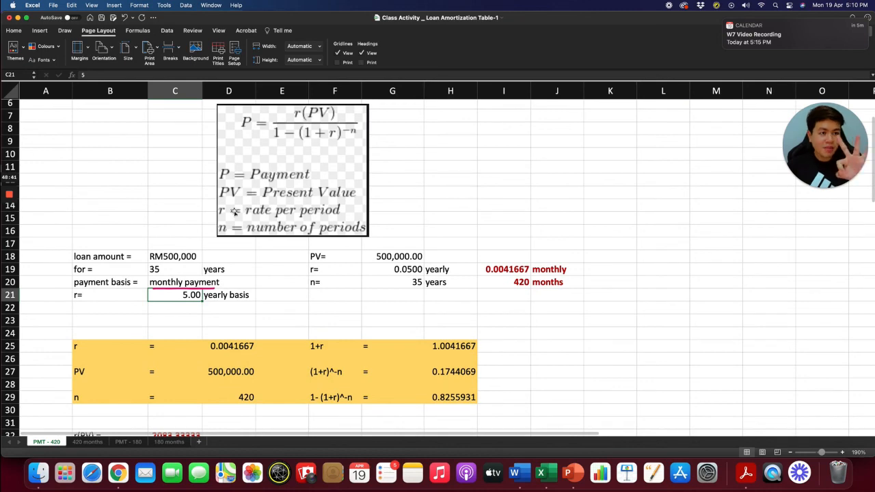
scroll(239, 212, up, 3)
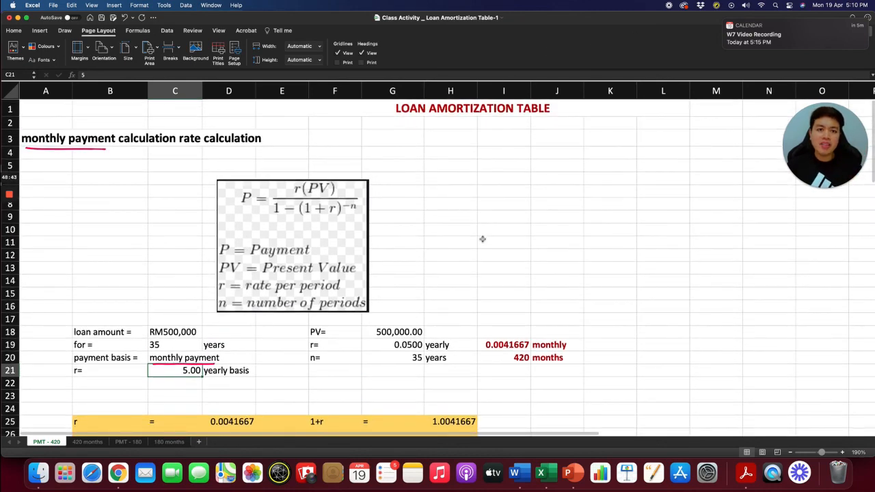